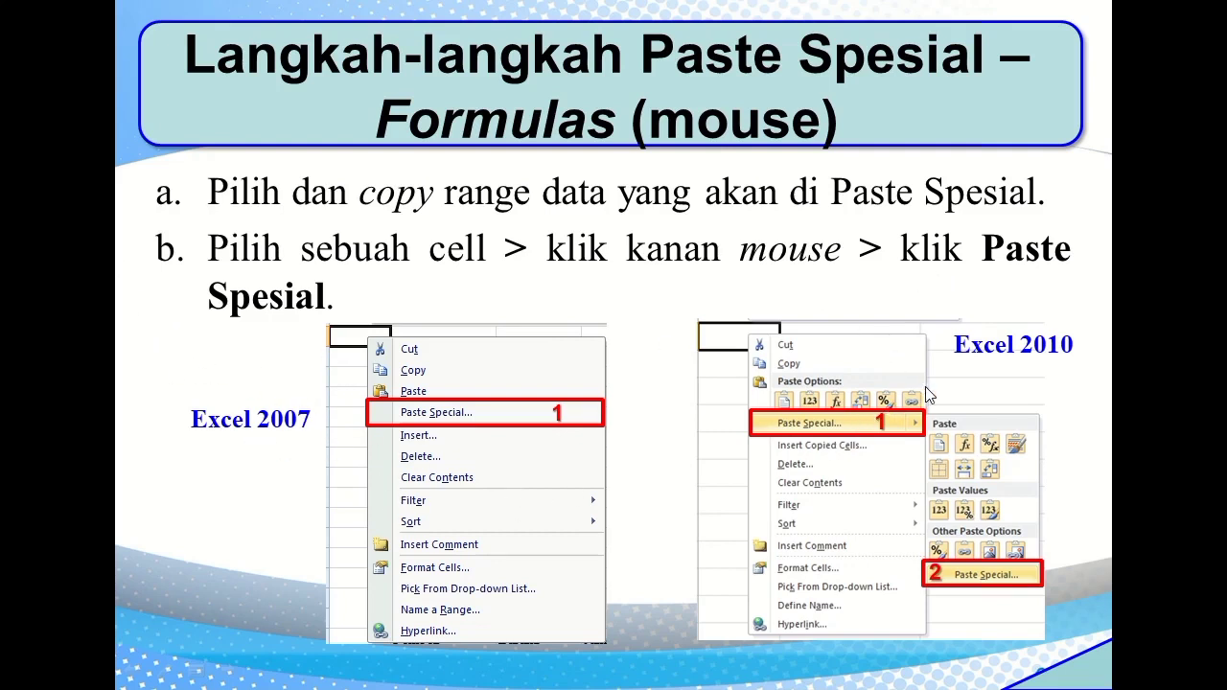
Advance through the Formulas Paste Special dialog slide to the Formulas (keyboard) 1 slide
left_click(885, 479)
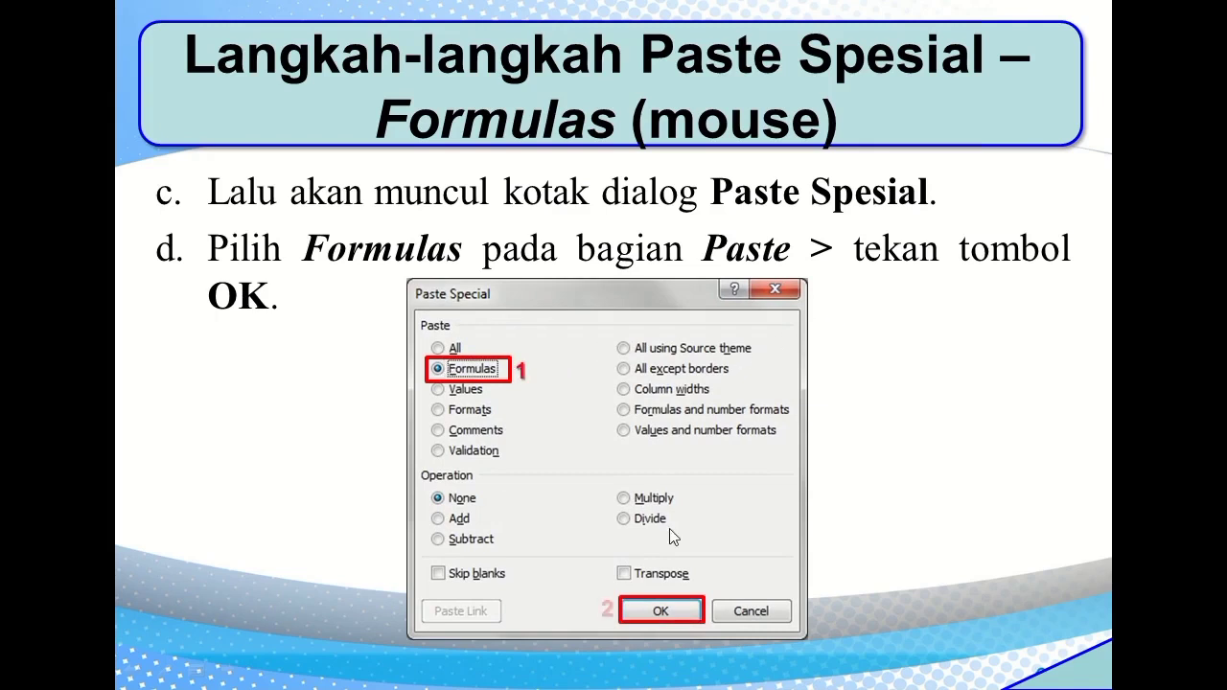
left_click(648, 605)
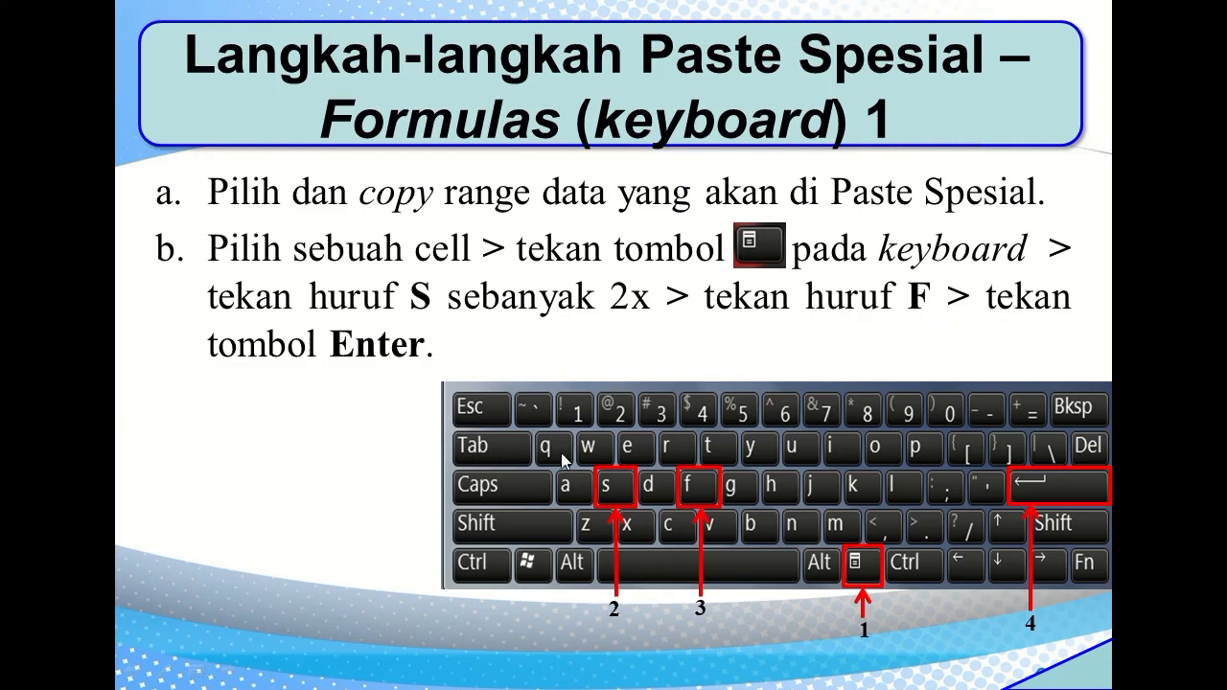
Advance past Formulas (keyboard) 2 to the Values (mouse) Paste Spesial slide
left_click(997, 477)
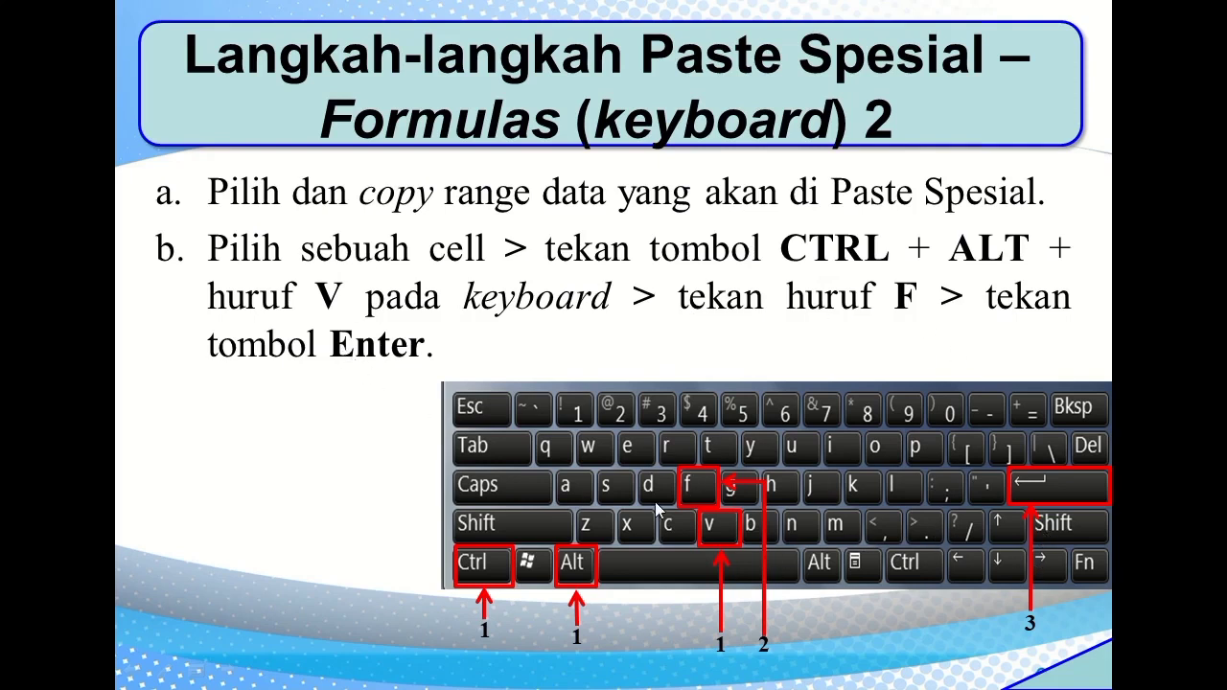
left_click(758, 520)
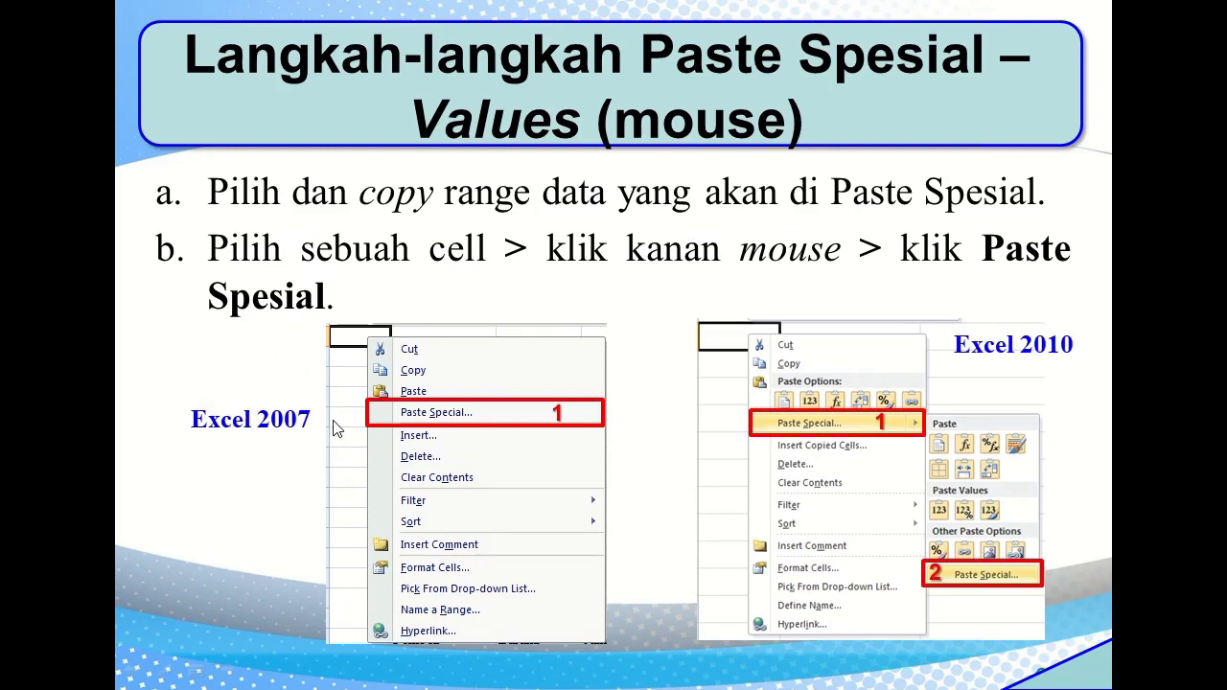
Advance past the Values Paste Special dialog slide to Values (keyboard) 1
left_click(861, 422)
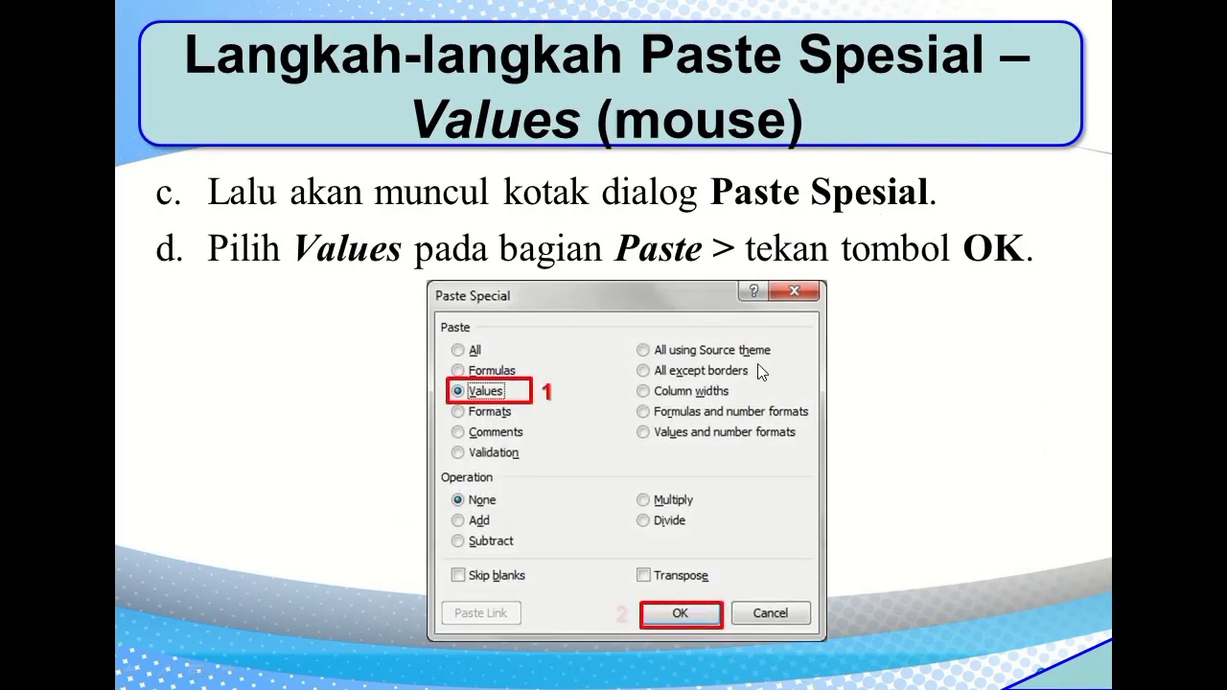
left_click(627, 596)
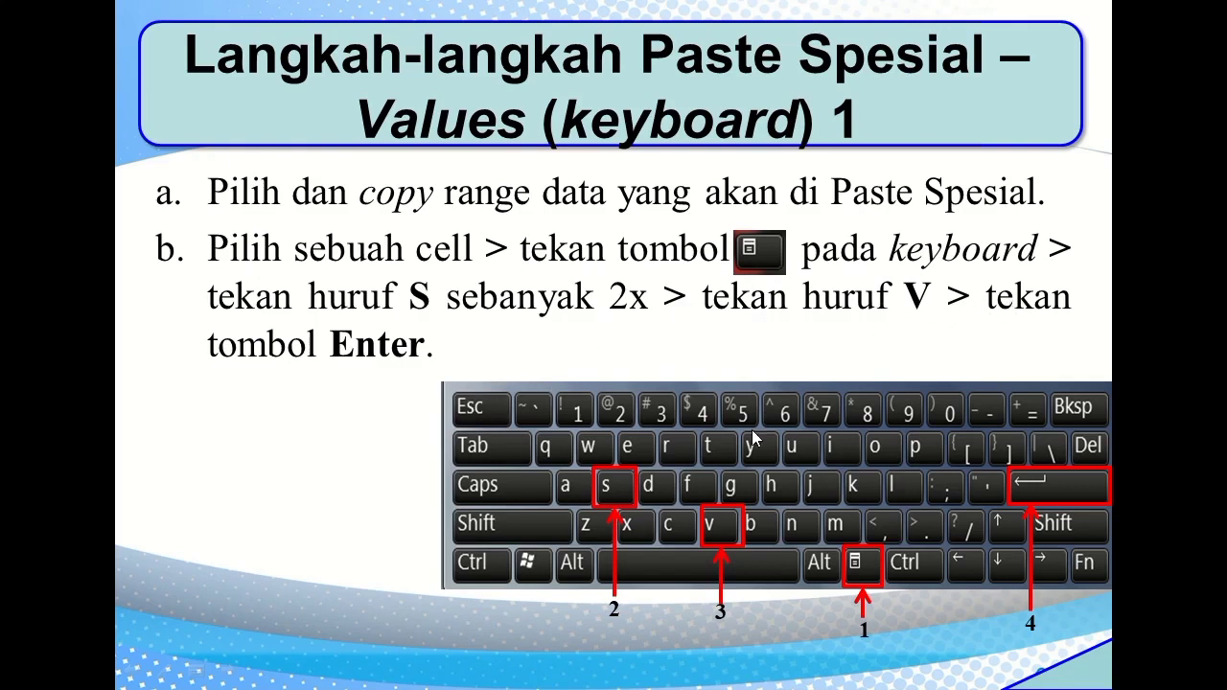
Advance through Values (keyboard) 2 to the Formats (mouse) Paste Spesial slide
left_click(811, 636)
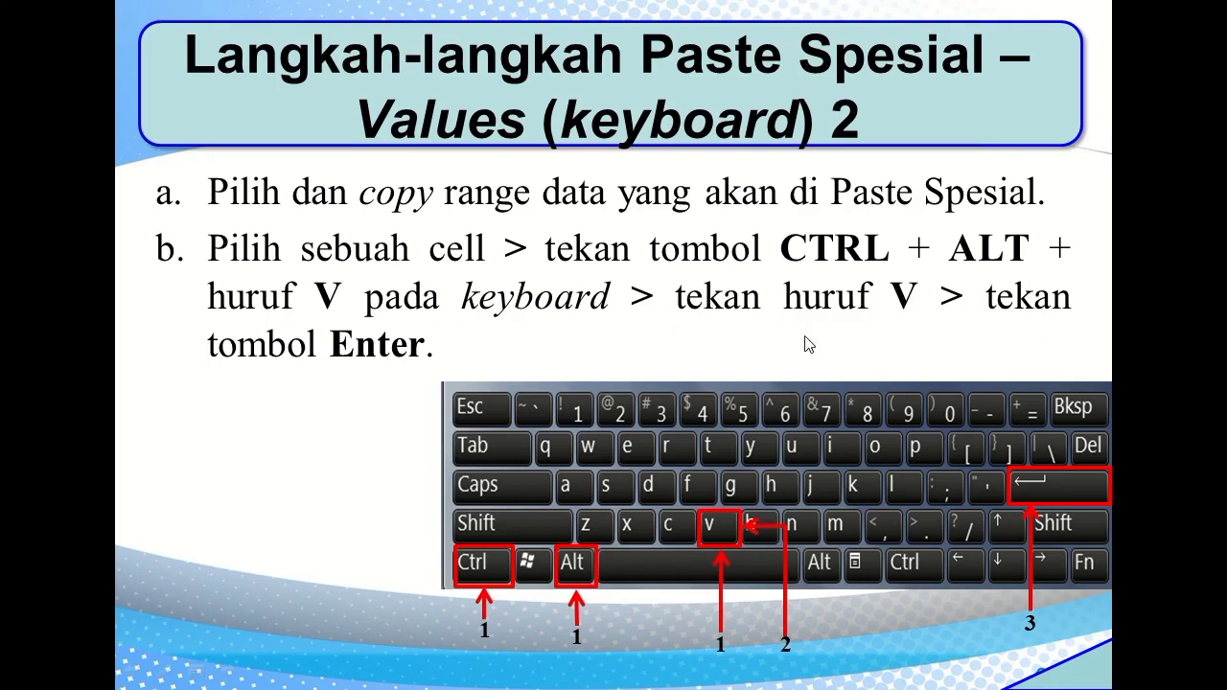
left_click(1051, 497)
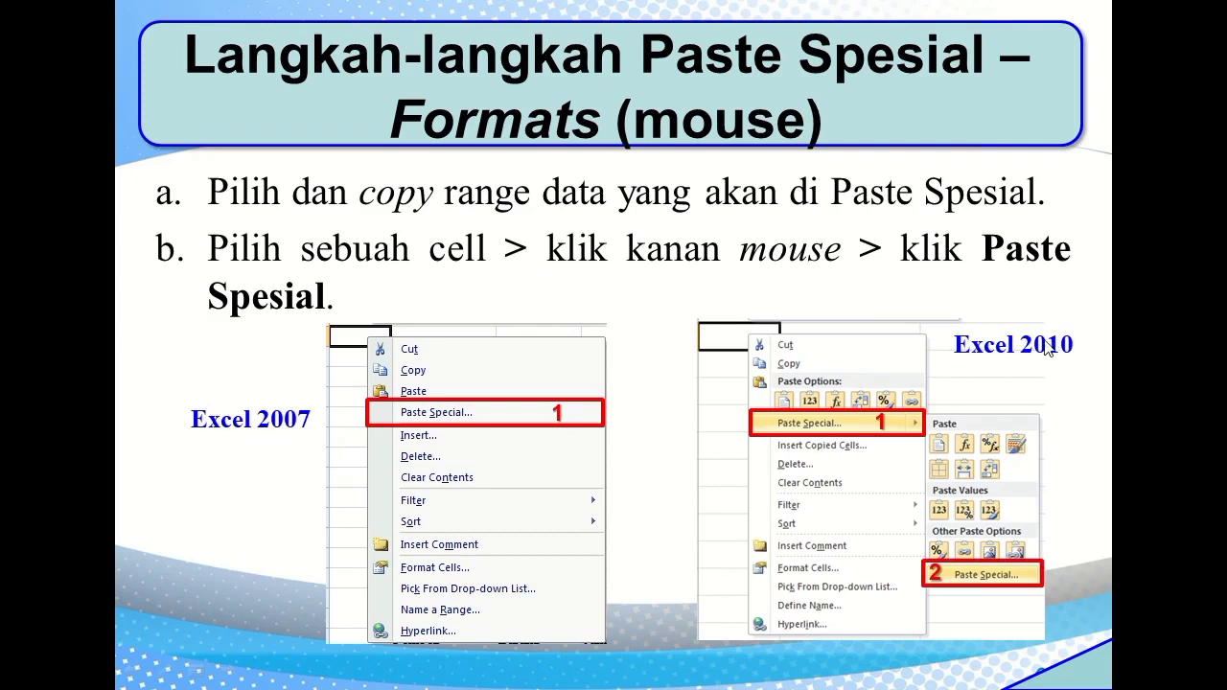
Advance past the Formats Paste Special dialog slide to Formats (keyboard) 1
left_click(896, 482)
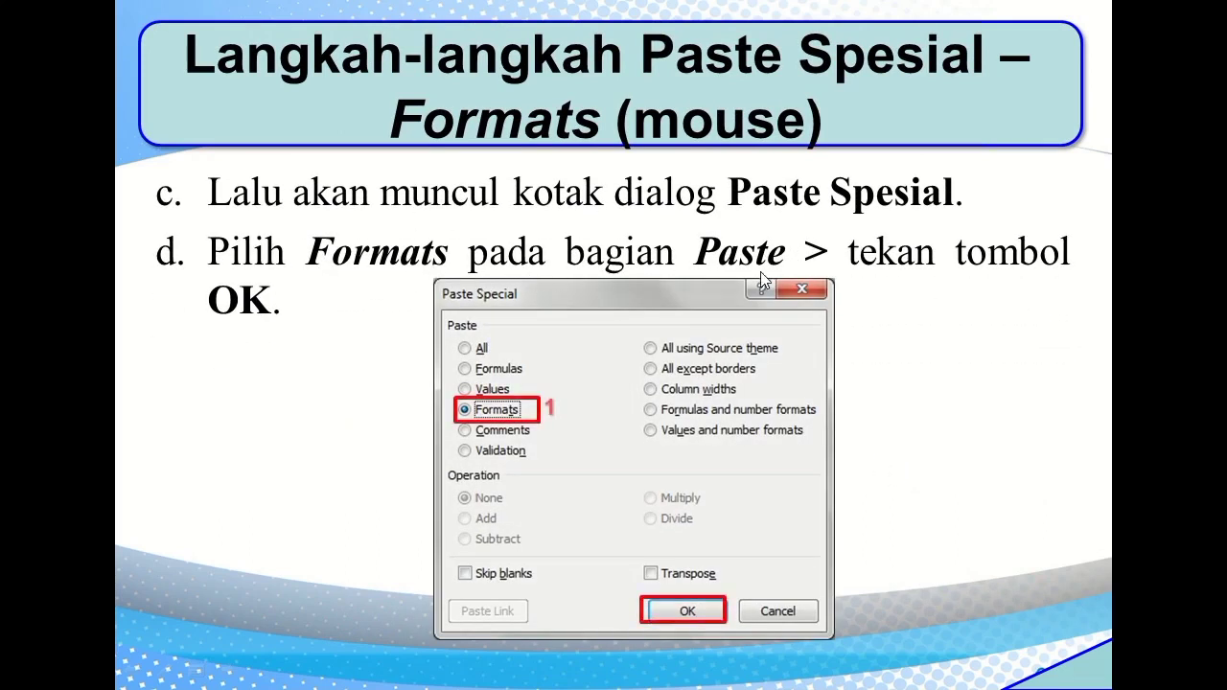
left_click(669, 614)
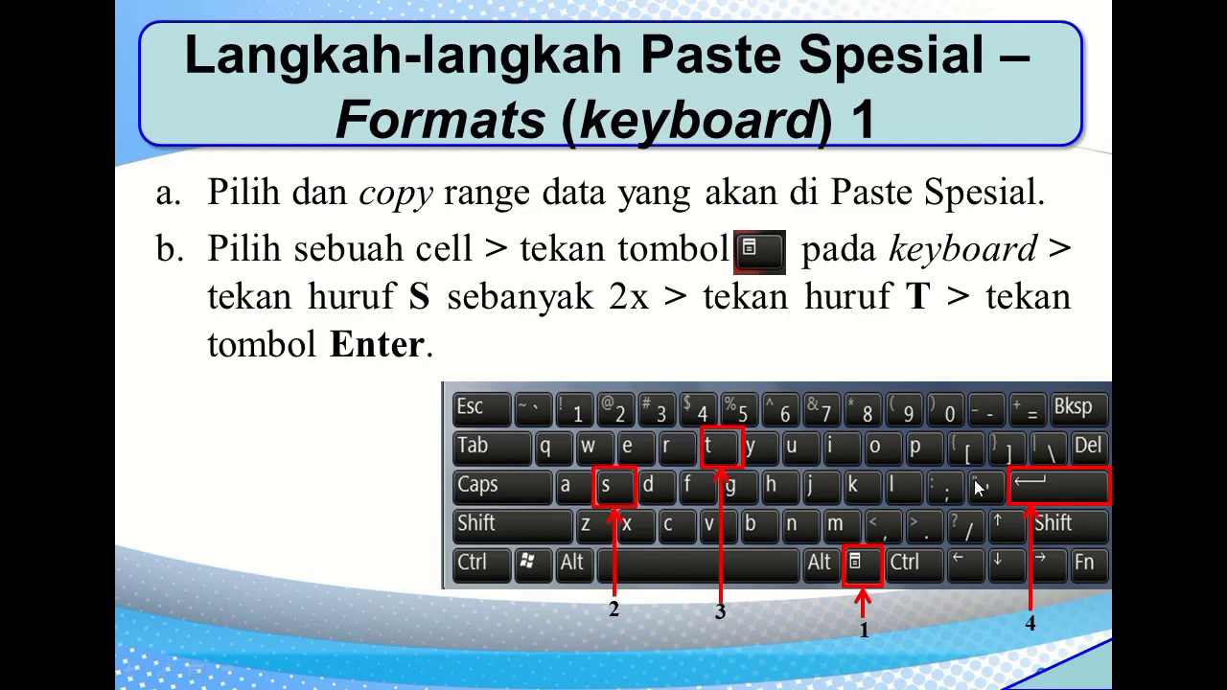
Advance through Formats (keyboard) 2 to the Comments (mouse) Paste Spesial slide
left_click(863, 488)
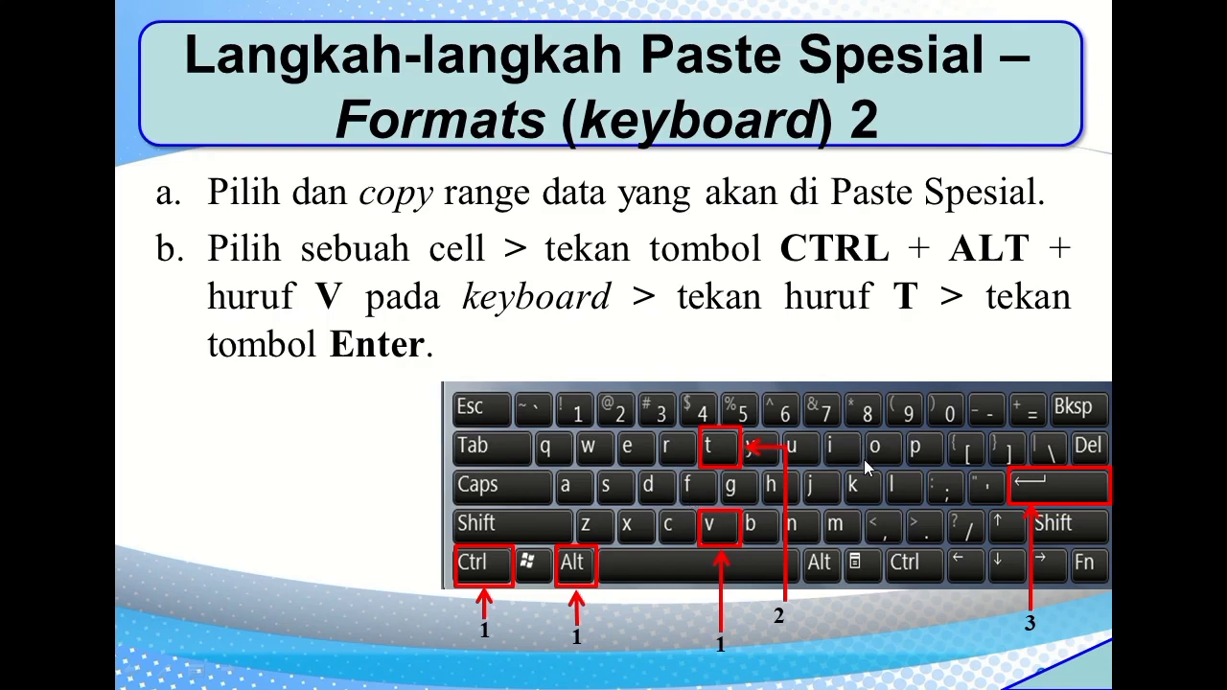
left_click(830, 492)
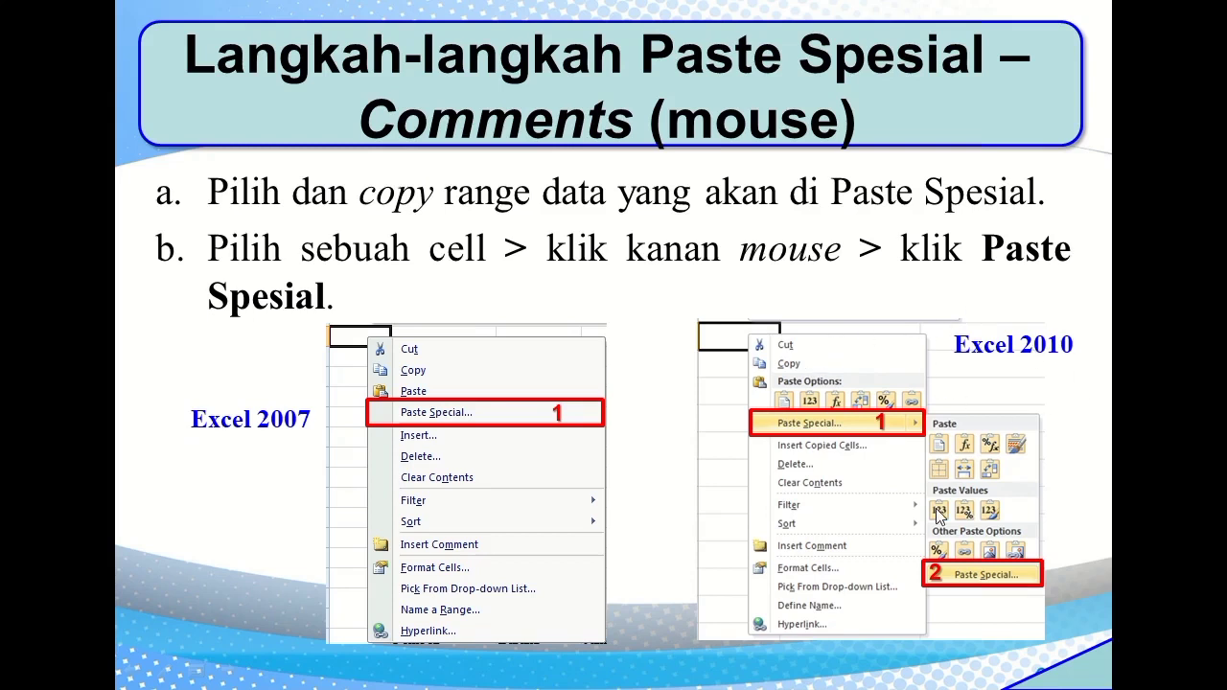
Move from the Comments (mouse) slide on to Comments (keyboard) 1
left_click(861, 481)
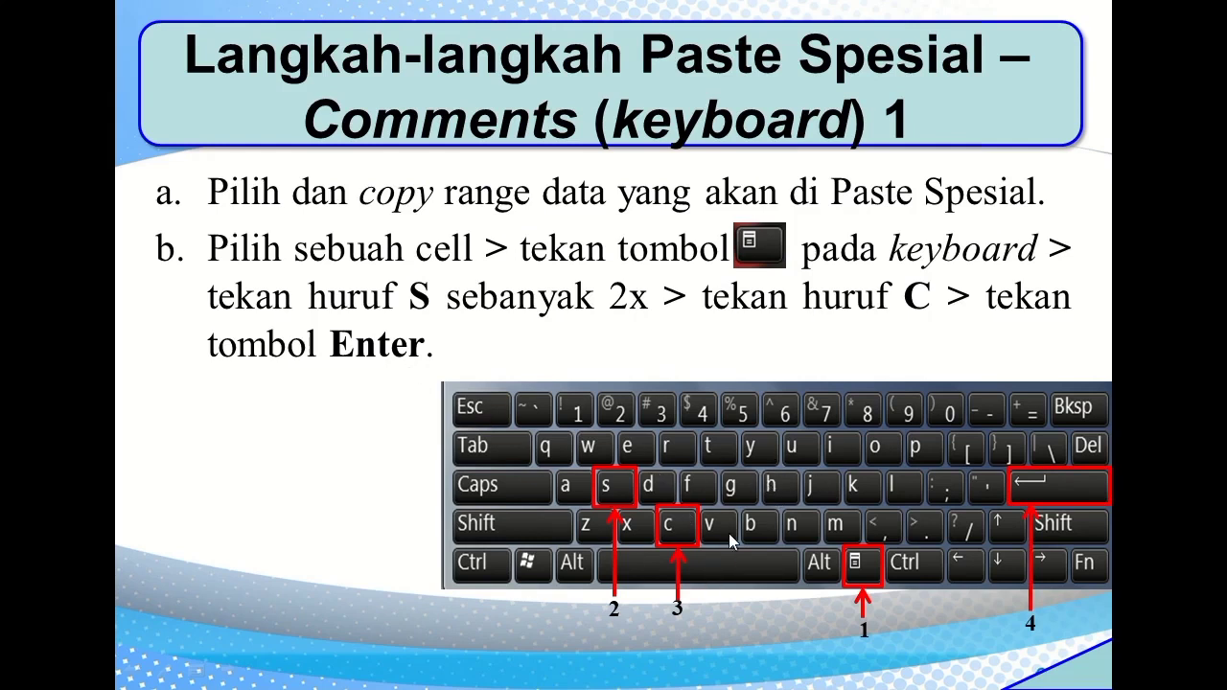
Advance past the Comments keyboard slides to the Transpose (mouse) slide
left_click(985, 482)
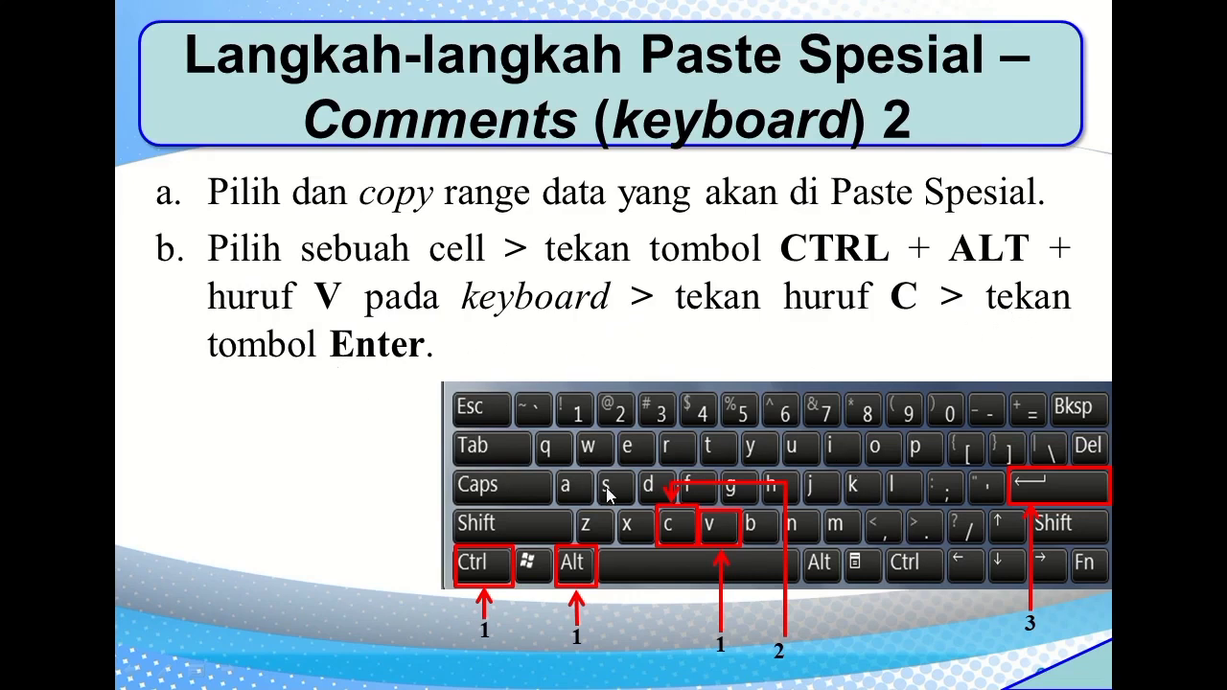
left_click(862, 477)
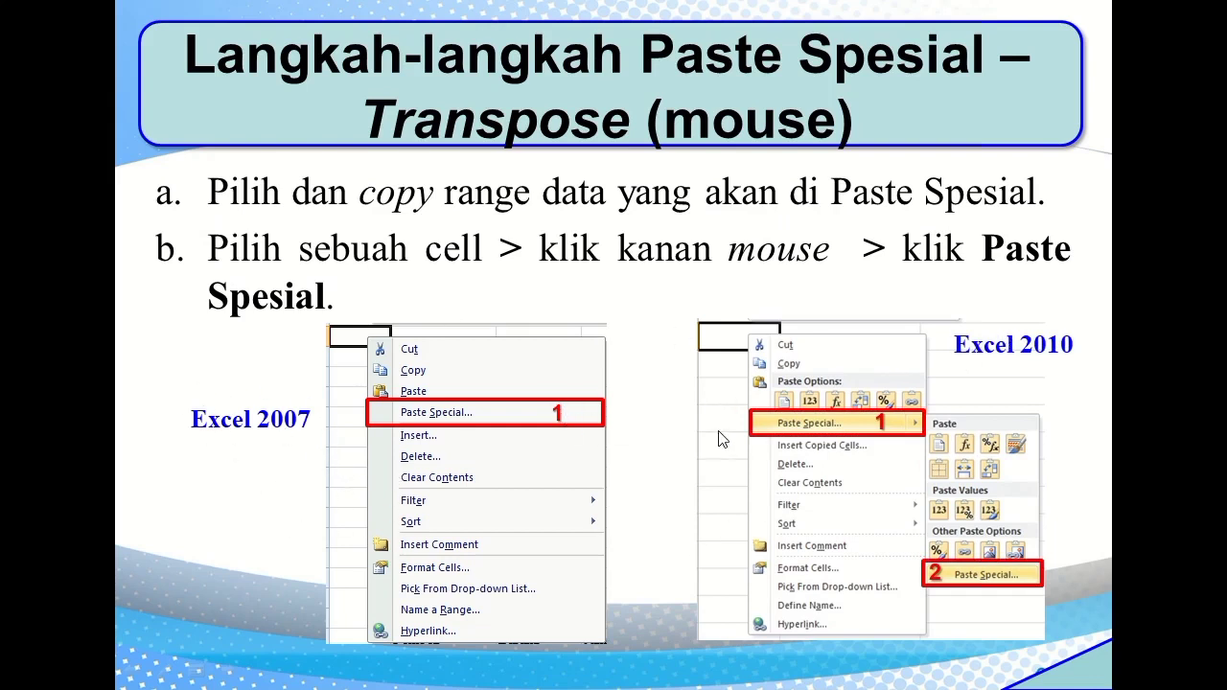
Move on from Transpose (mouse) to the Transpose (keyboard) 1 slide
left_click(1003, 378)
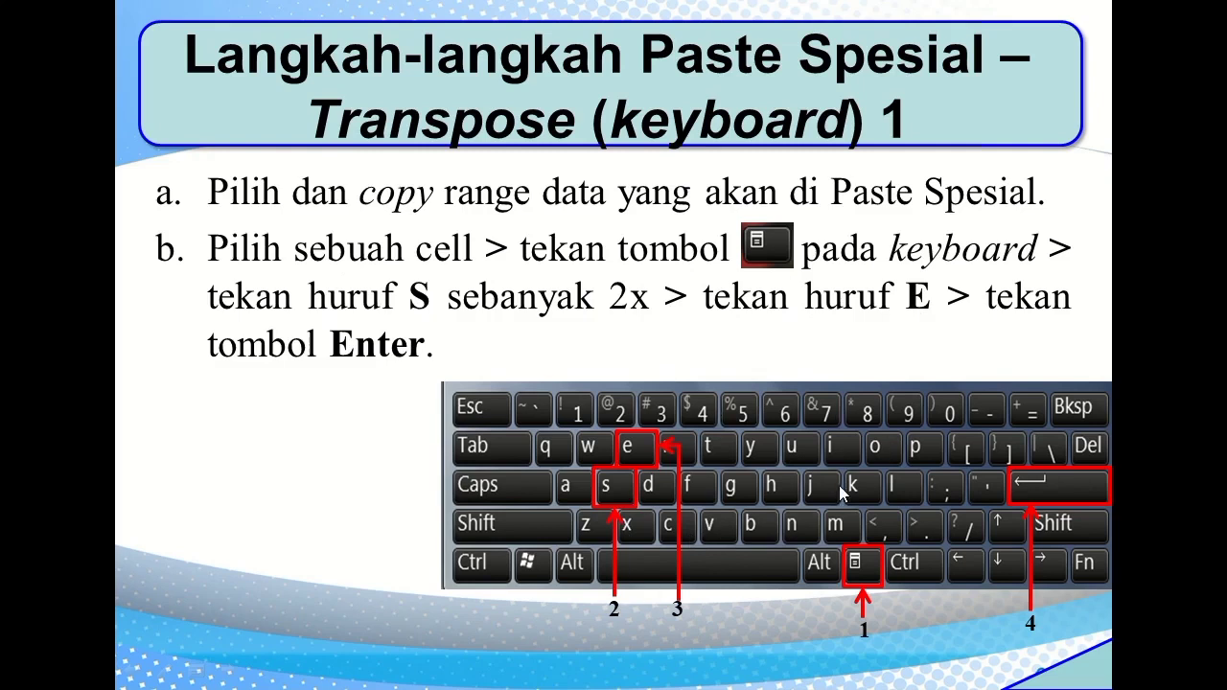
Advance the slideshow to the Transpose (keyboard) 2 slide
left_click(797, 447)
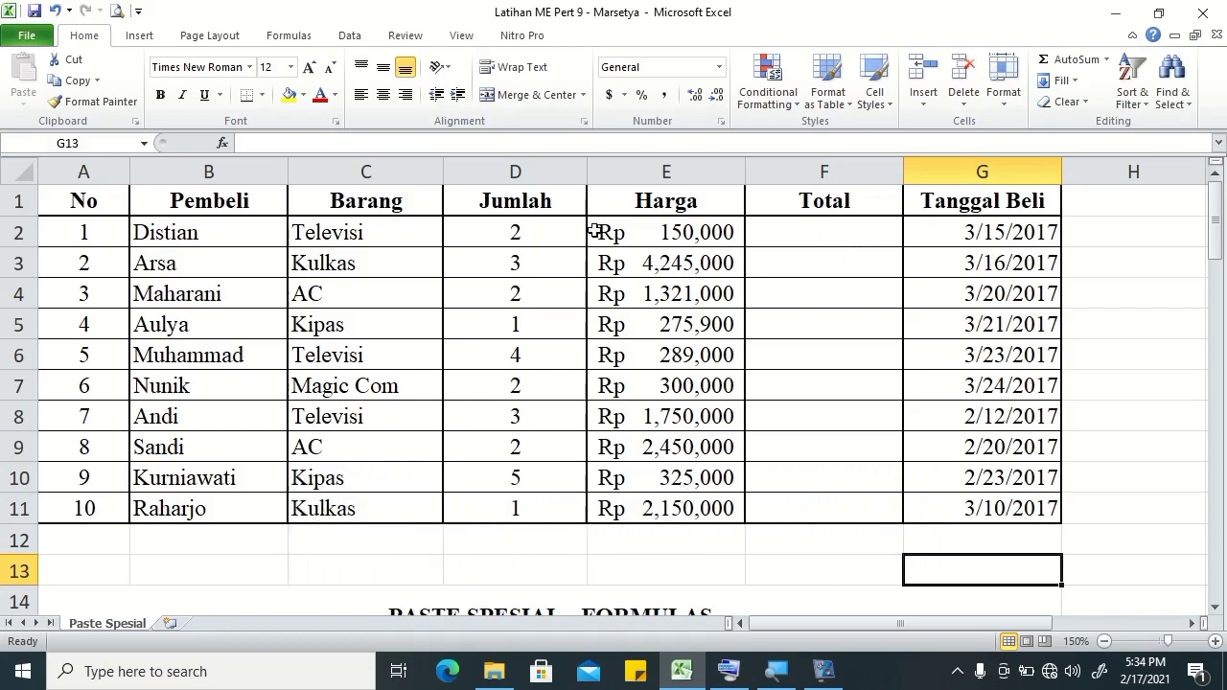
Enter =D2*E2 in F2 to get the first total, Rp 300,000
left_click(804, 235)
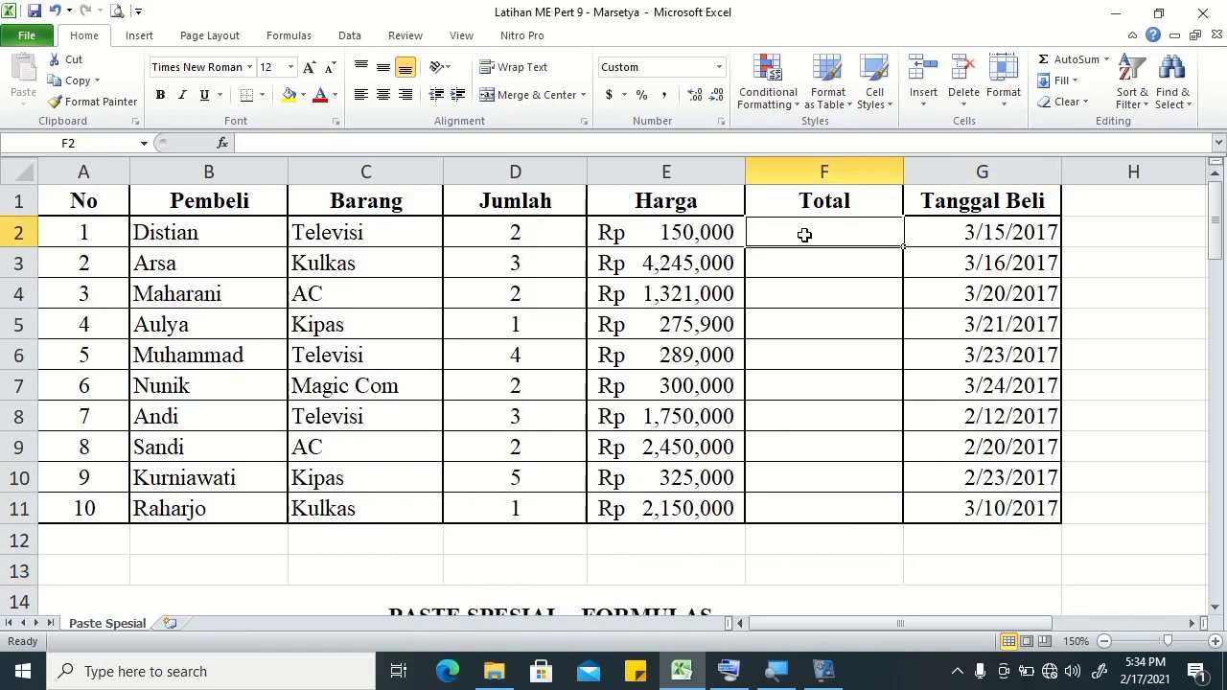
type("=")
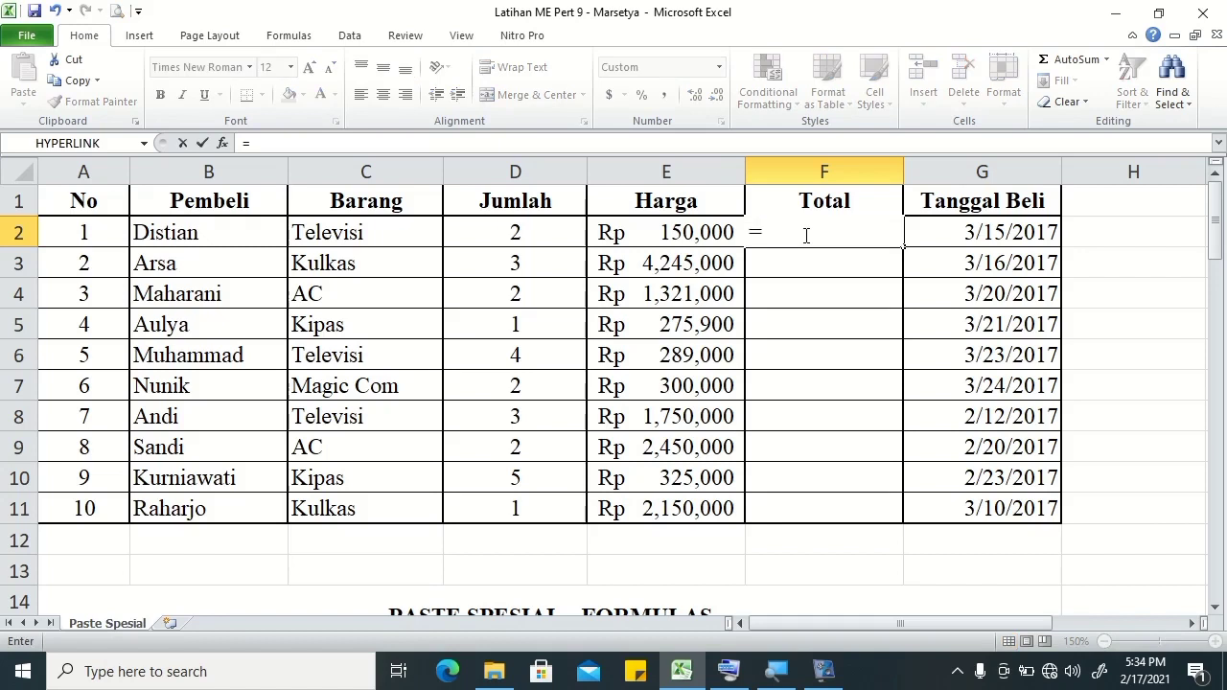
key("Left")
key("Left")
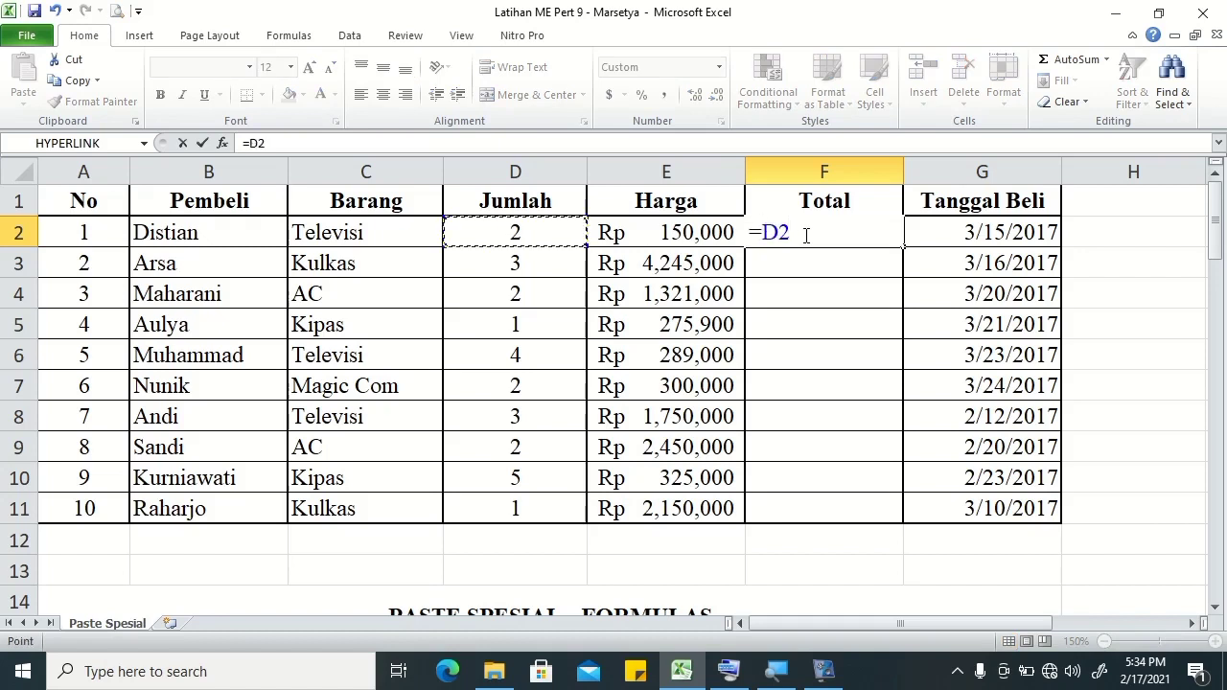
type("*")
key("Left")
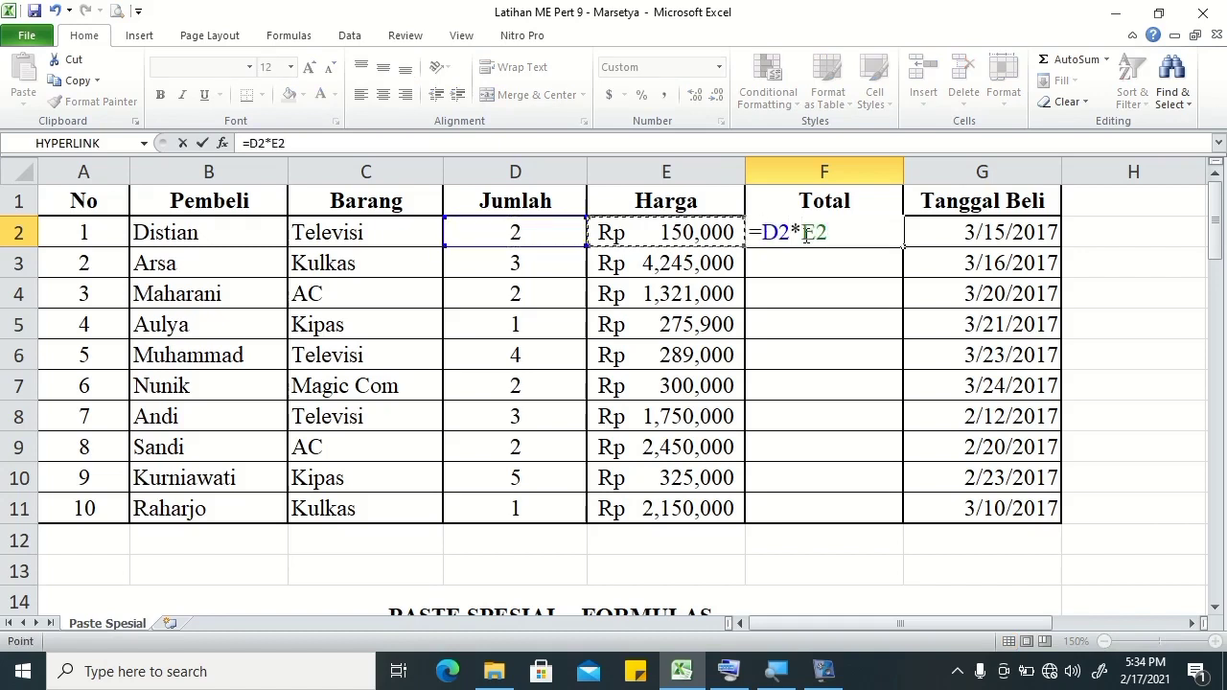
key("Return")
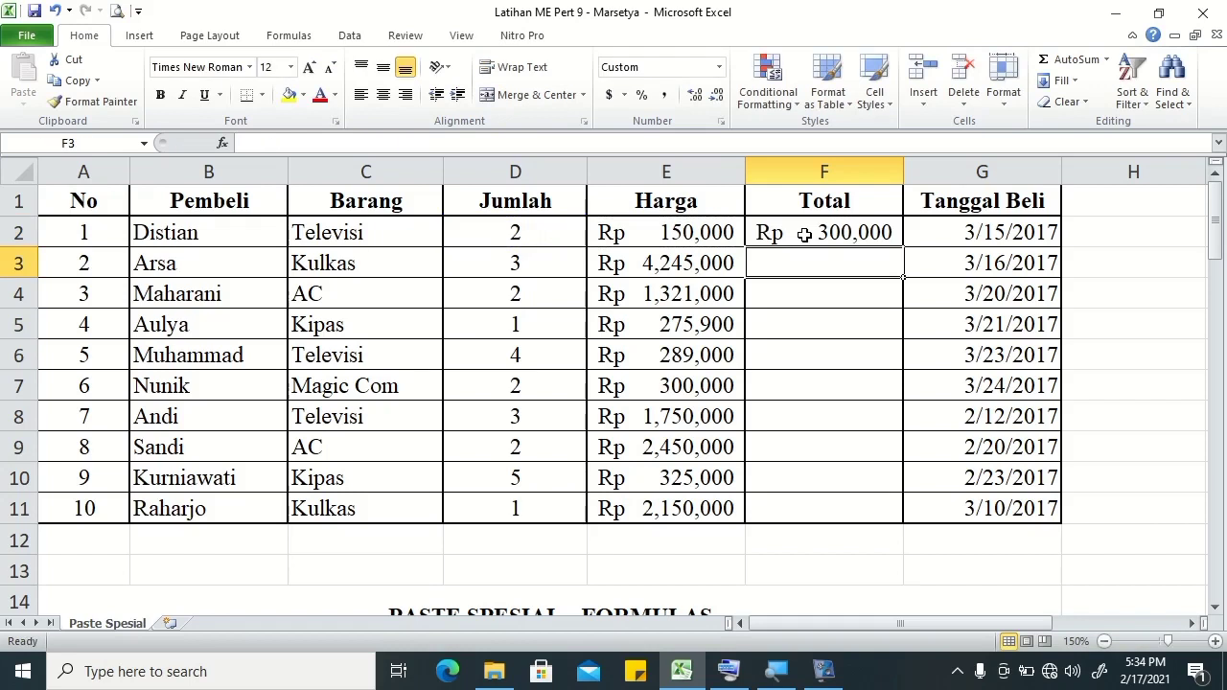
Fill the F2 total formula down through F11 and check the copied formulas
left_click(804, 234)
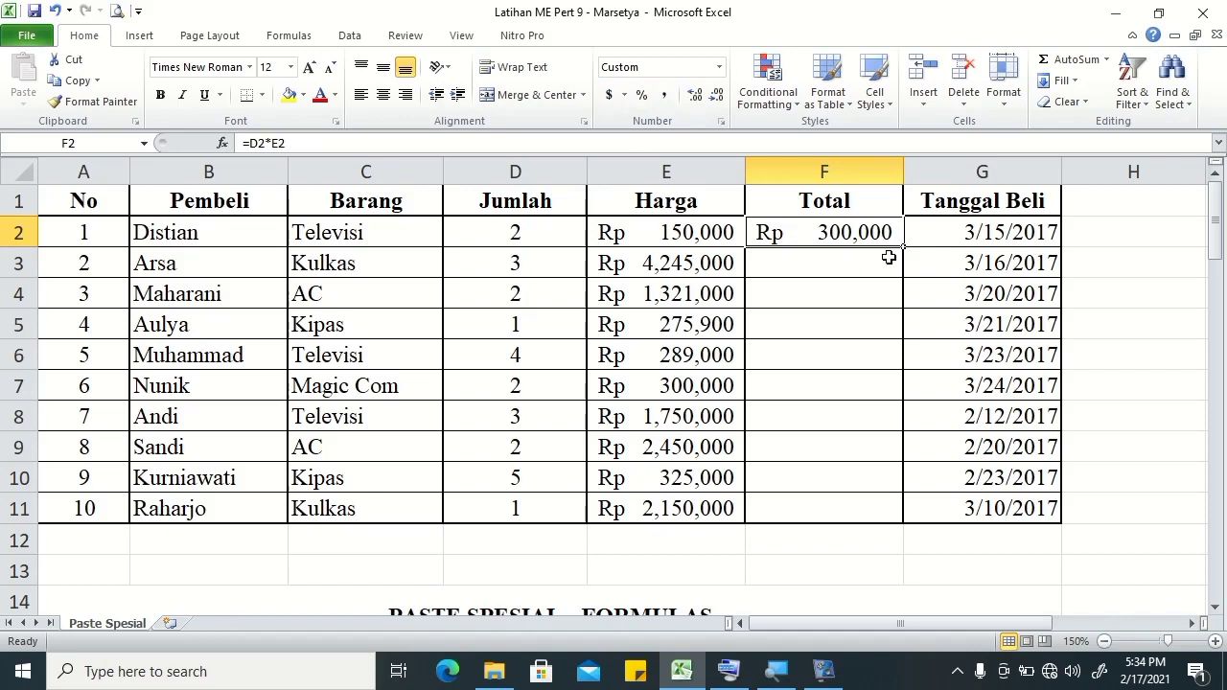
left_click_drag(901, 248, 901, 518)
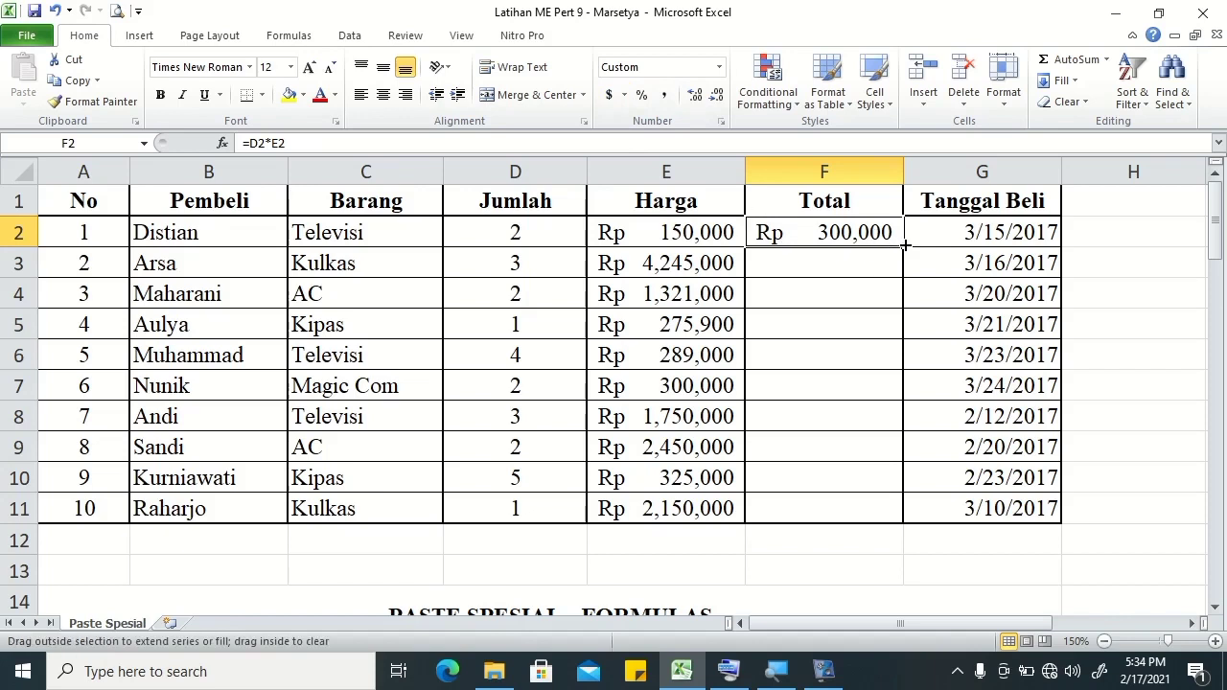
left_click(887, 450)
left_click(832, 506)
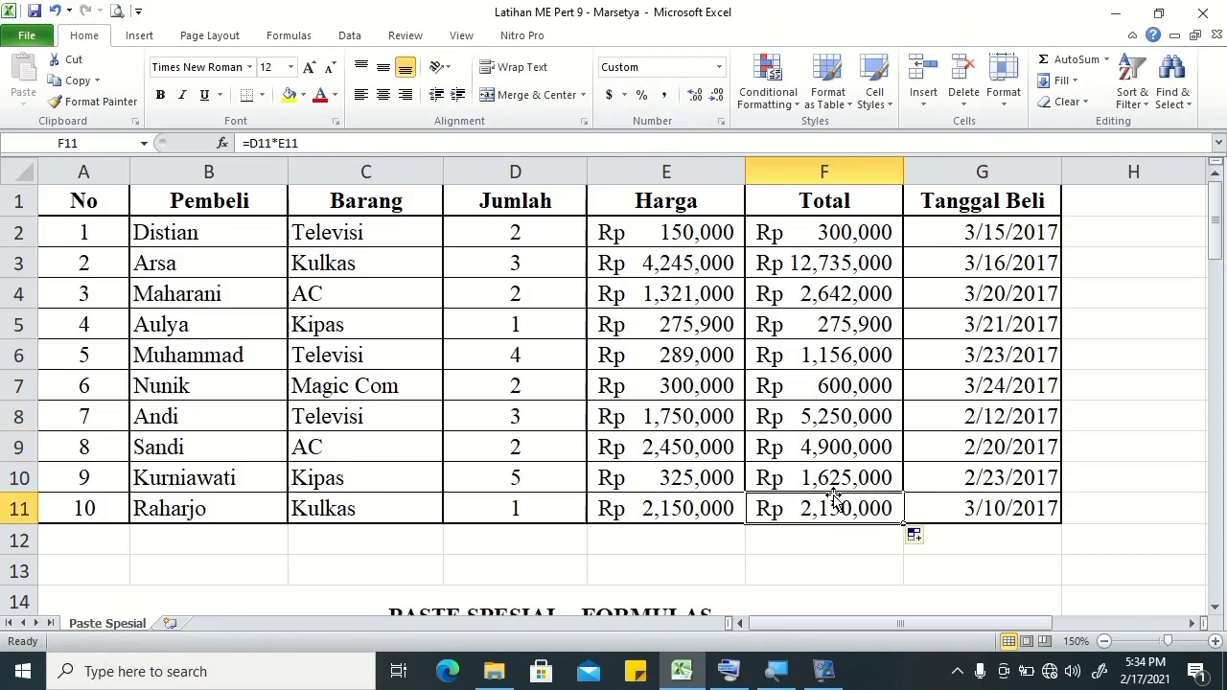
Toggle the bottom border for the totals cells in Format Cells
right_click(841, 513)
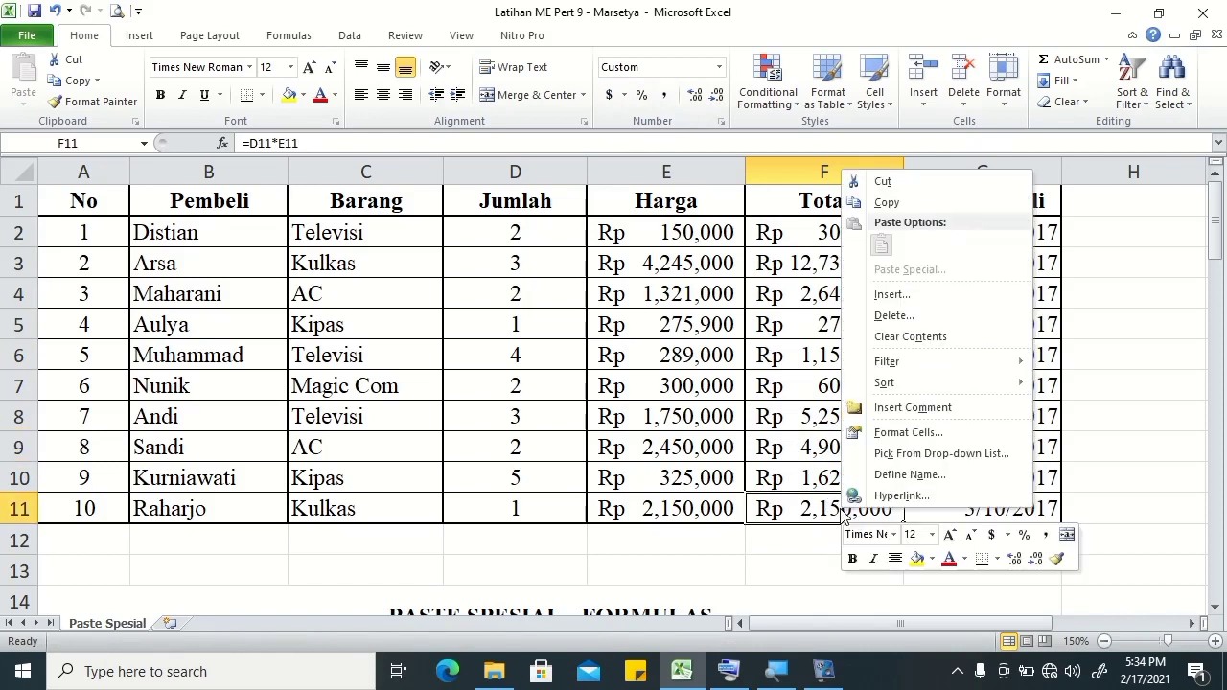
left_click(889, 433)
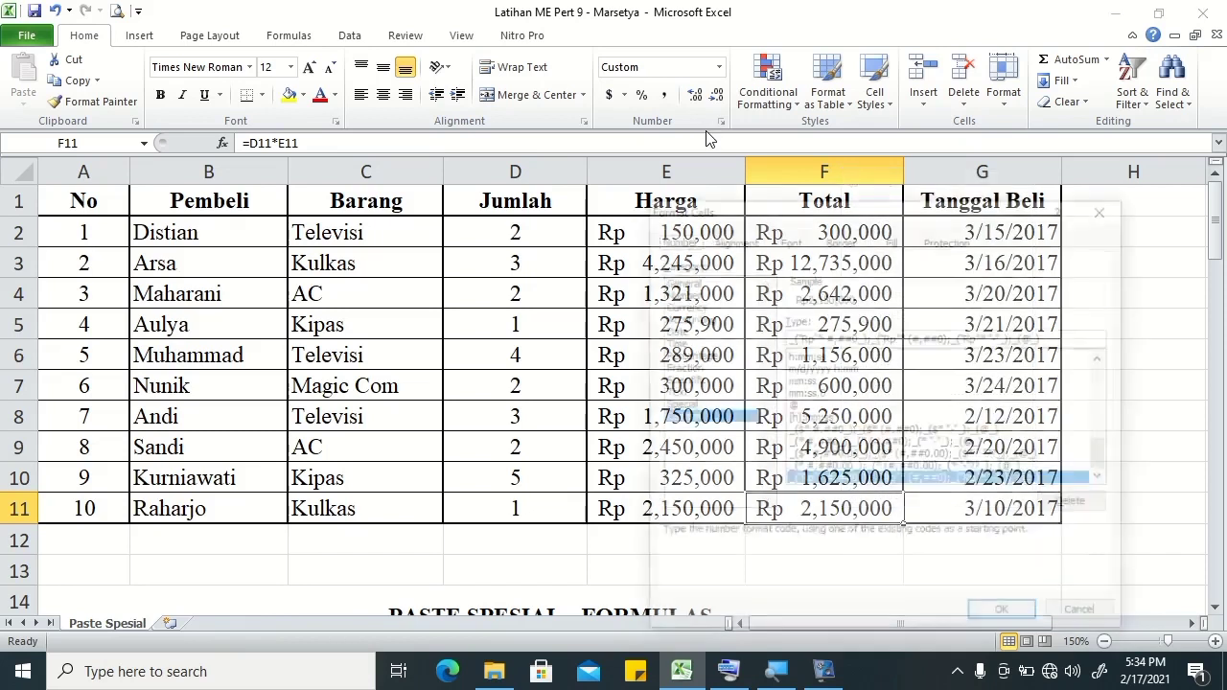
left_click(840, 239)
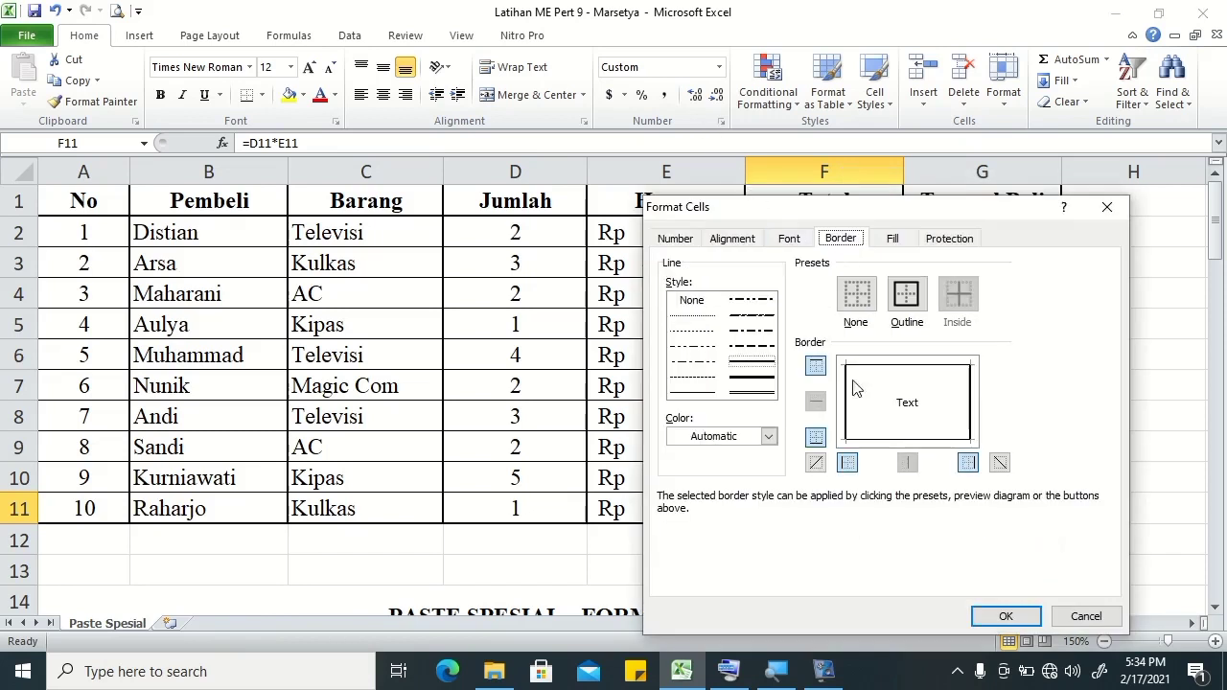
left_click(887, 453)
left_click(999, 617)
Select the Tanggal Beli dates G2:G11
left_click(849, 384)
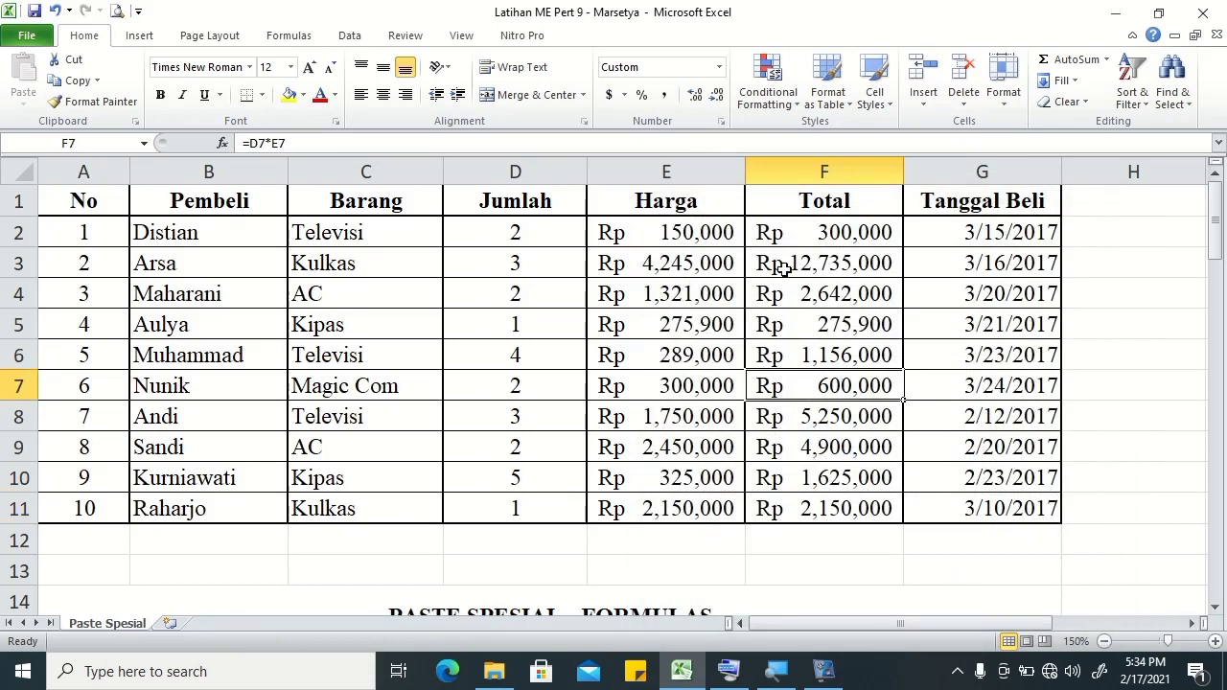
left_click(966, 232)
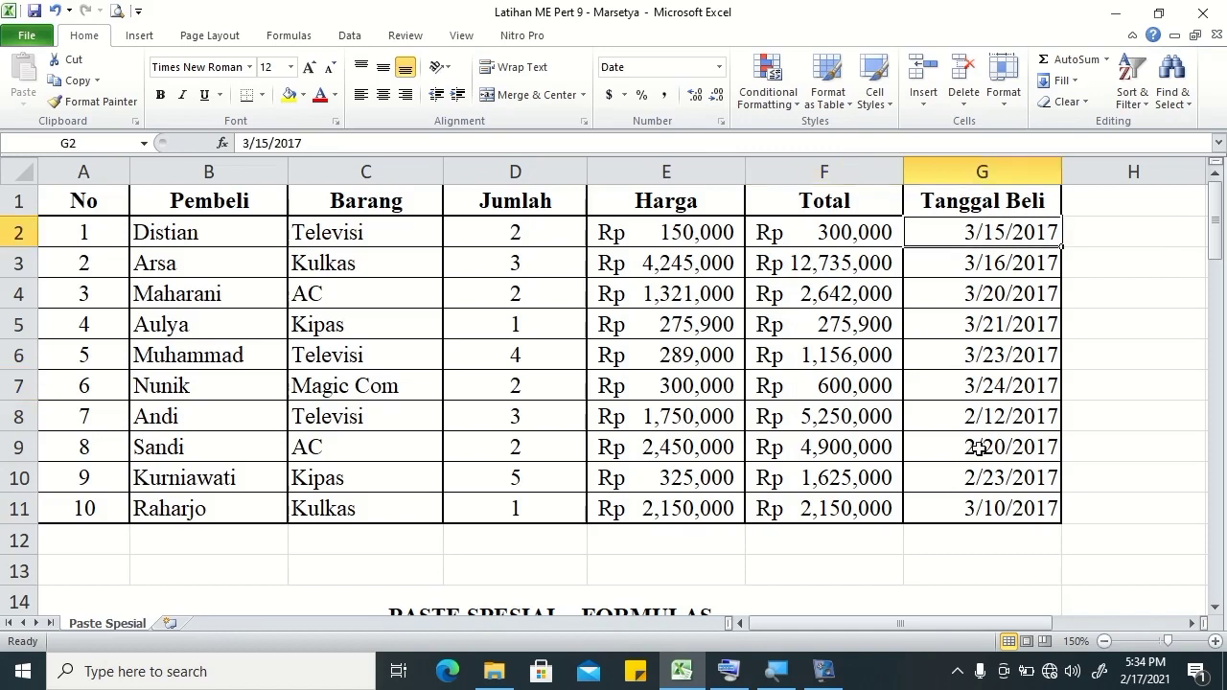
left_click(977, 508, "shift")
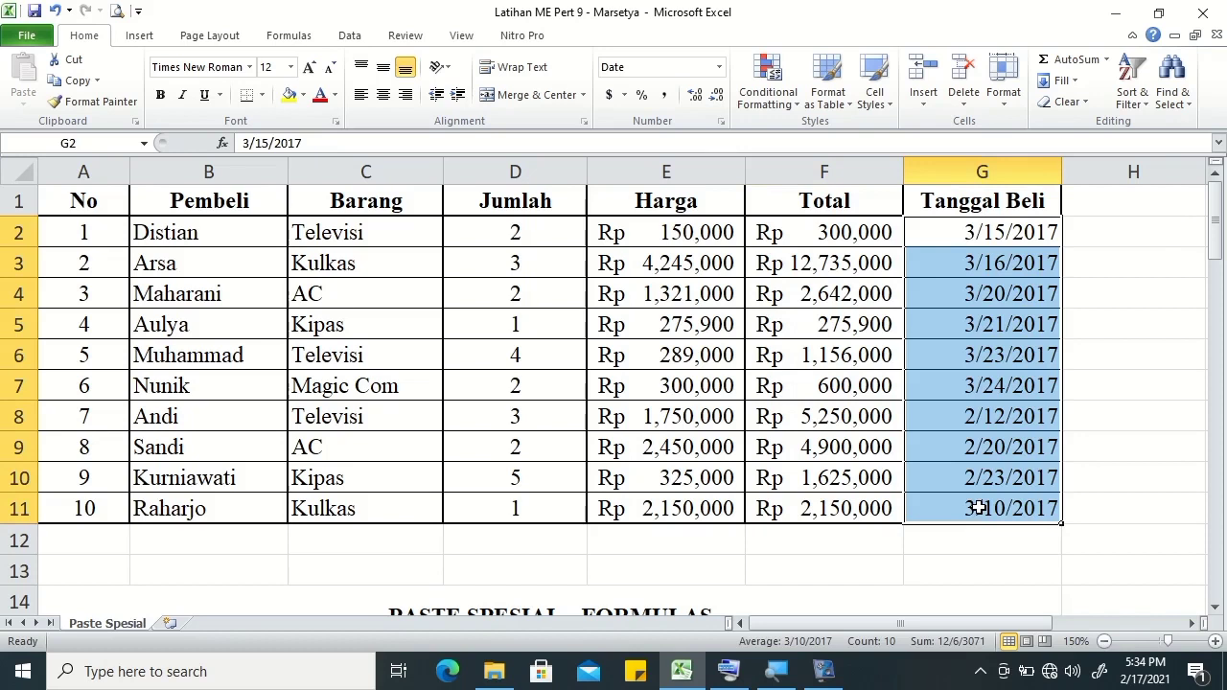
Give G2:G11 the custom date format dd mmm yyyy, e.g. 15 Mar 2017
right_click(978, 507)
left_click(1035, 436)
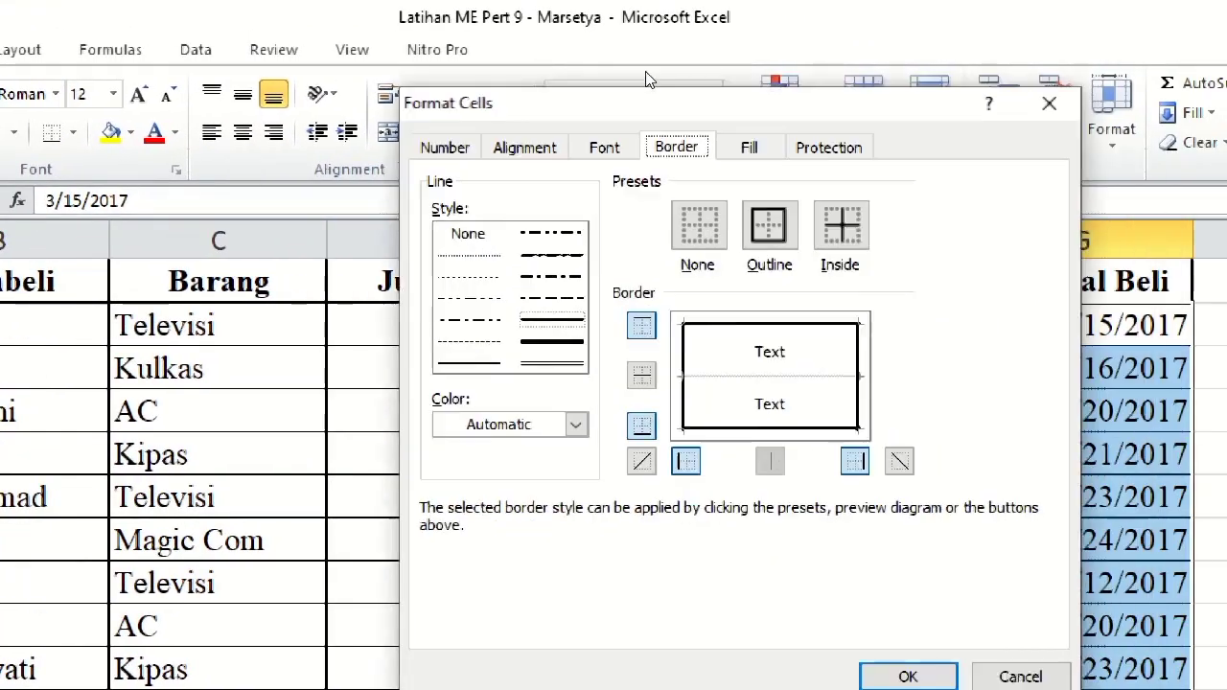
left_click_drag(450, 100, 429, 83)
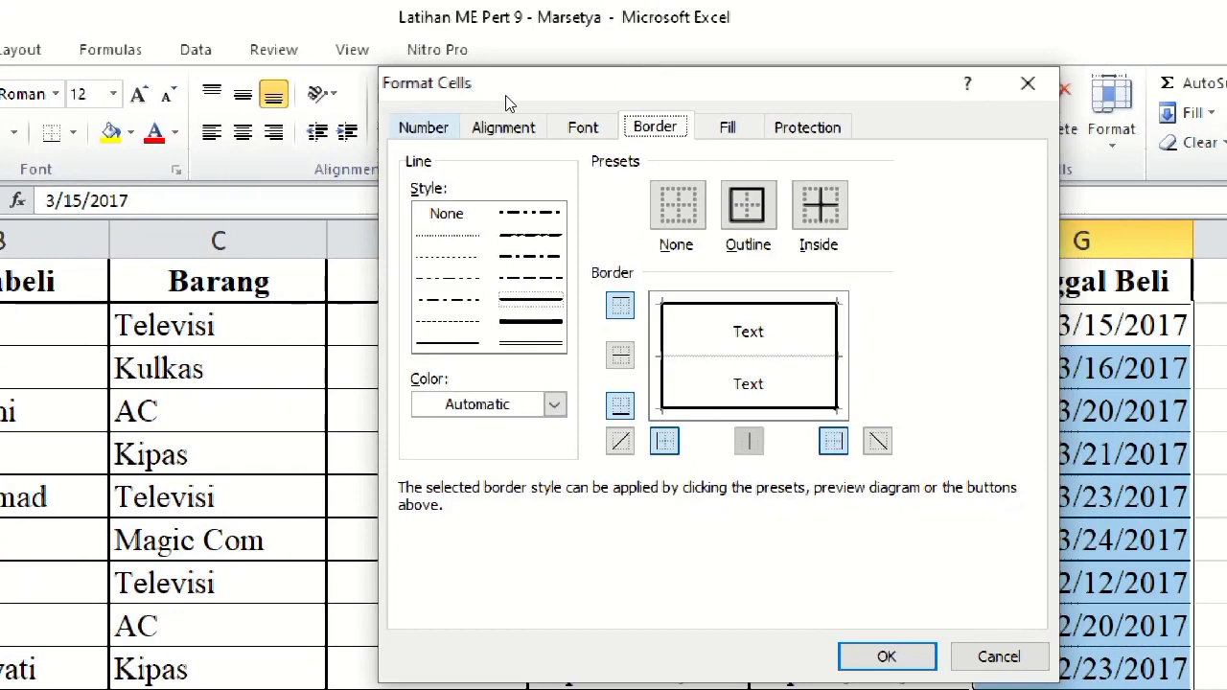
left_click(421, 126)
key("End")
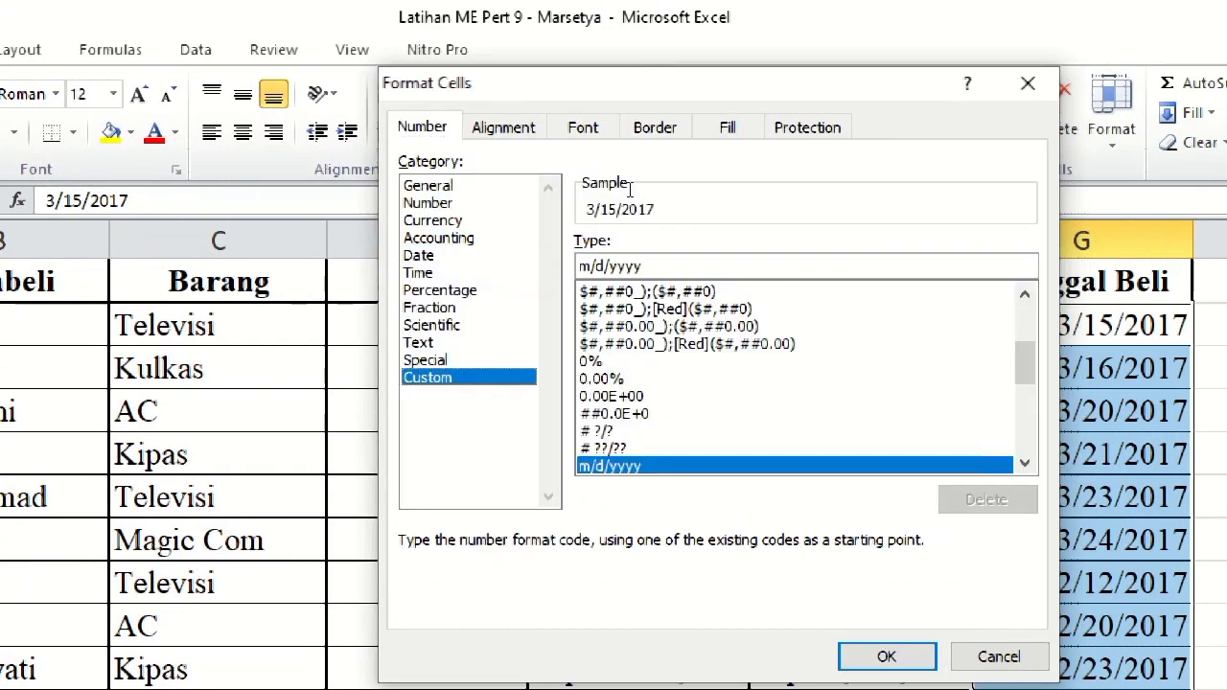
key("shift+Right")
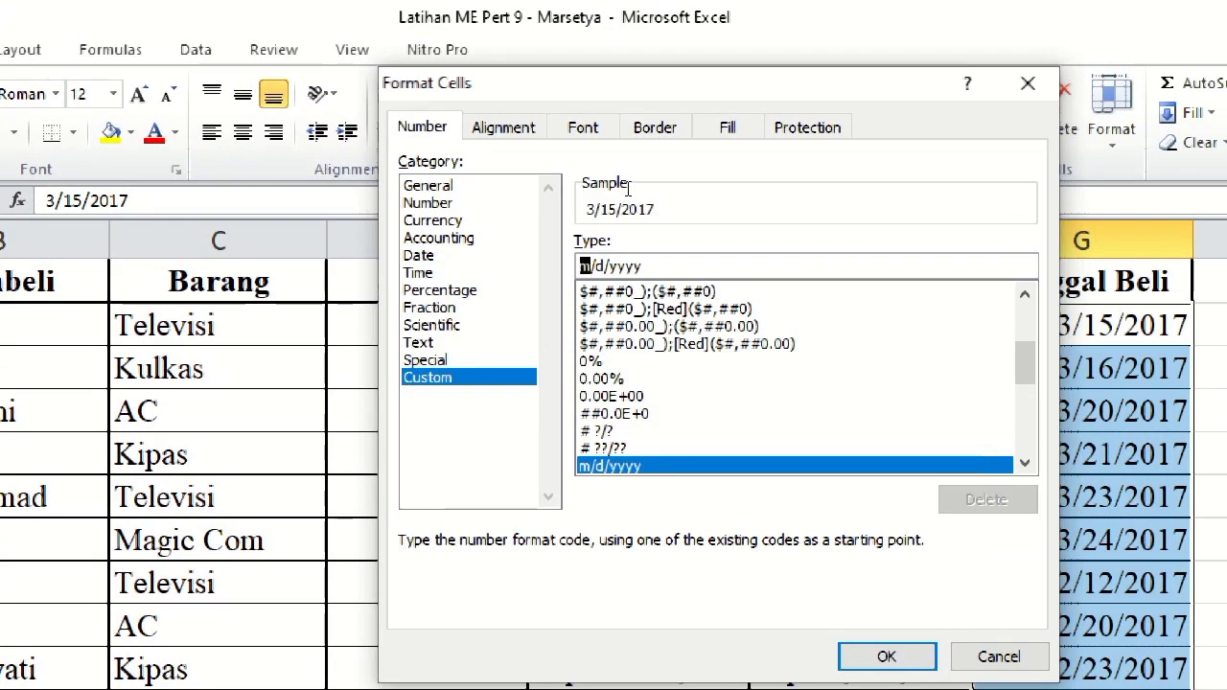
type("dd")
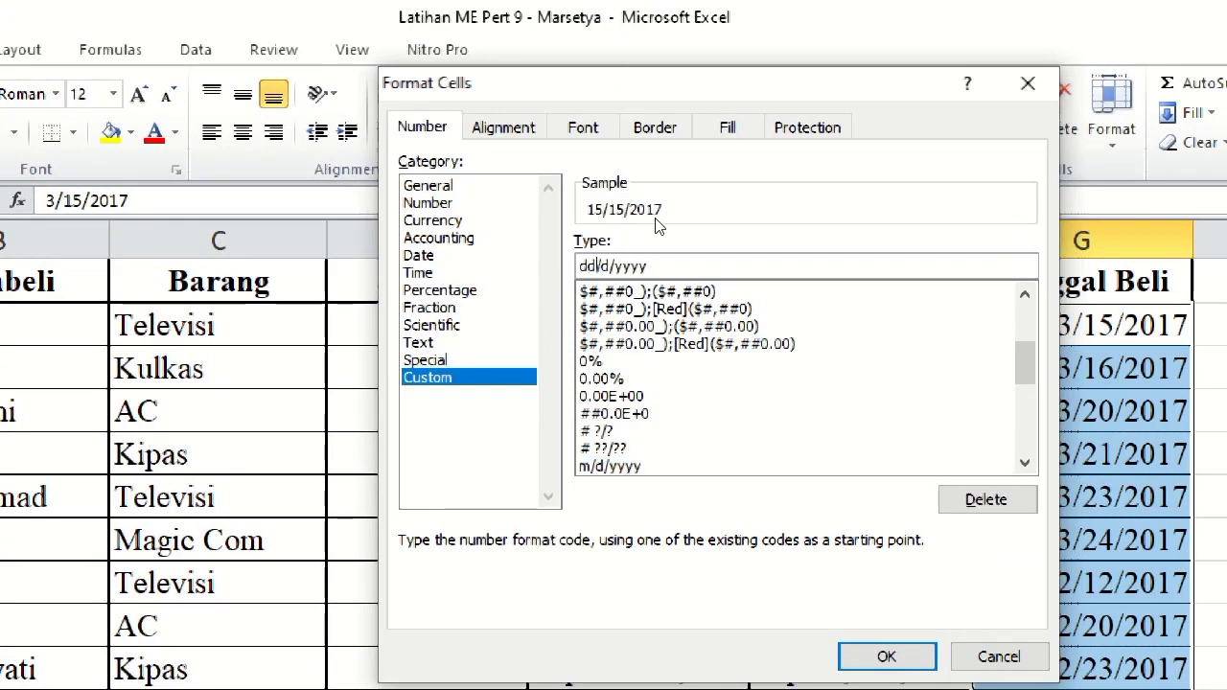
key("Right")
type("mmm")
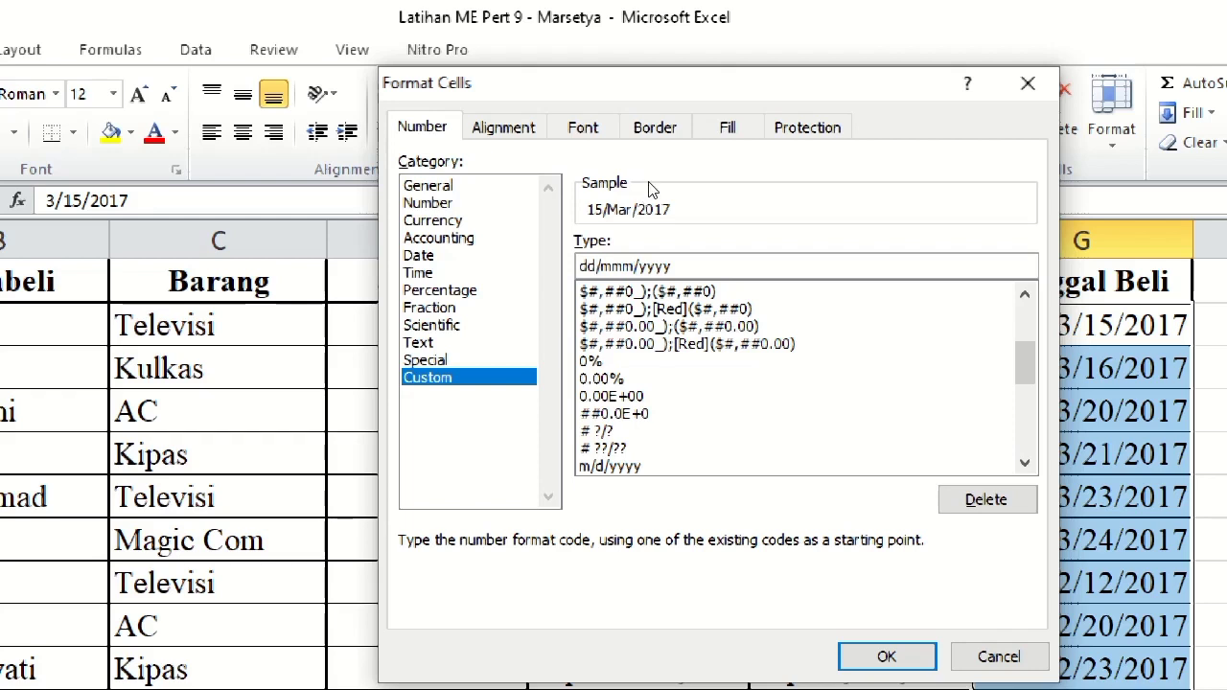
key("BackSpace")
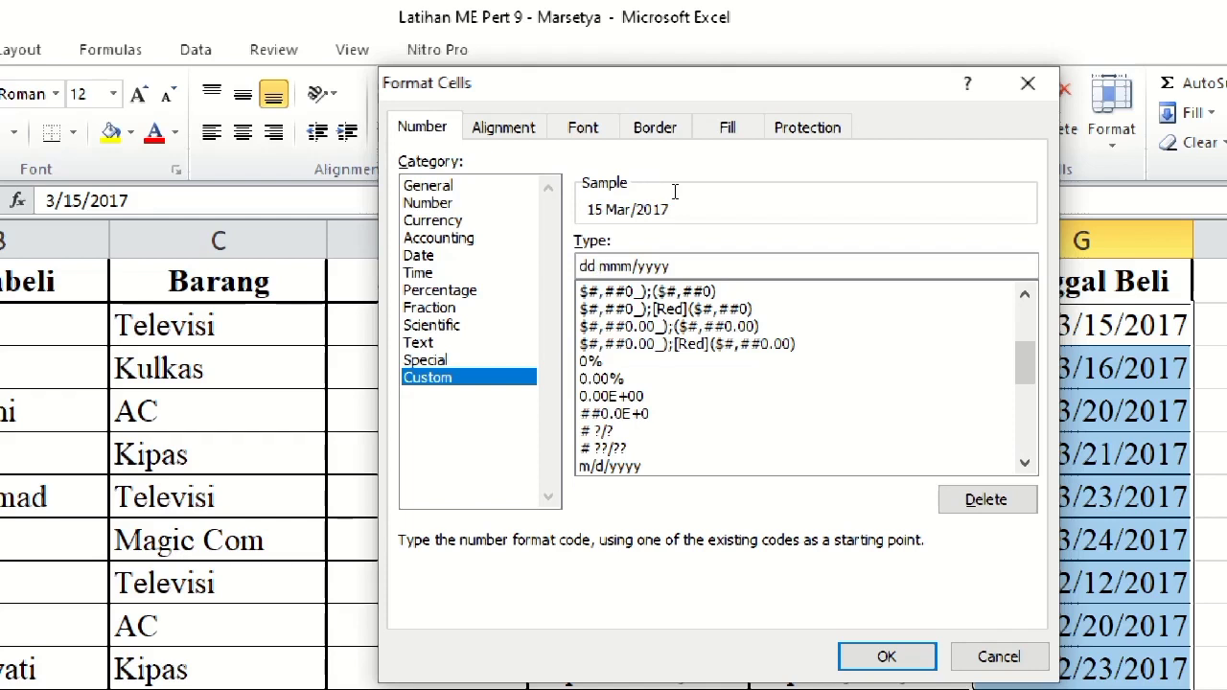
key("BackSpace")
key("Return")
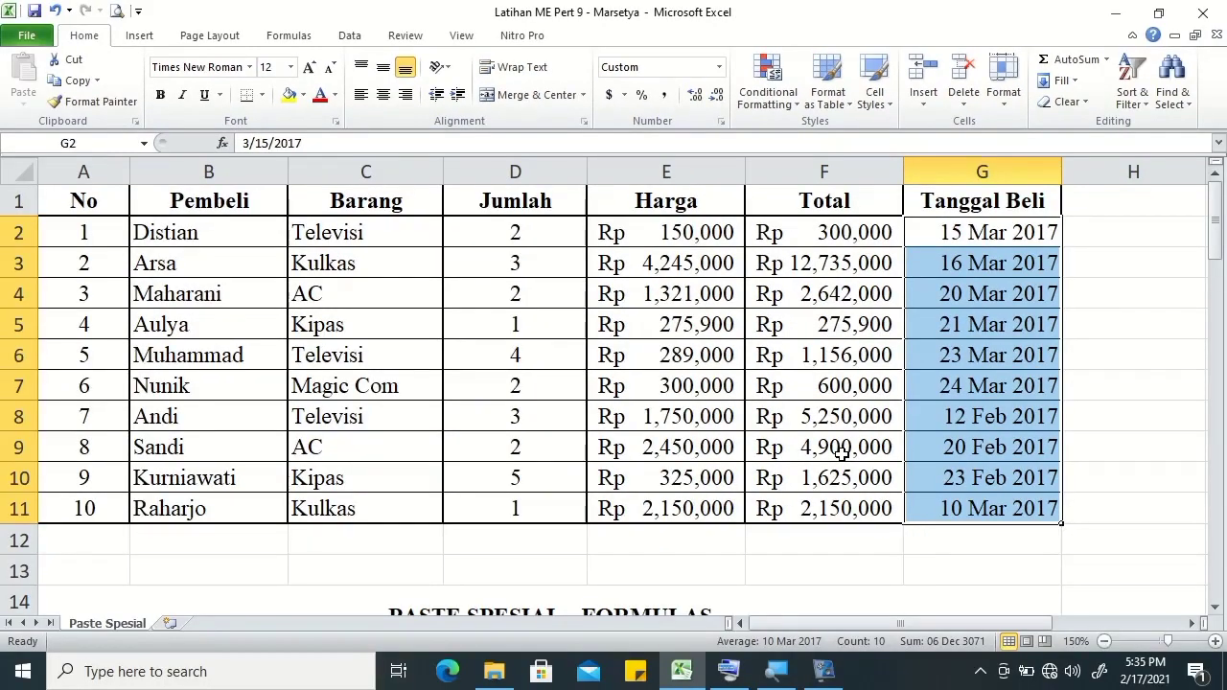
Apply the custom format # "unit" to D2:D11 so quantities read like 2 unit
left_click_drag(487, 233, 522, 505)
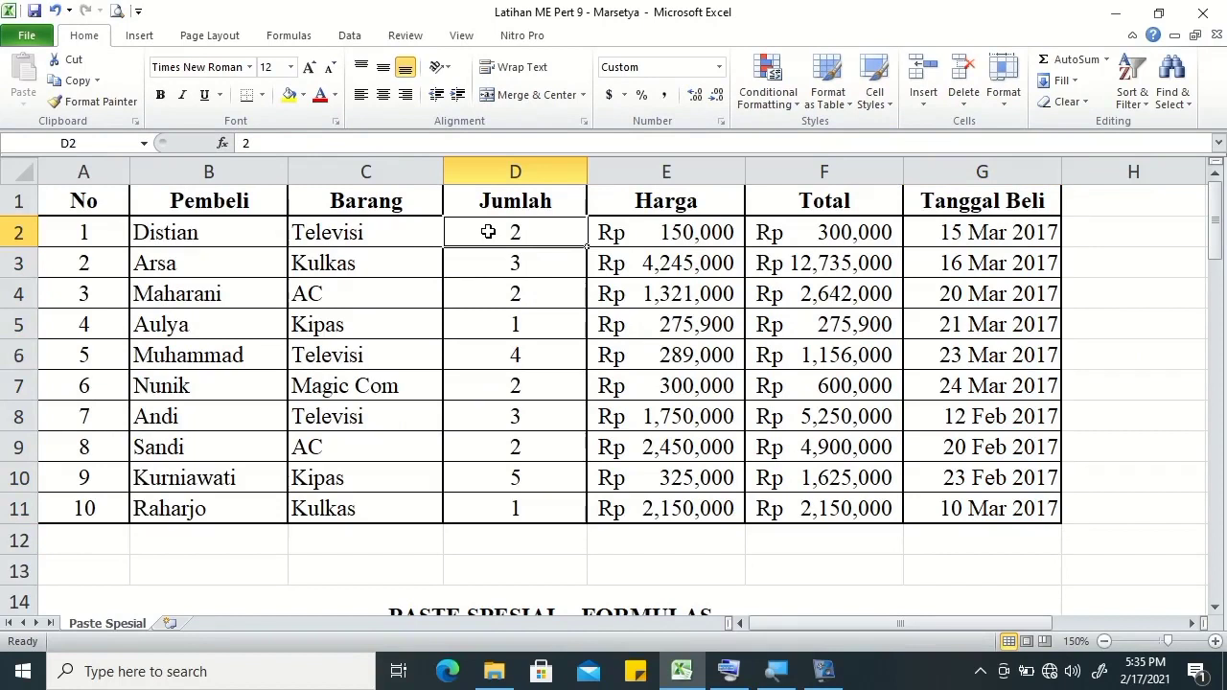
right_click(522, 505)
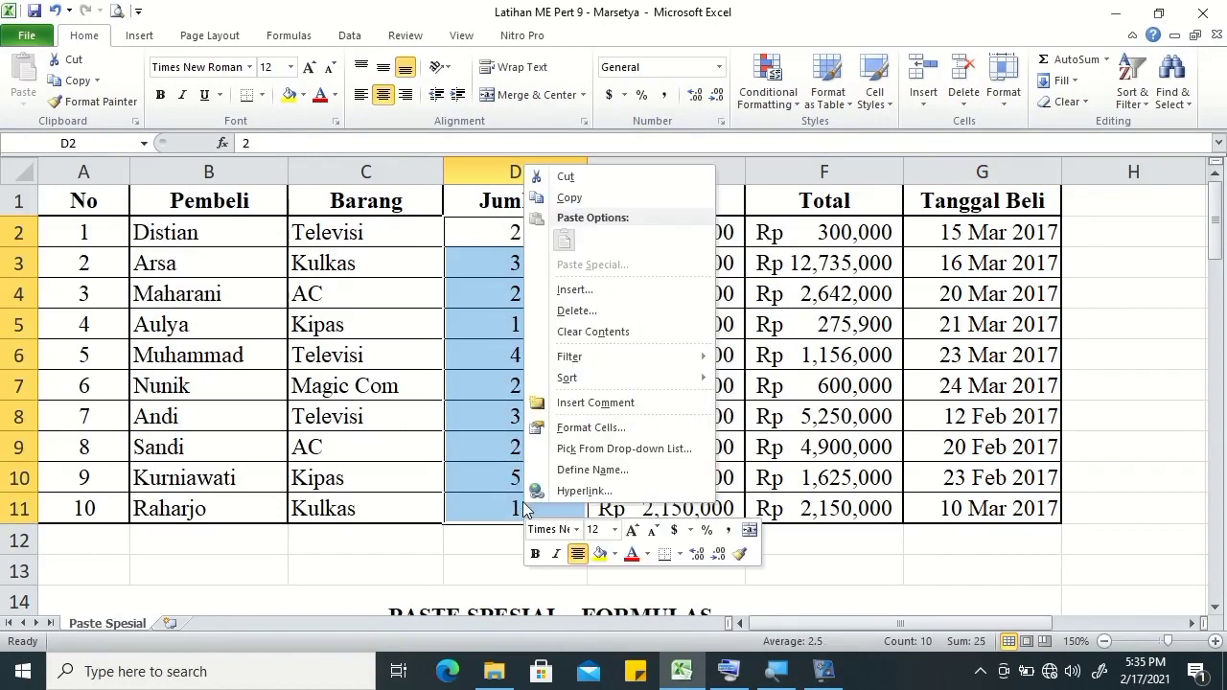
left_click(577, 436)
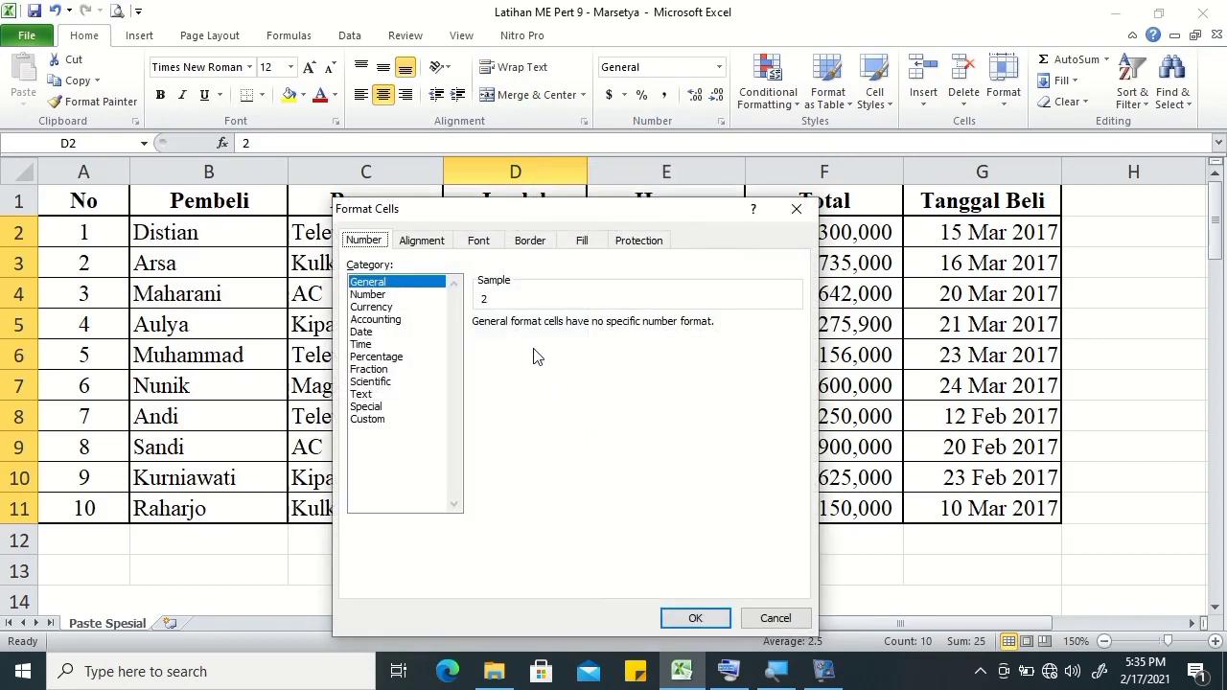
left_click(368, 420)
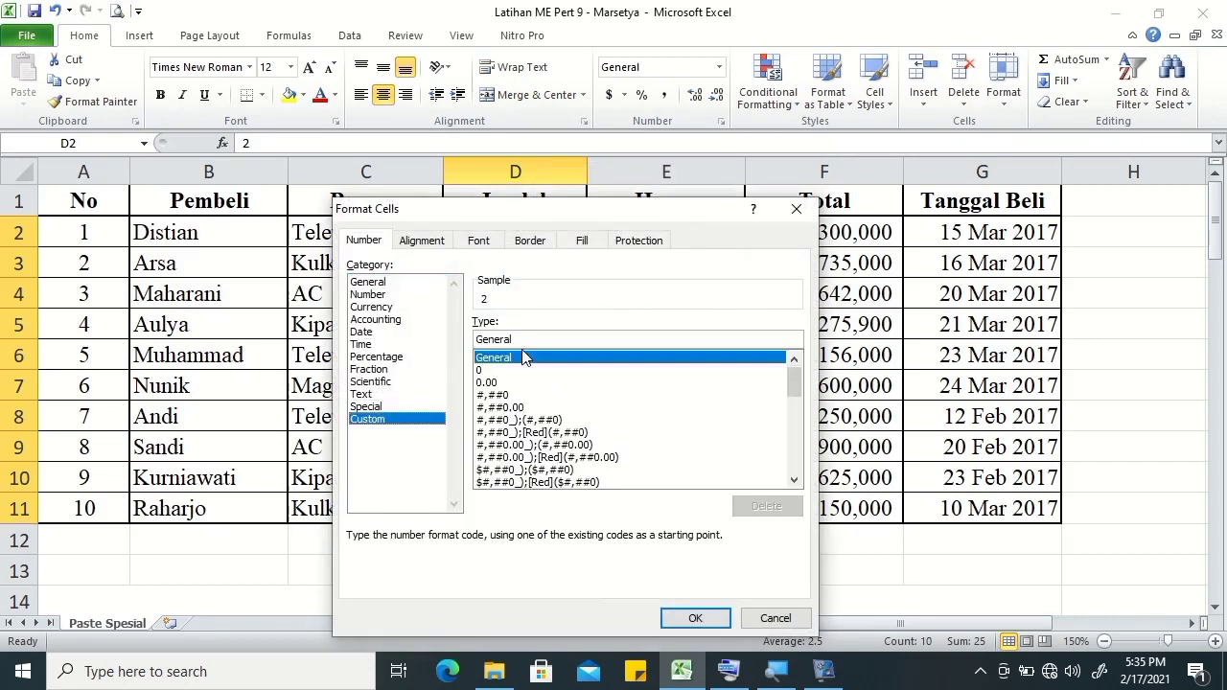
double_click(528, 341)
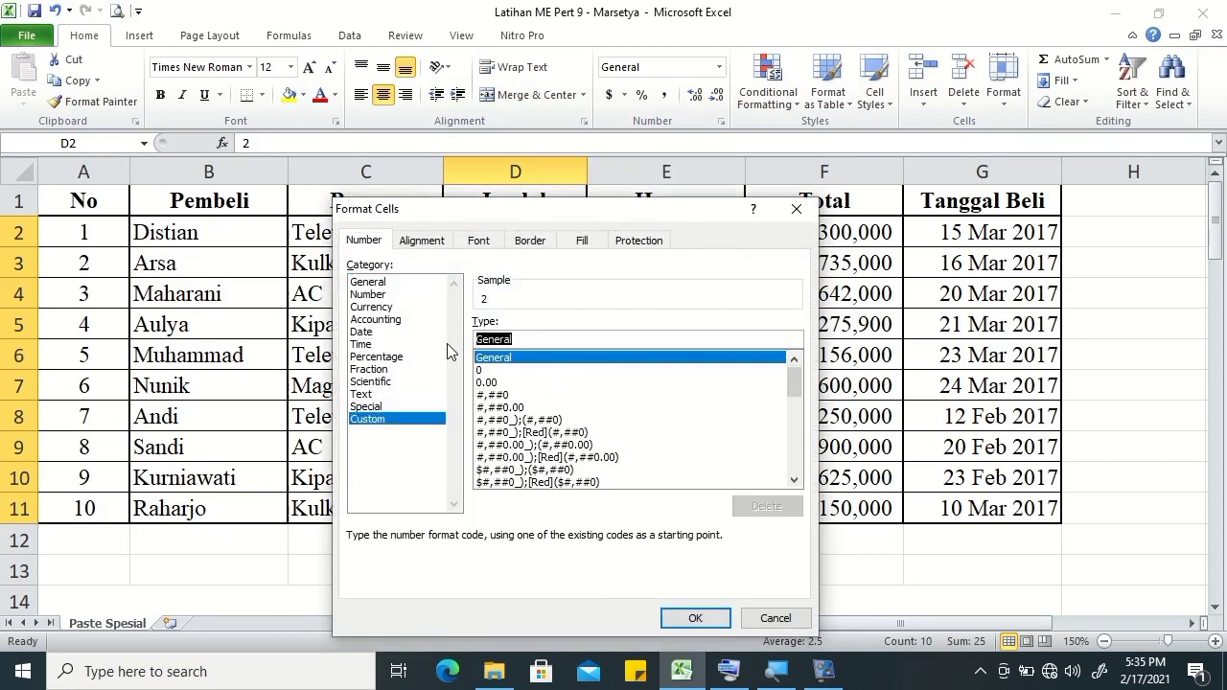
type("# \"uni")
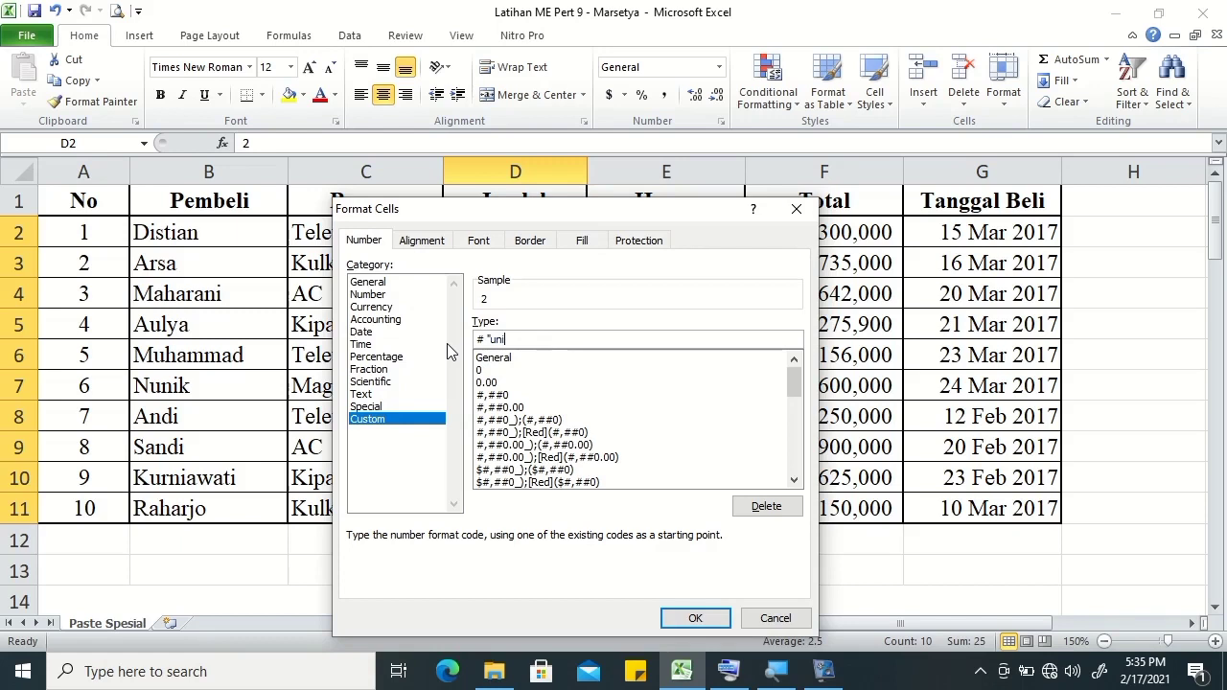
type("\"")
left_click(681, 621)
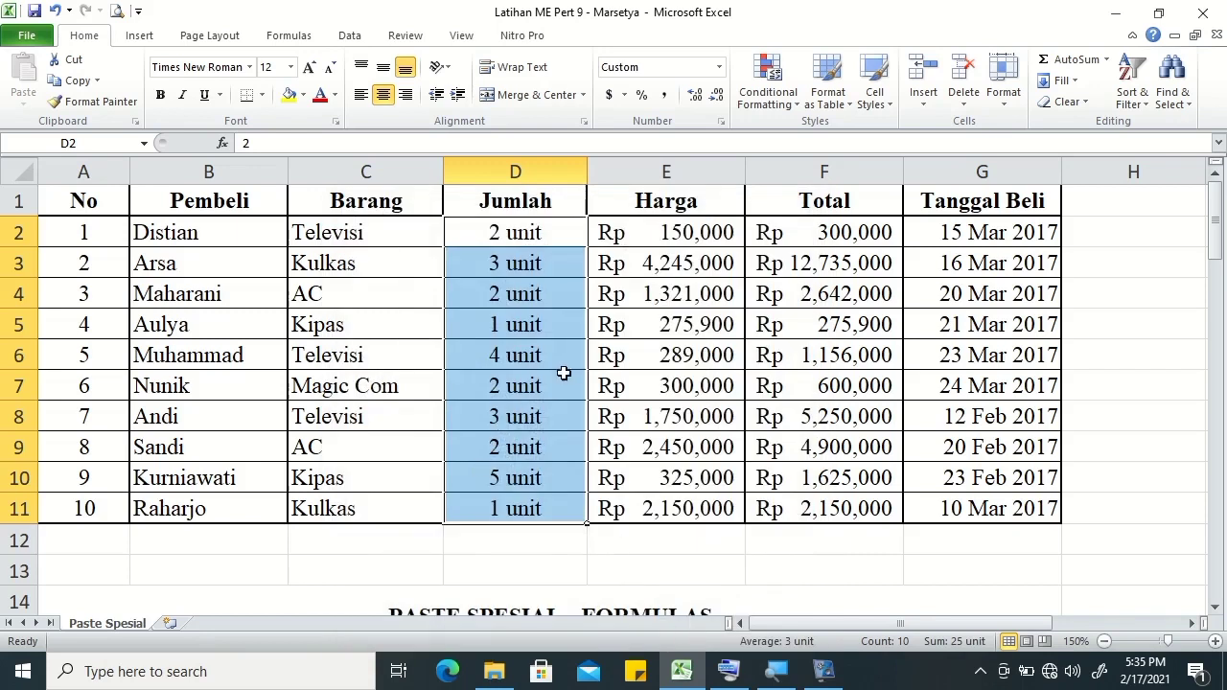
left_click(770, 419)
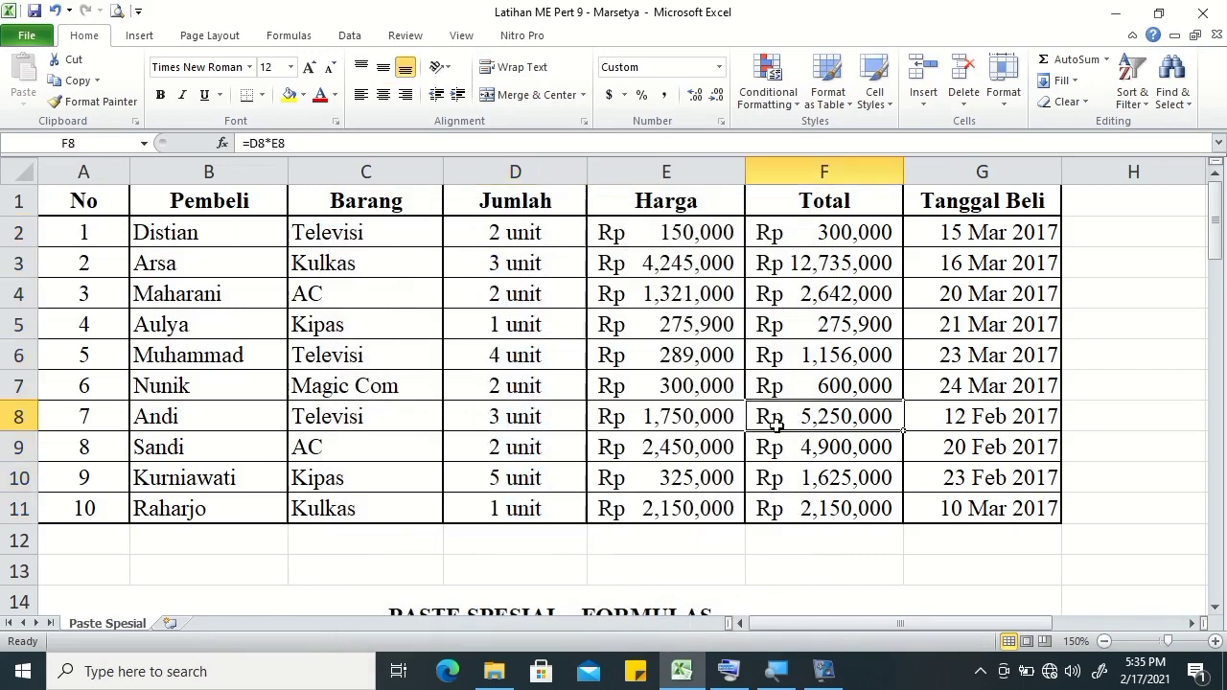
Select and copy the whole table A1:G11, then select G2
mouse_move(1214, 235)
left_mouse_down()
mouse_move(1214, 257)
mouse_move(1215, 234)
left_mouse_up()
left_click(92, 198)
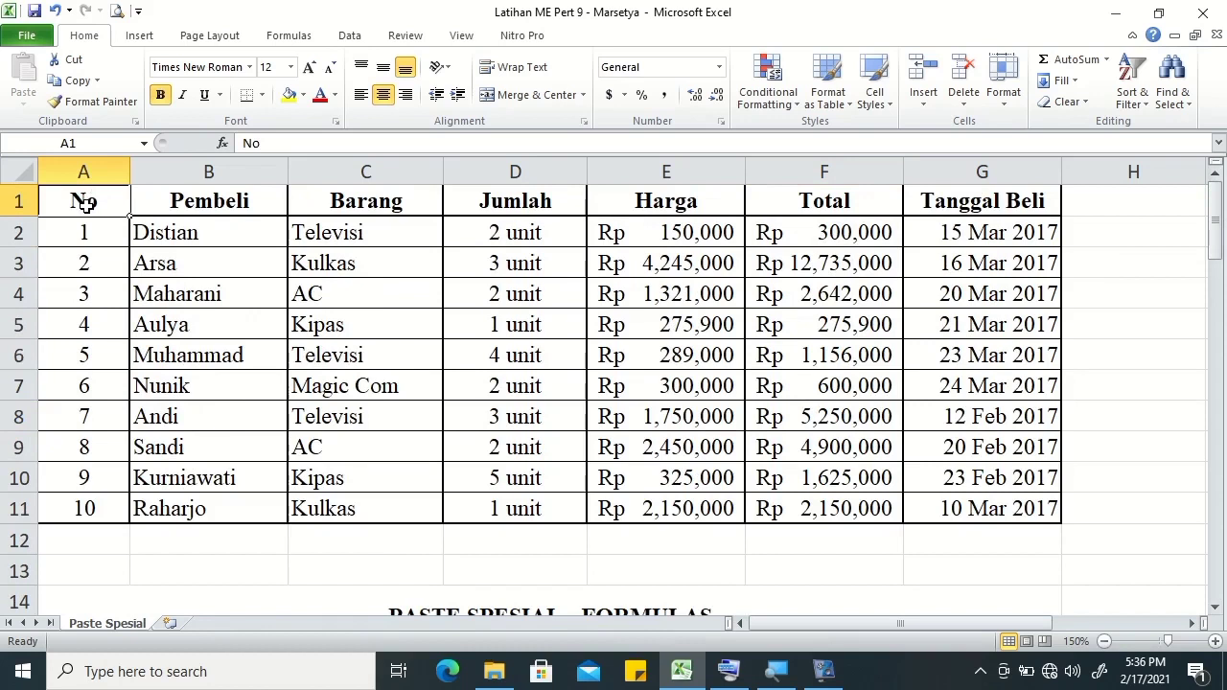
key("ctrl+a")
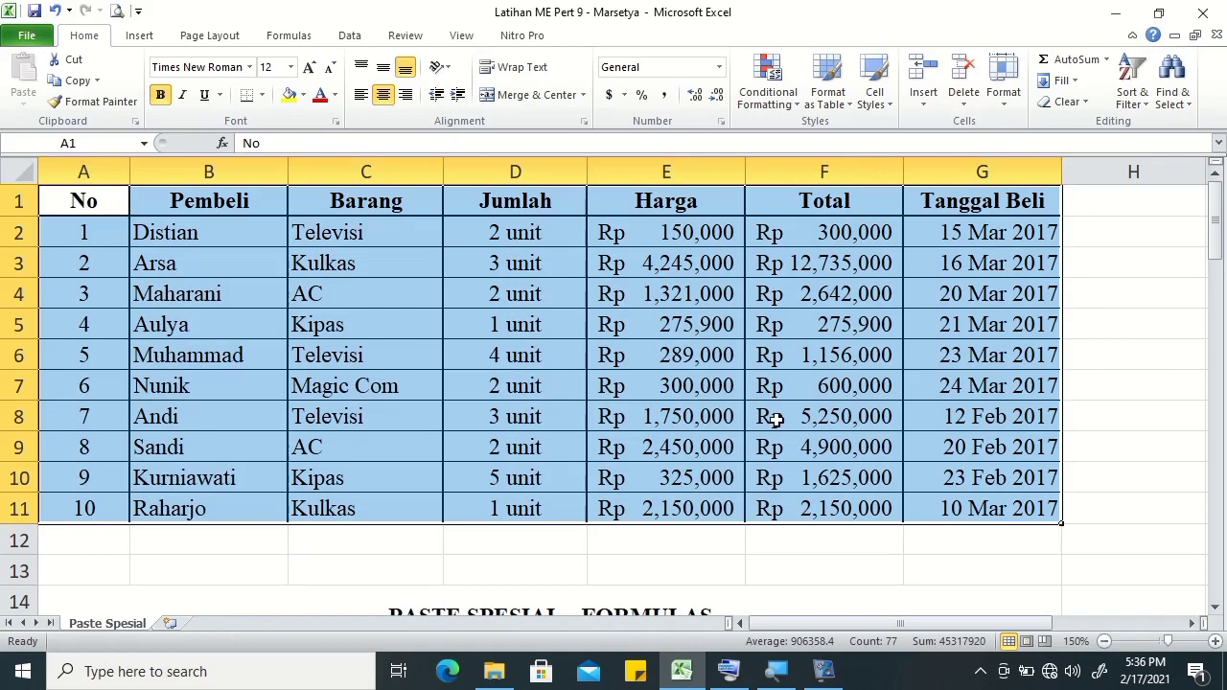
key("ctrl+c")
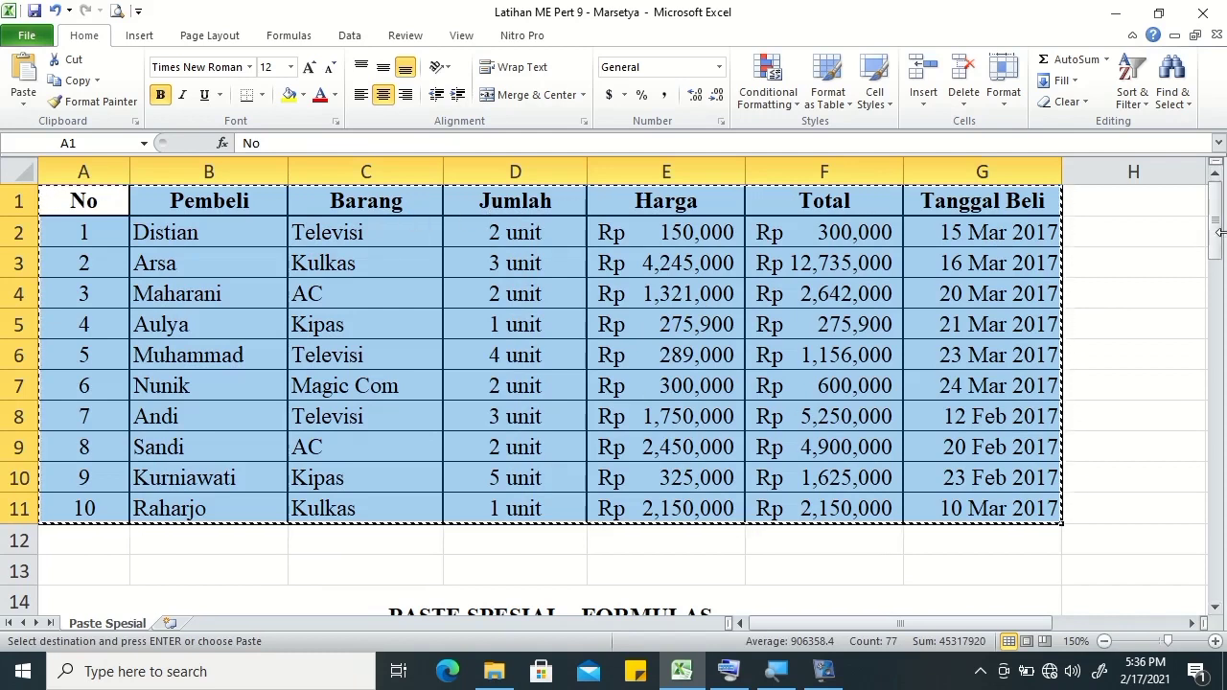
left_click_drag(1219, 227, 1218, 228)
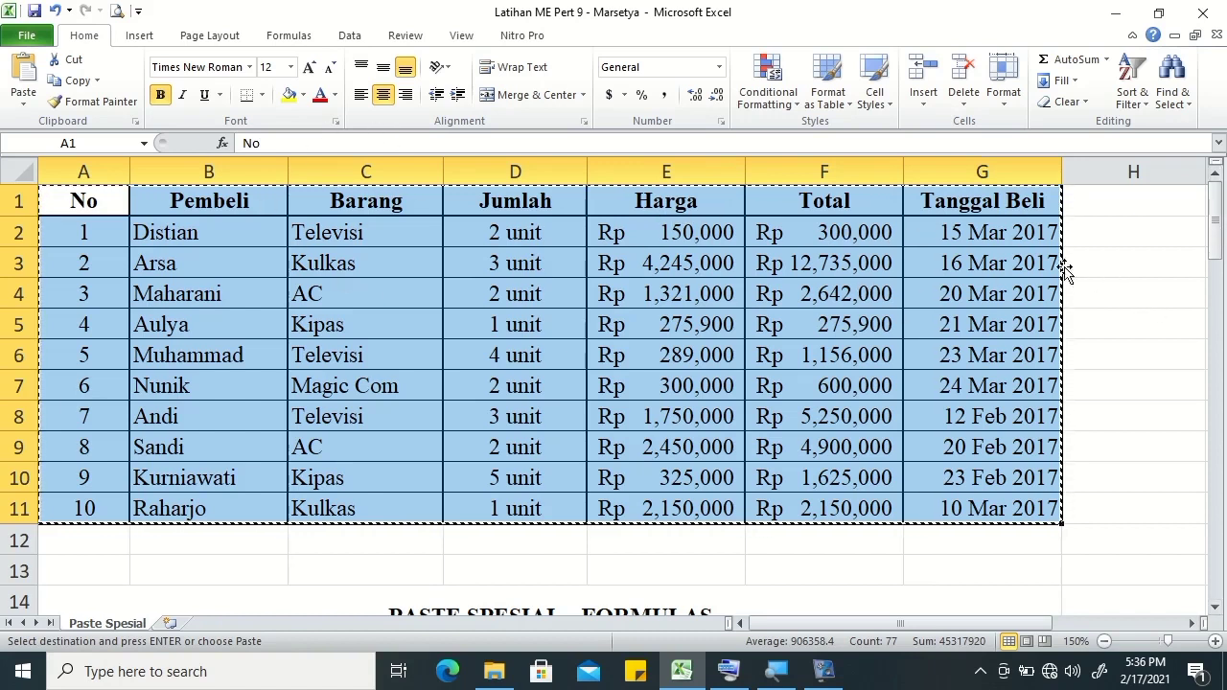
left_click(1026, 239)
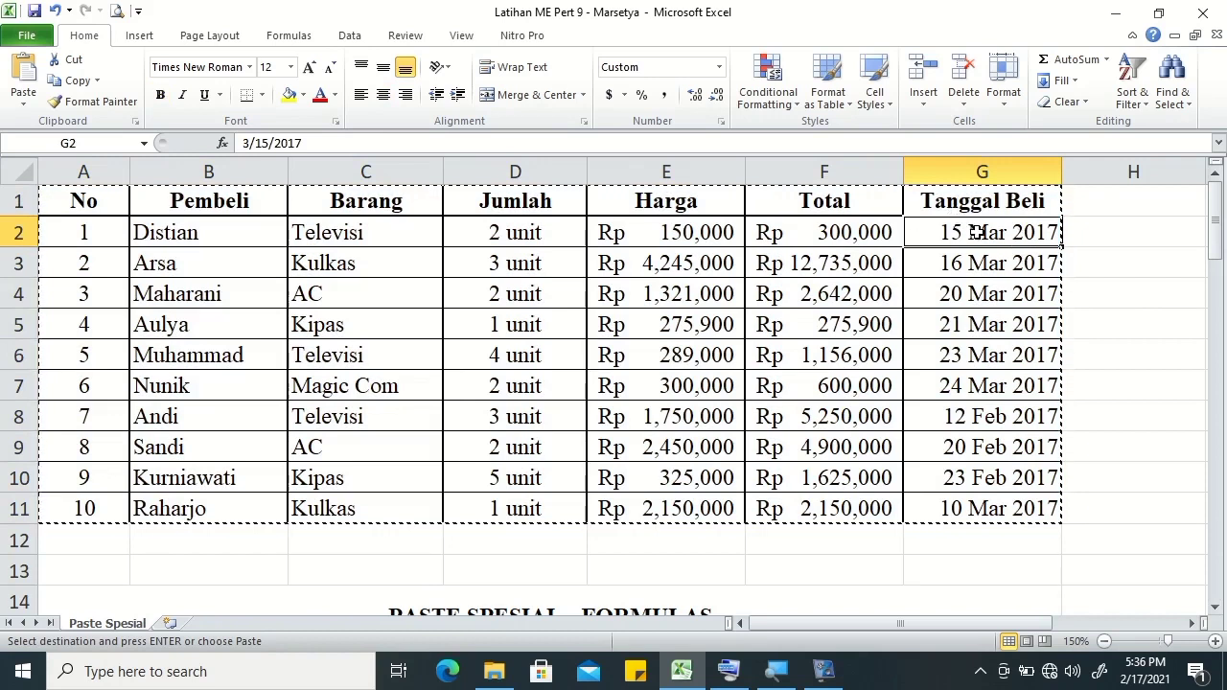
Add a bold 'Lunas' comment to G2 with the author label removed
right_click(978, 232)
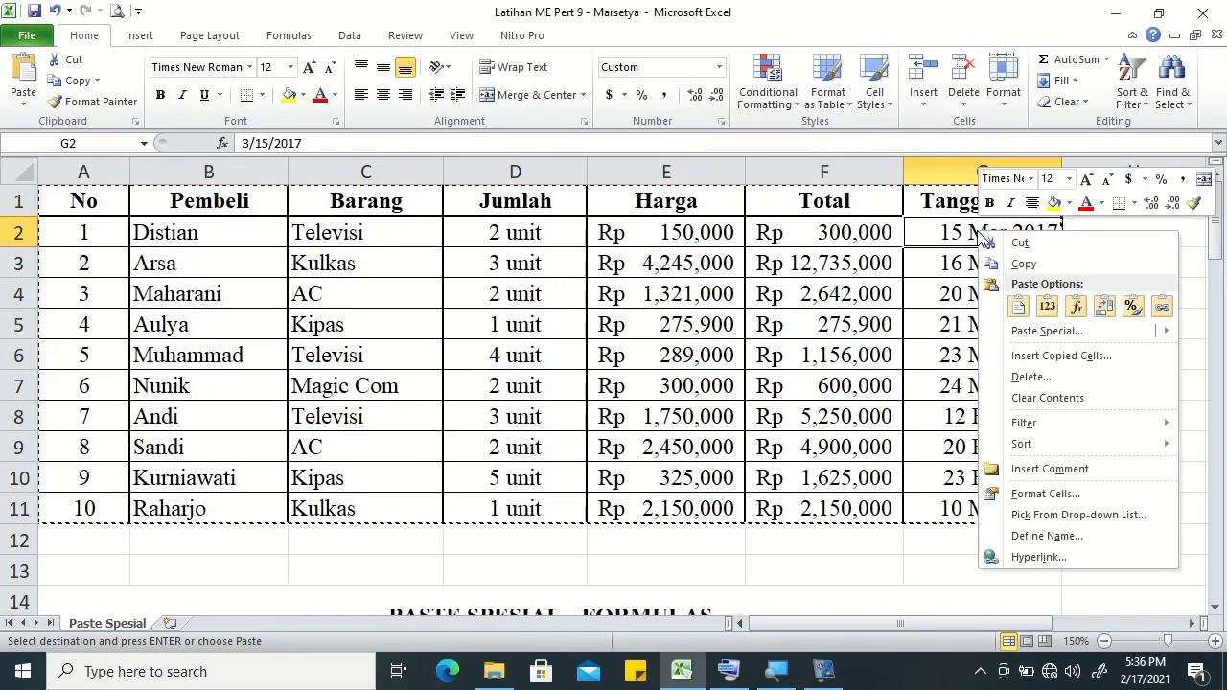
mouse_move(1035, 446)
left_click(1040, 470)
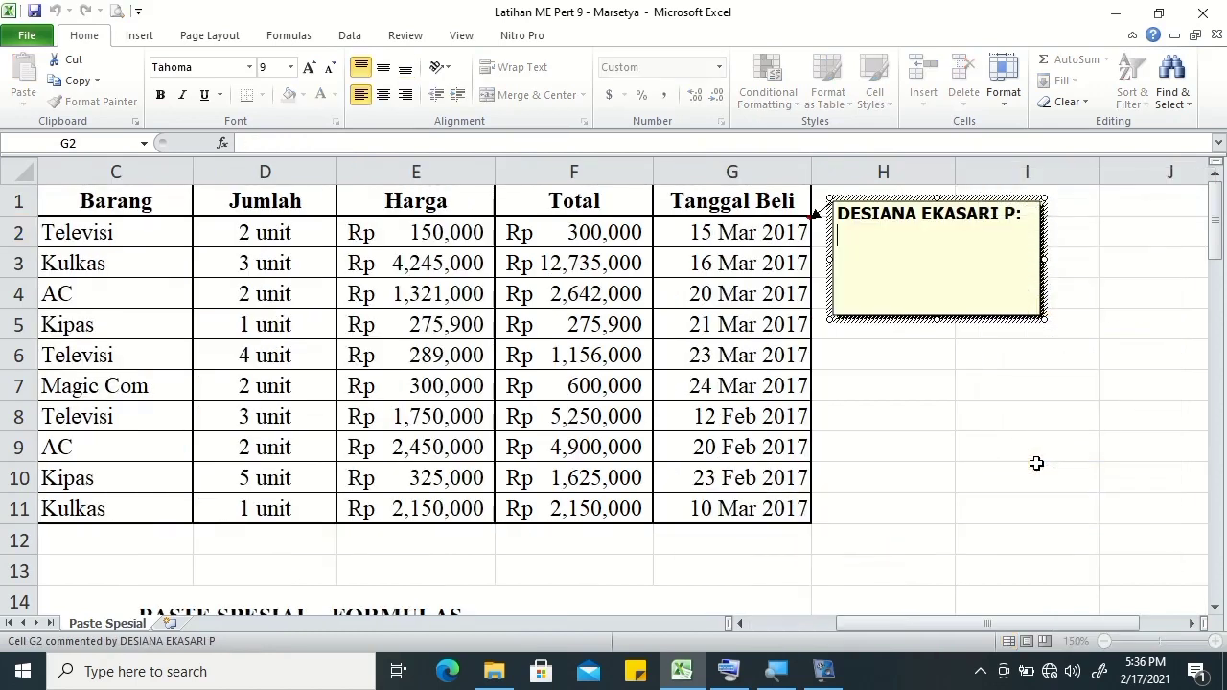
left_click_drag(860, 241, 826, 205)
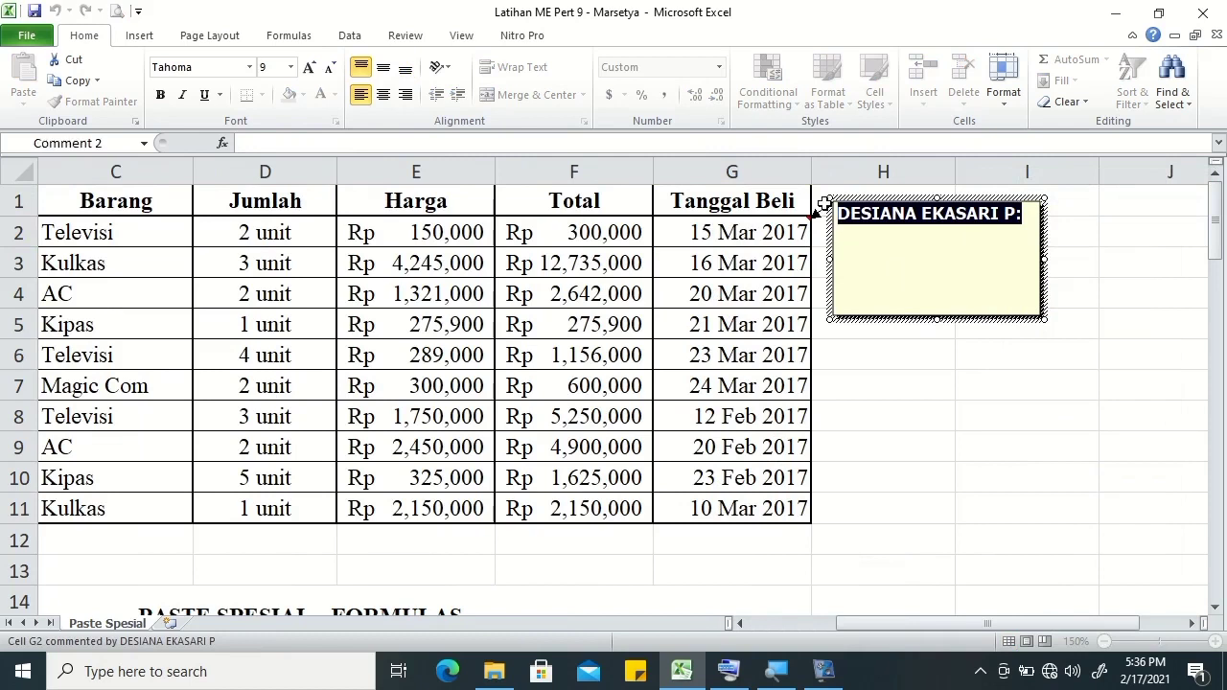
key("Delete")
key("ctrl+b")
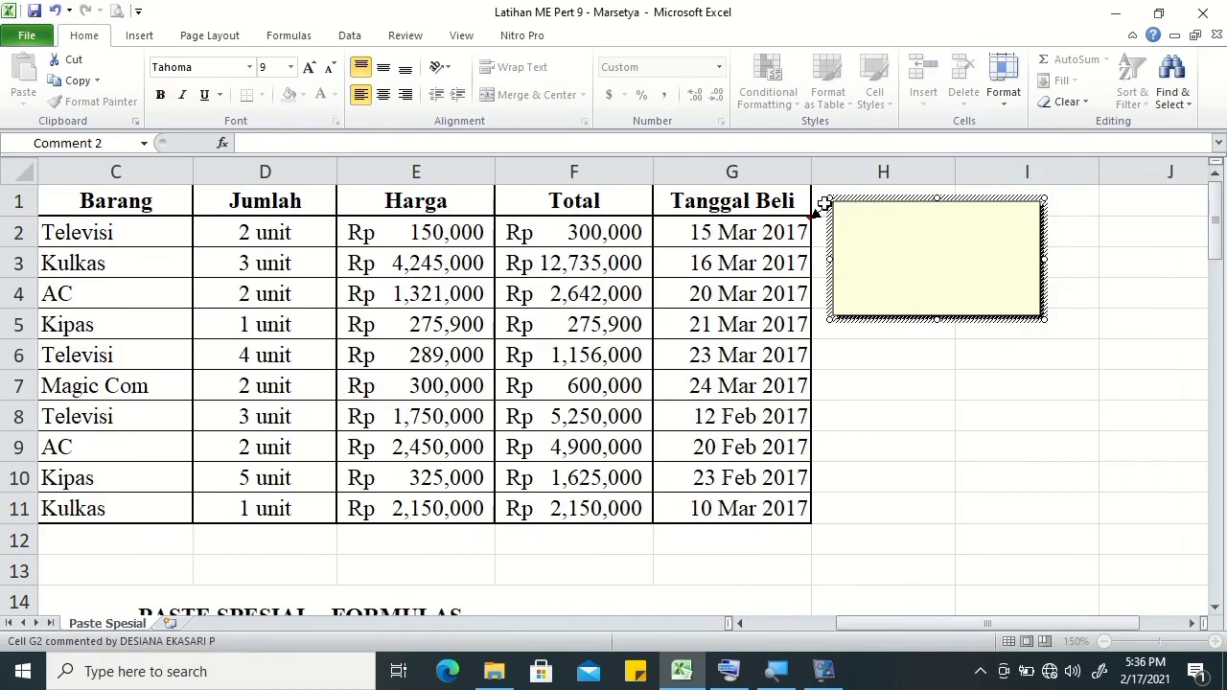
key("ctrl+b")
type("Lunas")
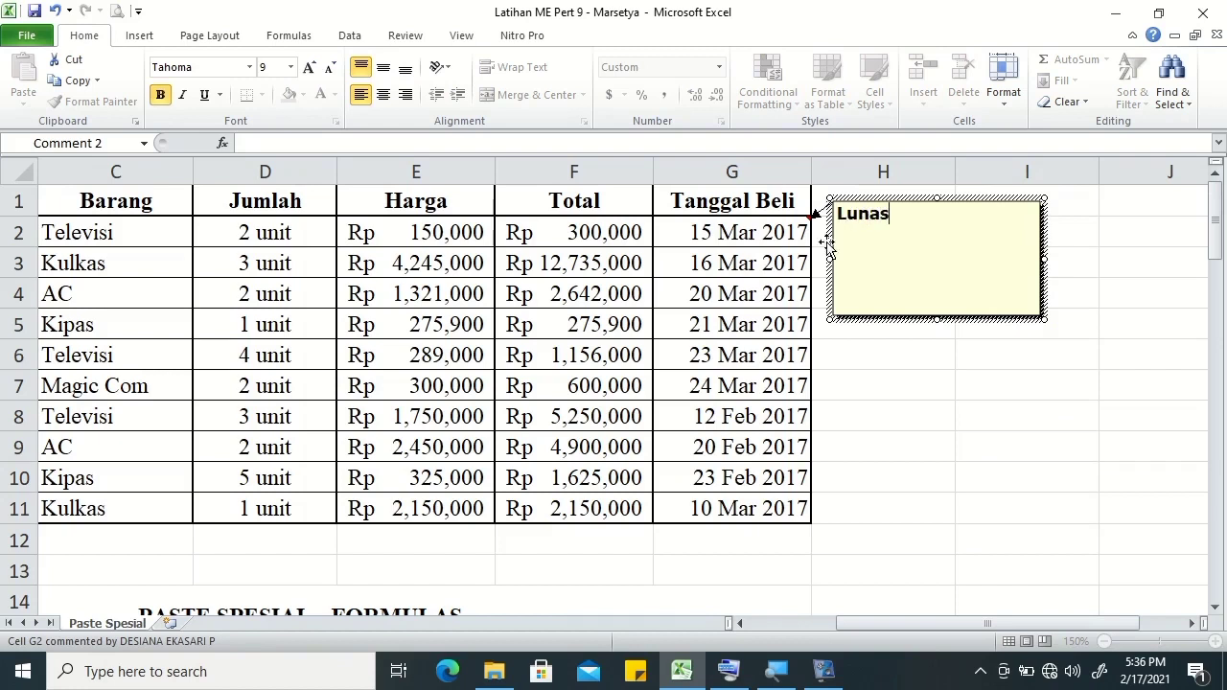
left_click(843, 391)
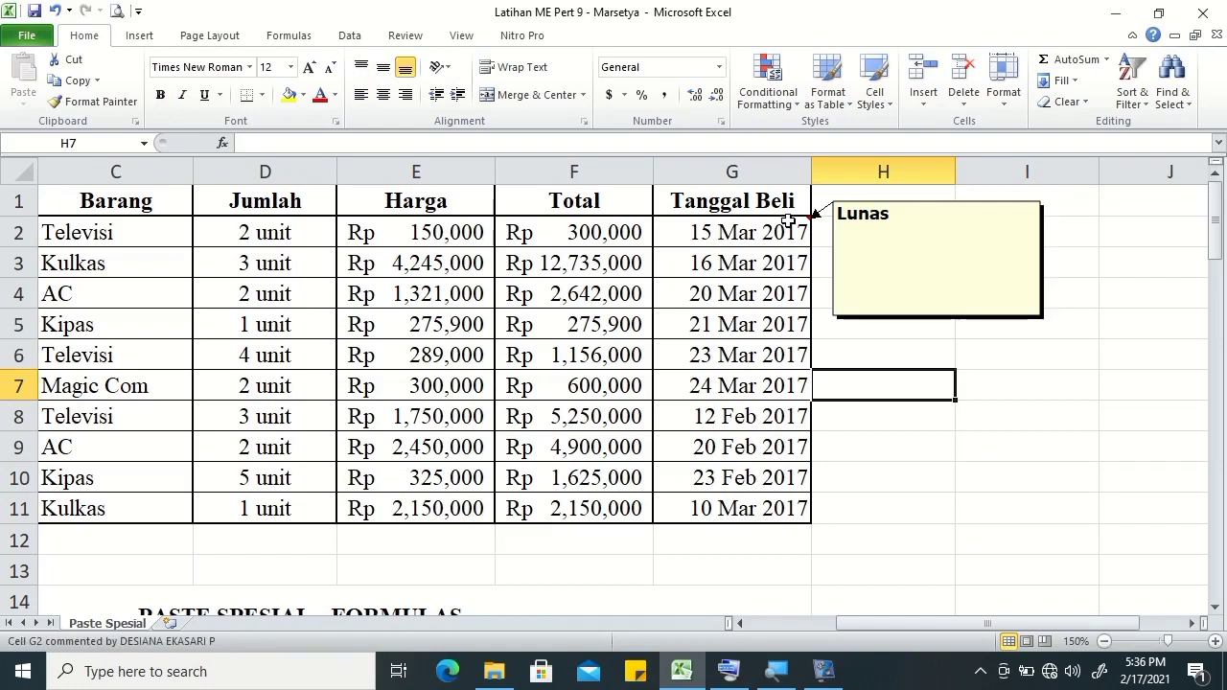
Copy the entire sales table starting from A1
left_click_drag(1024, 625, 927, 624)
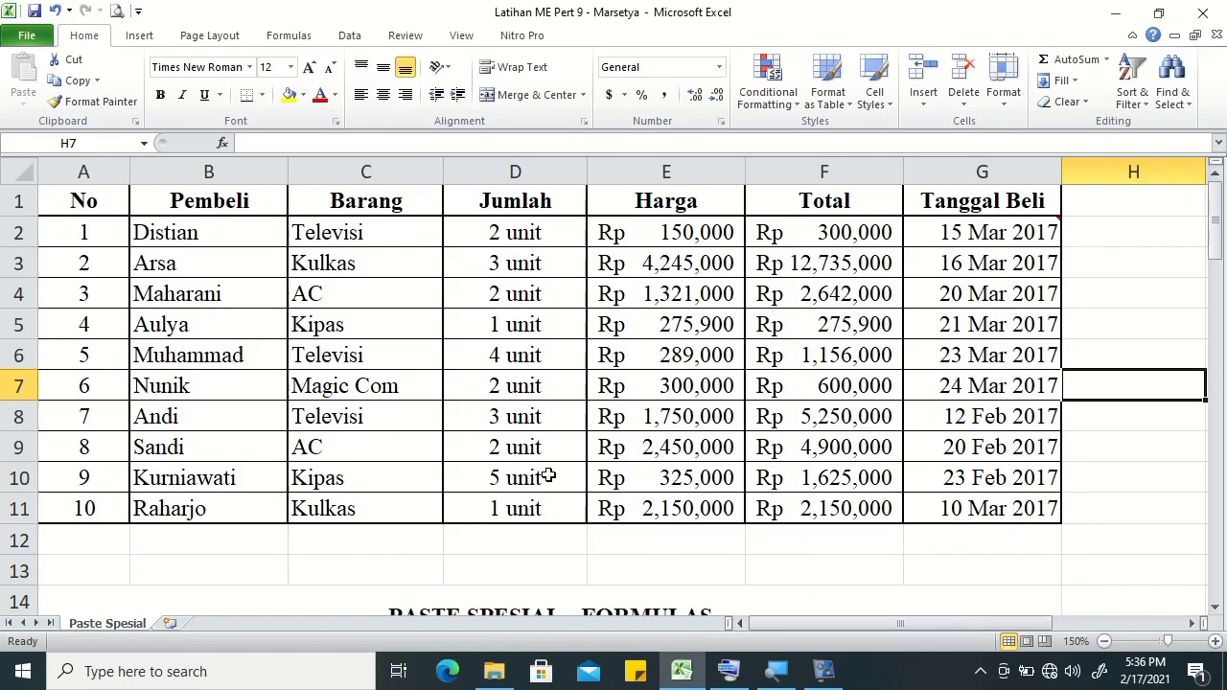
left_click(67, 211)
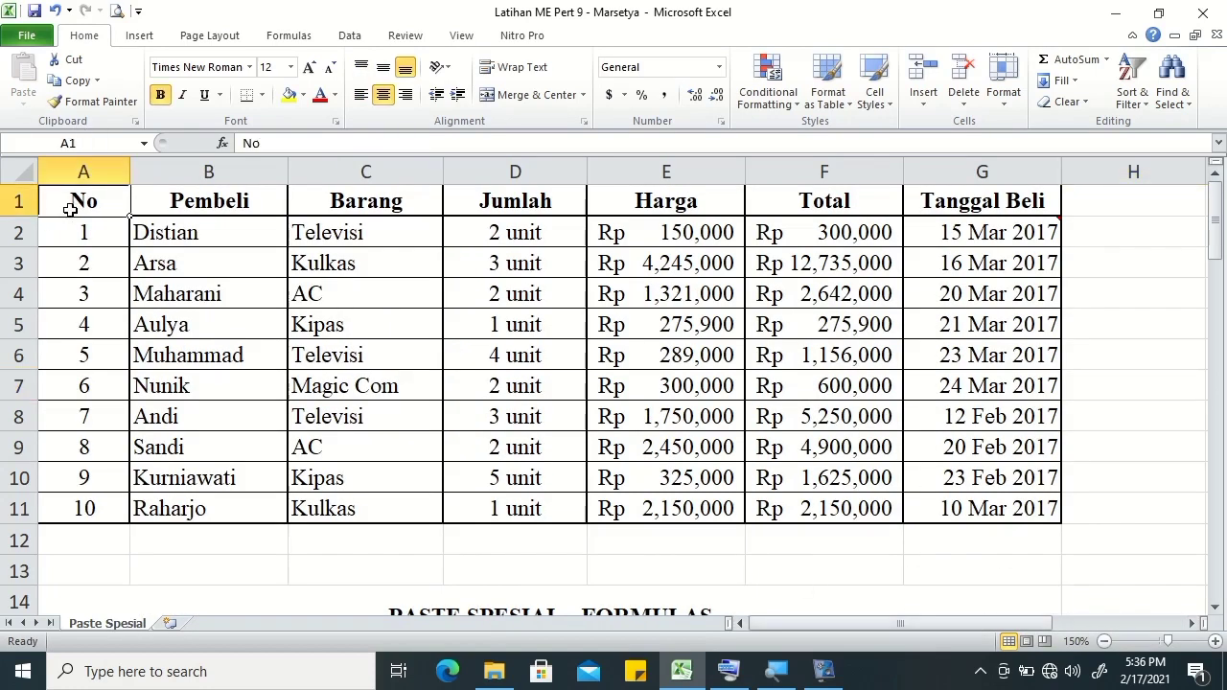
key("ctrl+a")
key("ctrl+c")
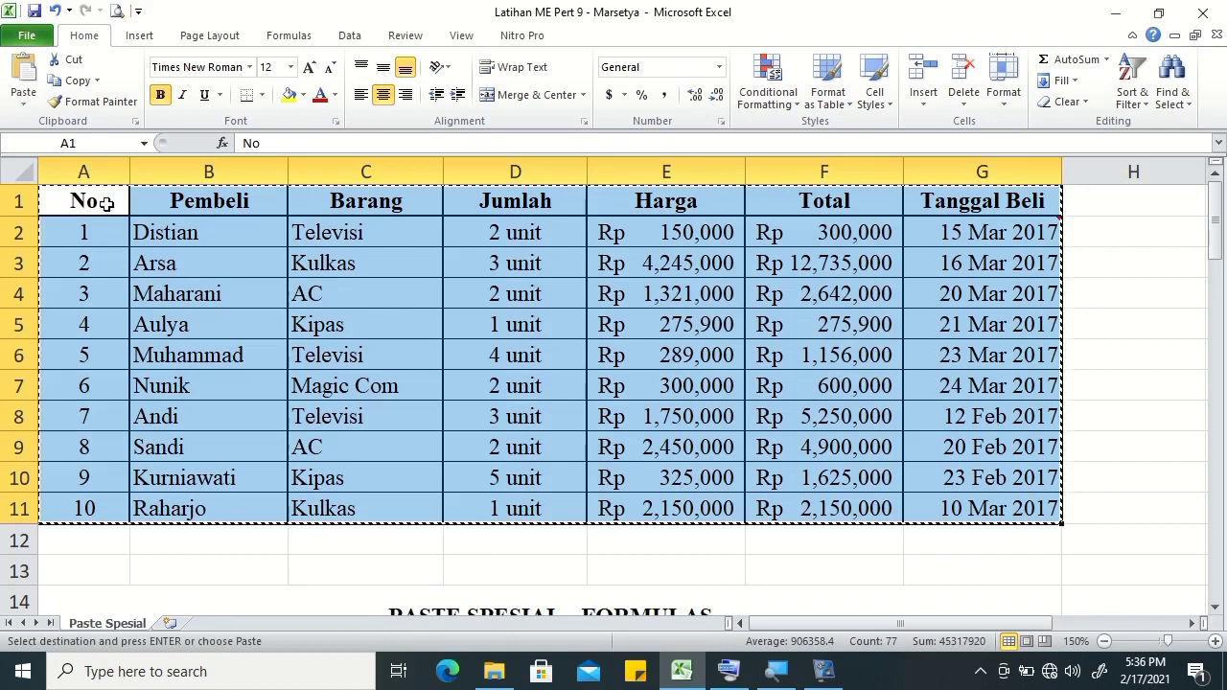
Paste Special the table as formulas only at A16:G26
left_click_drag(1214, 226, 1217, 280)
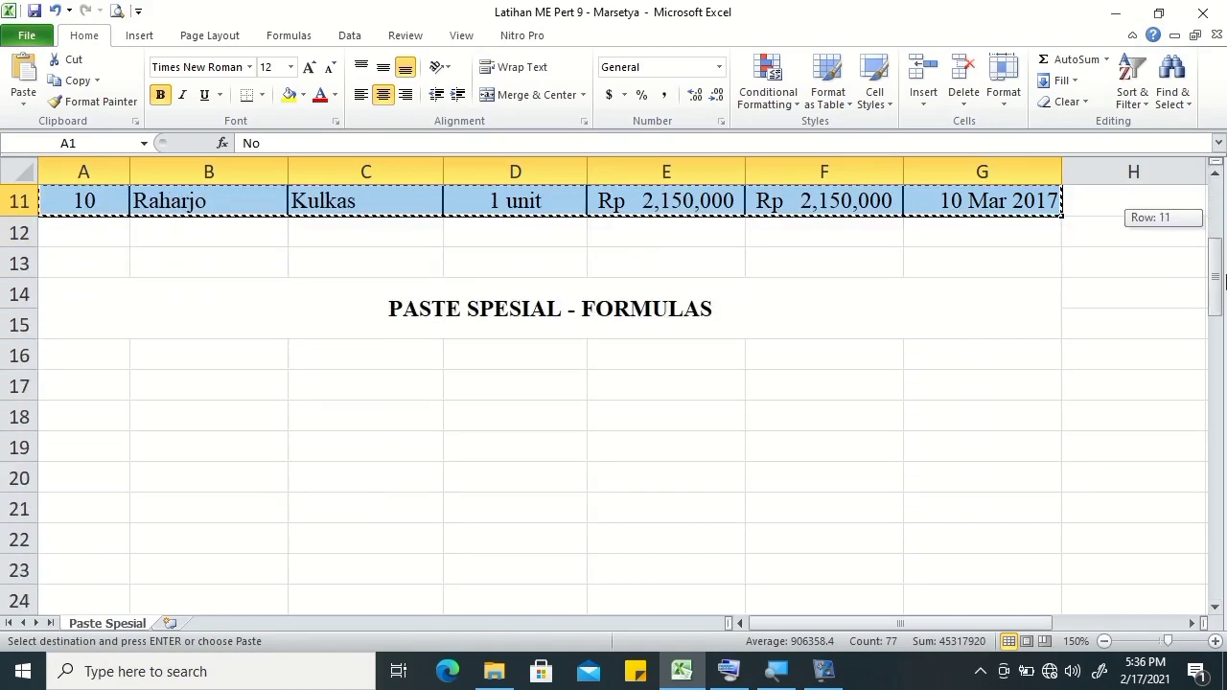
left_click(91, 347)
right_click(93, 357)
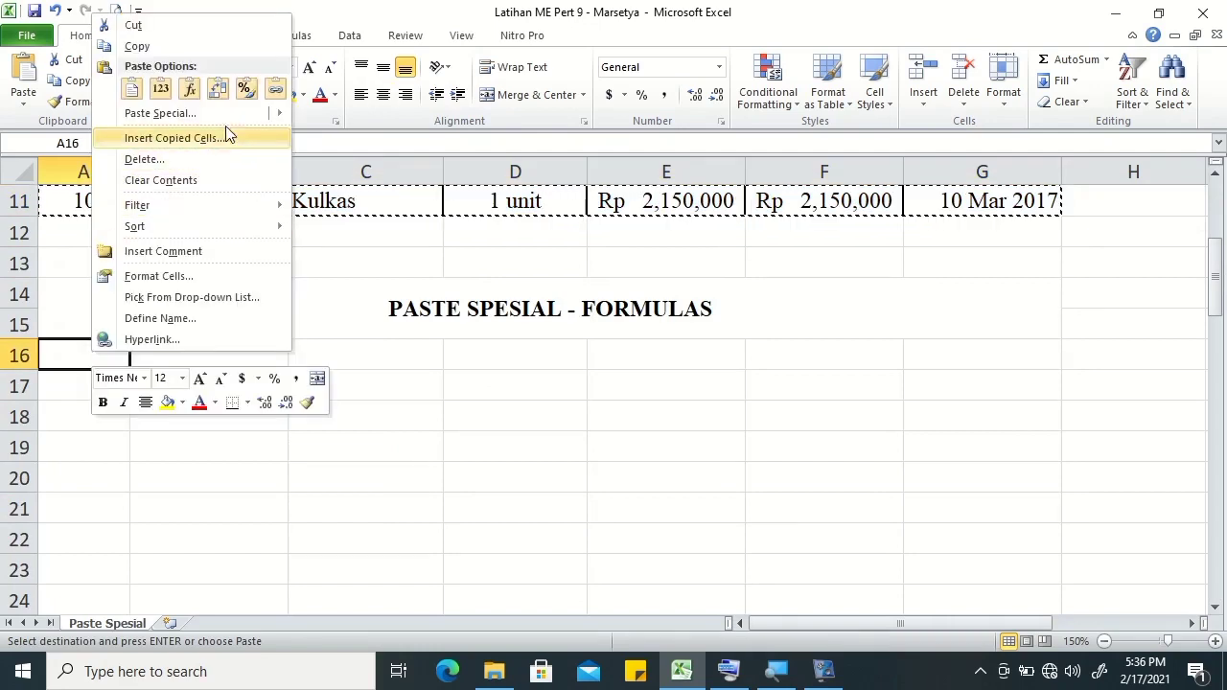
left_click(199, 112)
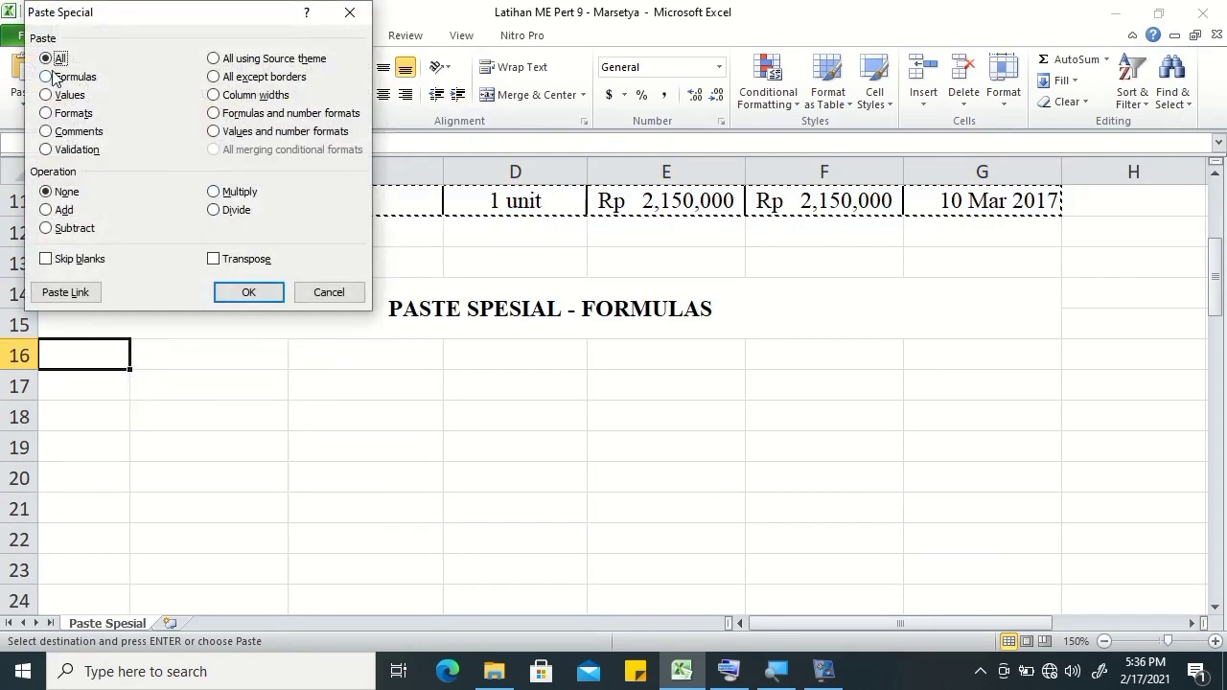
left_click(62, 76)
left_click(242, 291)
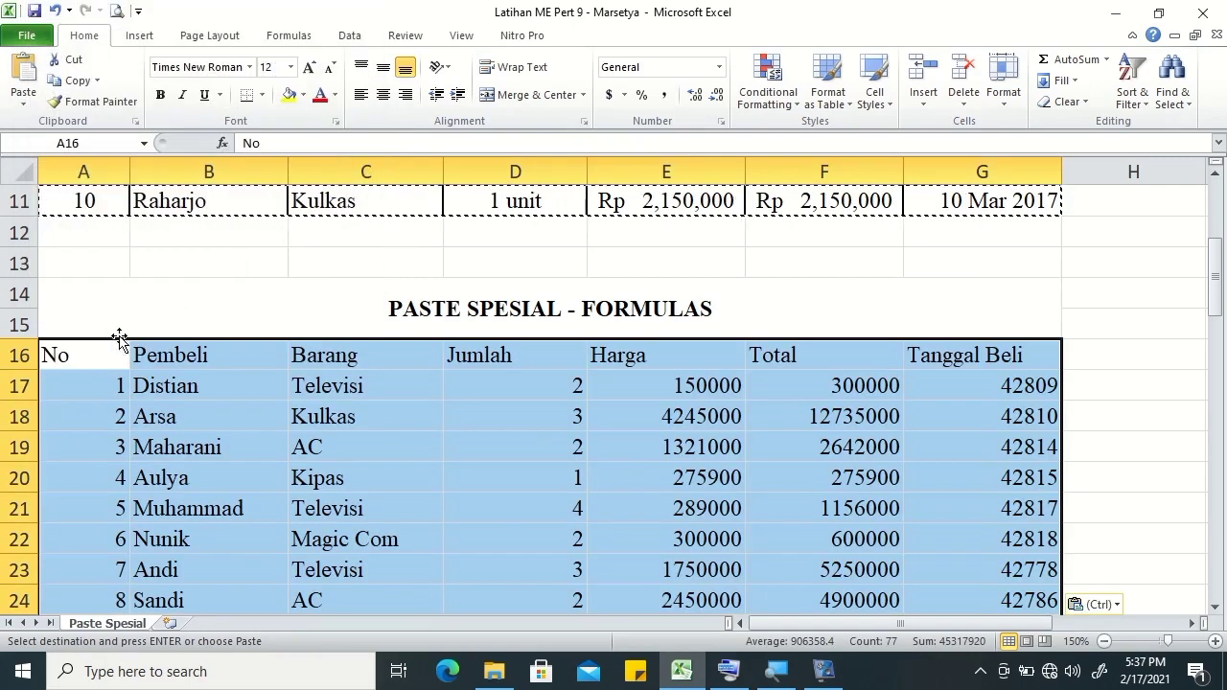
right_click(96, 350)
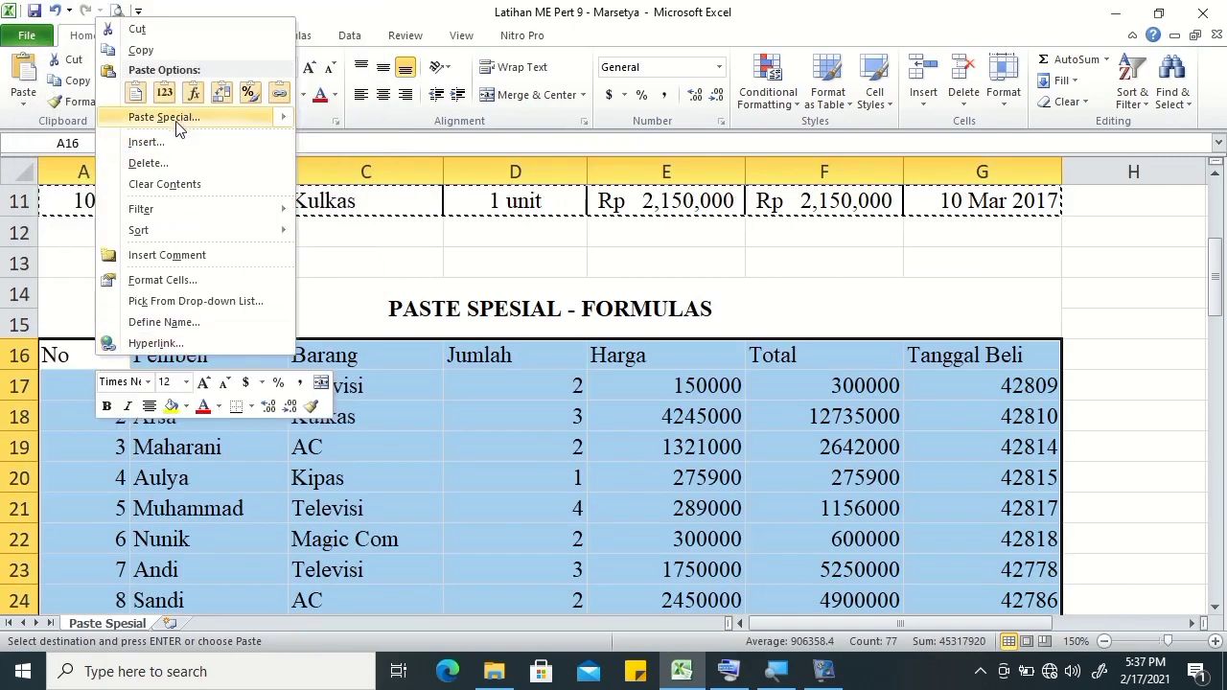
mouse_move(259, 117)
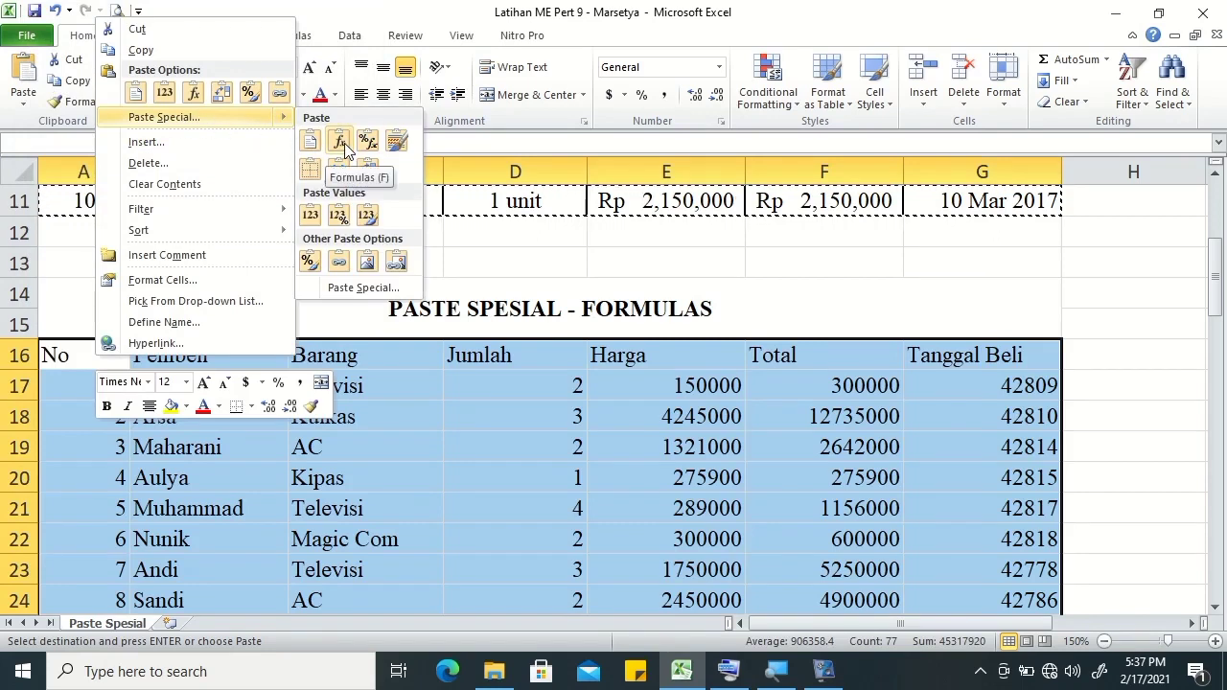
left_click(344, 142)
left_click_drag(1220, 273, 1220, 359)
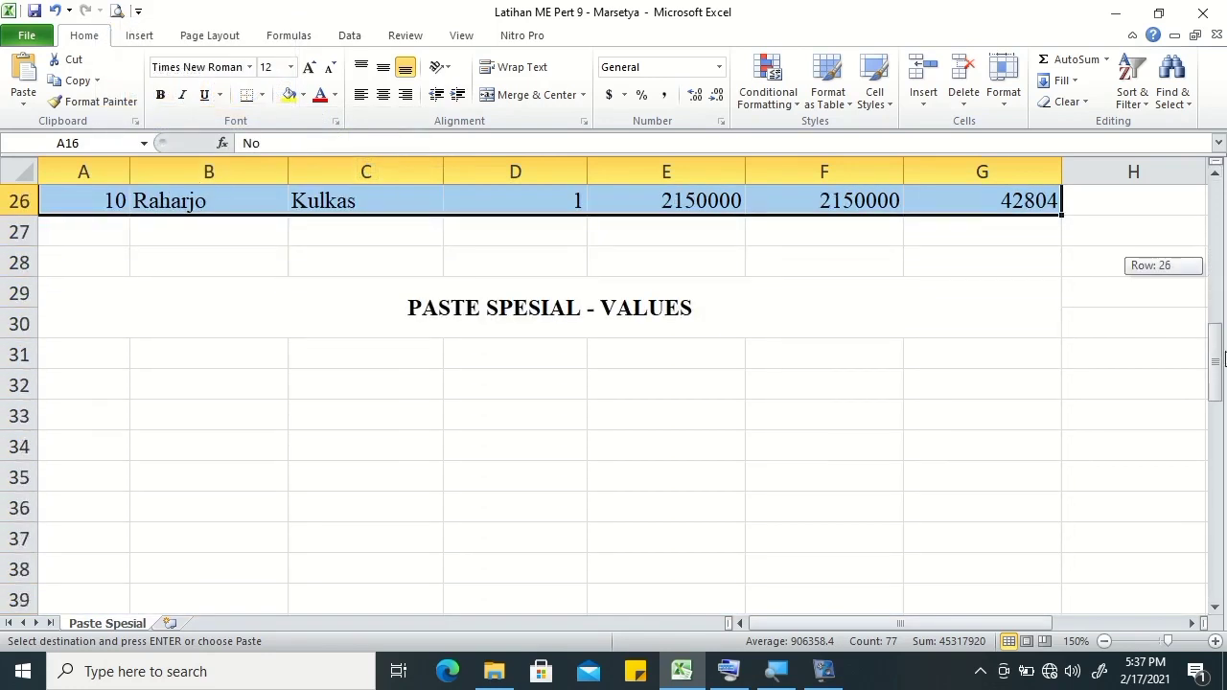
Paste Special the copied table as values only at A31:G41
left_click(1215, 611)
left_click(1215, 611)
left_click(1215, 612)
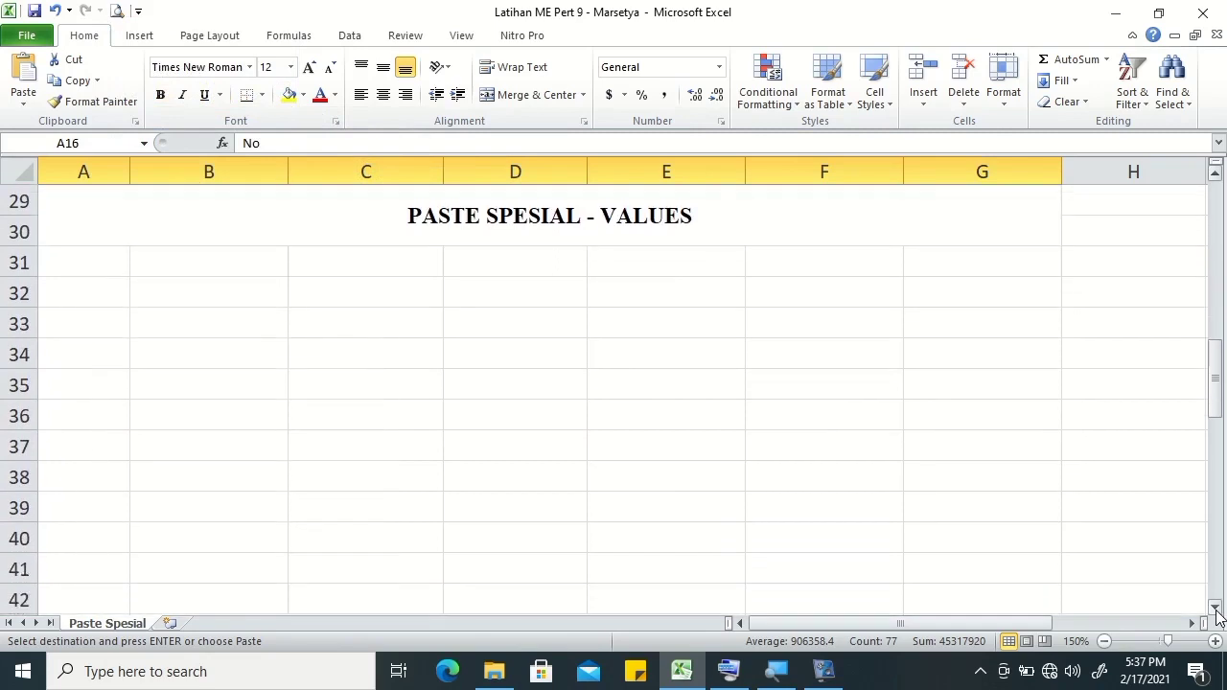
left_click(69, 265)
right_click(70, 265)
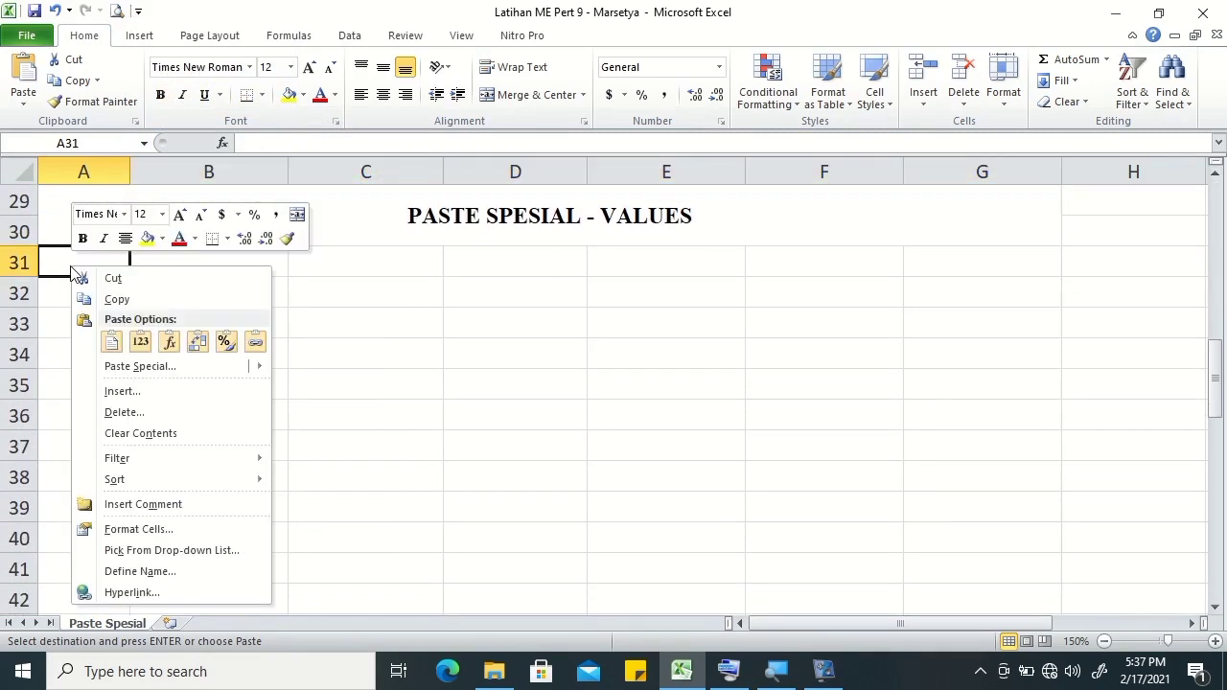
mouse_move(134, 368)
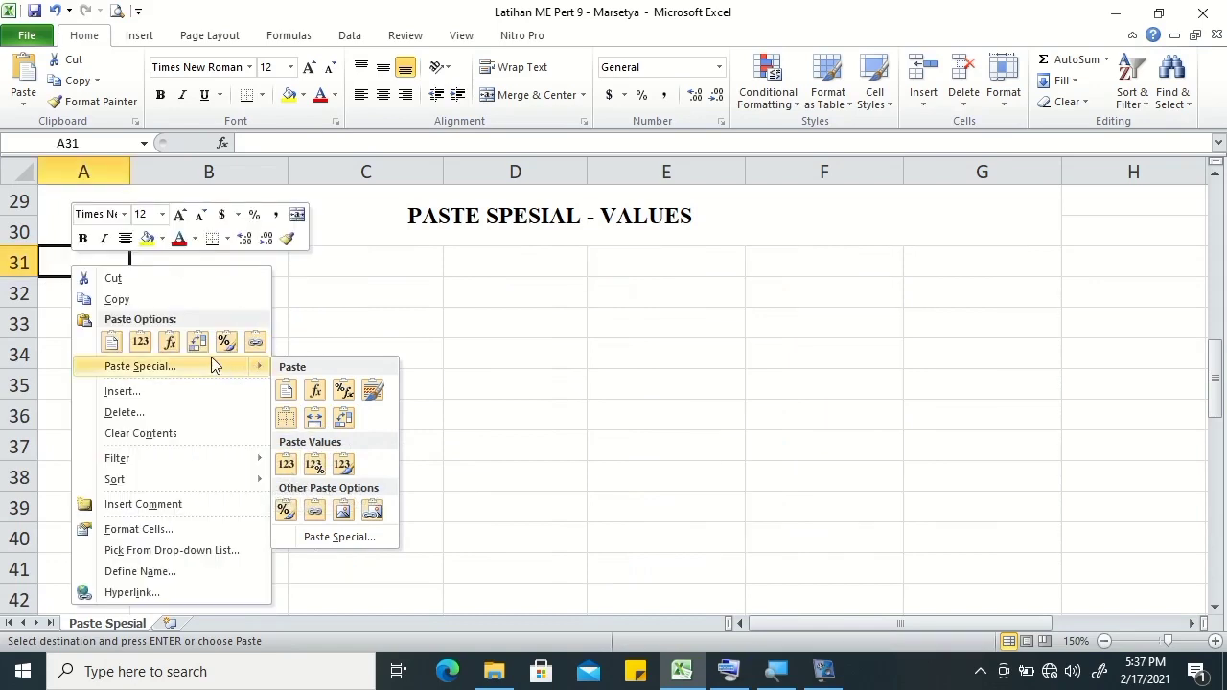
left_click(212, 368)
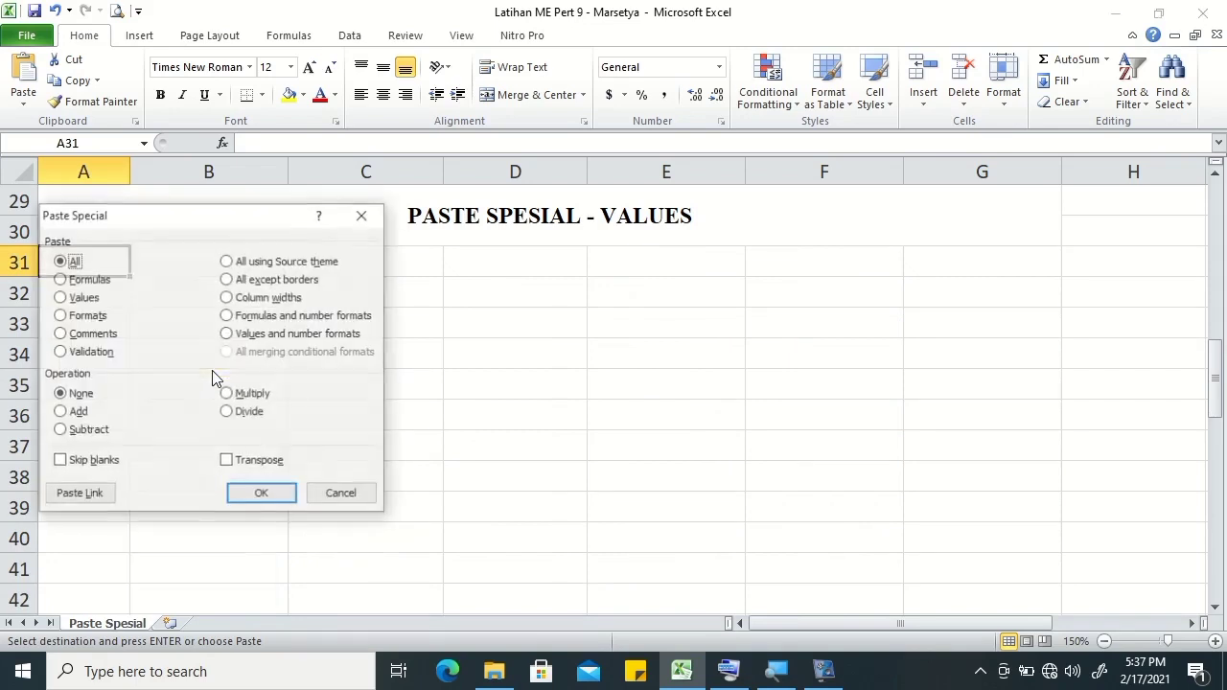
left_click(80, 299)
left_click(262, 494)
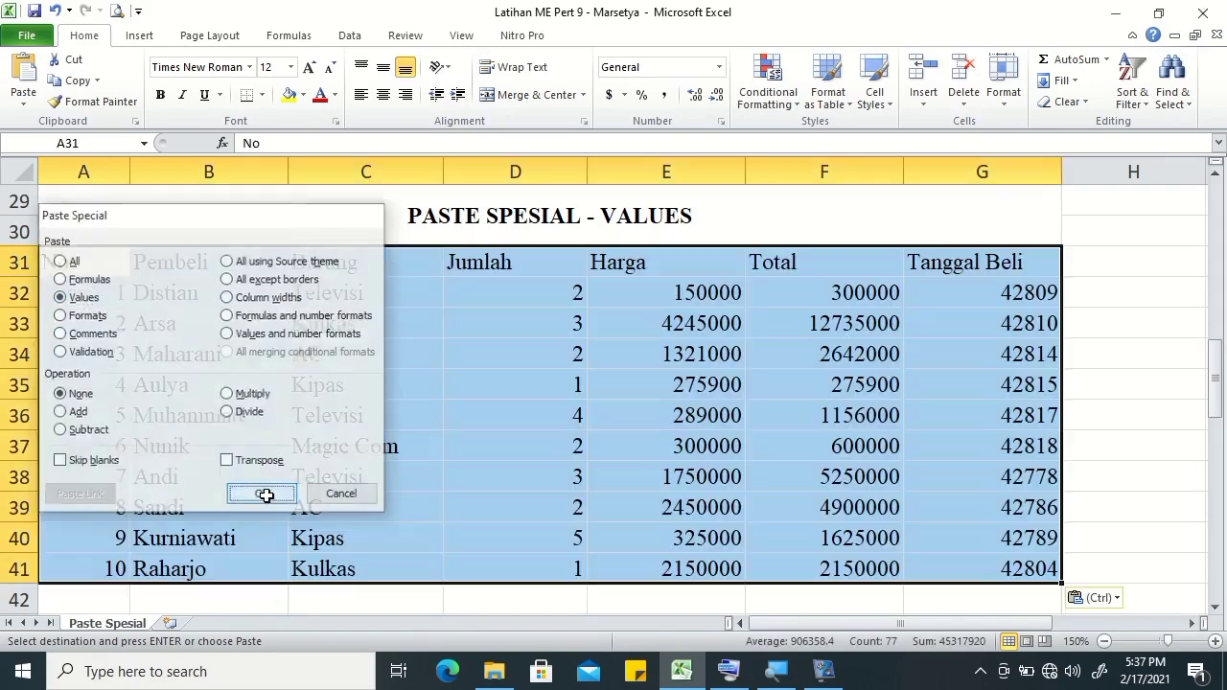
left_click(1215, 606)
left_click(1216, 607)
Paste Special only the table's formats, fill and borders, at A46:G56
left_click(1215, 607)
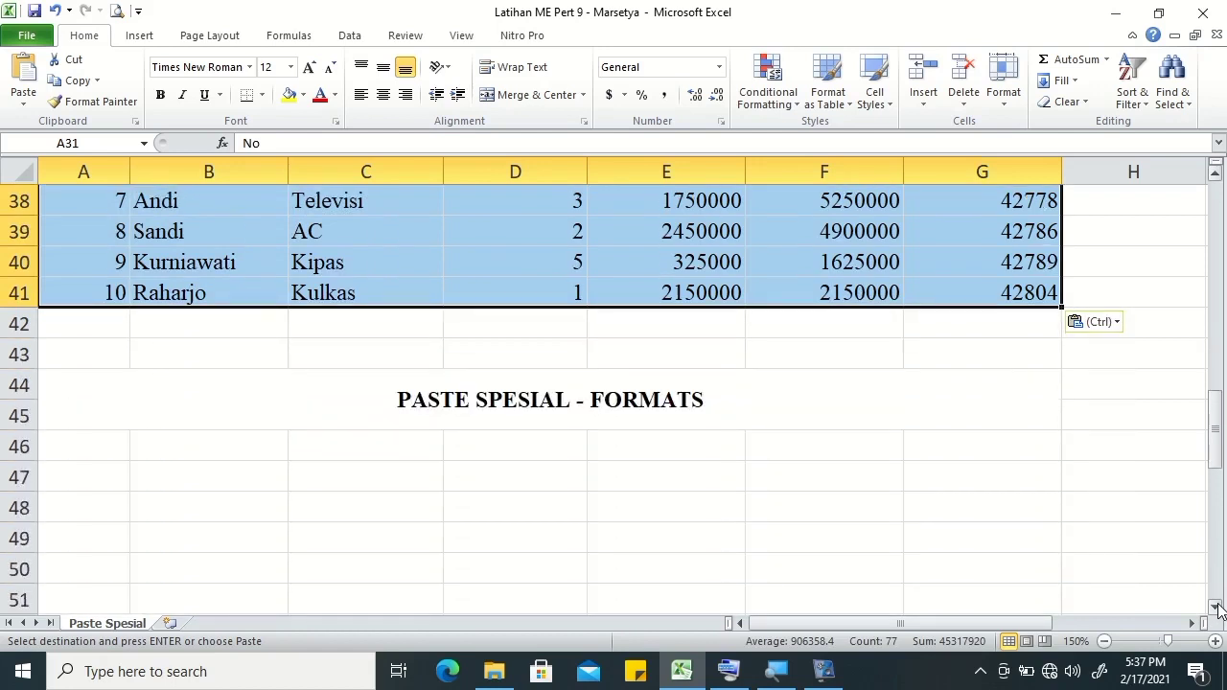
left_click(1215, 606)
left_click(1215, 606)
left_click(1215, 607)
left_click(1215, 606)
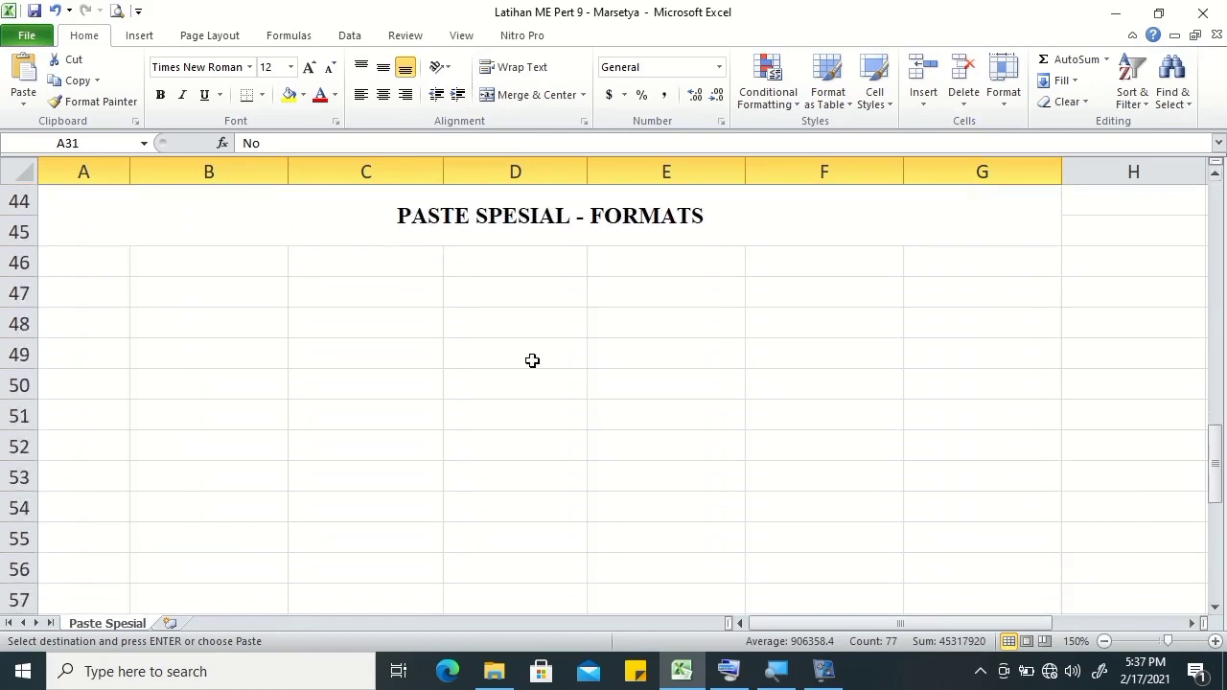
left_click(71, 265)
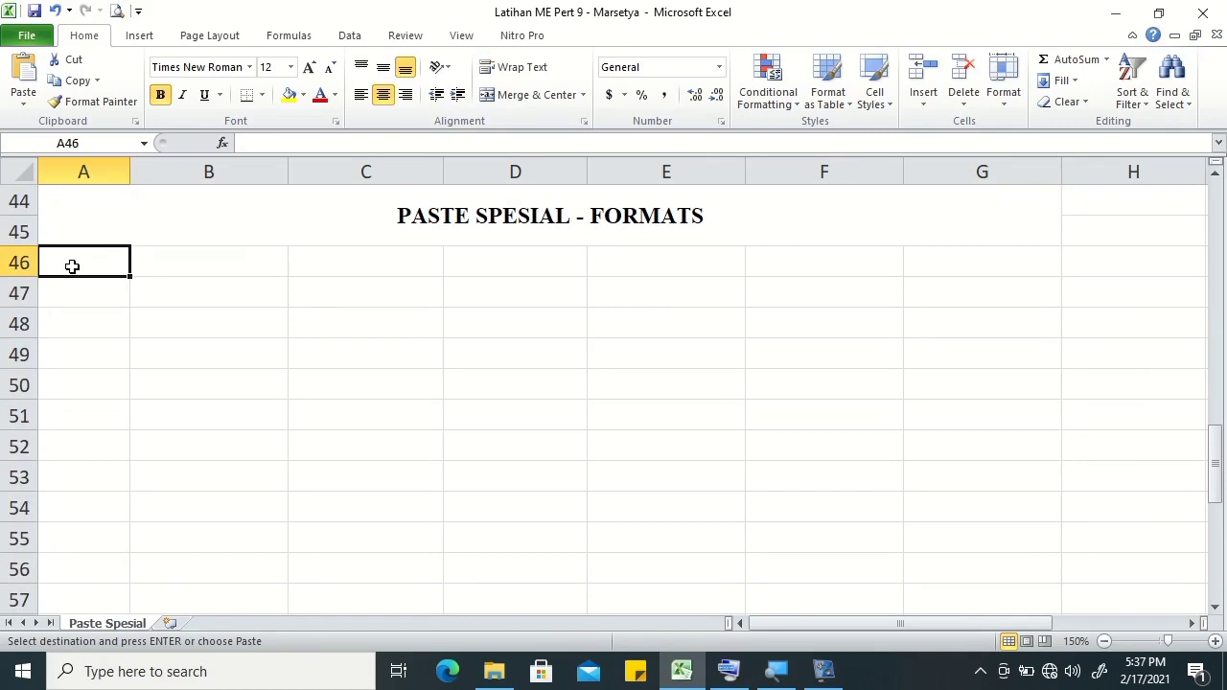
right_click(72, 266)
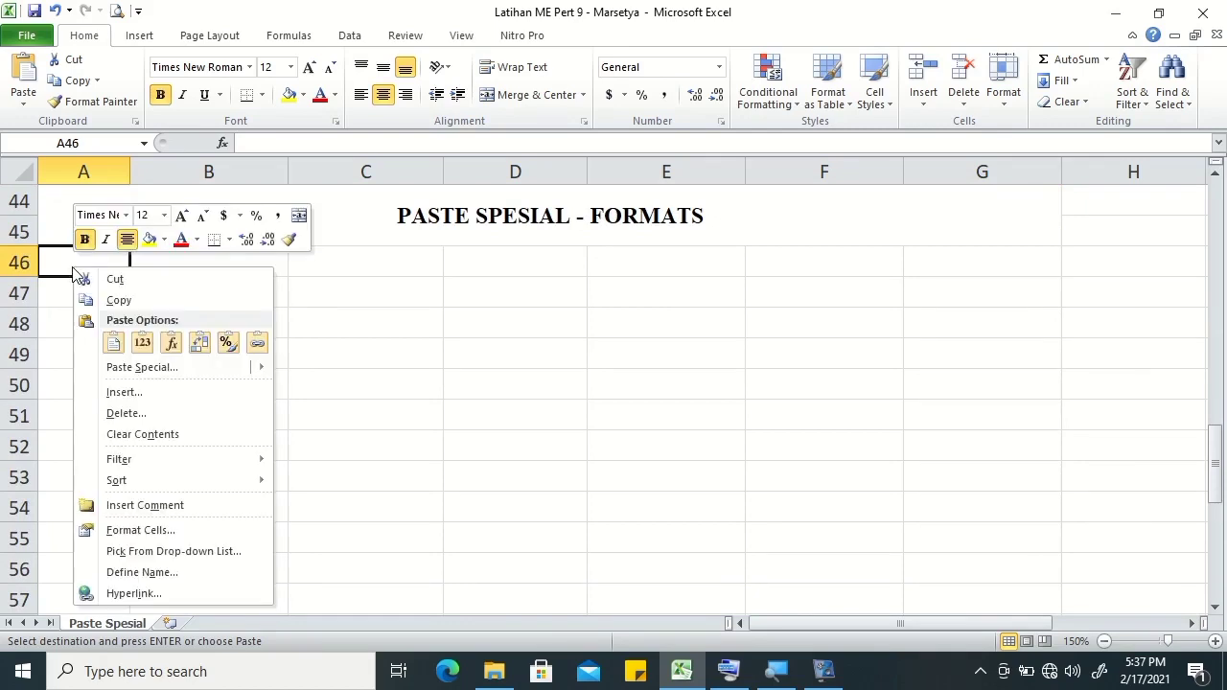
left_click(144, 366)
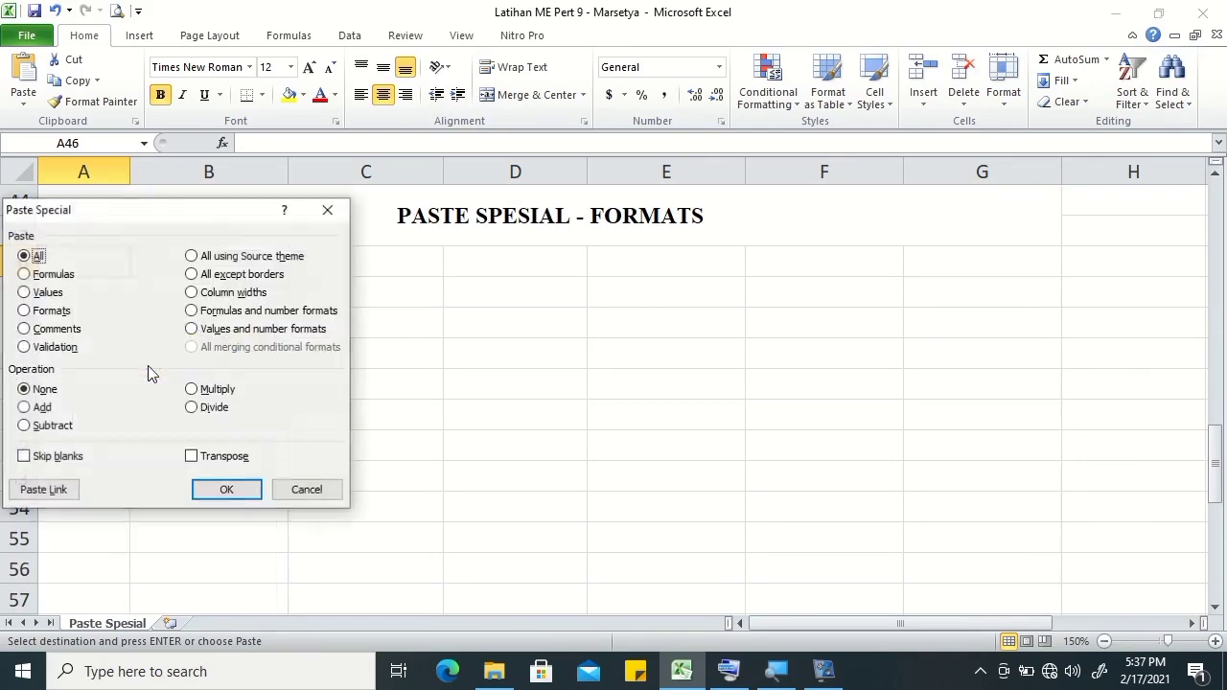
left_click(62, 314)
left_click(227, 490)
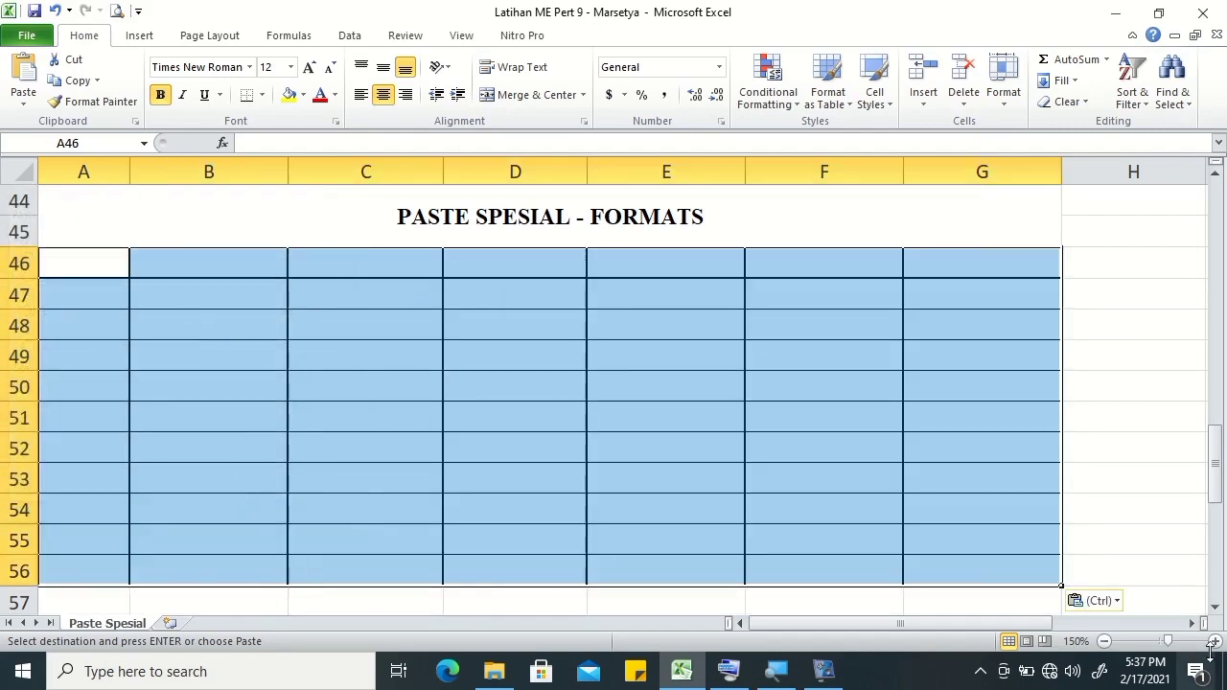
left_click(1214, 607)
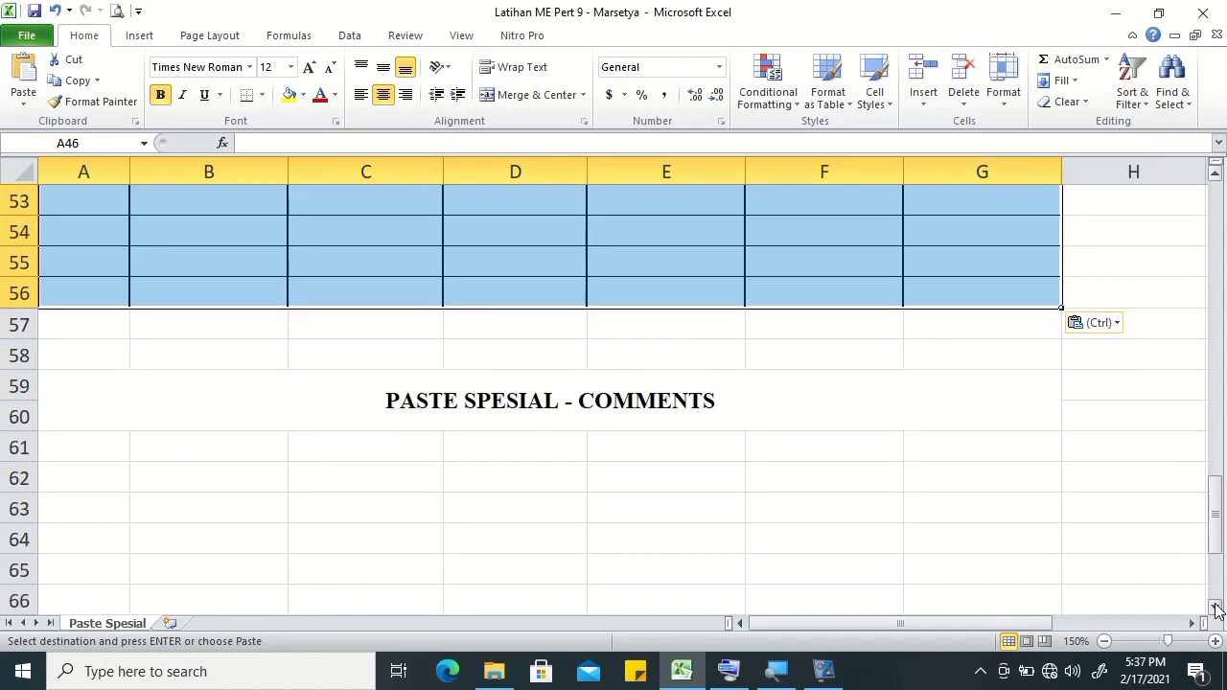
scroll(649, 431, "down", 3)
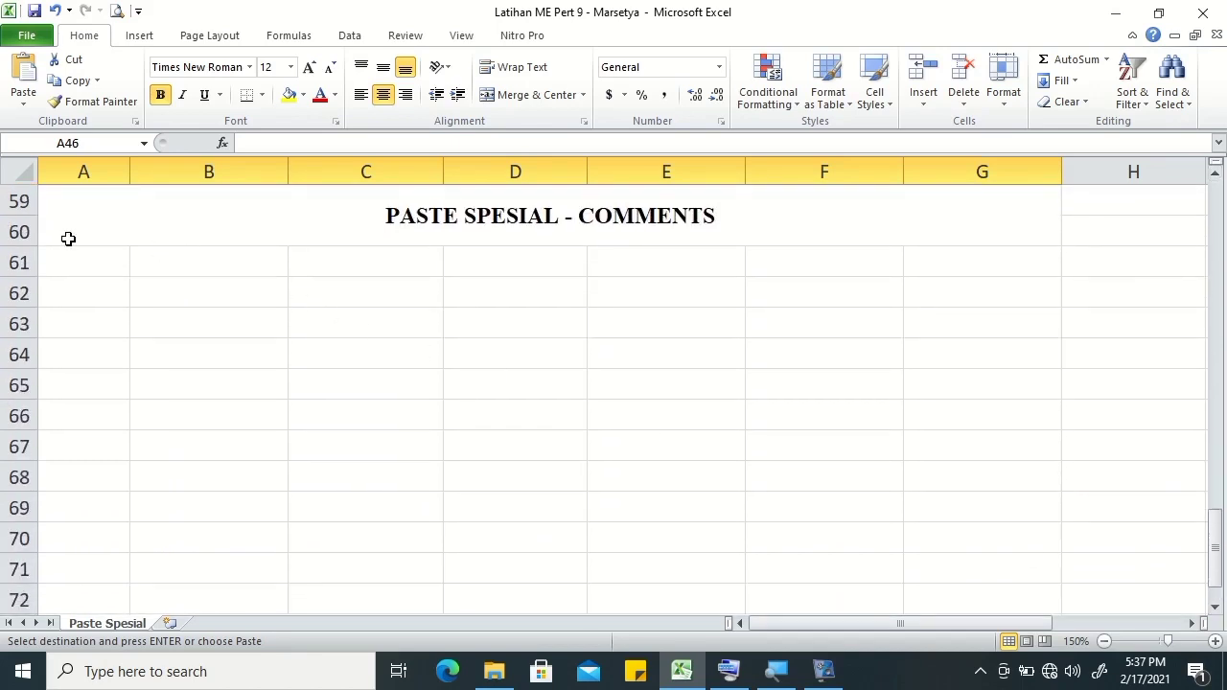
Paste Special only the table's comments into A61:G71
left_click(59, 257)
right_click(61, 260)
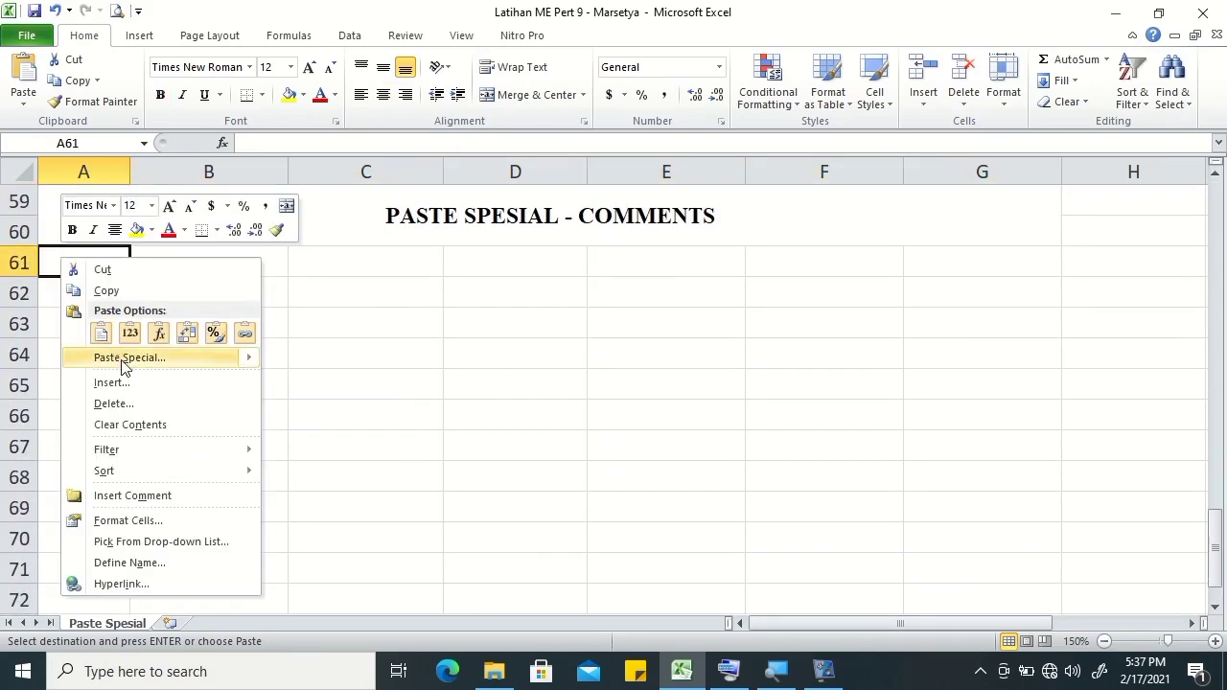
left_click(85, 359)
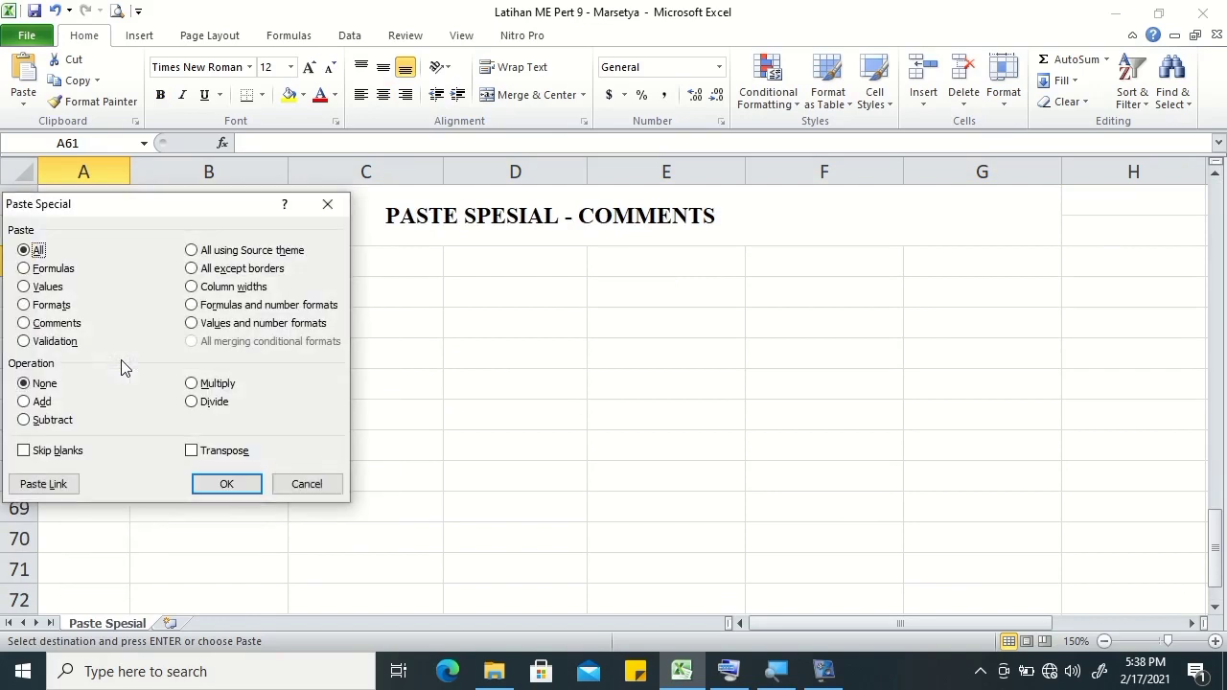
left_click(56, 323)
left_click(221, 485)
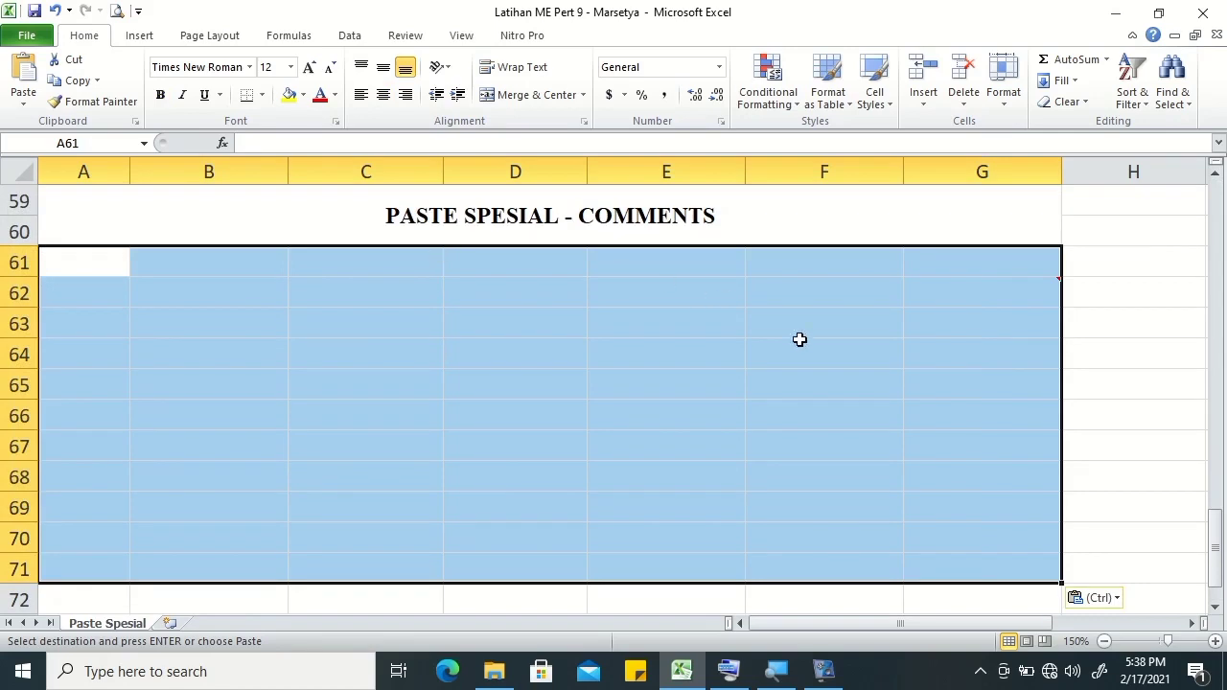
Scroll down to the empty PASTE SPESIAL - TRANSPOSE area from row 73
left_click(1214, 607)
scroll(1219, 621, "down", 1)
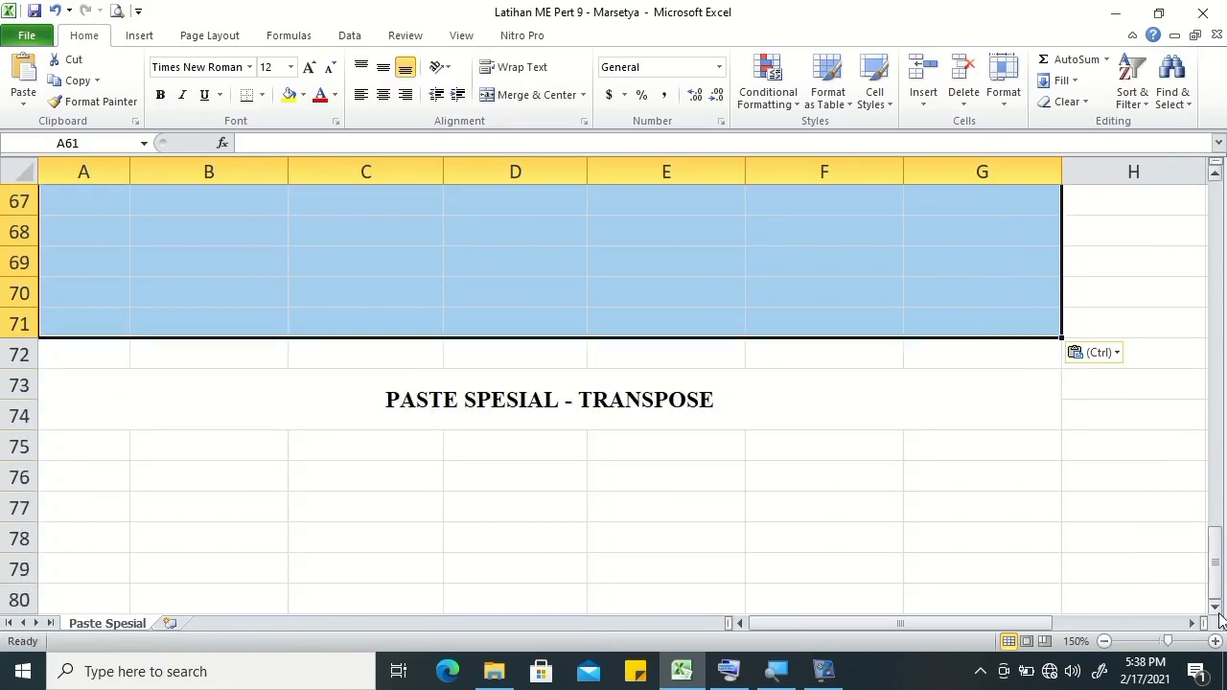
scroll(1219, 621, "down", 1)
Paste the sales table transposed at A75 so No through Tanggal Beli run down column A
left_click(63, 357)
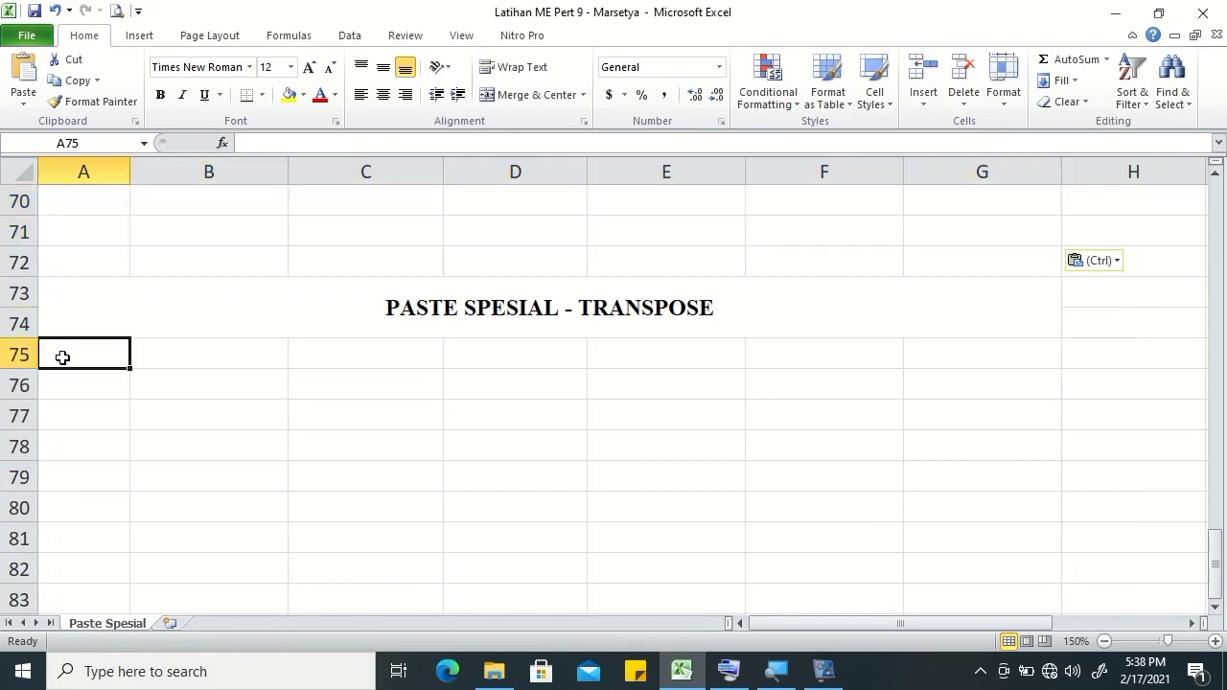
right_click(63, 357)
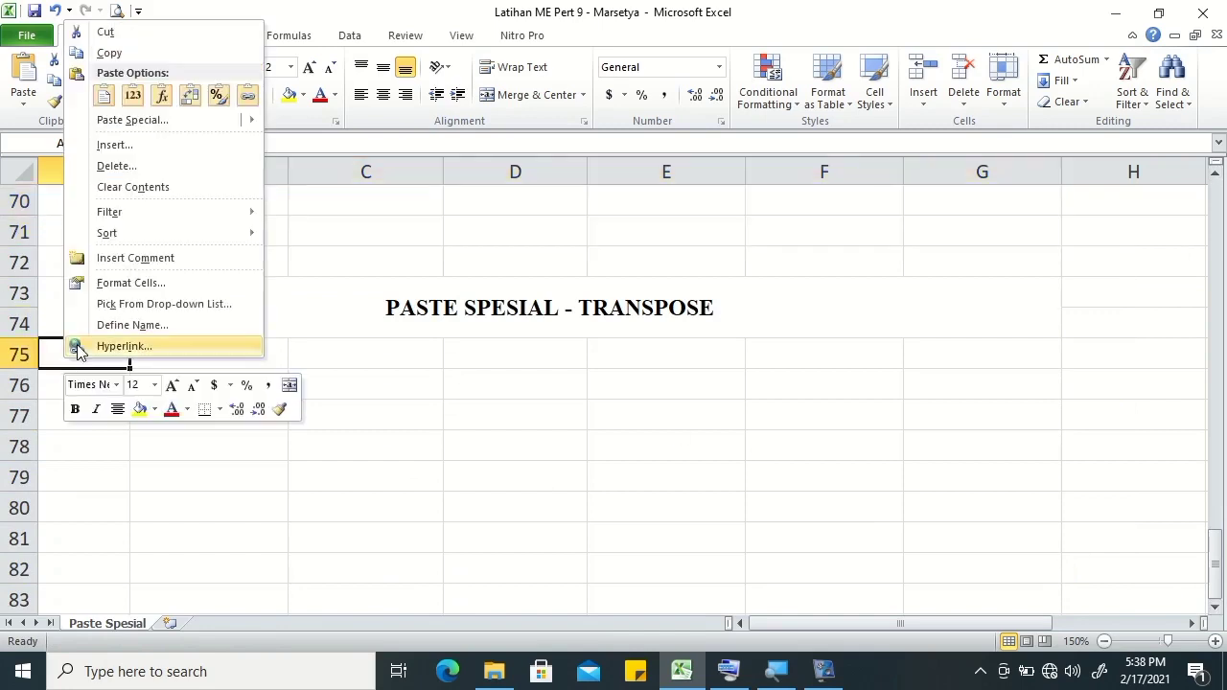
left_click(135, 123)
left_click(195, 261)
left_click(227, 292)
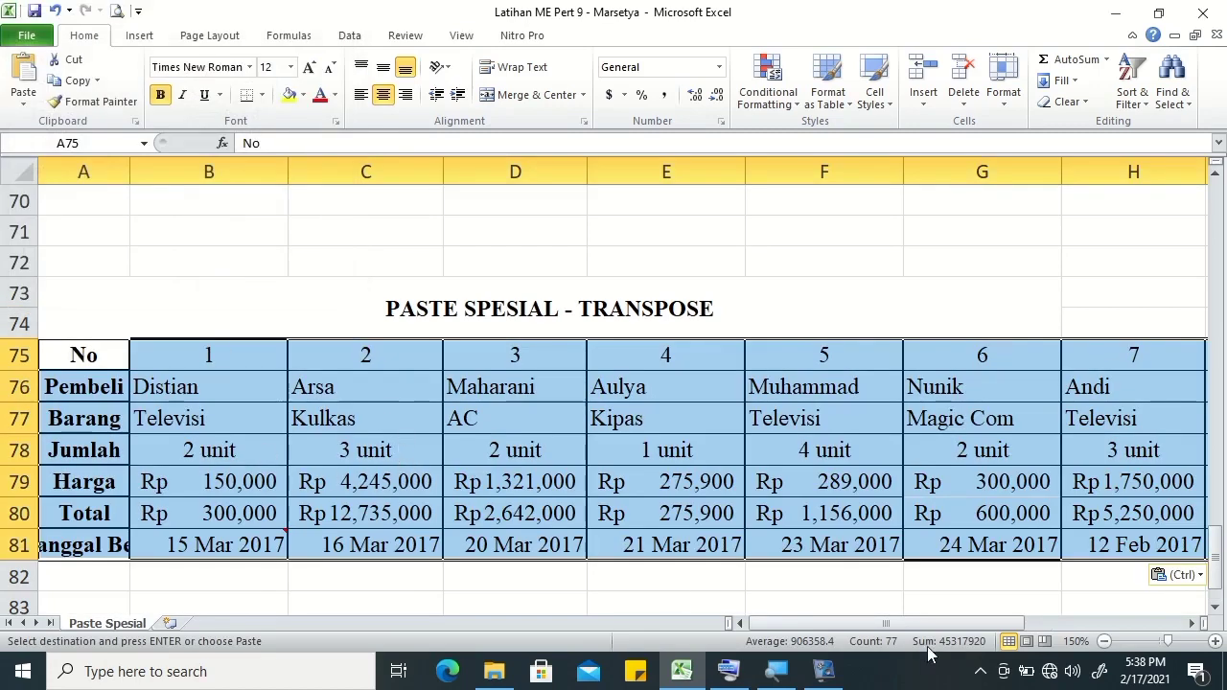
mouse_move(949, 623)
left_mouse_down()
mouse_move(1112, 654)
mouse_move(585, 555)
left_mouse_up()
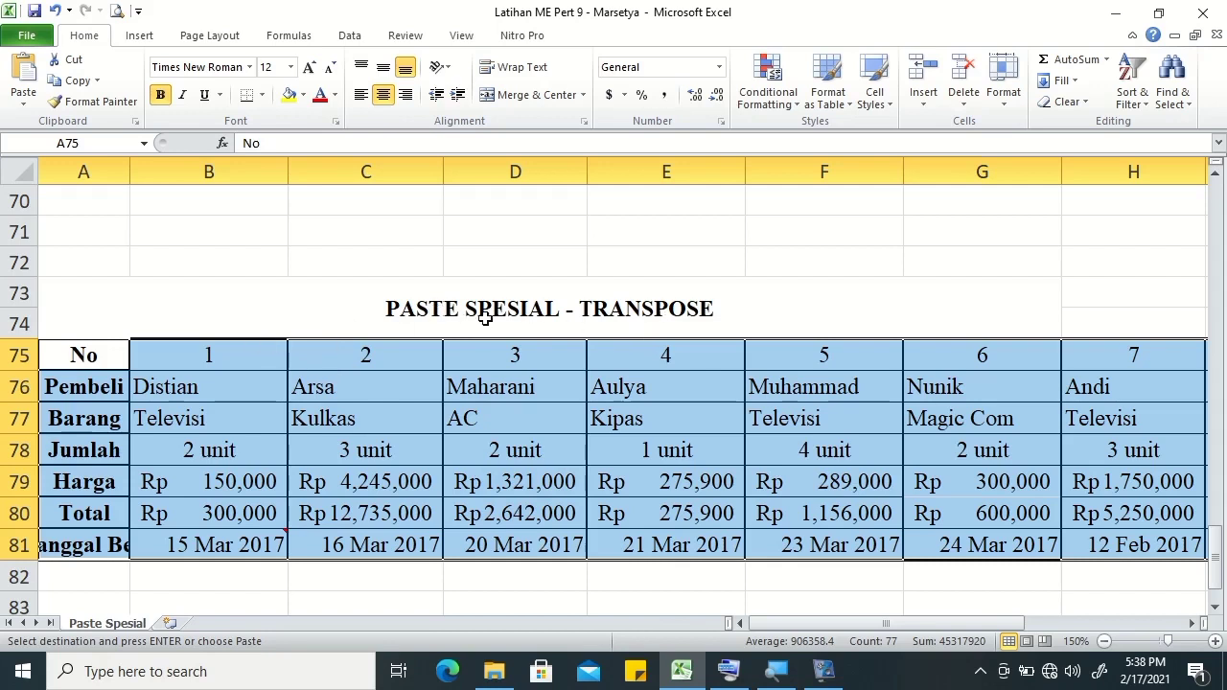
left_click_drag(1215, 560, 1215, 462)
mouse_move(1020, 541)
mouse_move(1215, 465)
left_mouse_down()
mouse_move(1215, 551)
mouse_move(1212, 420)
left_mouse_up()
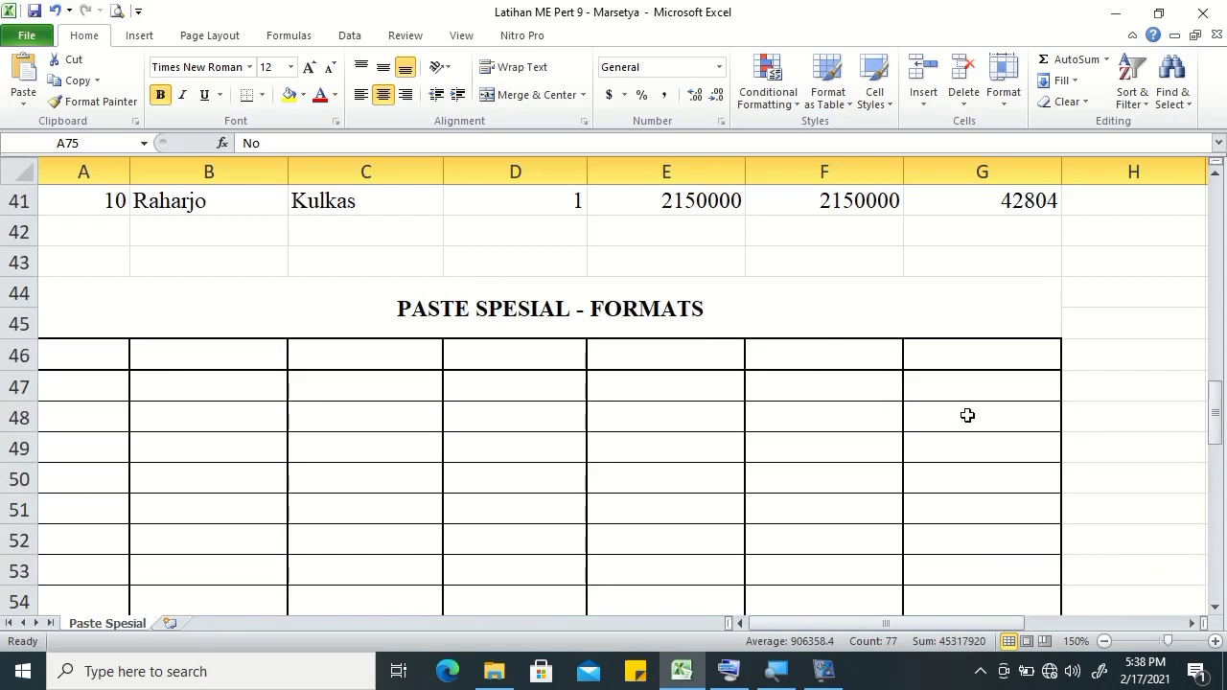
Enter 400 in cell F47 of the FORMATS table to test its currency format
left_click(780, 414)
left_click(789, 395)
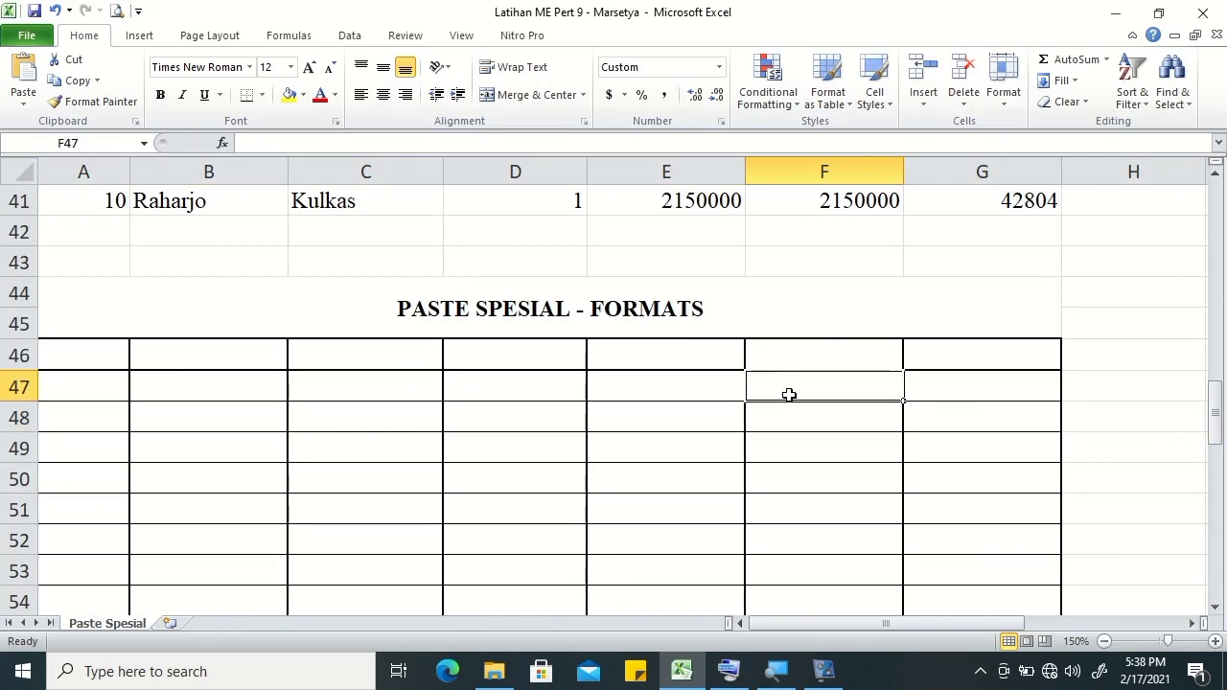
type("400")
key("Return")
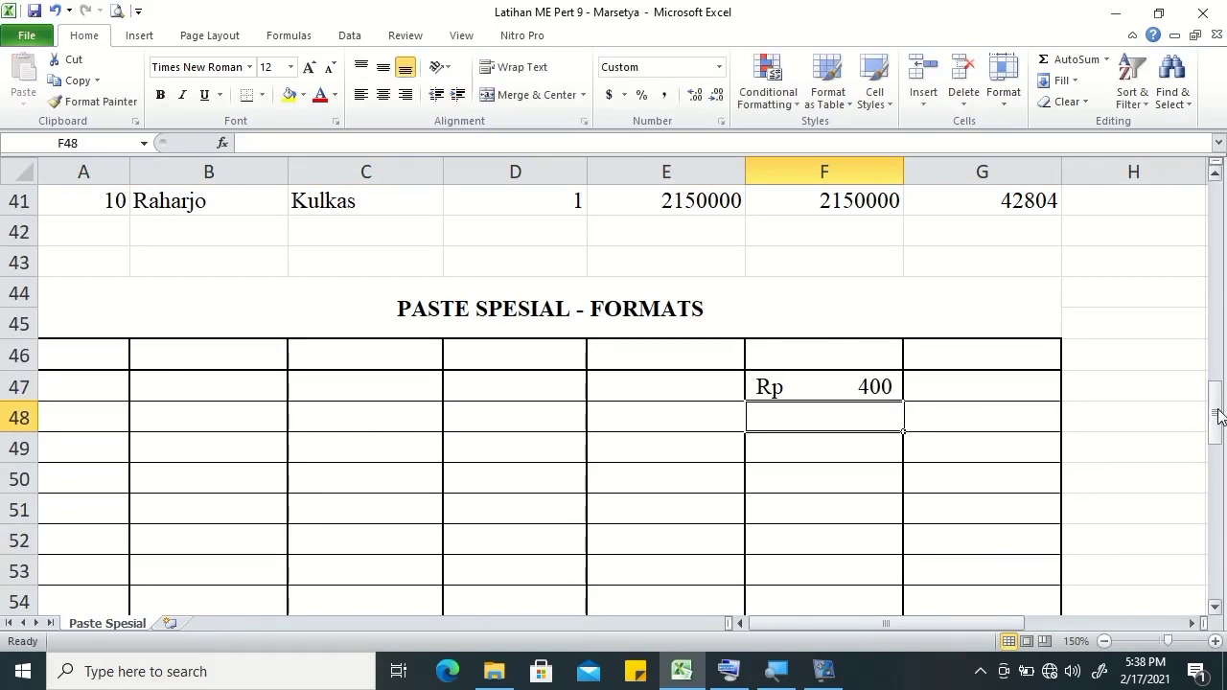
Compare the plain pasted value in F32 with the formula kept in F17
left_click_drag(1219, 414, 1219, 349)
left_click(857, 322)
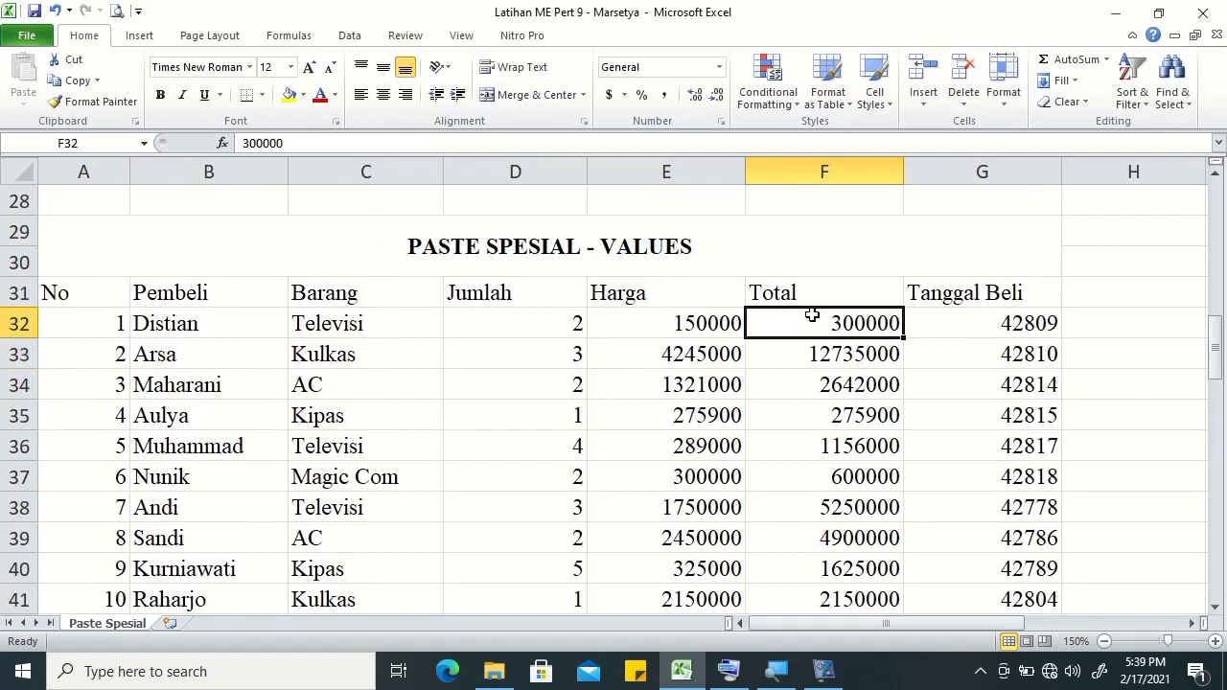
left_click_drag(1215, 362, 1157, 280)
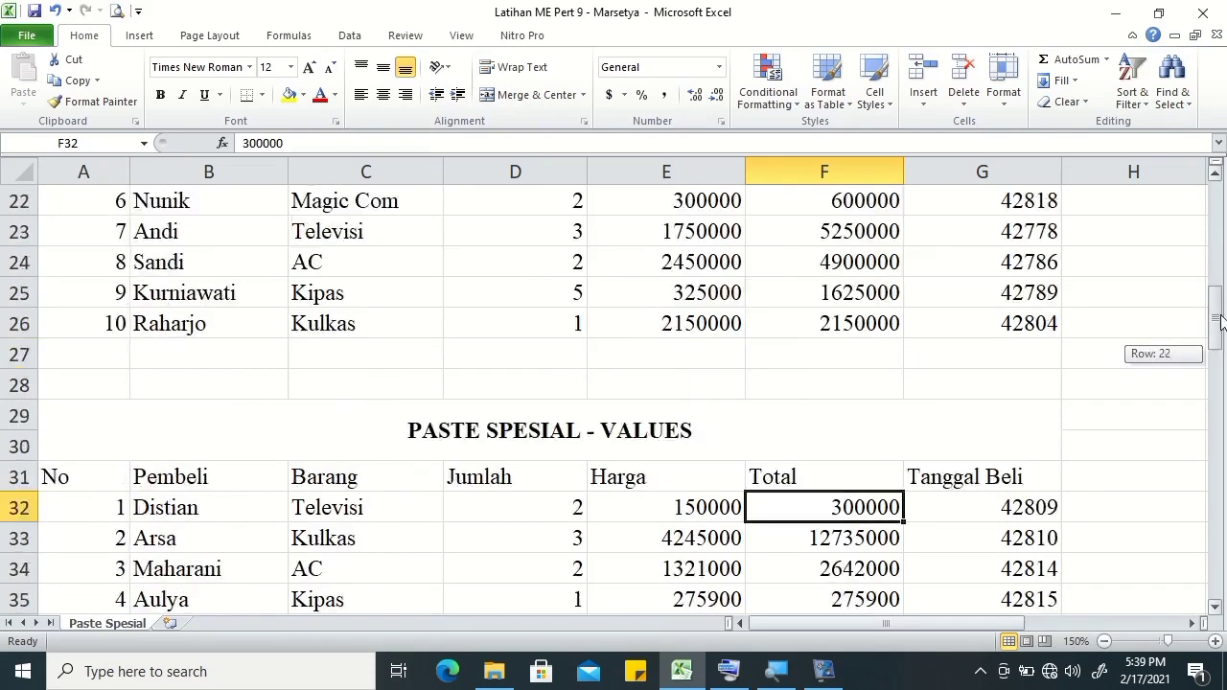
left_click(823, 457)
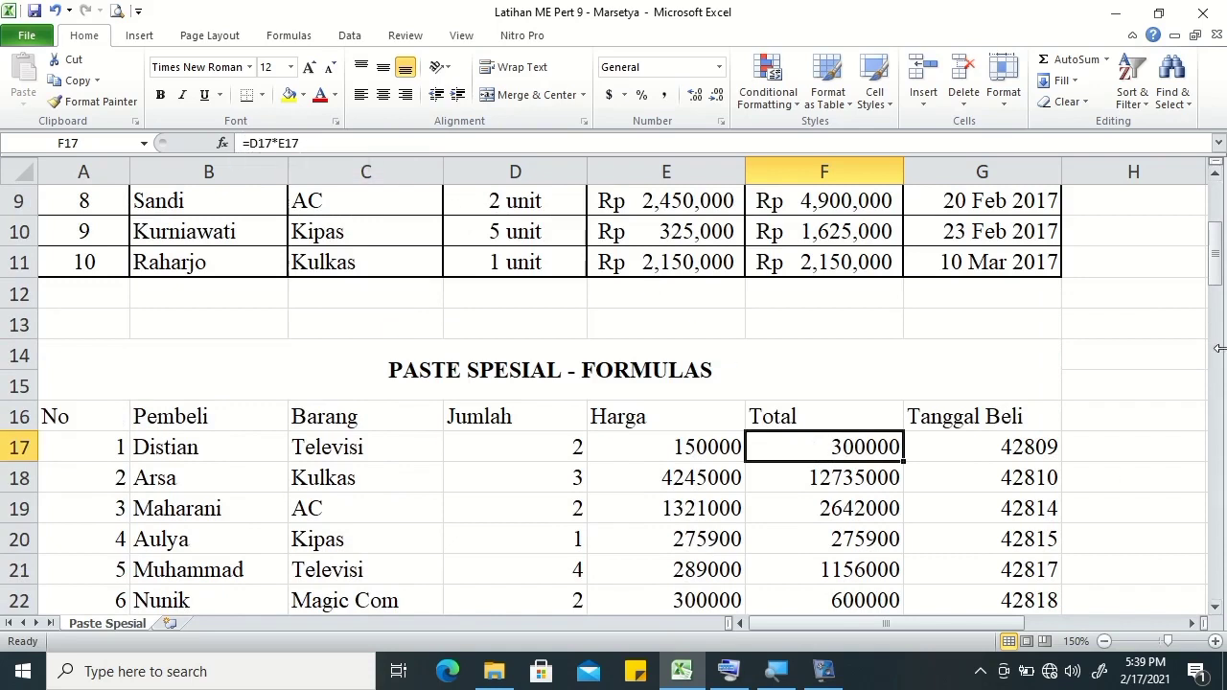
left_click_drag(1217, 273, 1219, 225)
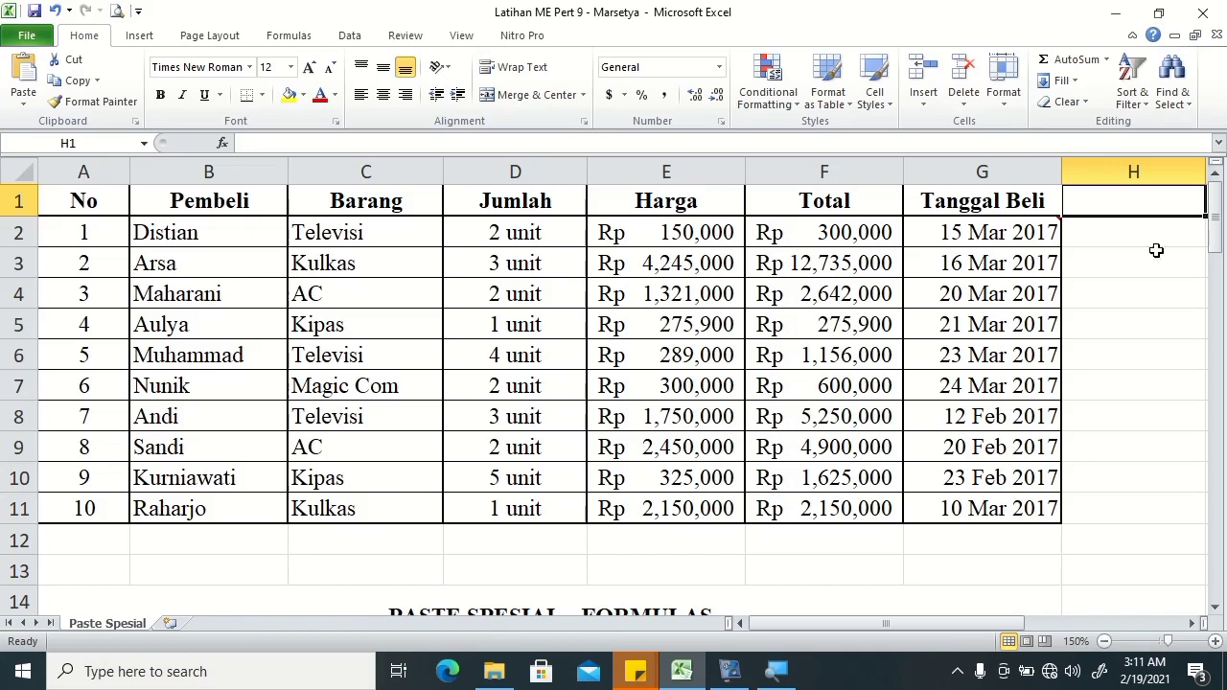
Copy the whole sales table A1:G11 and pick A16 under FORMULAS as the destination
left_click_drag(1218, 218, 1218, 257)
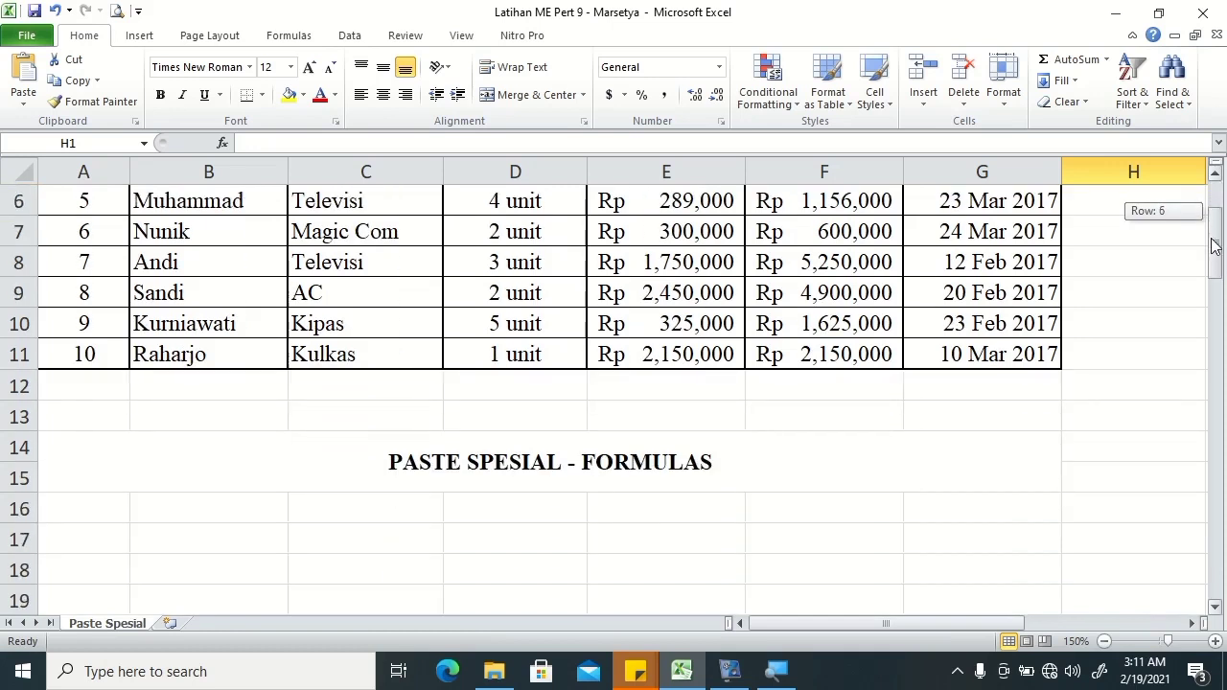
left_click(63, 389)
left_click_drag(1218, 291, 1195, 554)
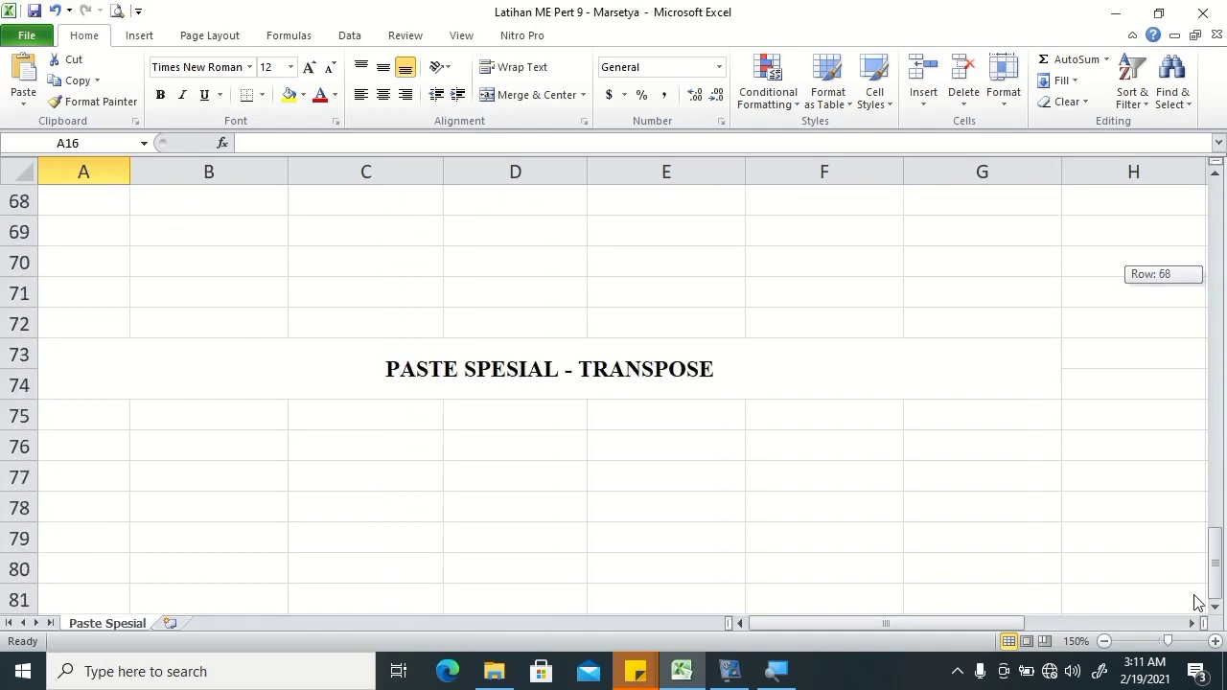
left_click_drag(1195, 554, 1197, 208)
left_click(92, 210)
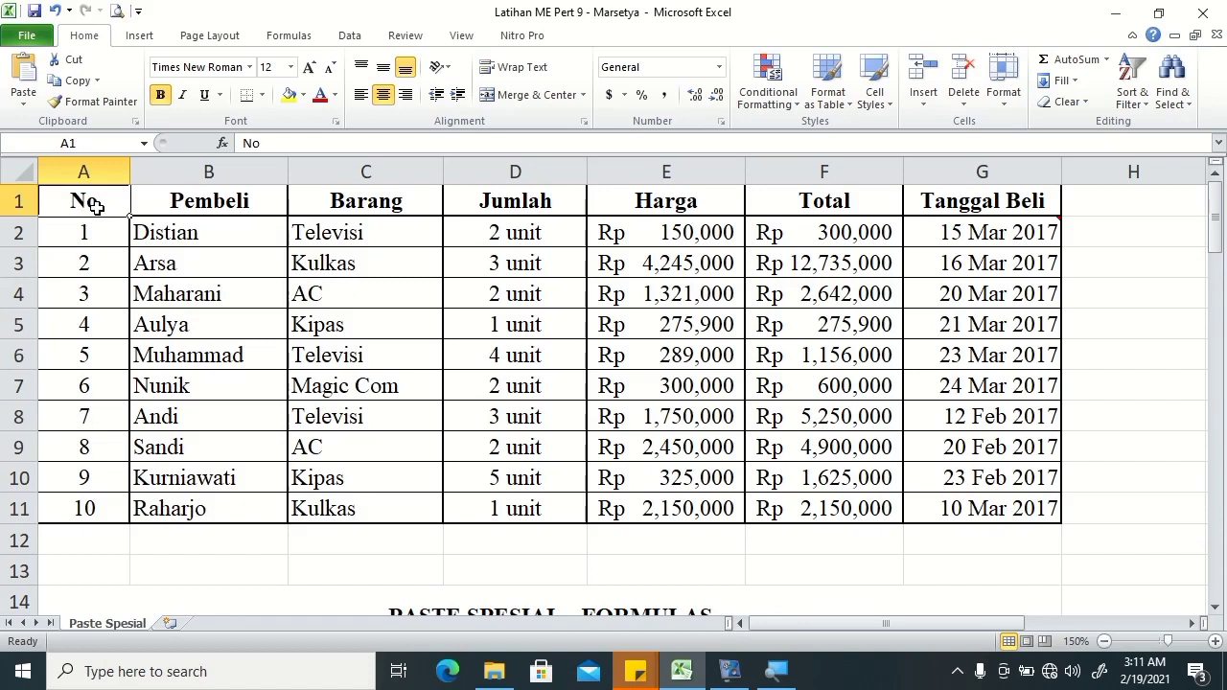
key("ctrl+a")
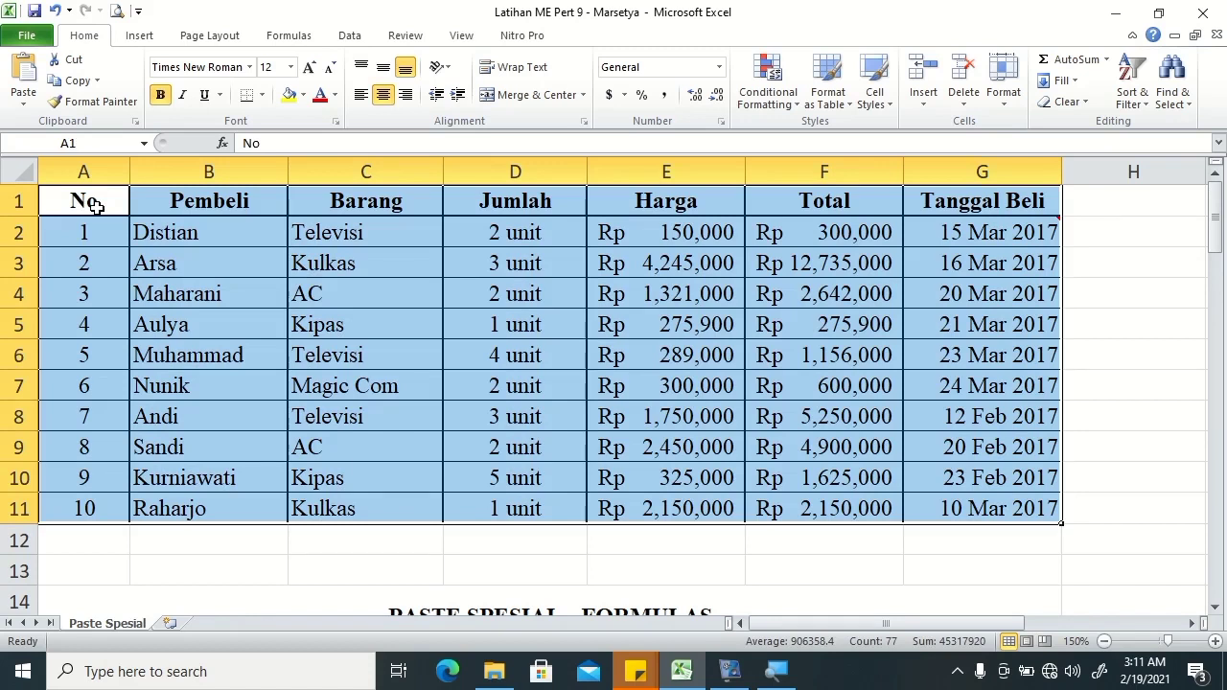
key("ctrl+c")
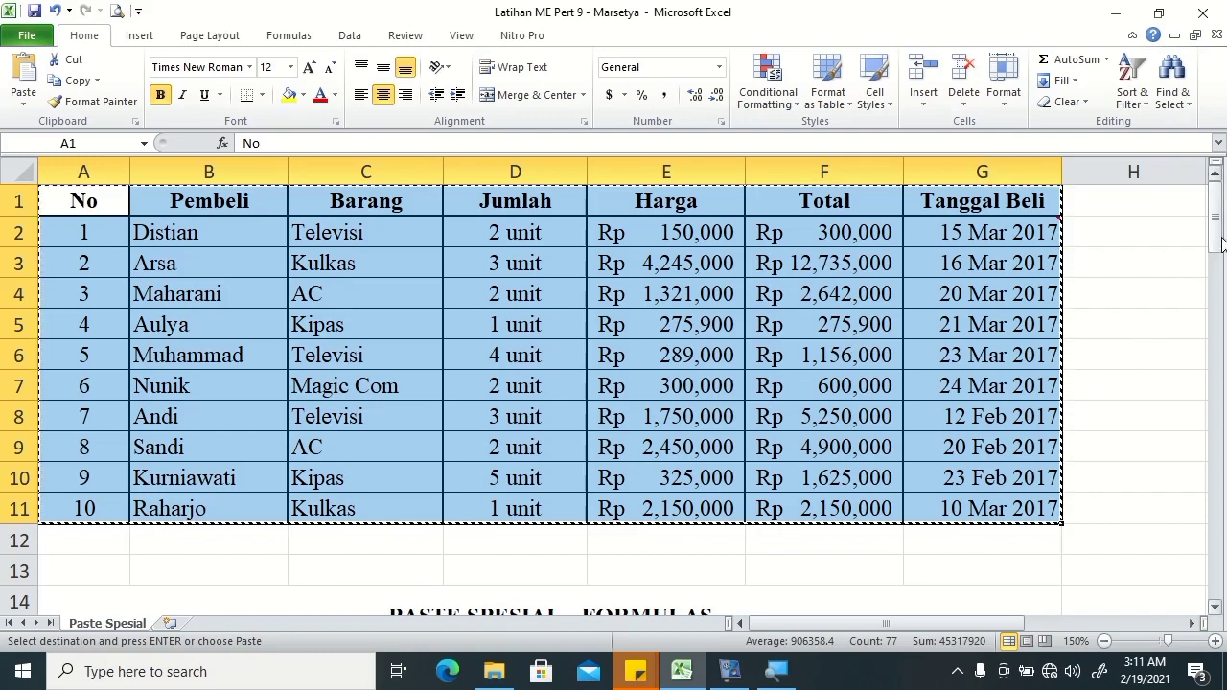
left_click_drag(1213, 225, 1213, 247)
left_click(93, 515)
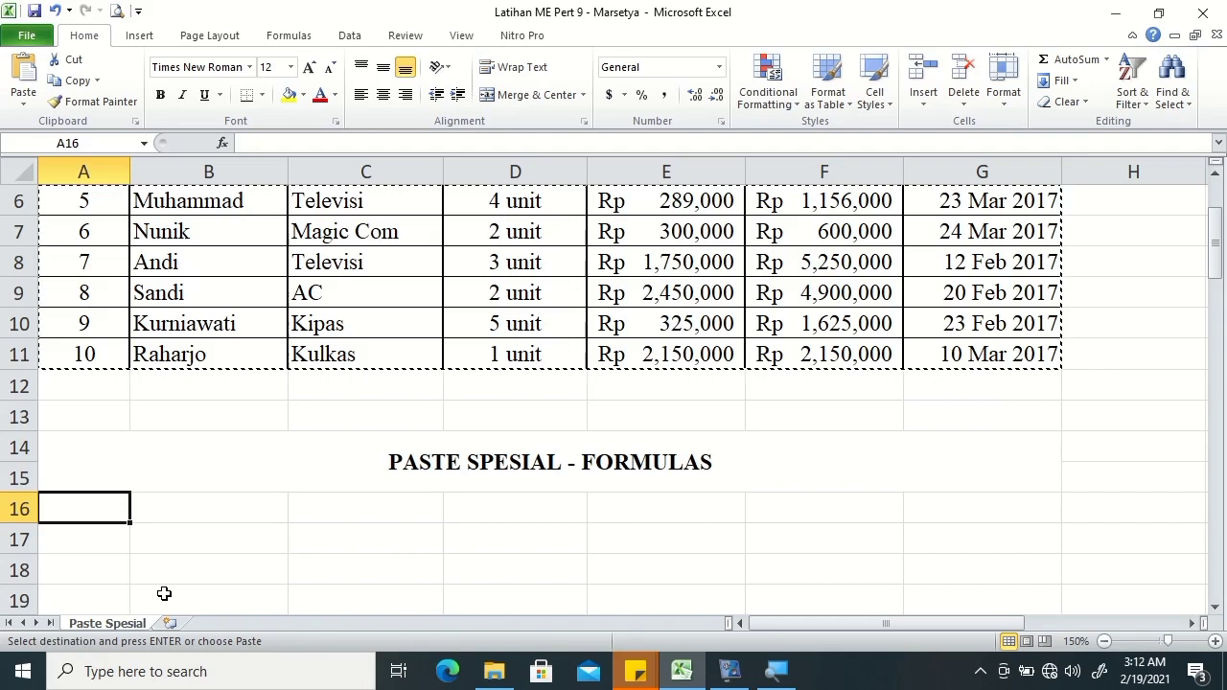
Paste the copied table at A16 as formulas only, without borders or currency formatting
key("ctrl+alt+v")
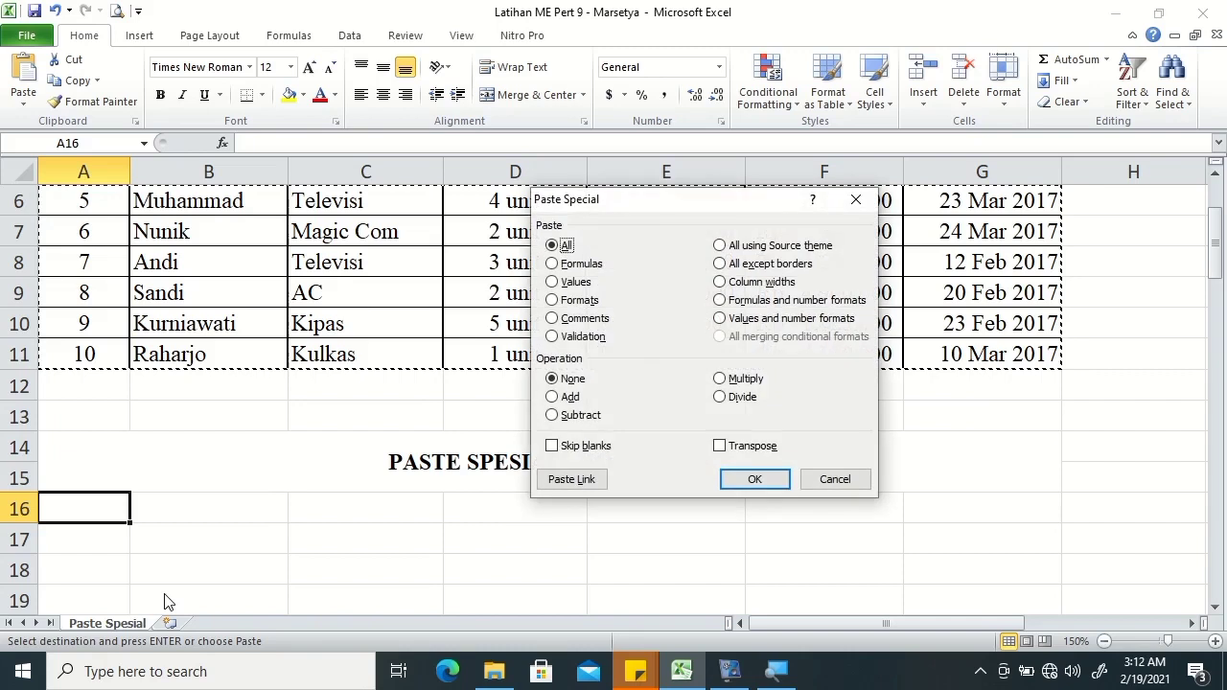
key("f")
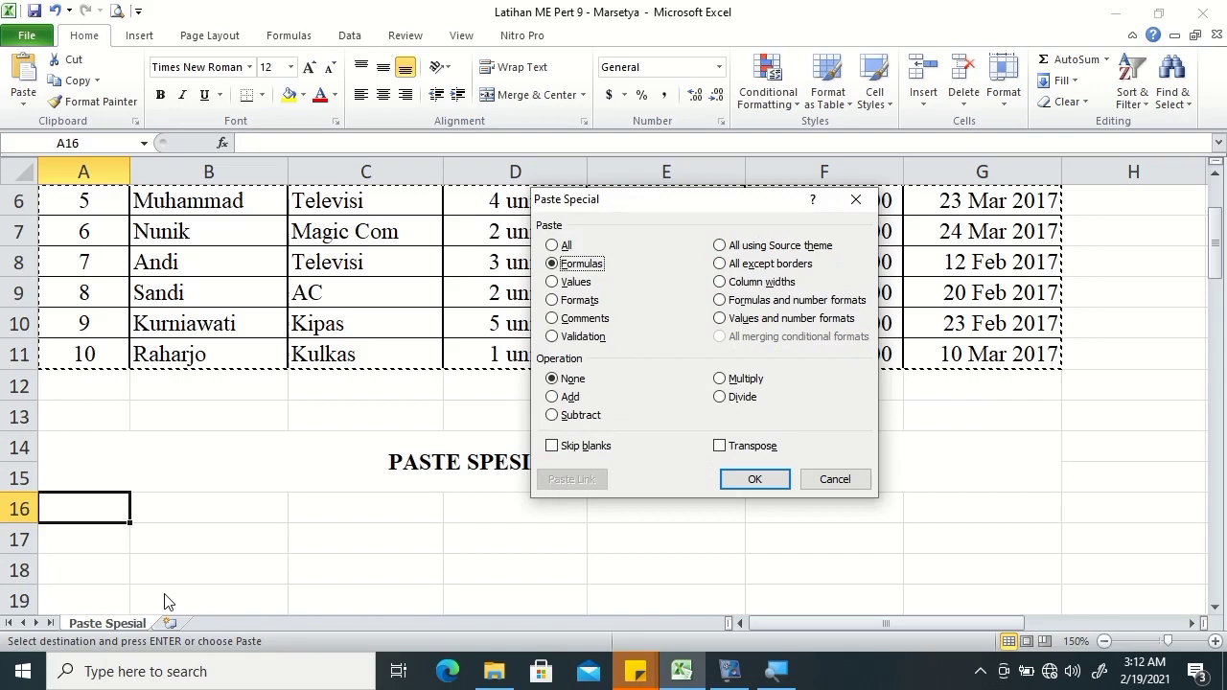
key("Return")
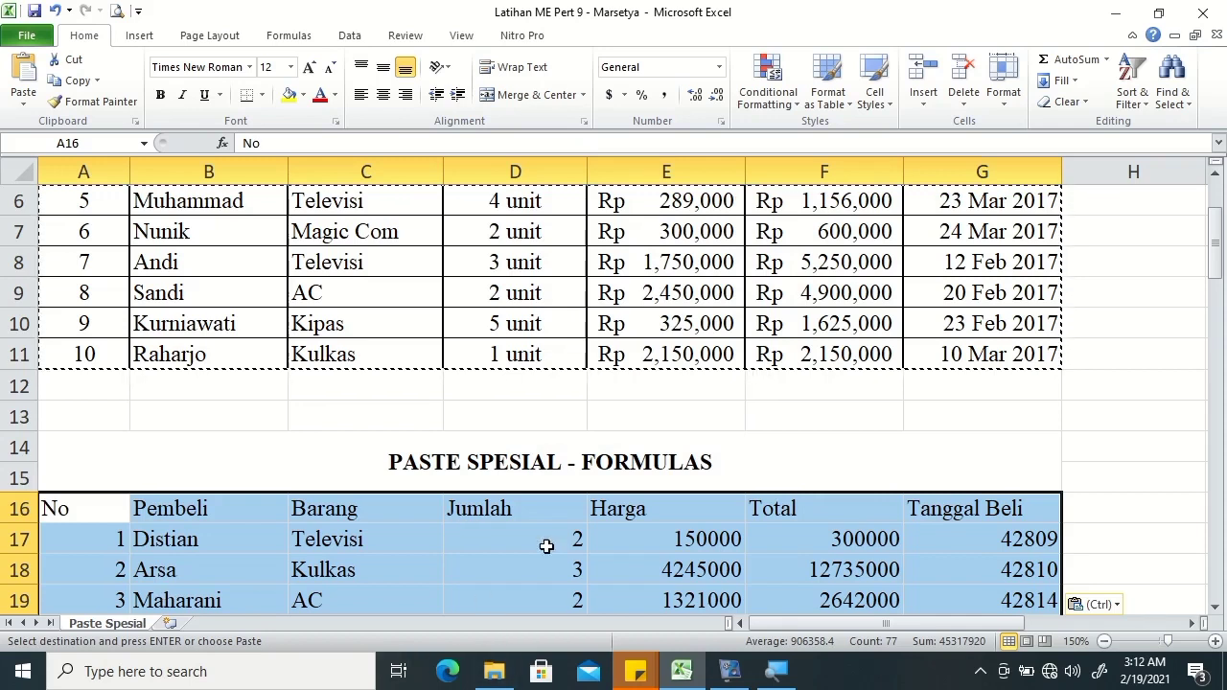
scroll(1215, 614, "down", 2)
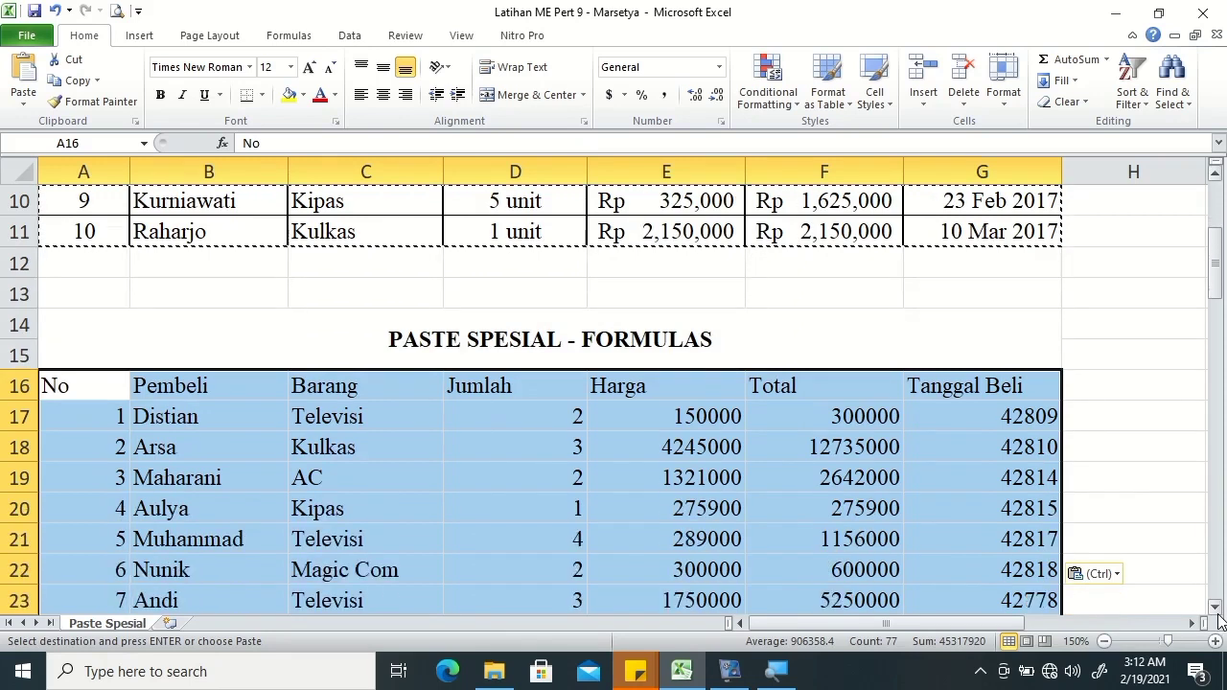
scroll(1215, 614, "down", 3)
scroll(1215, 614, "down", 2)
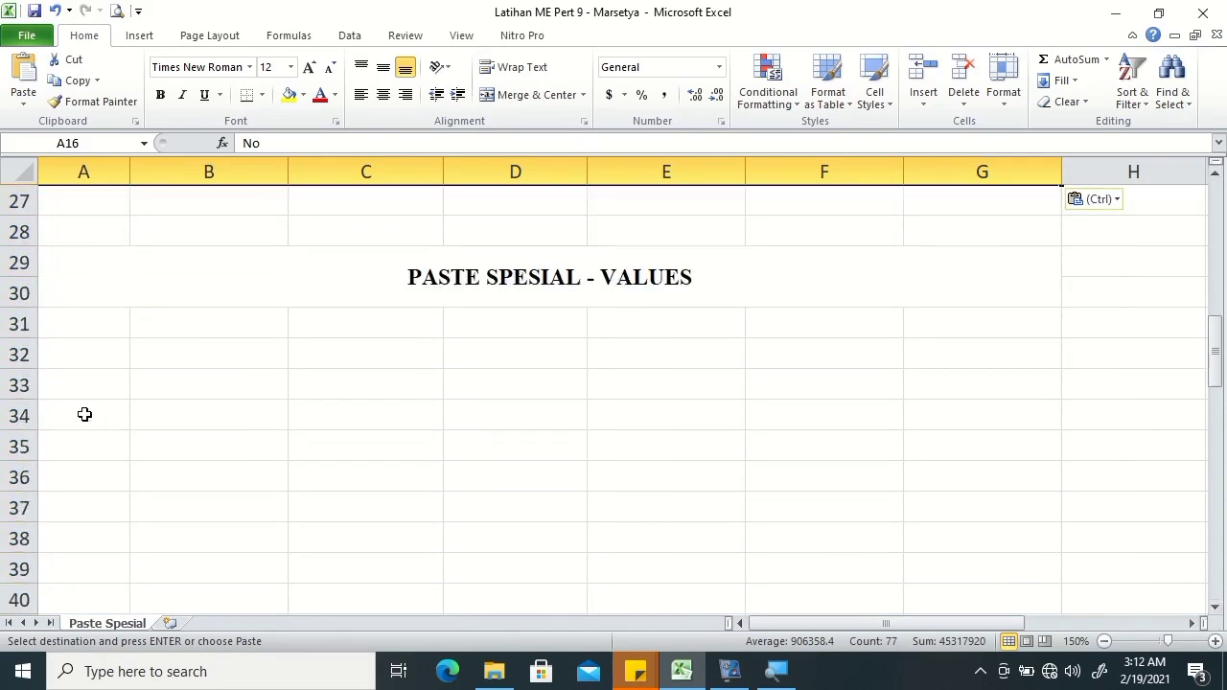
Paste the table into A31 as values only, leaving dates as serials like 42809
left_click(77, 324)
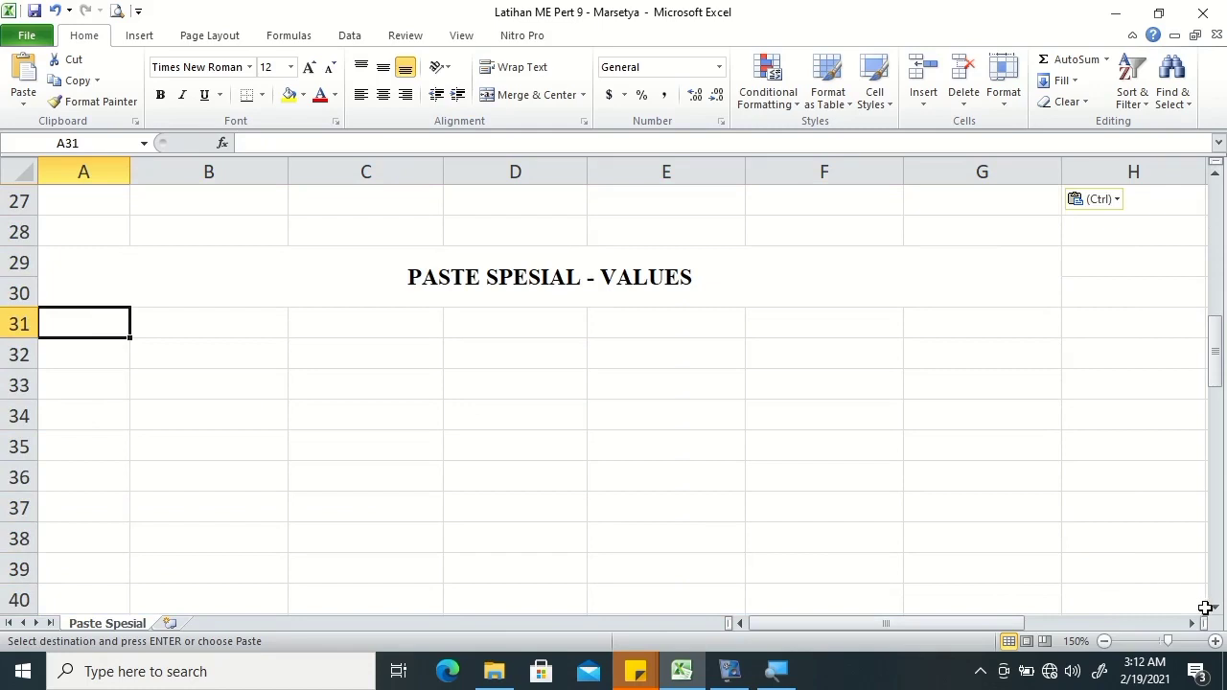
scroll(1215, 613, "down", 1)
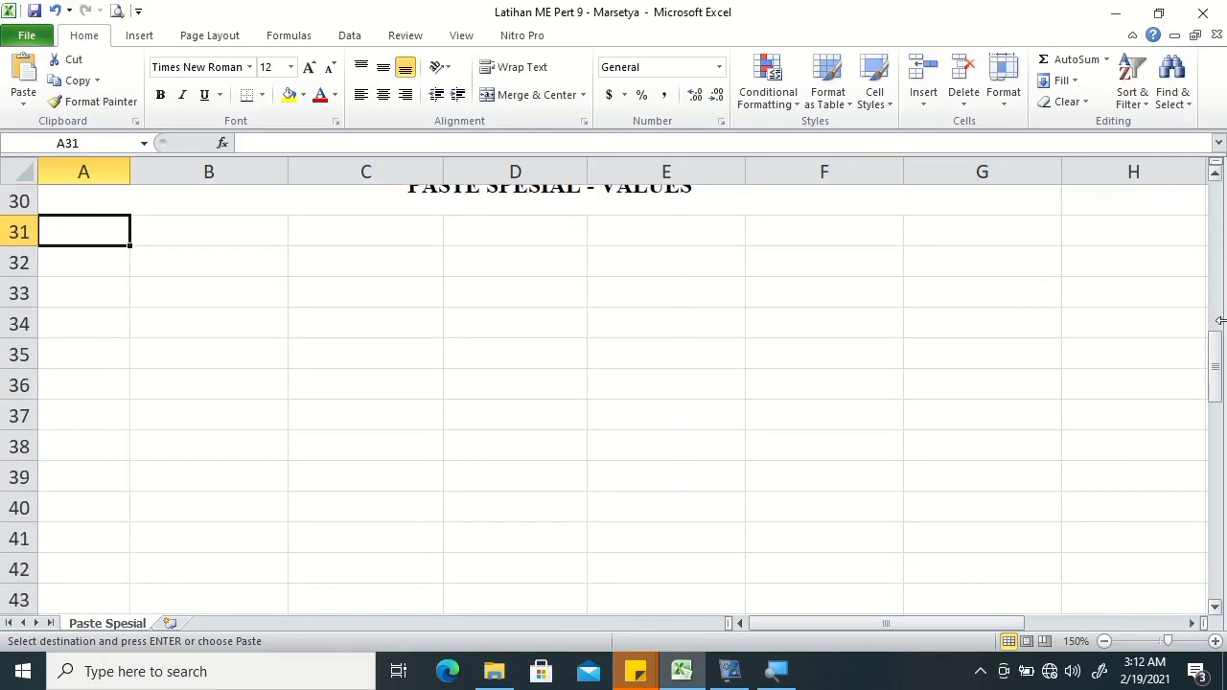
left_click(1214, 176)
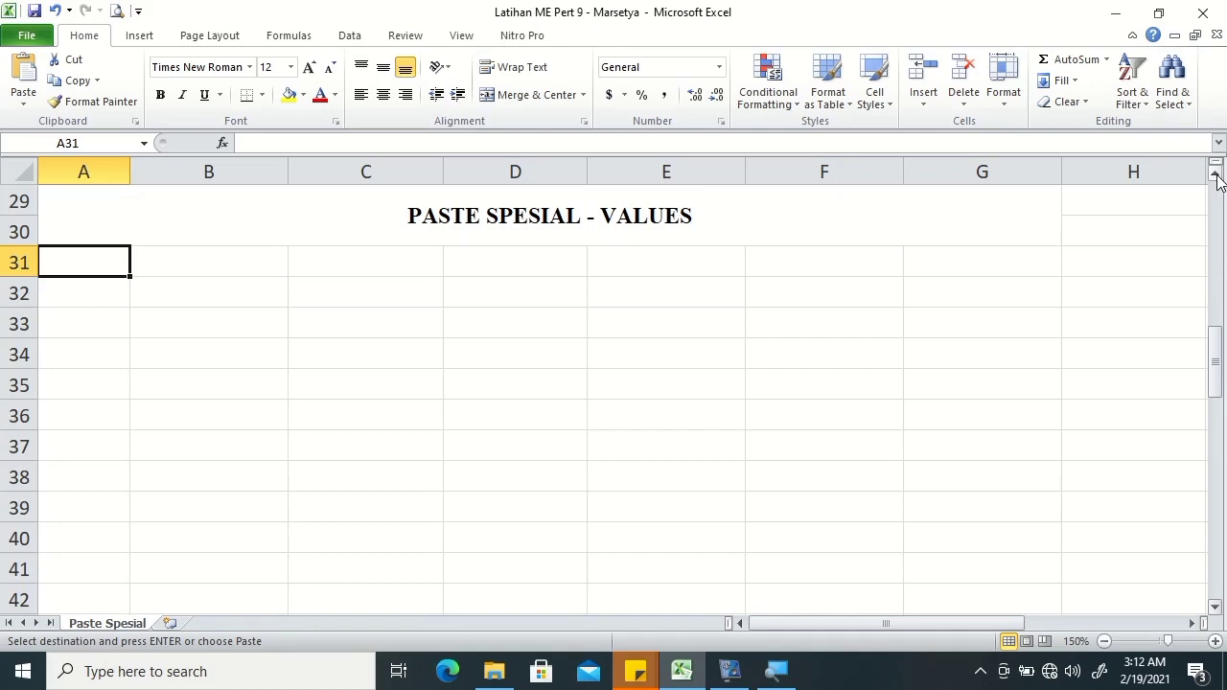
key("ctrl+alt+v")
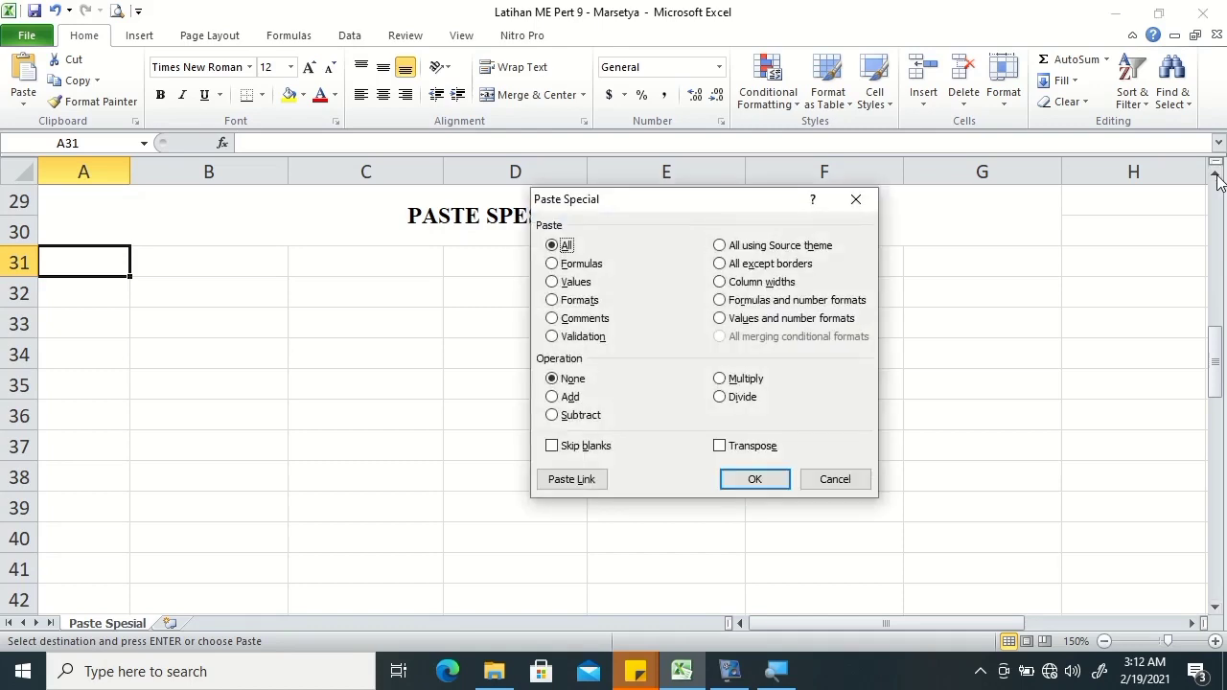
key("v")
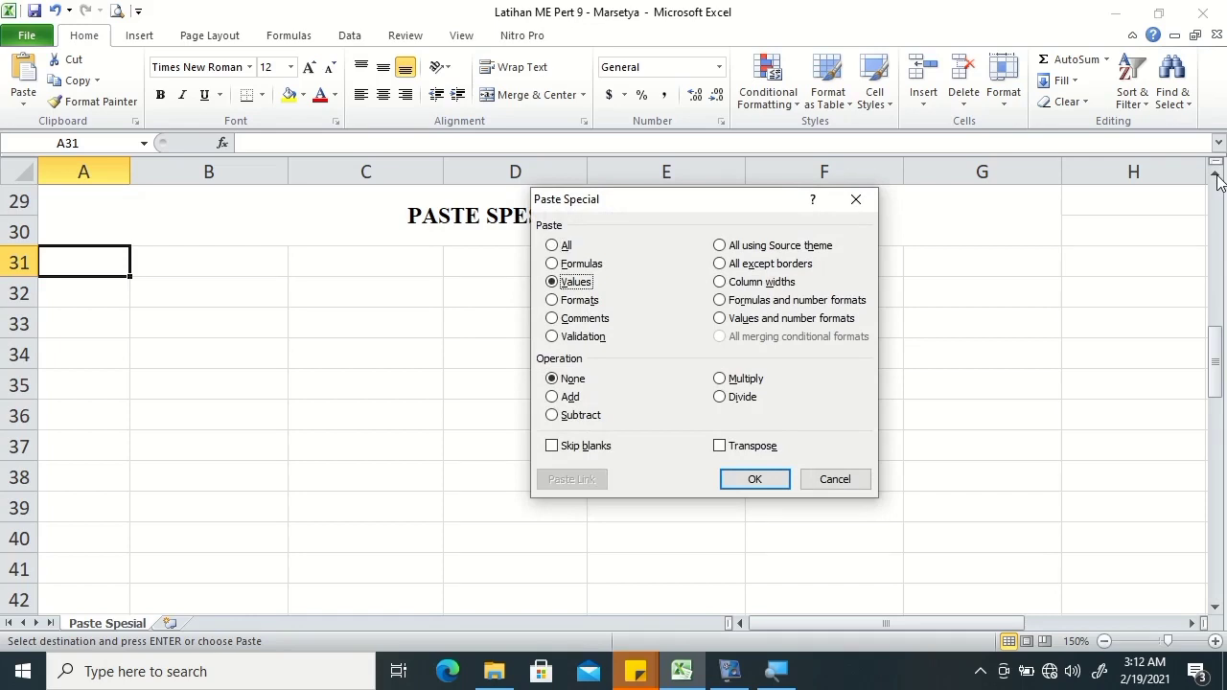
key("Return")
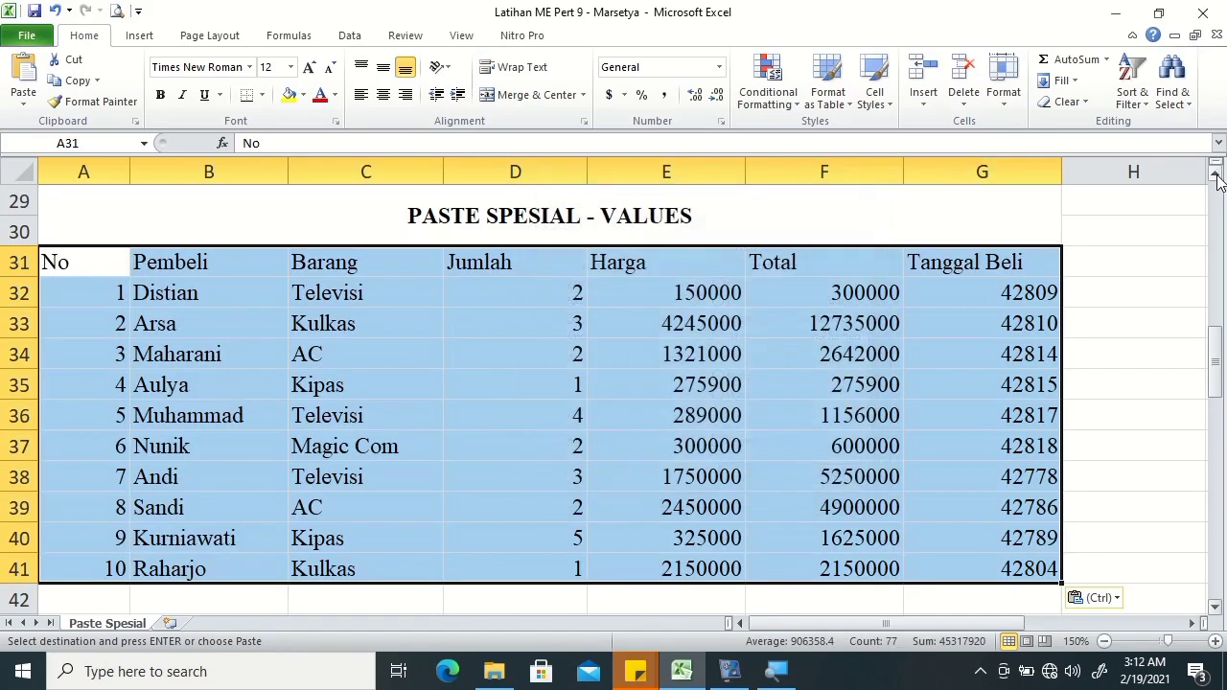
left_click(1214, 606)
left_click(1215, 607)
left_click_drag(1218, 611, 1219, 611)
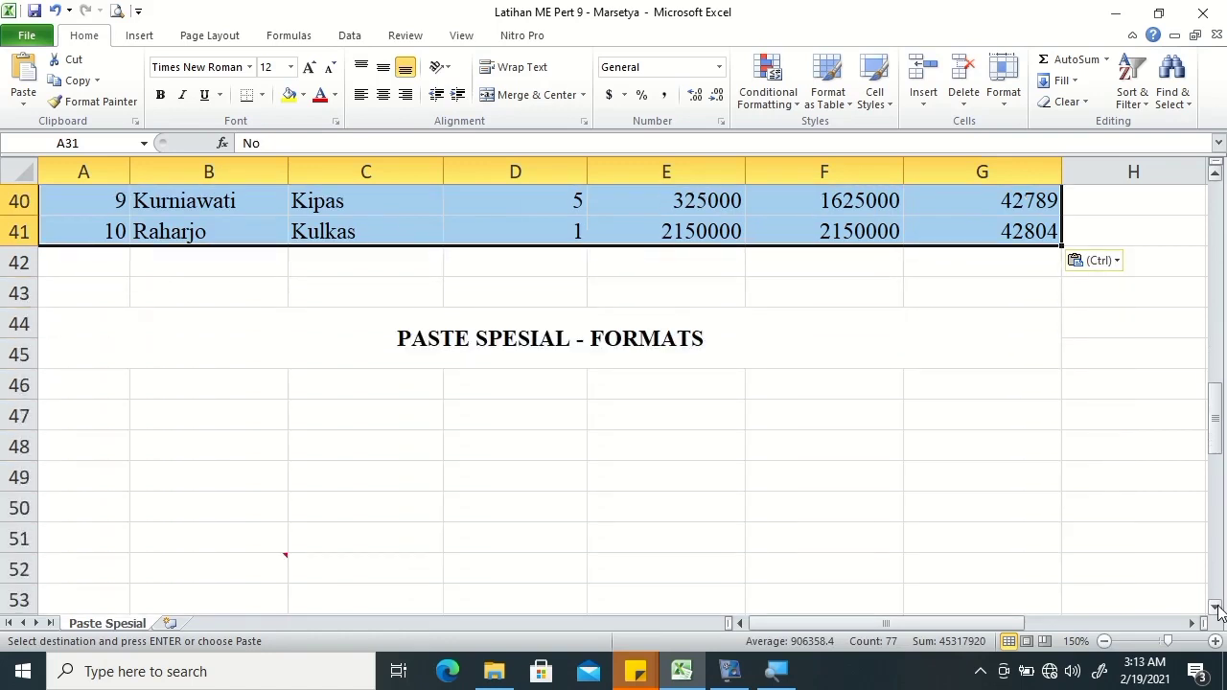
Paste only the table's blue fill and borders into A46, with no values
left_click(1219, 610)
left_click(123, 351)
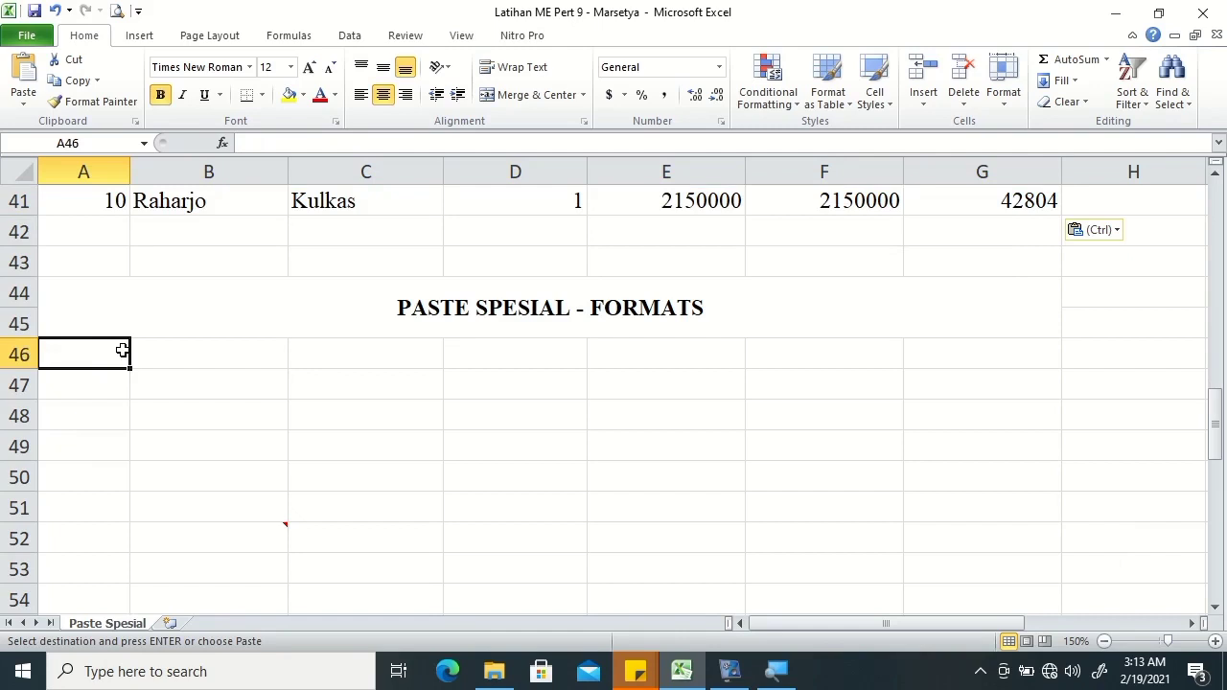
key("ctrl+alt+v")
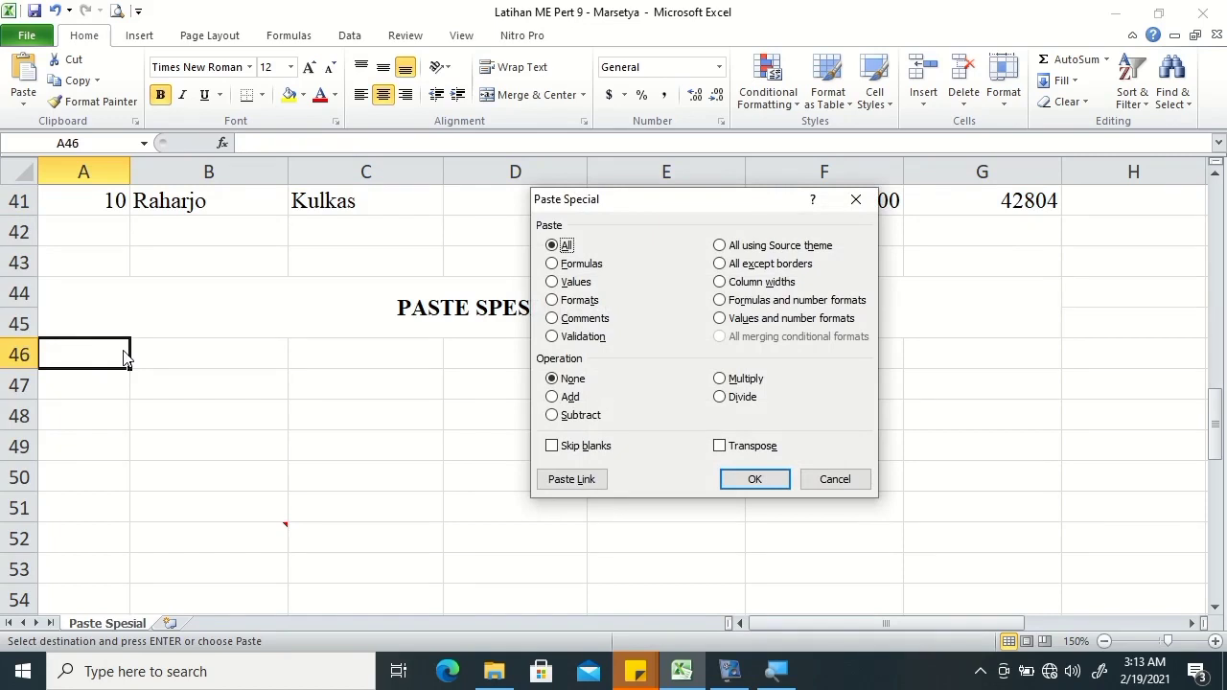
key("t")
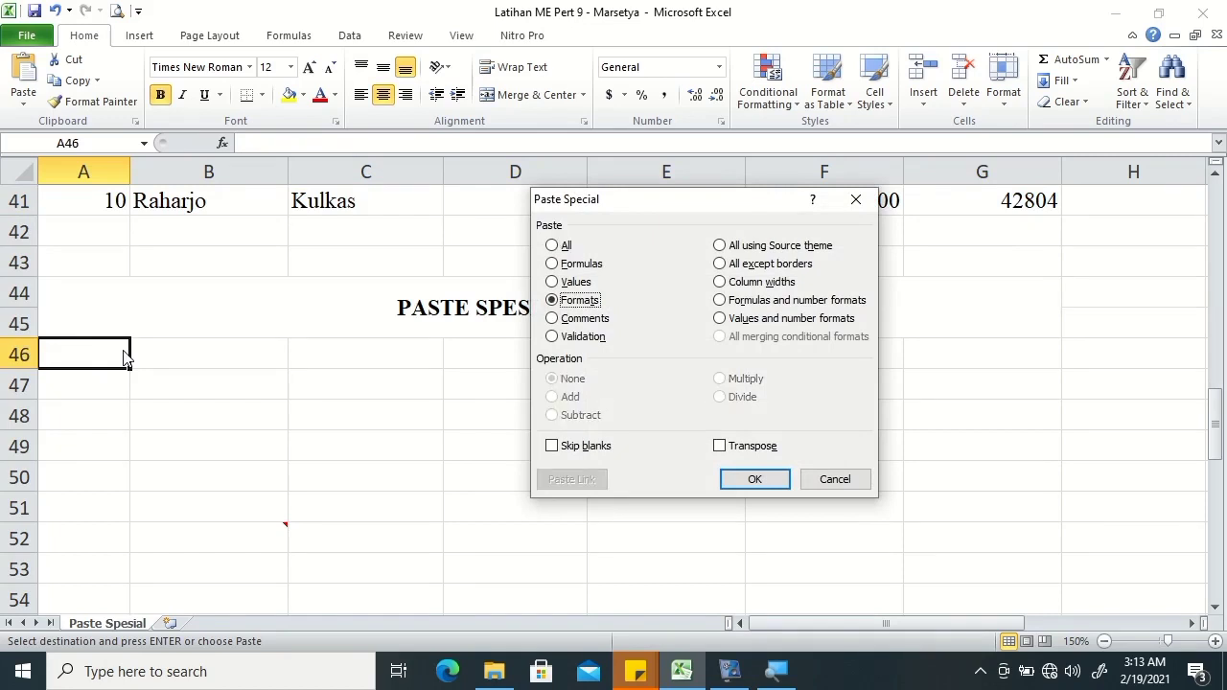
key("Return")
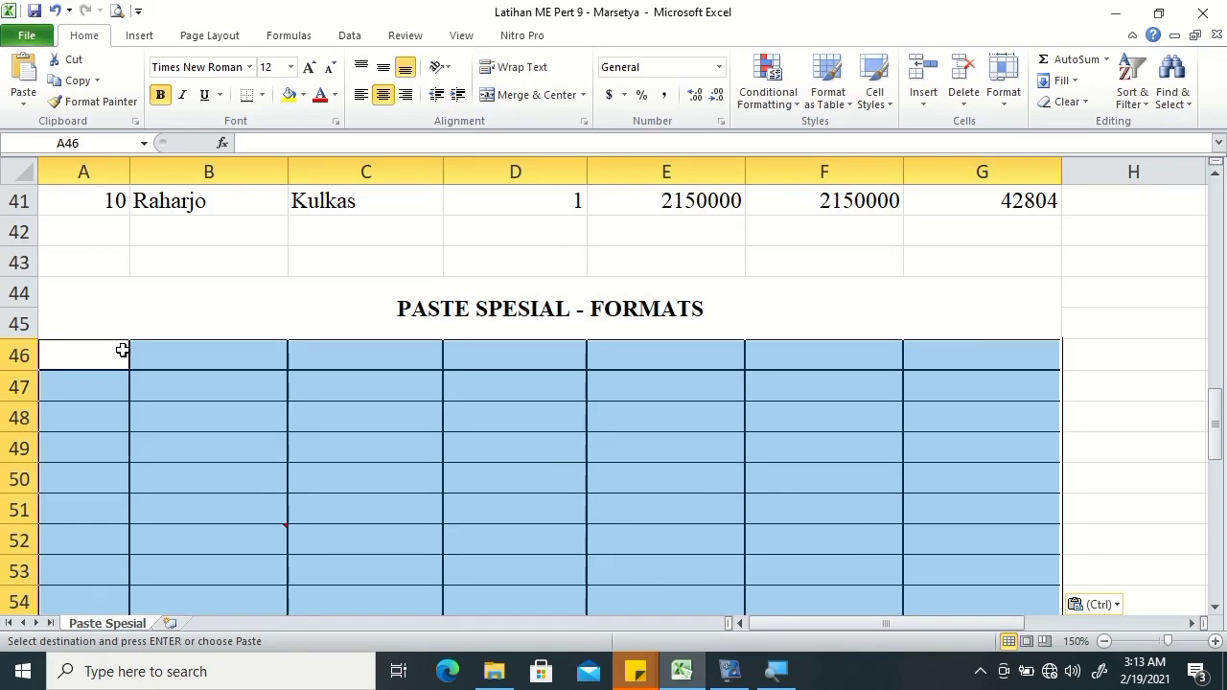
mouse_move(1217, 607)
left_mouse_down()
mouse_move(1218, 617)
mouse_move(1042, 573)
left_mouse_up()
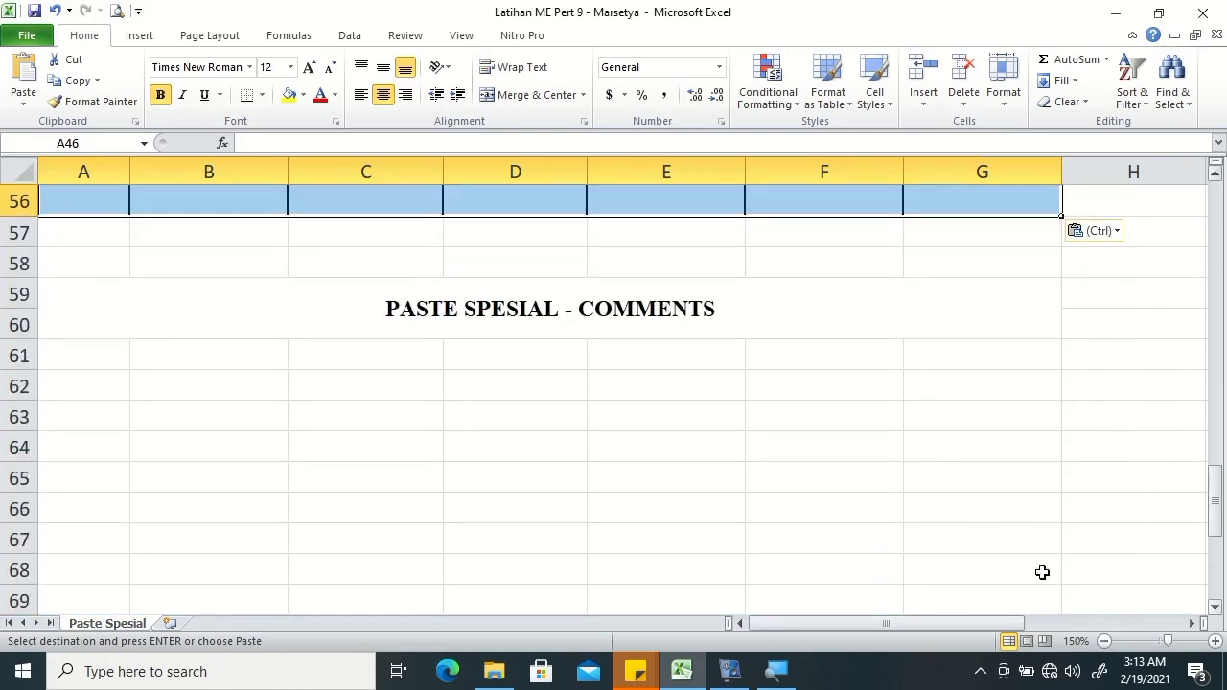
Paste only the table's comments into A61, leaving the cells otherwise empty
left_click(87, 354)
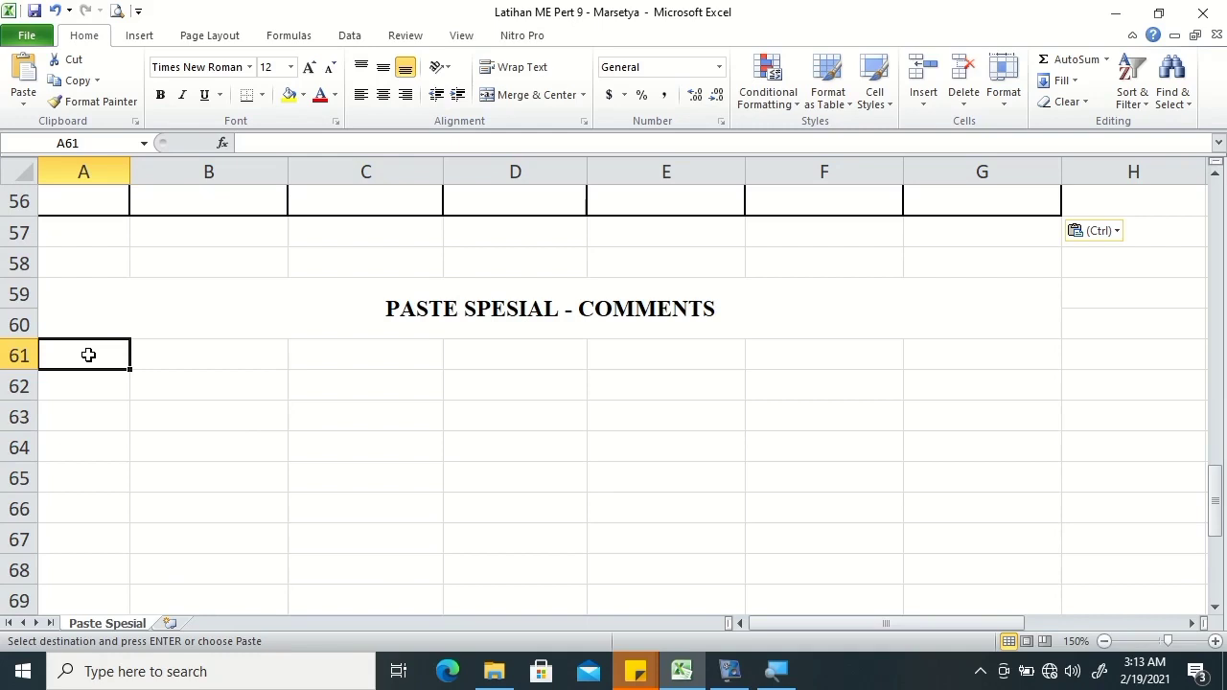
key("ctrl+alt+v")
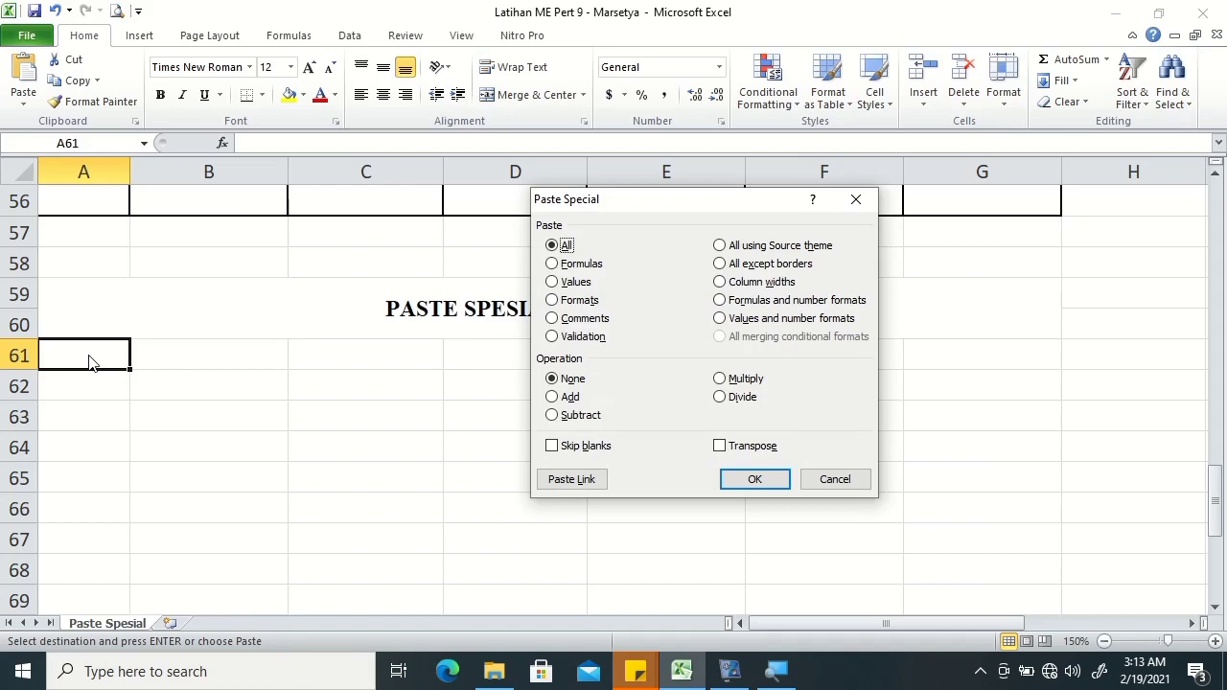
key("alt+c")
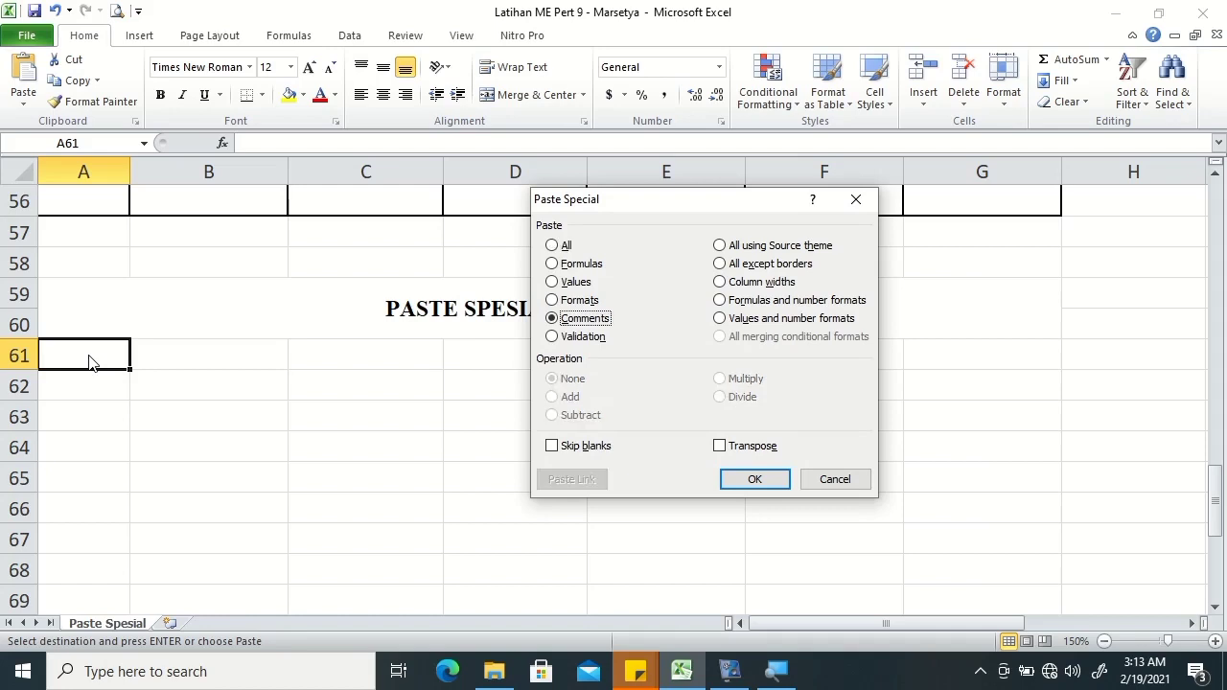
key("Return")
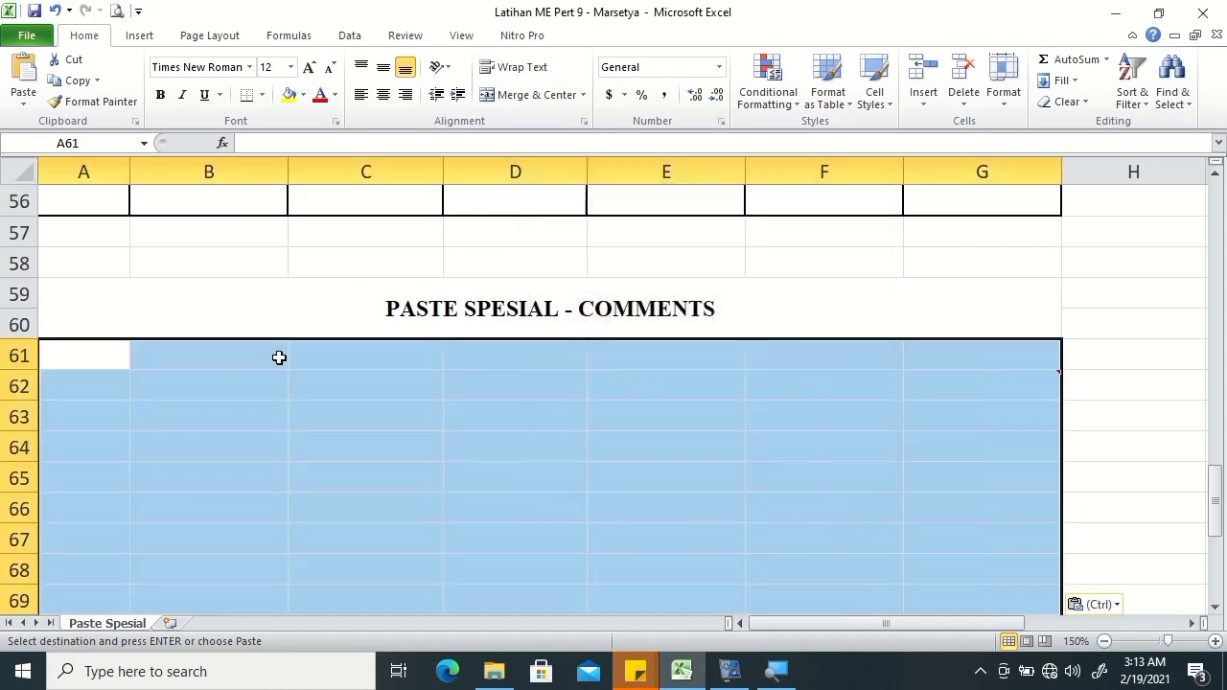
mouse_move(1047, 386)
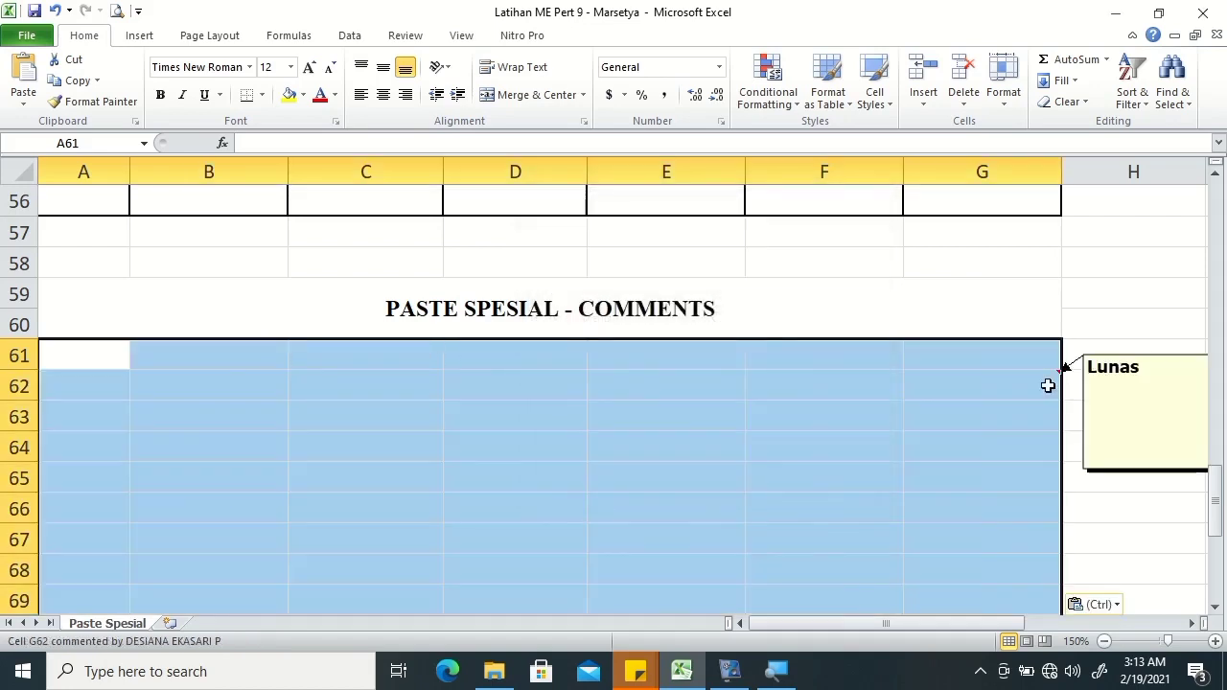
left_click(1215, 608)
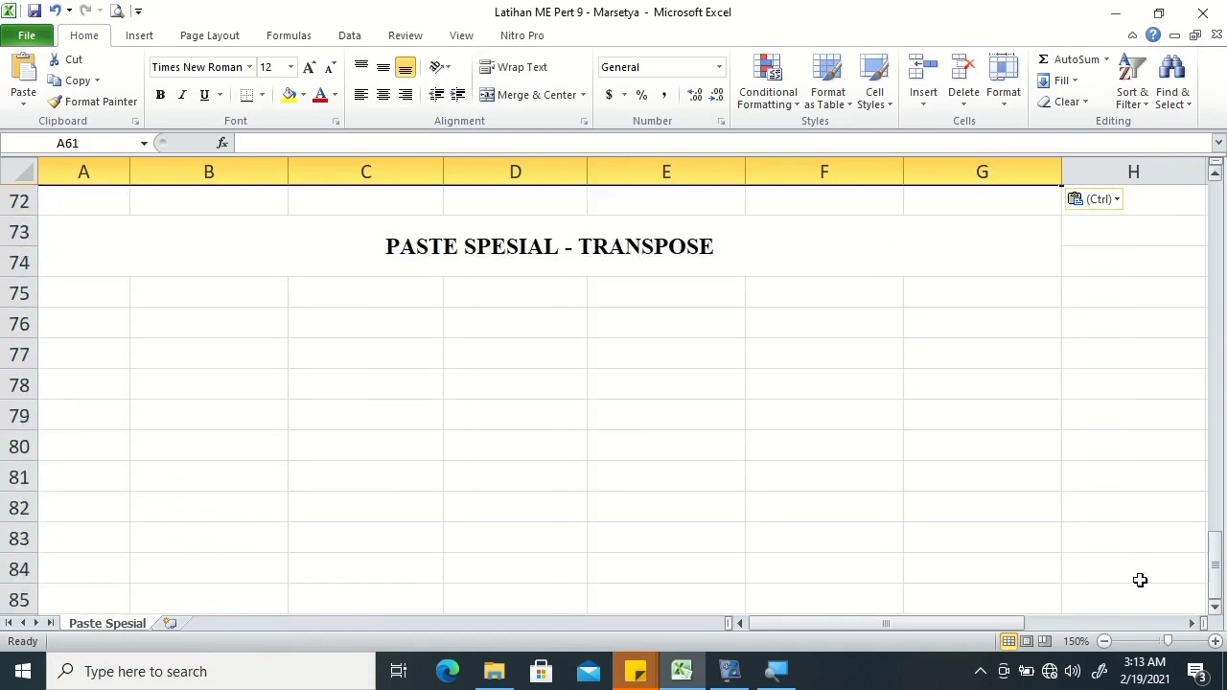
Paste the table into A75 with Paste Special's Transpose option turned on
left_click(106, 299)
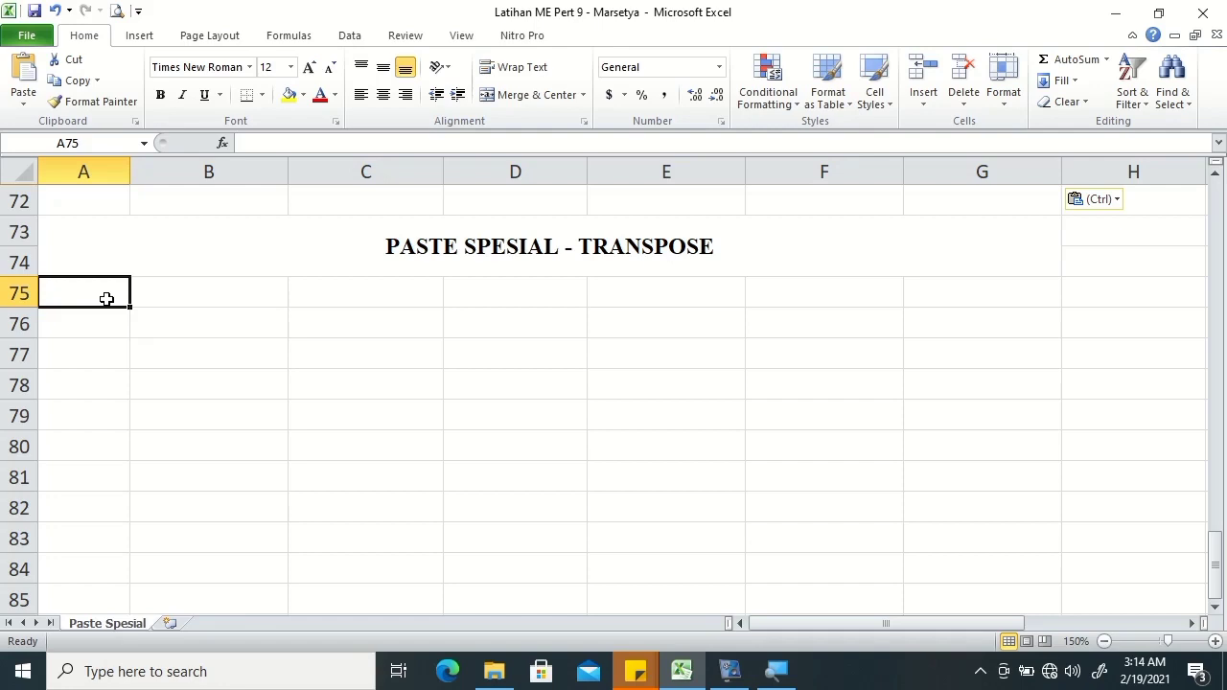
key("ctrl+alt+v")
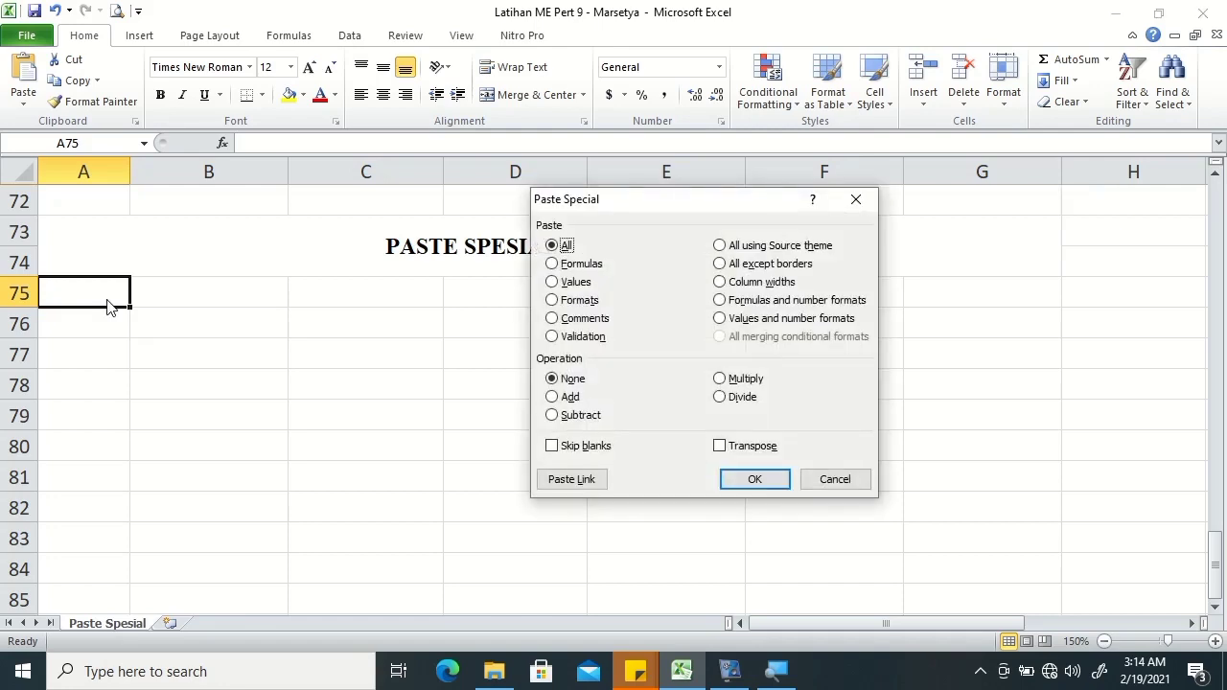
key("alt+e")
key("Return")
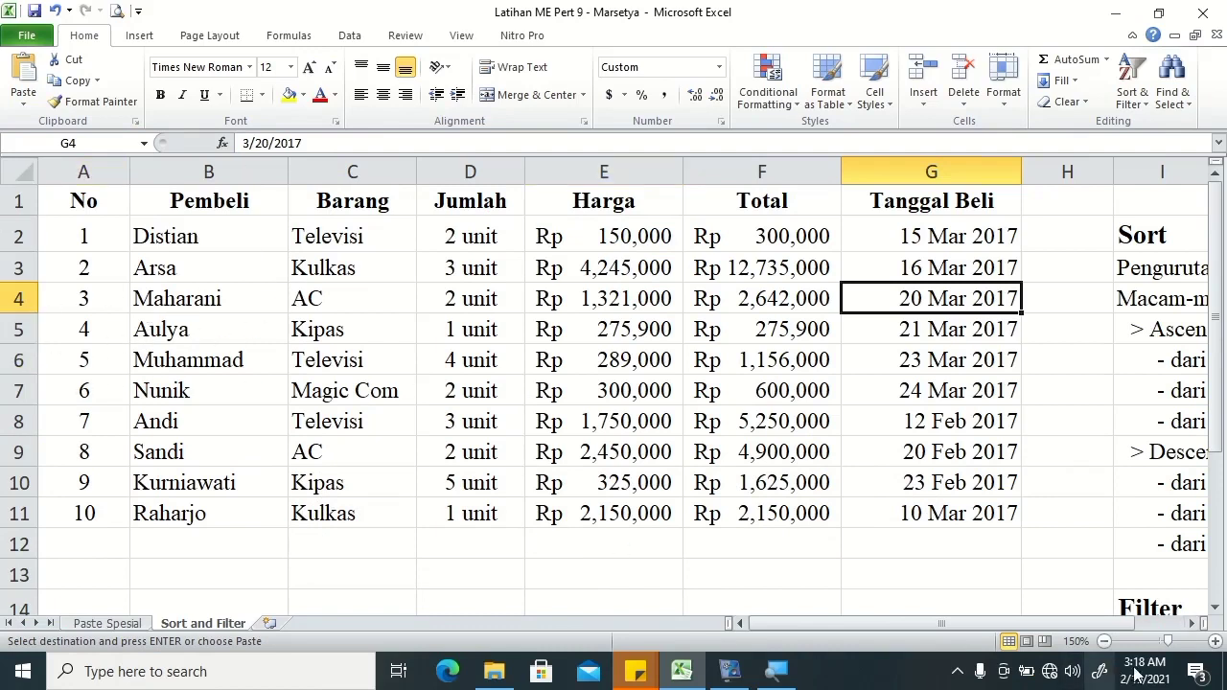
left_click(1193, 624)
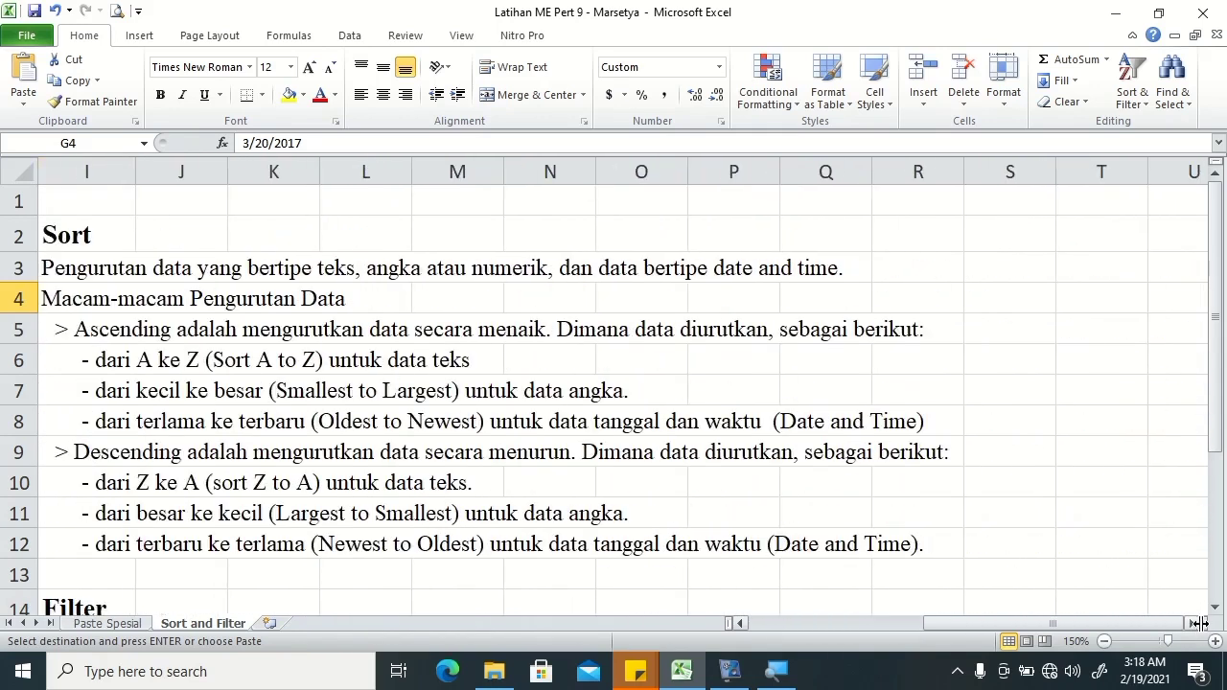
left_click(1215, 607)
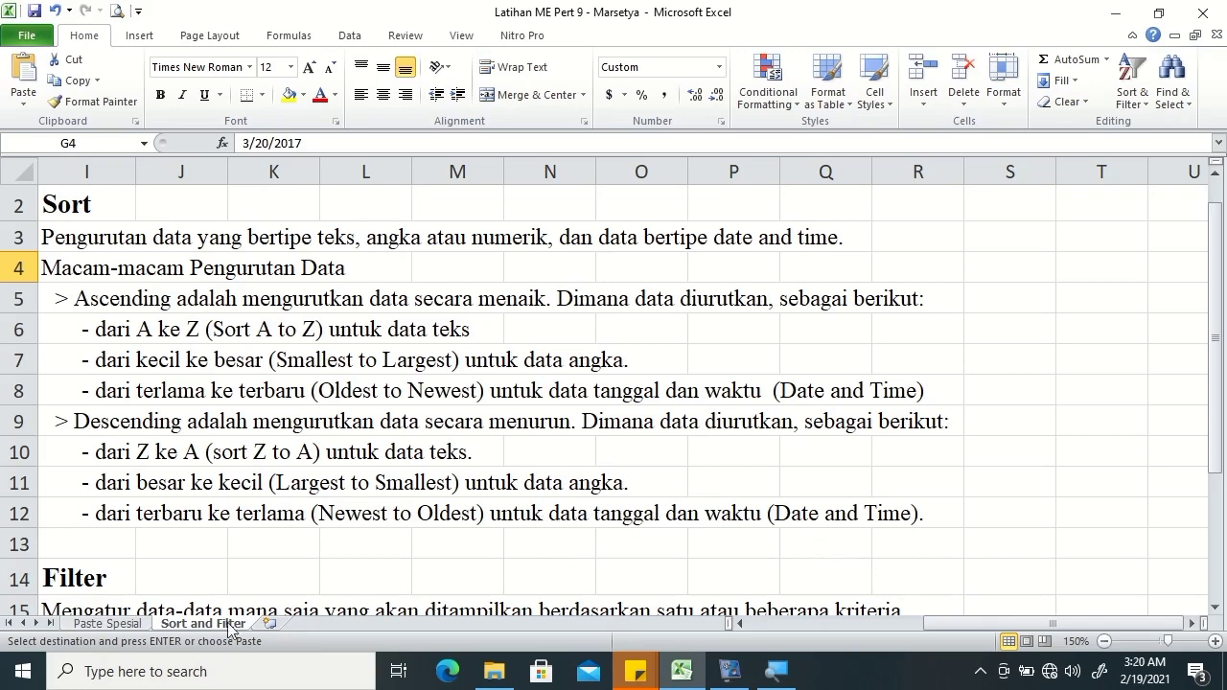
left_click(1214, 607)
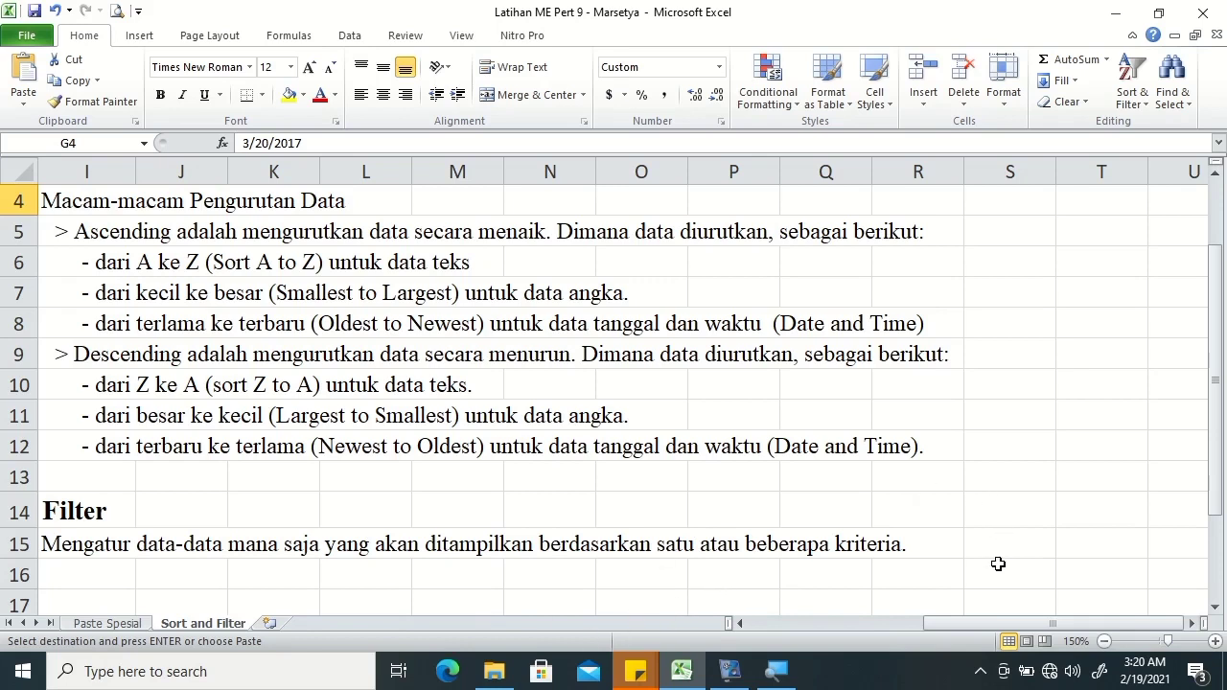
left_click_drag(970, 621, 858, 621)
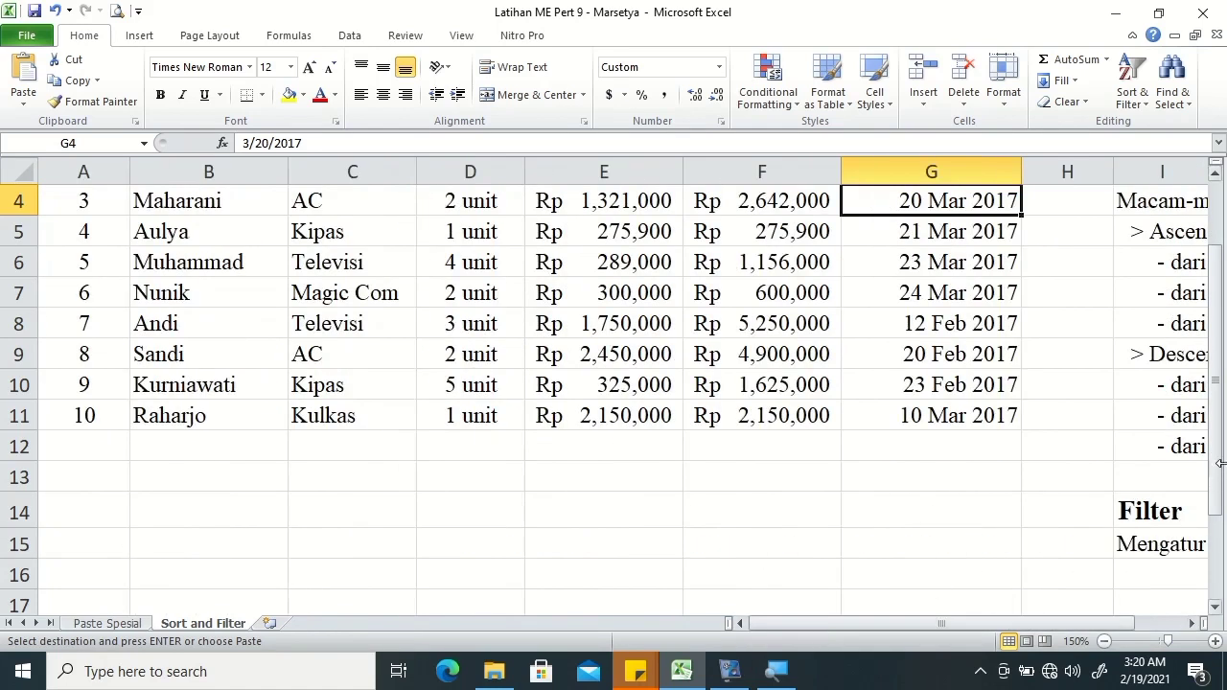
left_click_drag(1217, 441, 1216, 321)
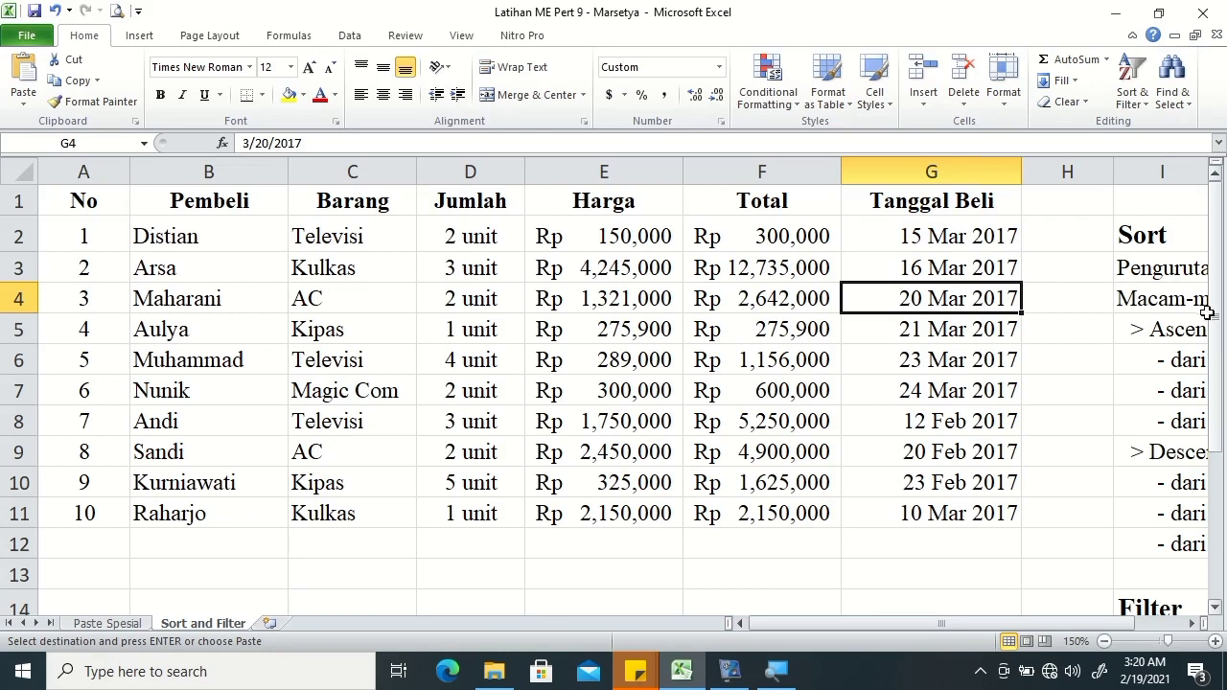
left_click(240, 239)
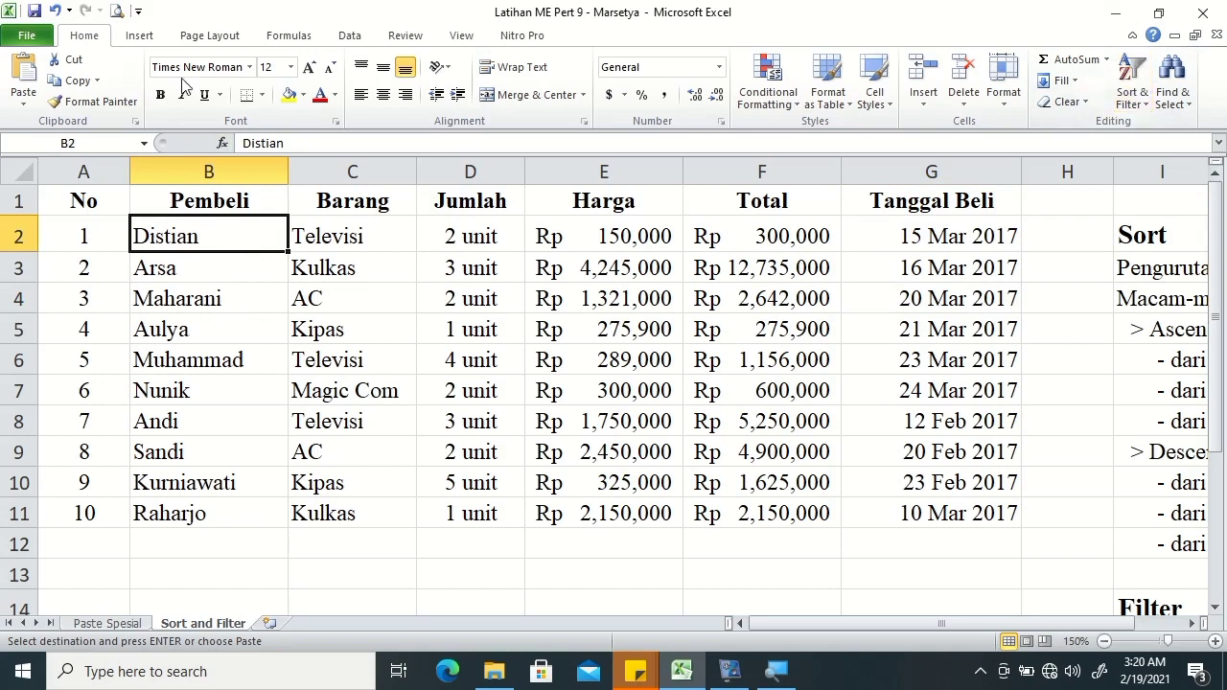
Sort the purchase table A to Z by Pembeli, running from Andi to Sandi
left_click(1156, 101)
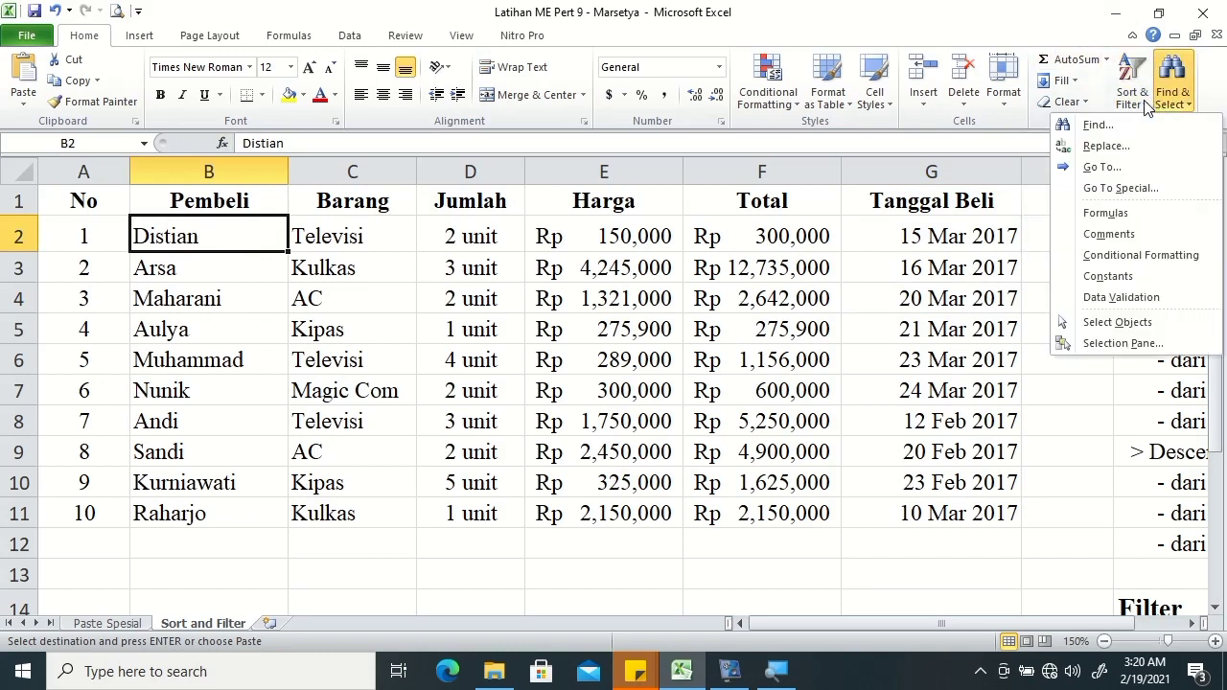
left_click(1131, 96)
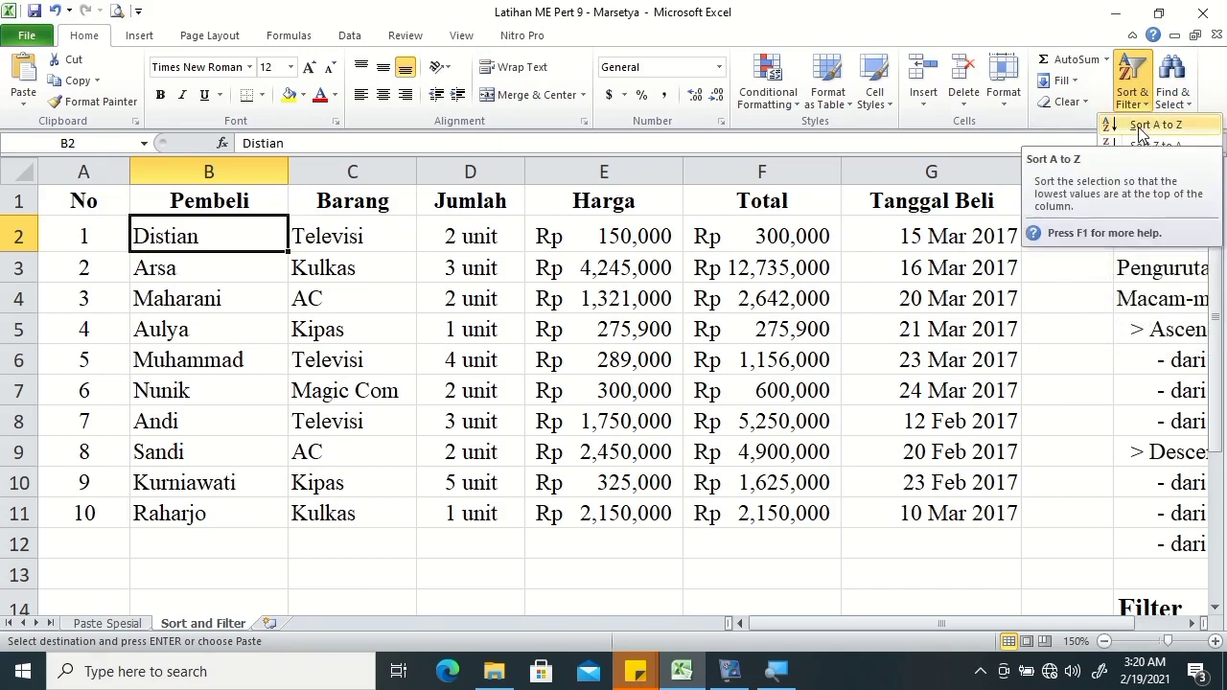
key("Escape")
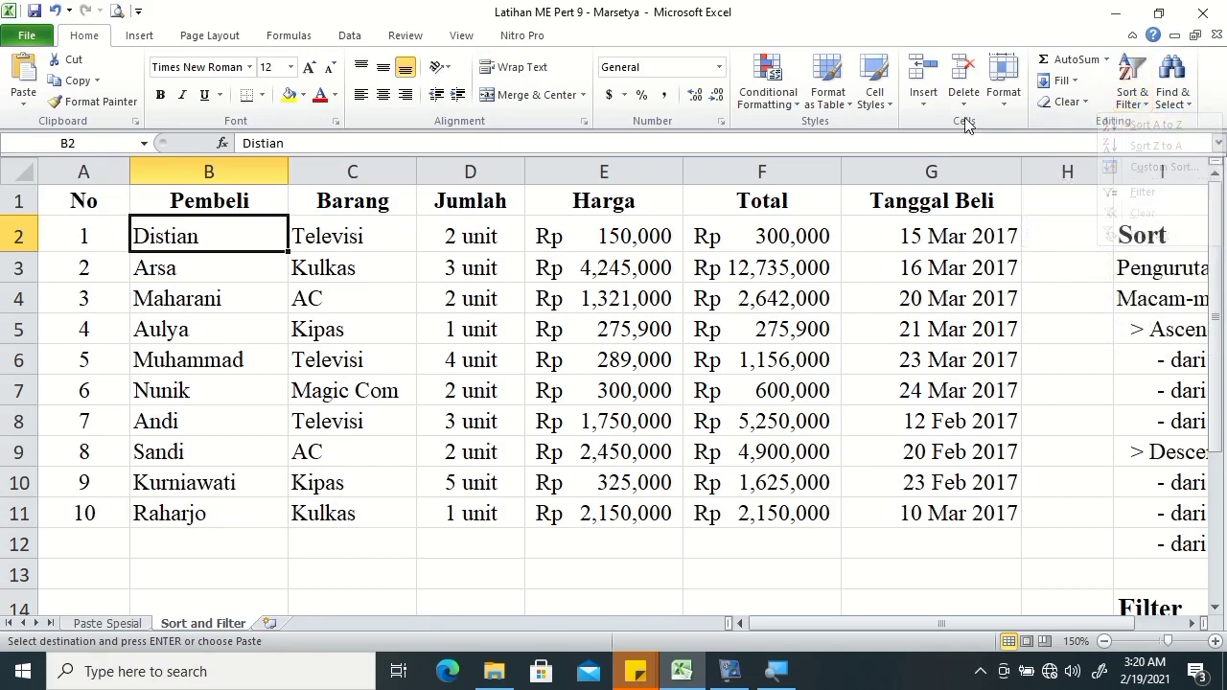
left_click(350, 36)
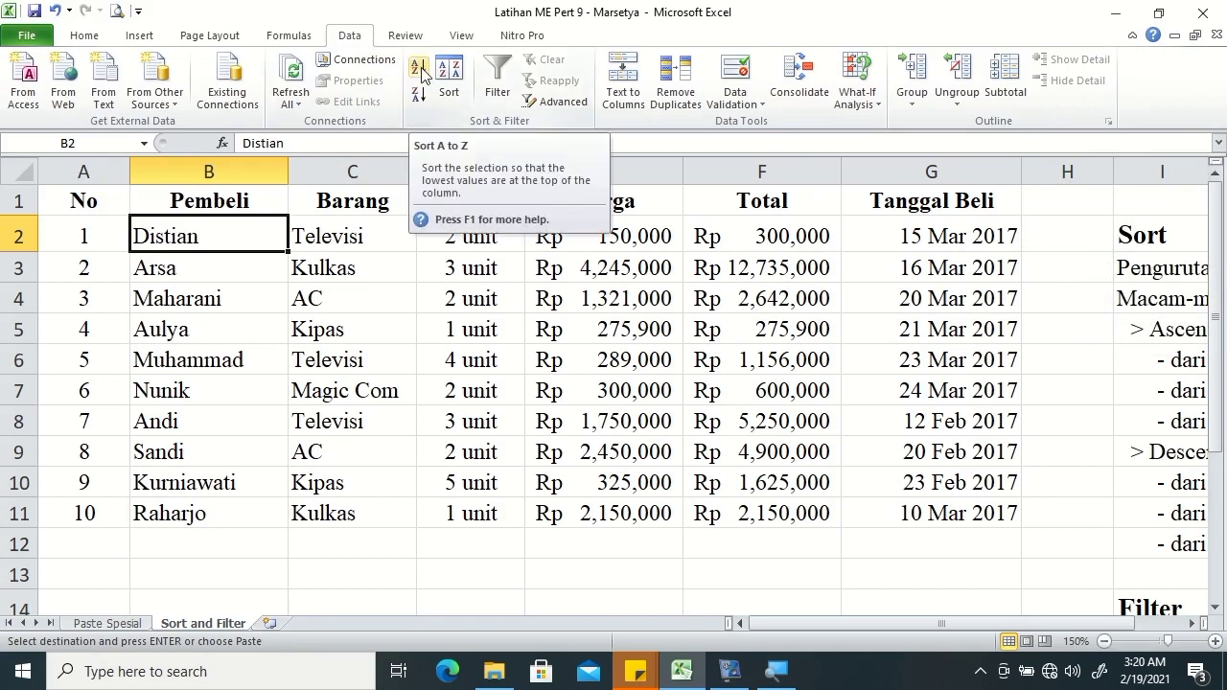
left_click(84, 35)
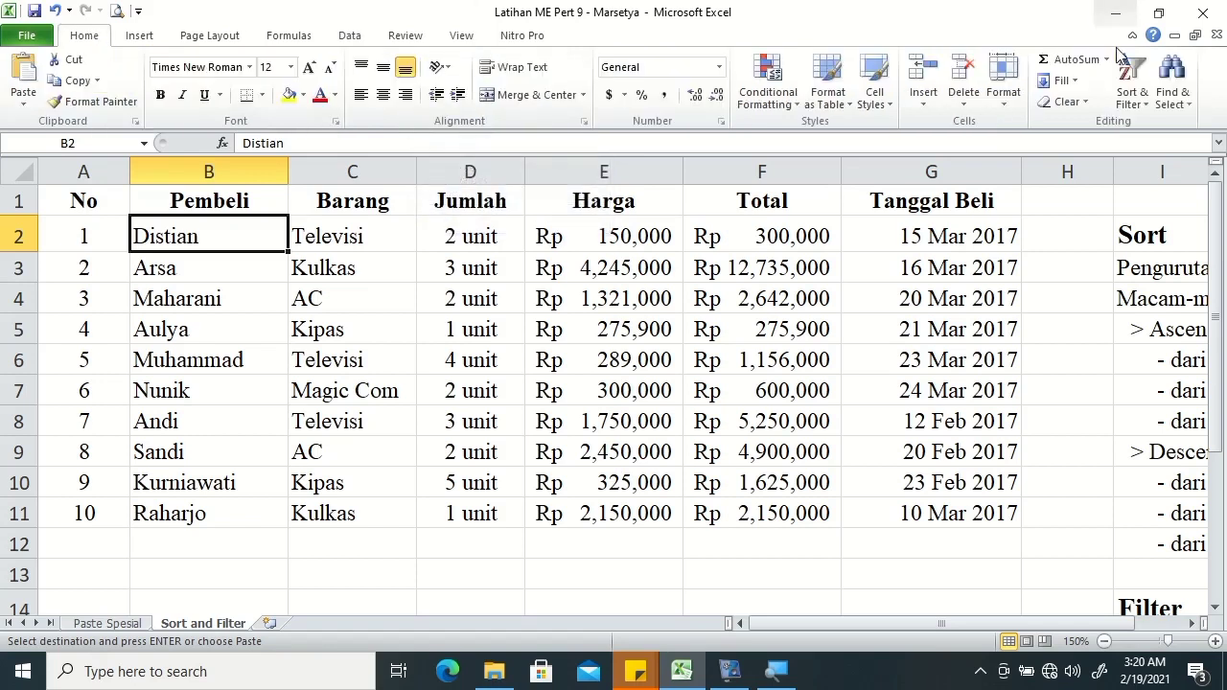
left_click(1131, 77)
left_click(1139, 122)
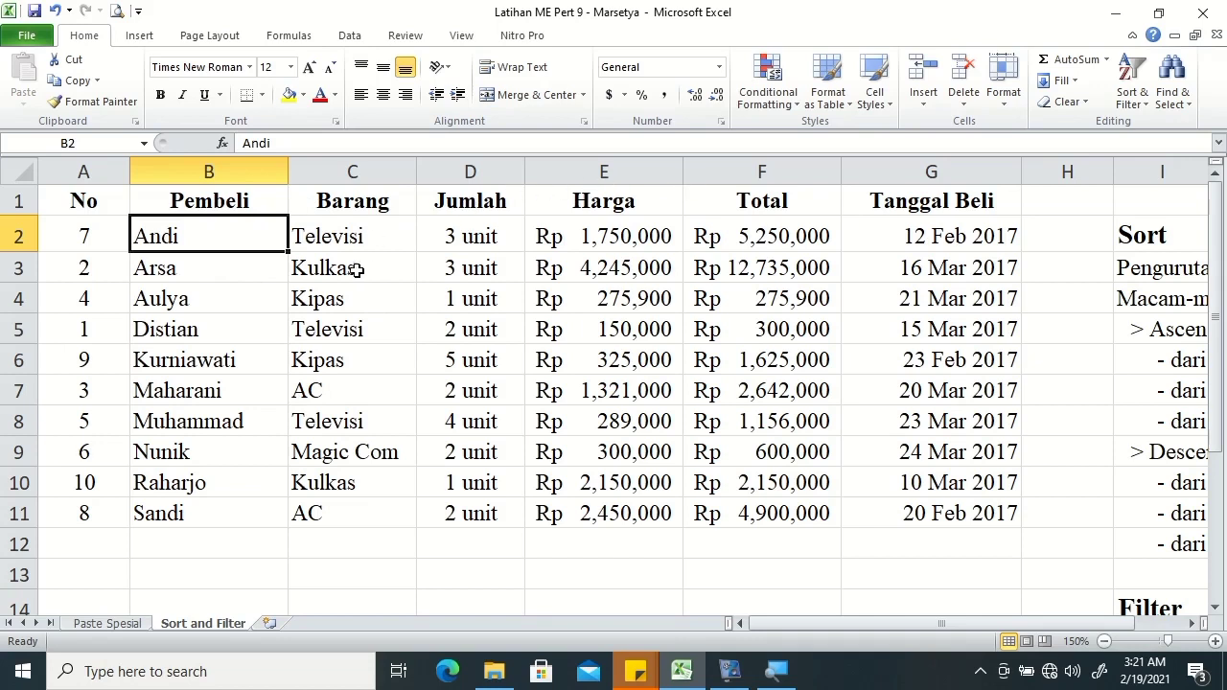
left_click(1145, 96)
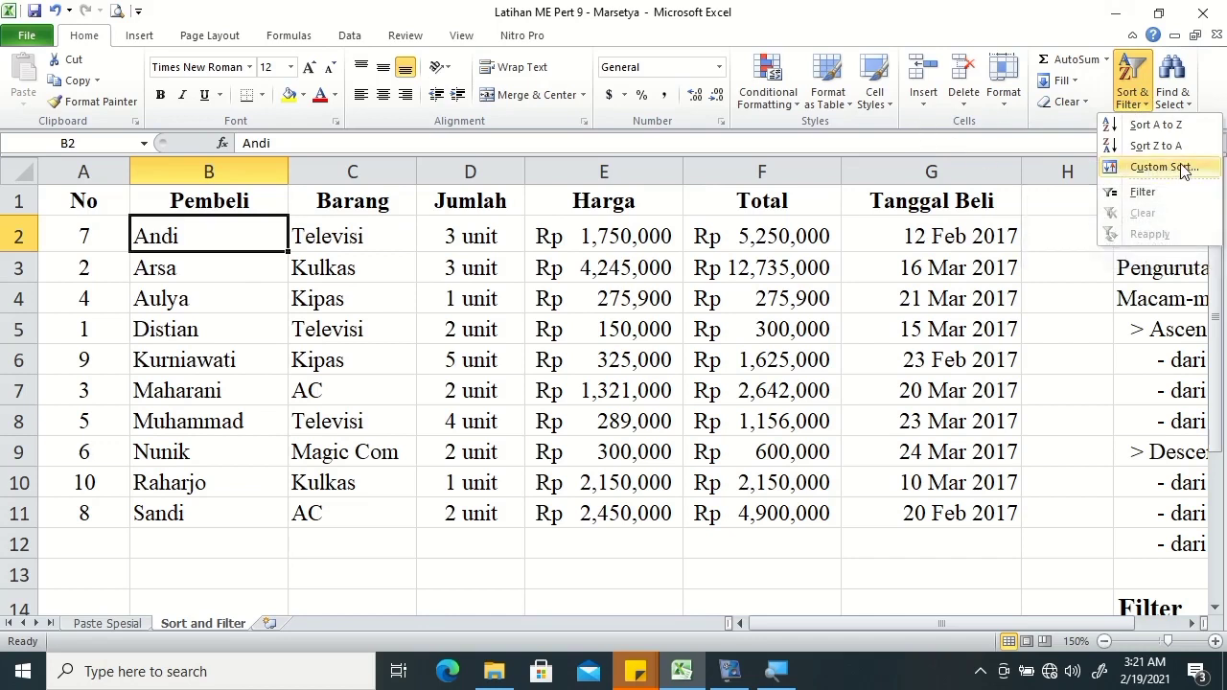
Define a two-level sort: Barang A to Z, then Harga Largest to Smallest
left_click(347, 38)
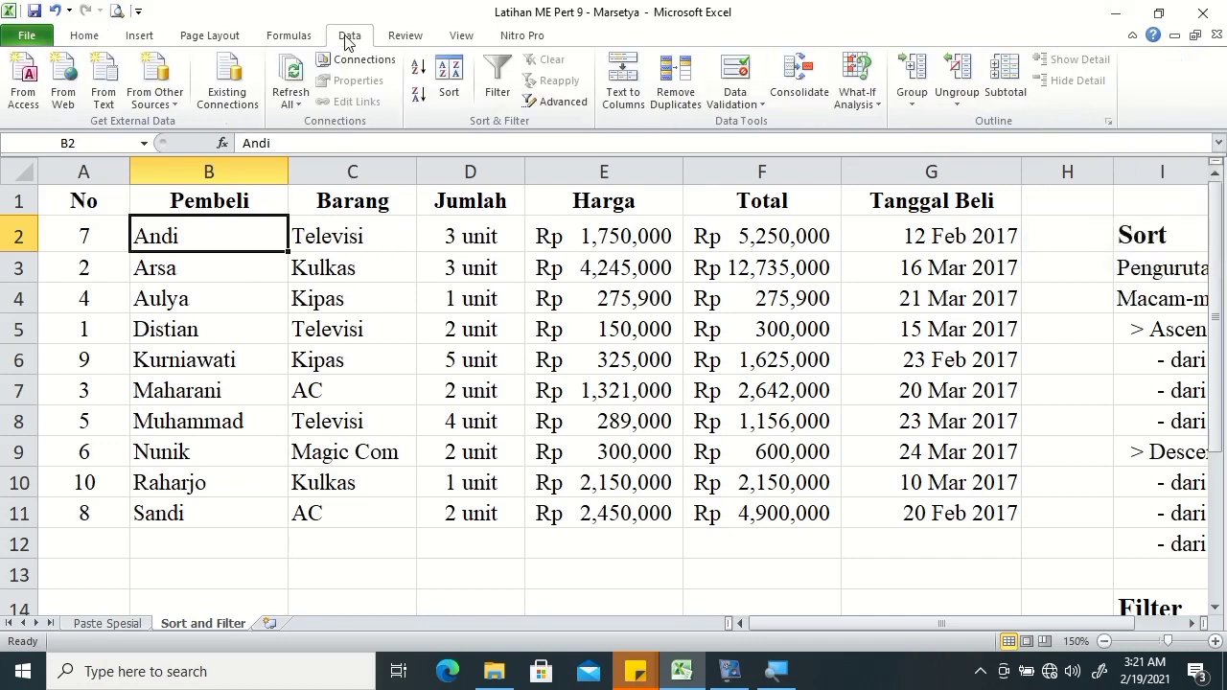
left_click(451, 81)
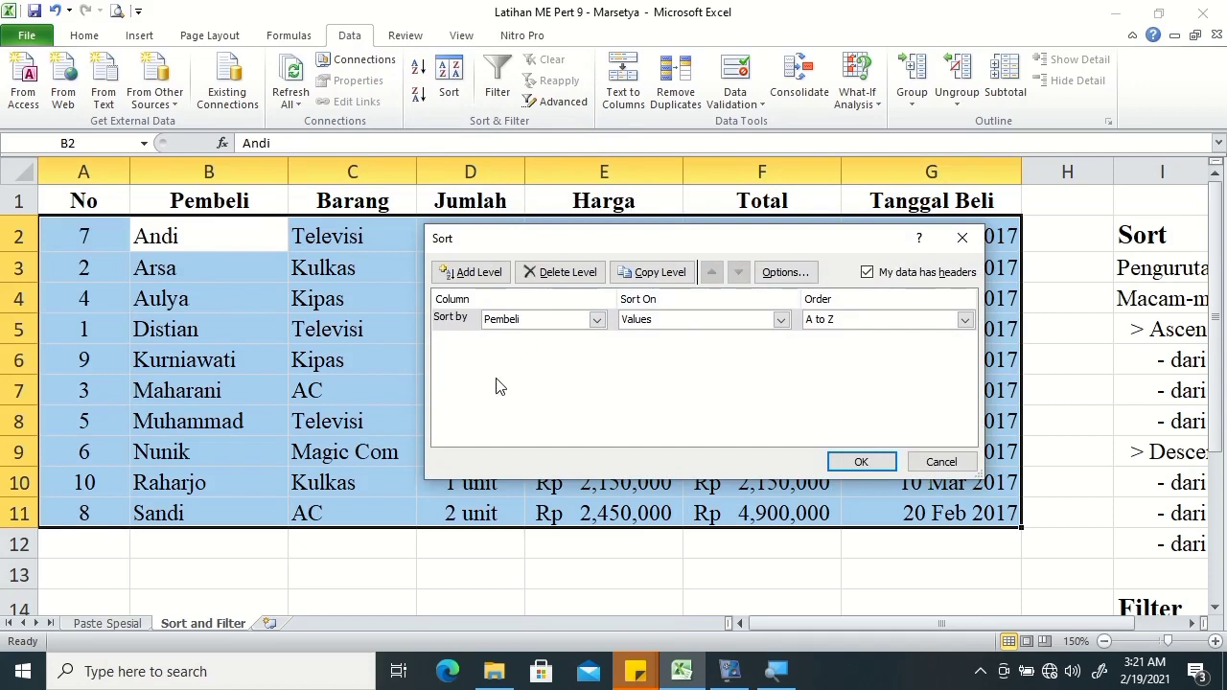
left_click_drag(494, 240, 568, 163)
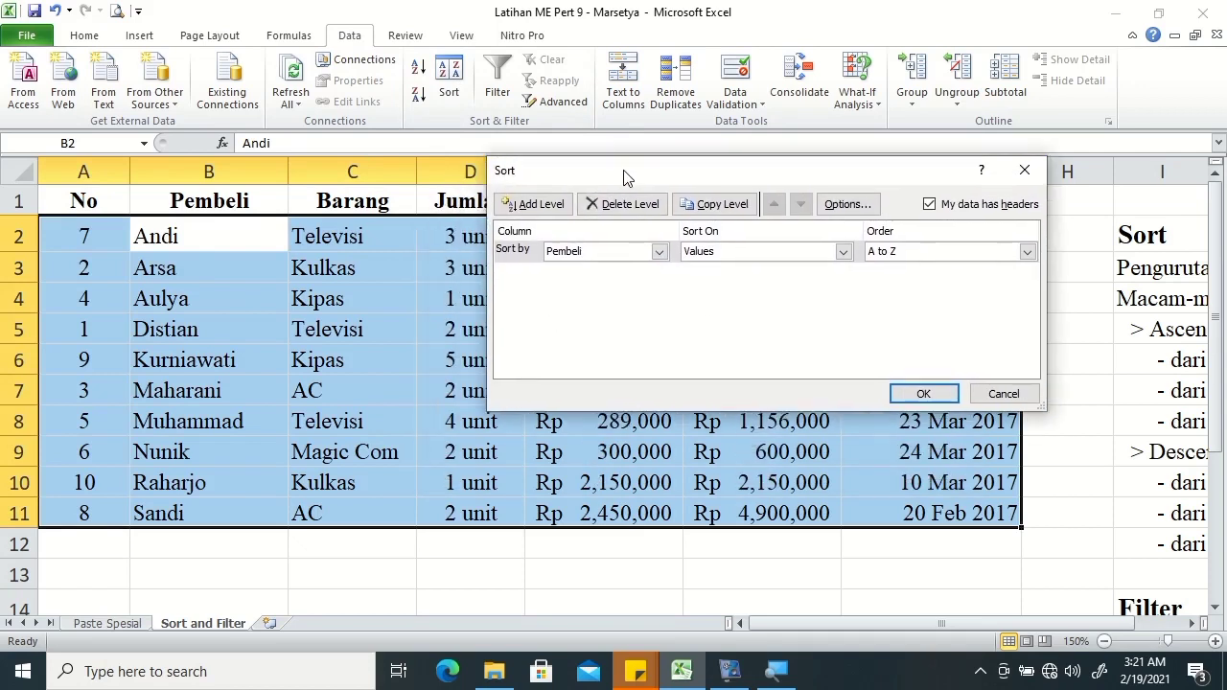
left_click(619, 245)
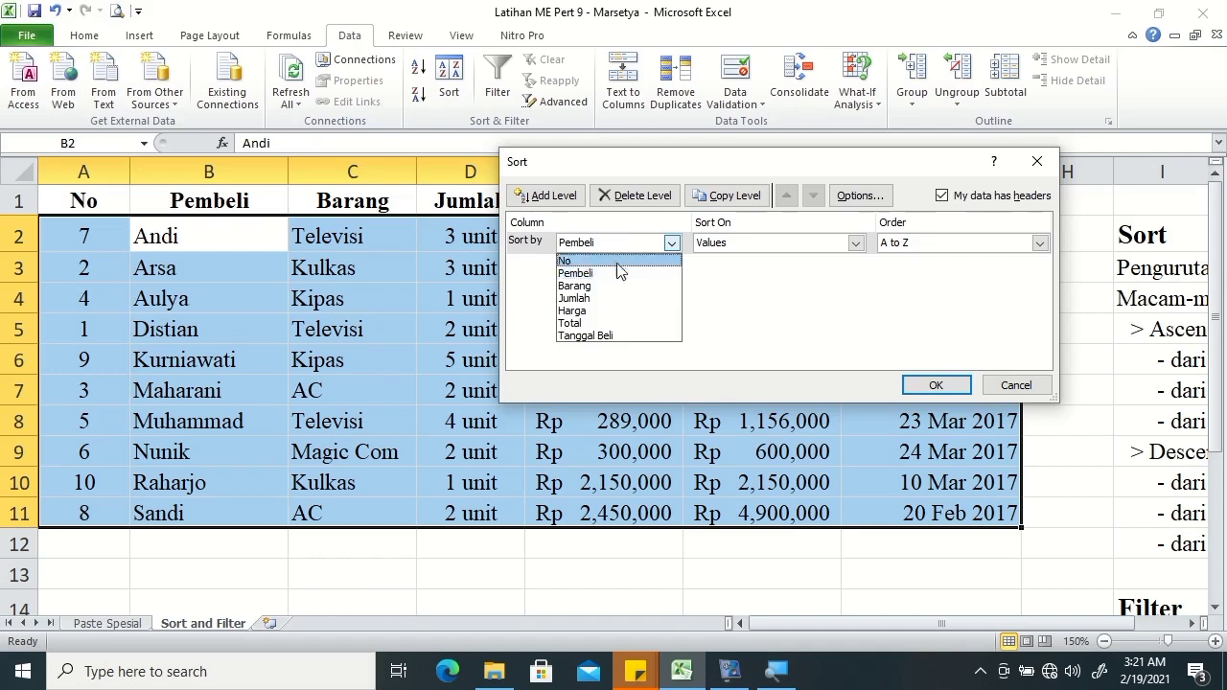
left_click(614, 285)
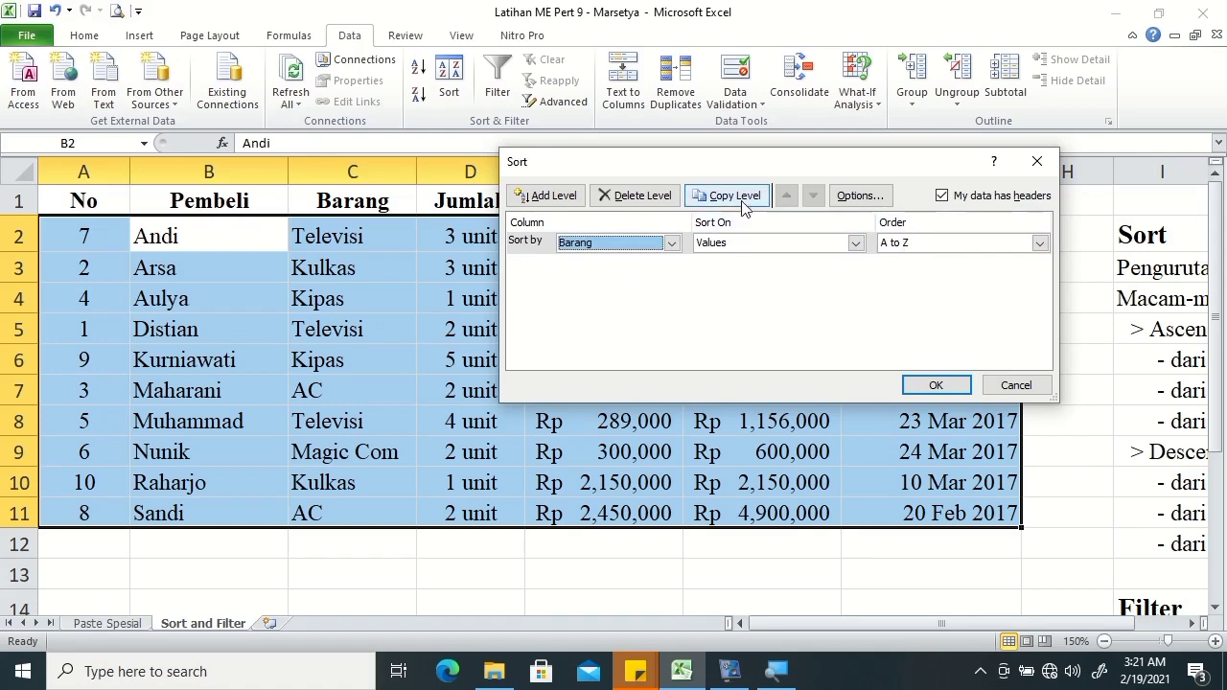
left_click(530, 202)
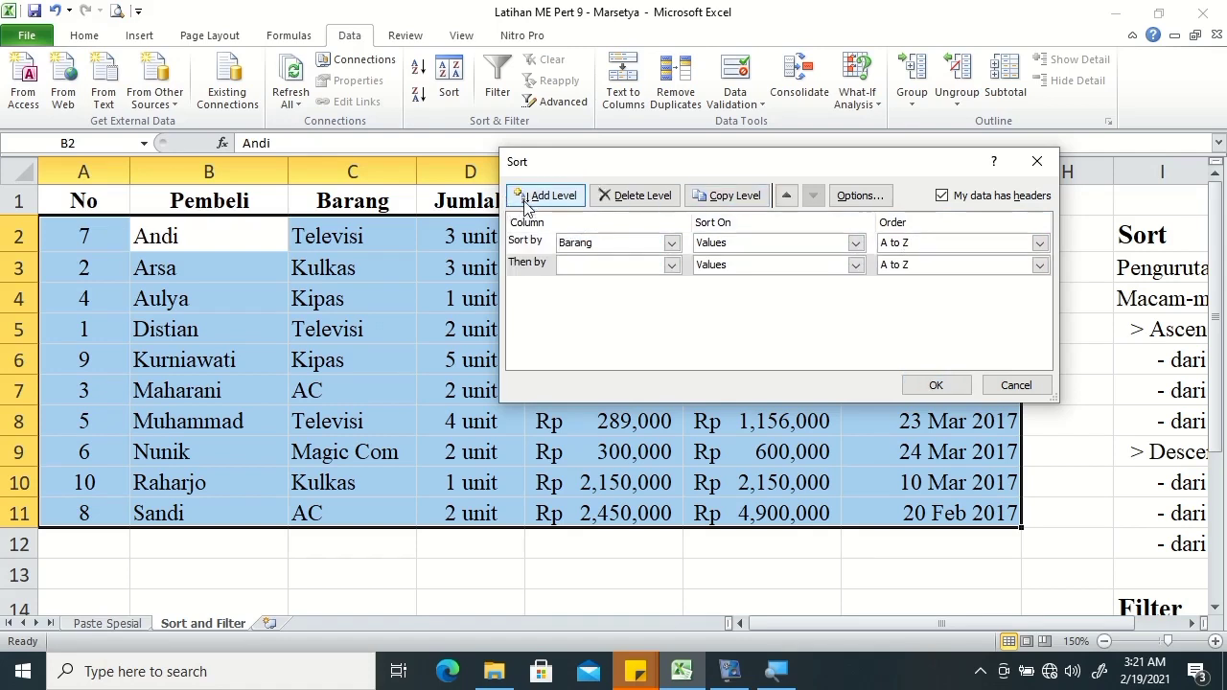
left_click(573, 269)
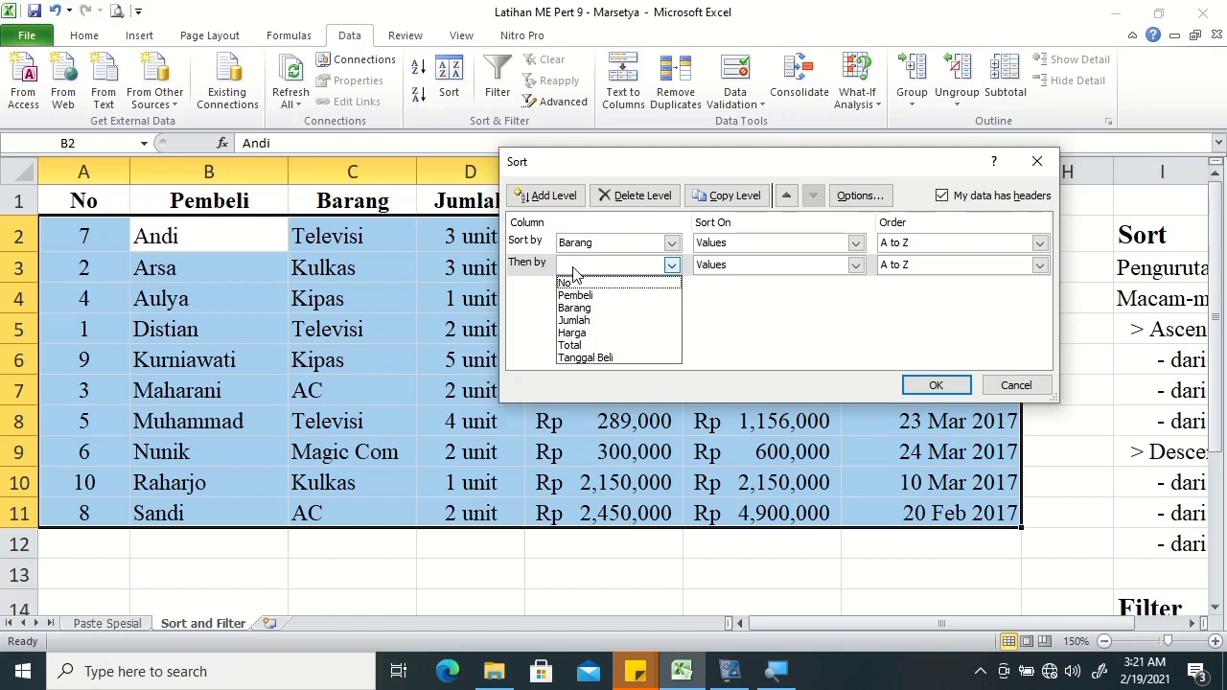
left_click(589, 332)
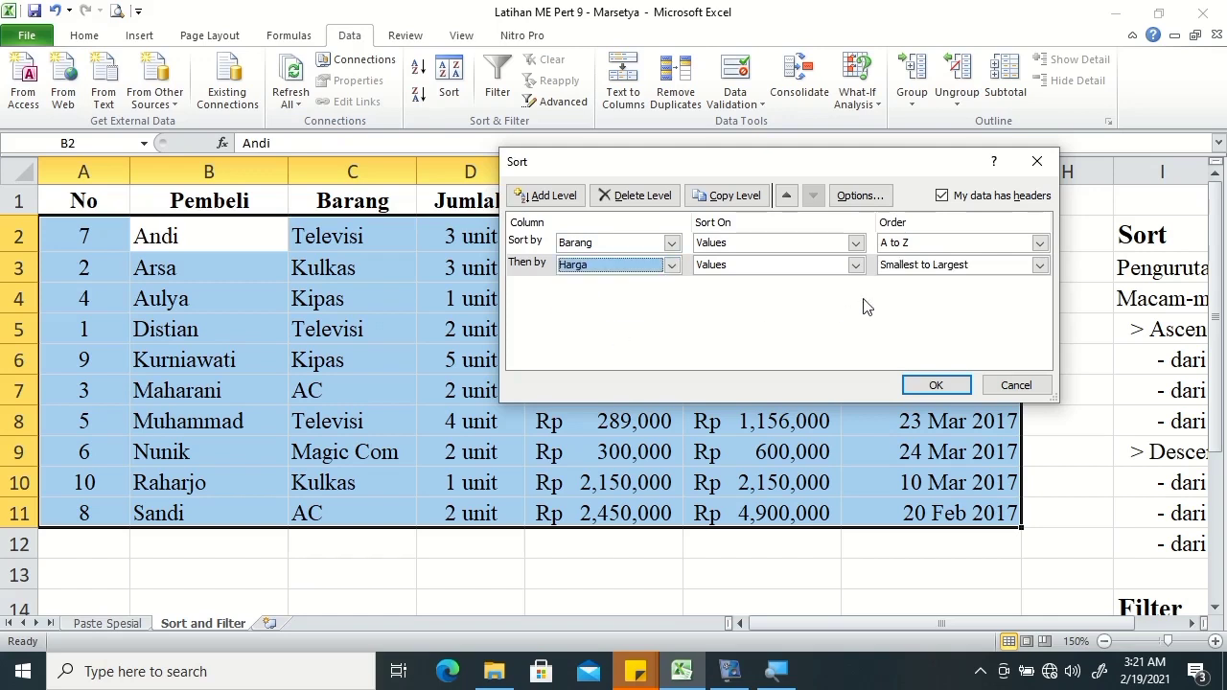
left_click(935, 265)
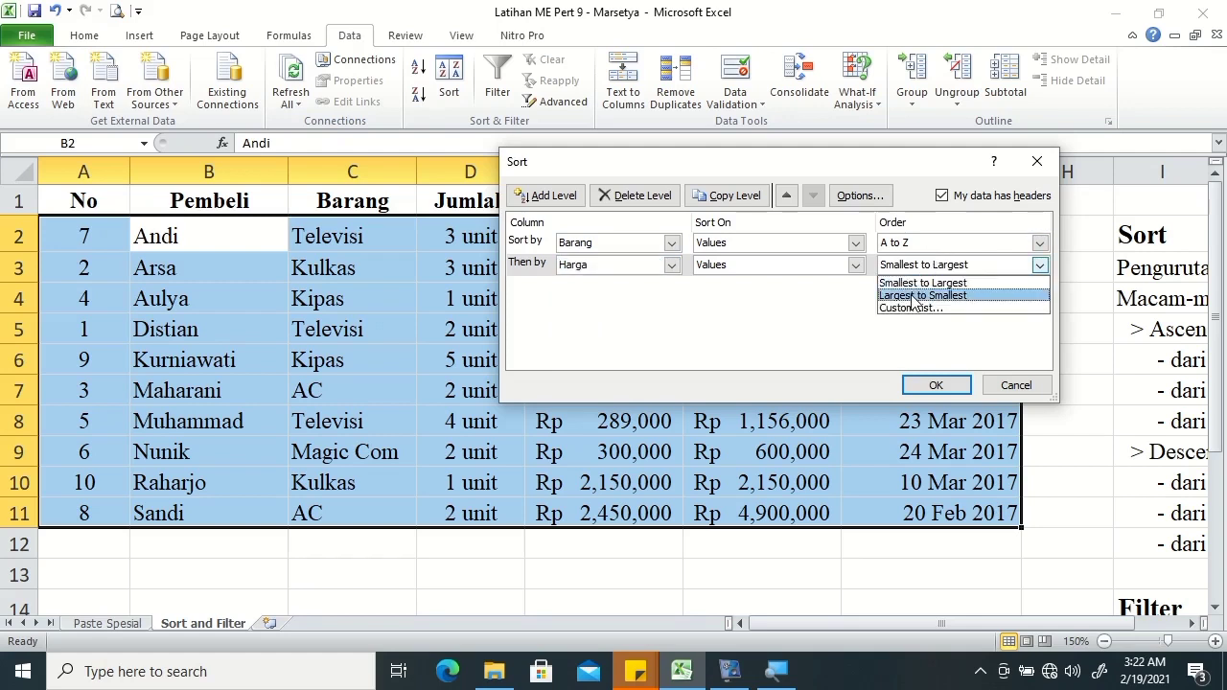
left_click(913, 295)
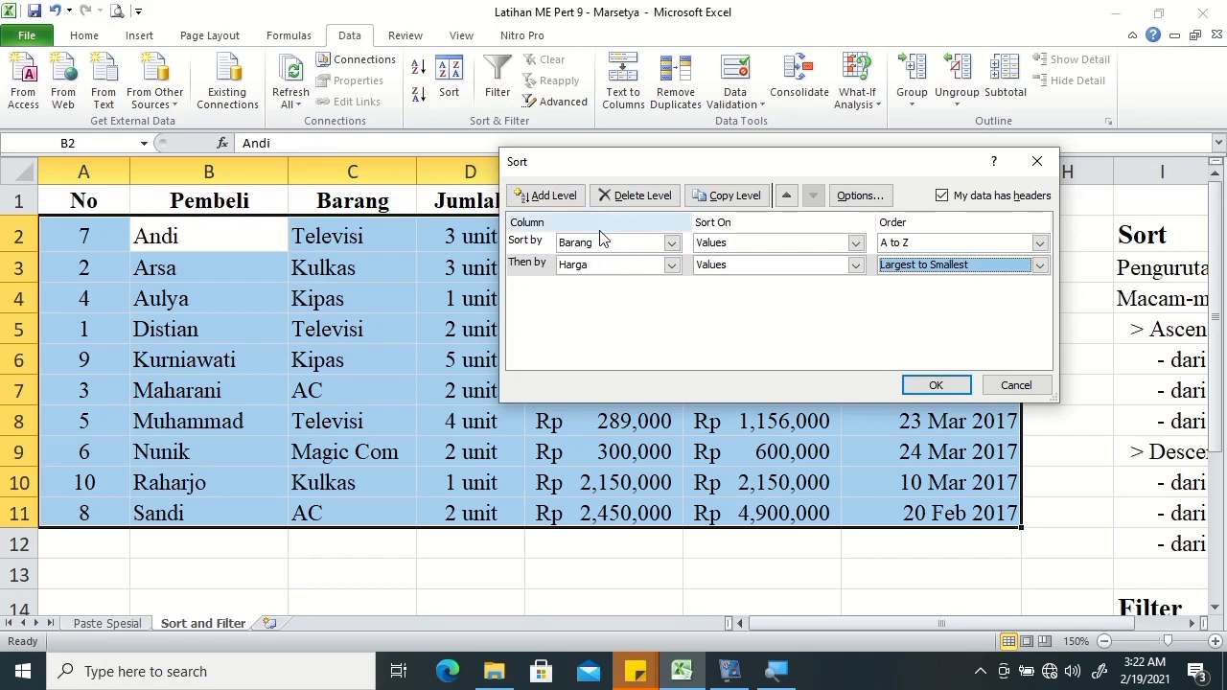
left_click(741, 243)
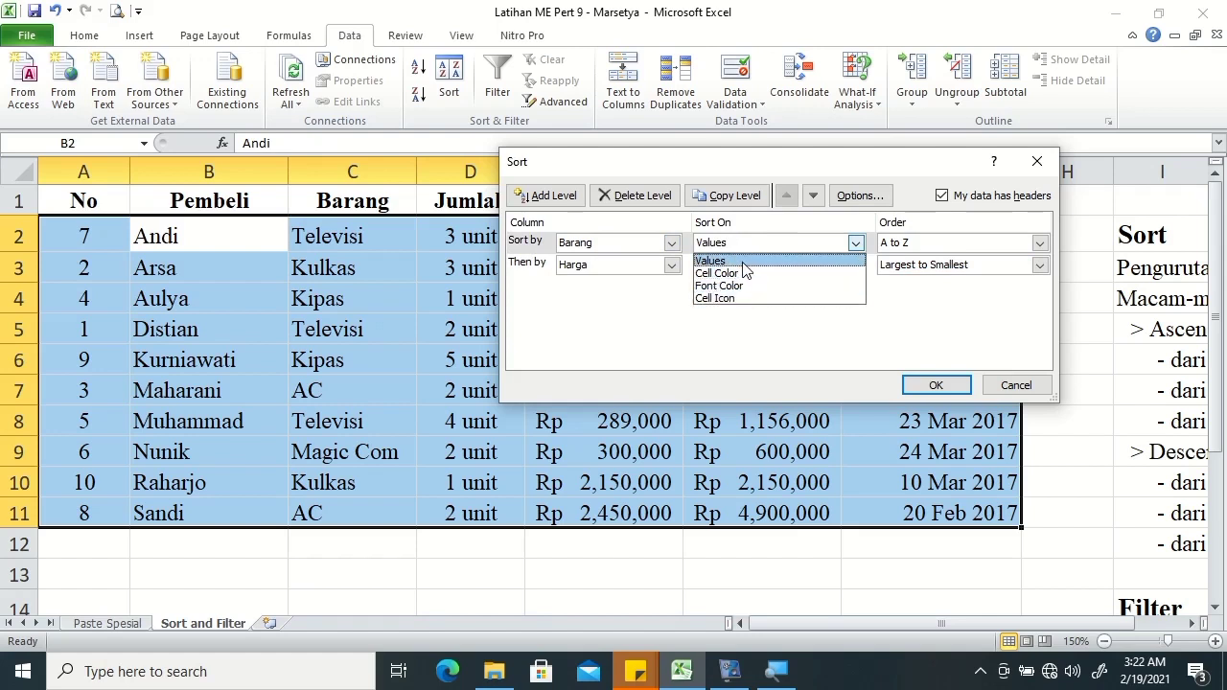
left_click(743, 265)
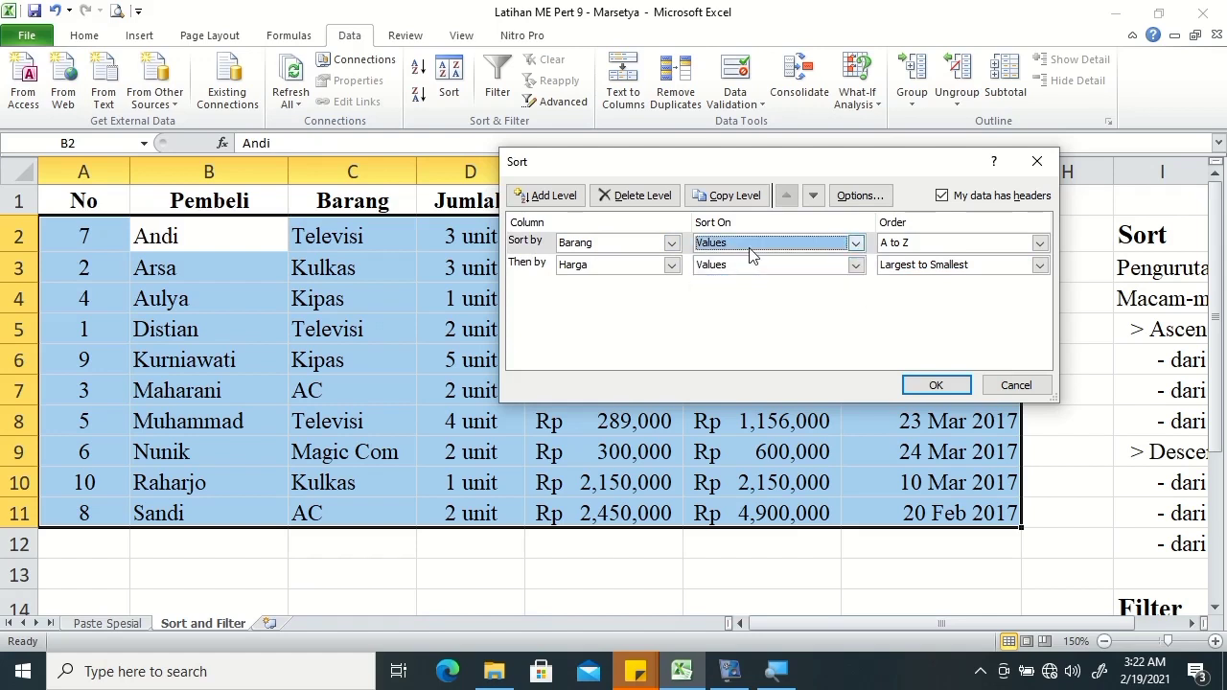
left_click(925, 246)
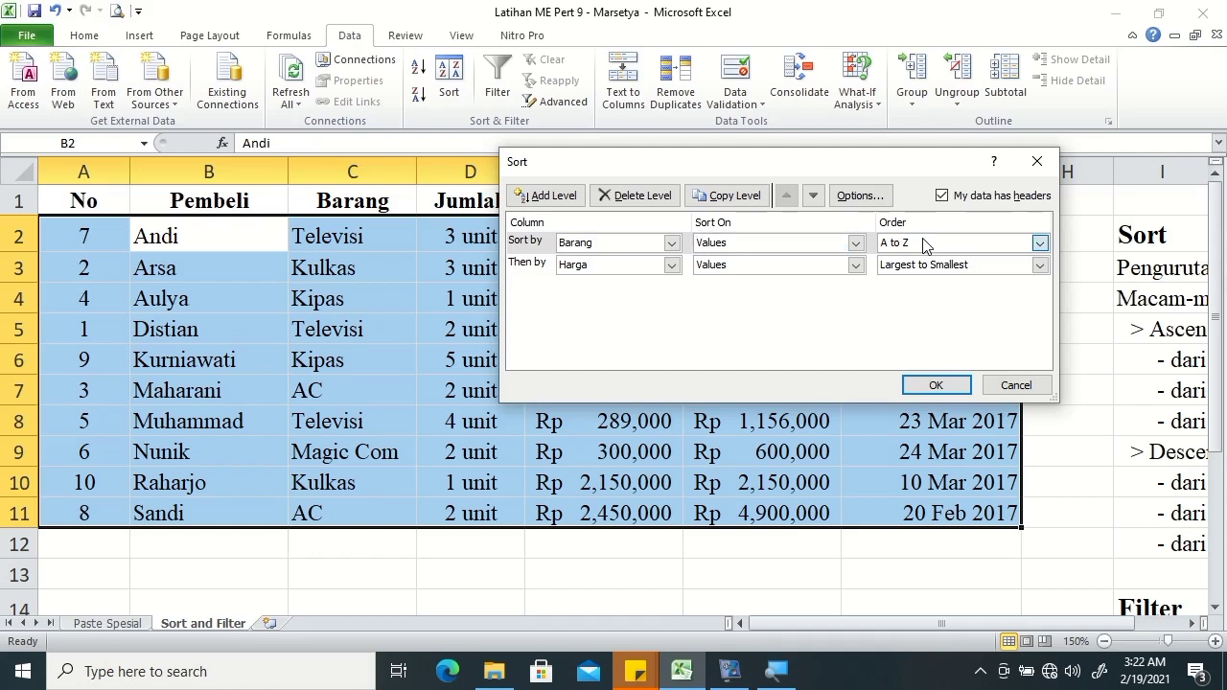
left_click(925, 246)
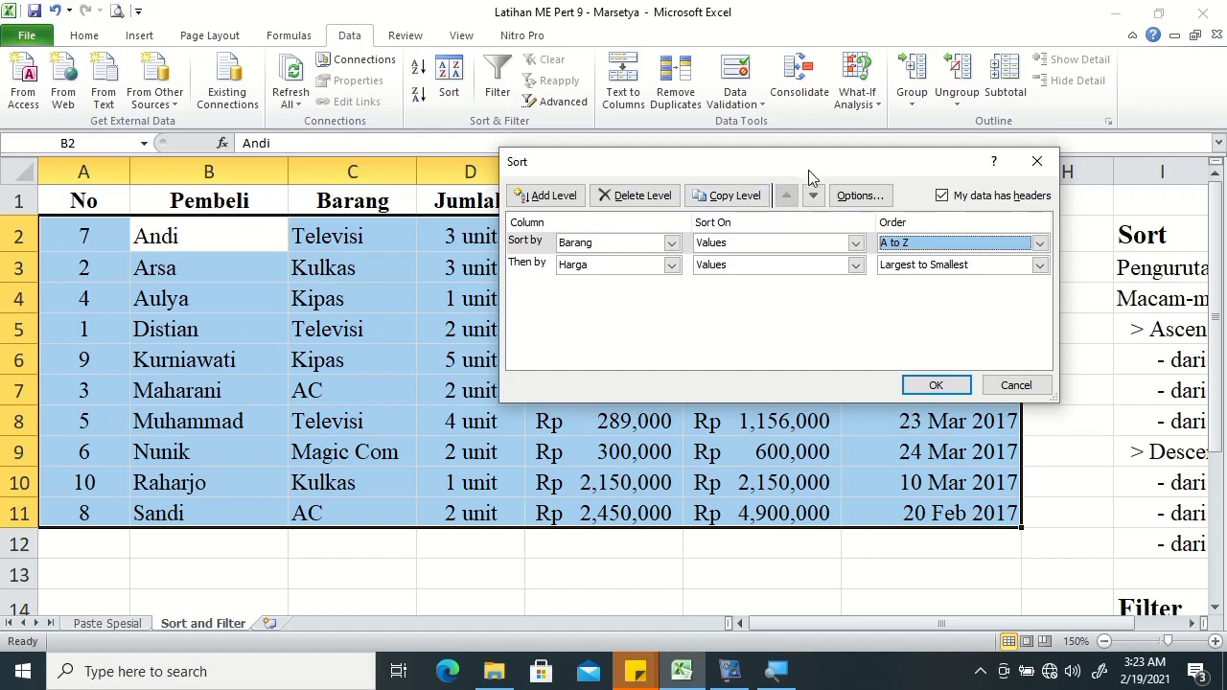
left_click(630, 252)
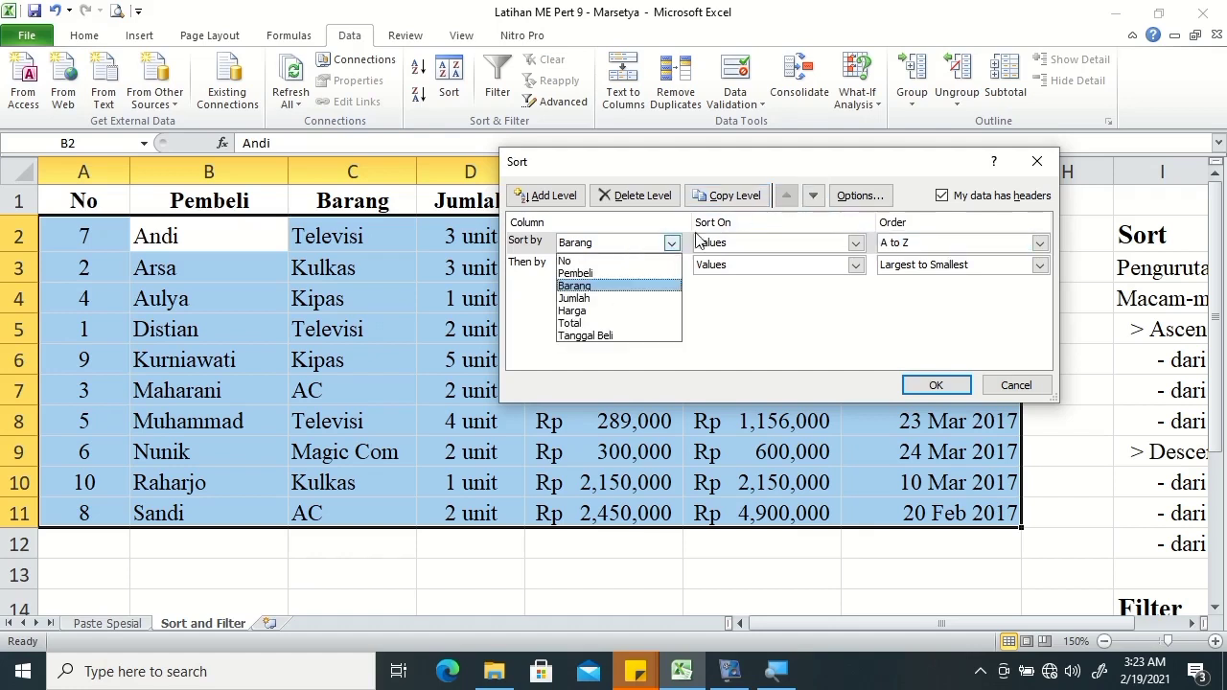
left_click(526, 246)
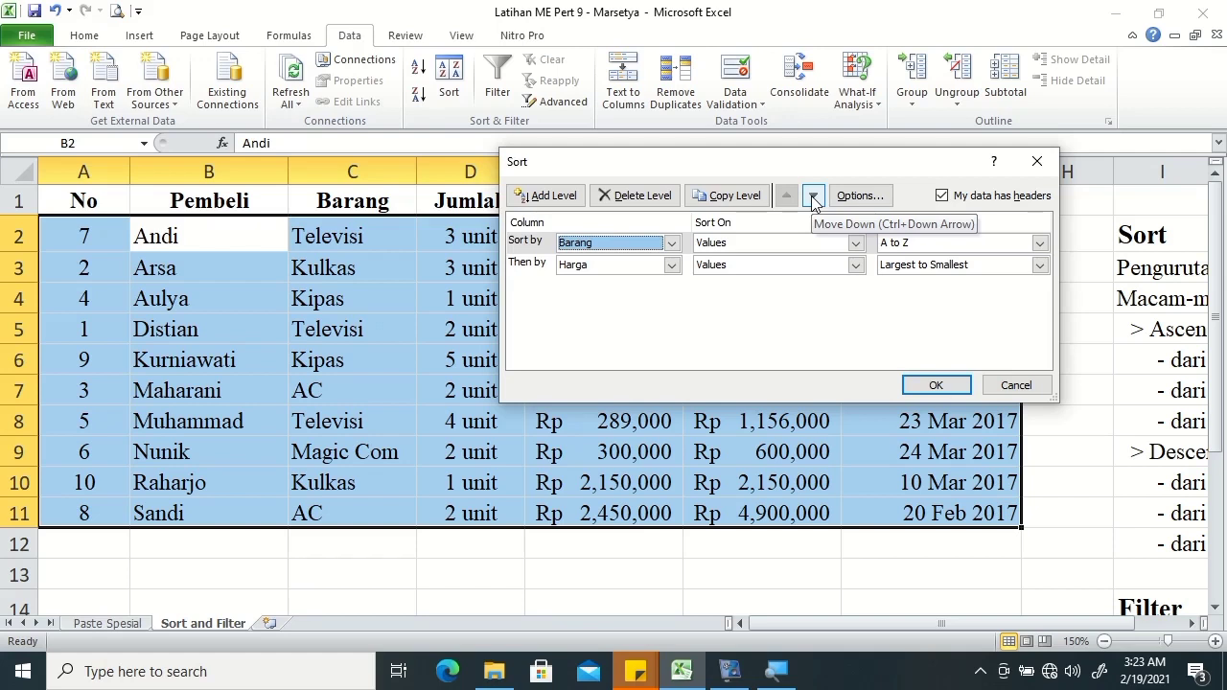
left_click(812, 196)
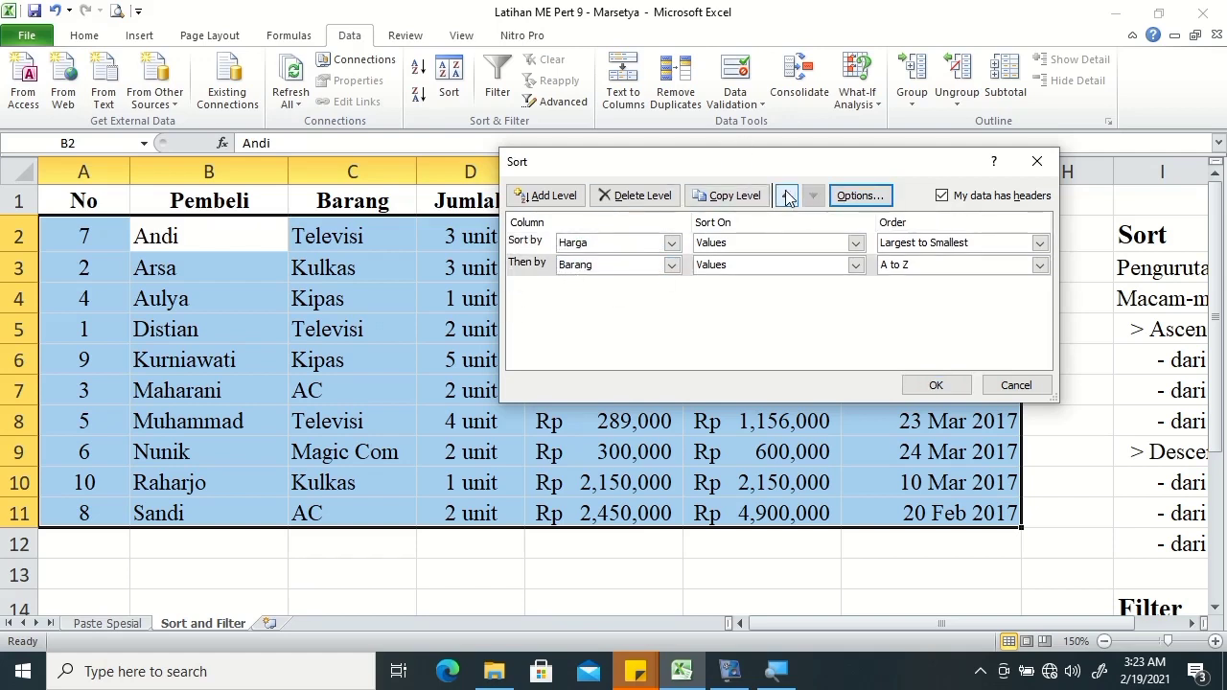
left_click(786, 197)
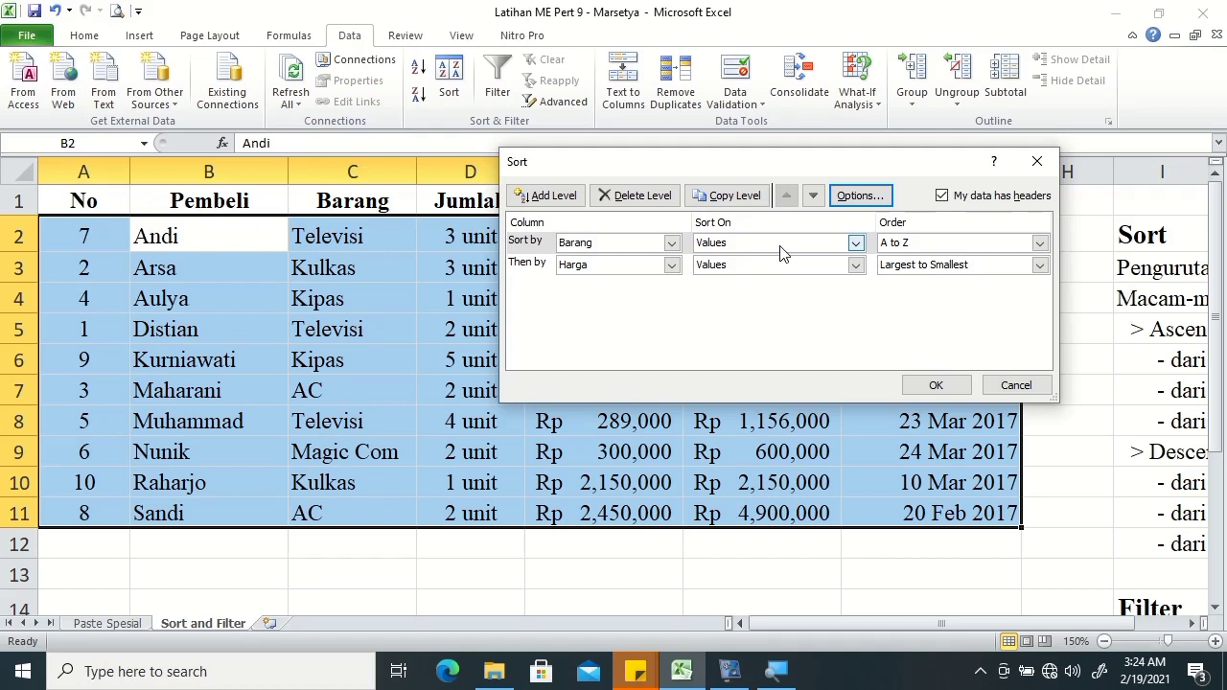
Apply the Barang A-to-Z sort, then re-sort with Harga set to Smallest to Largest
left_click(934, 386)
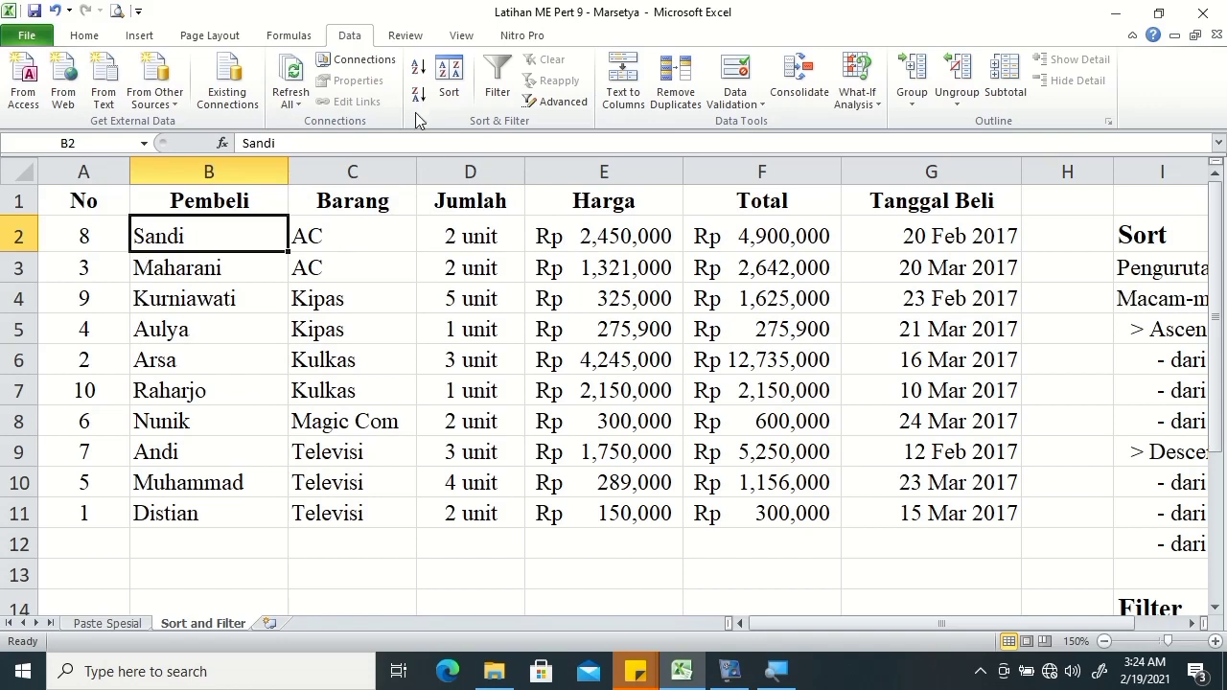
left_click(449, 85)
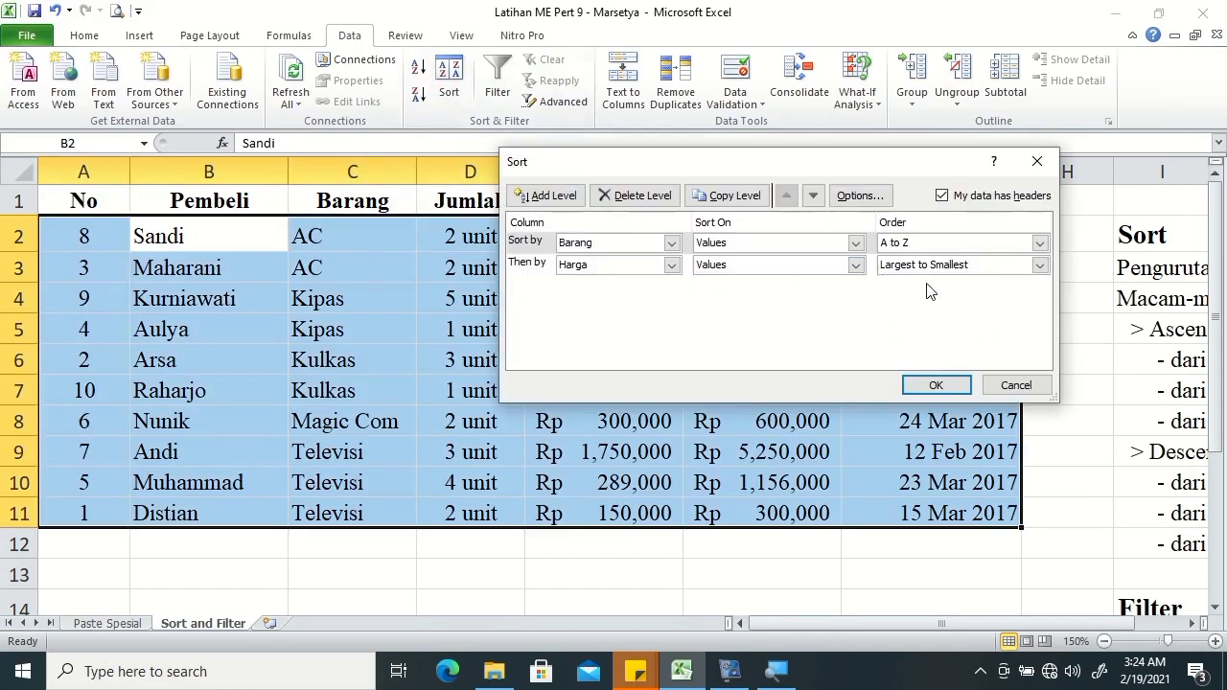
left_click(947, 265)
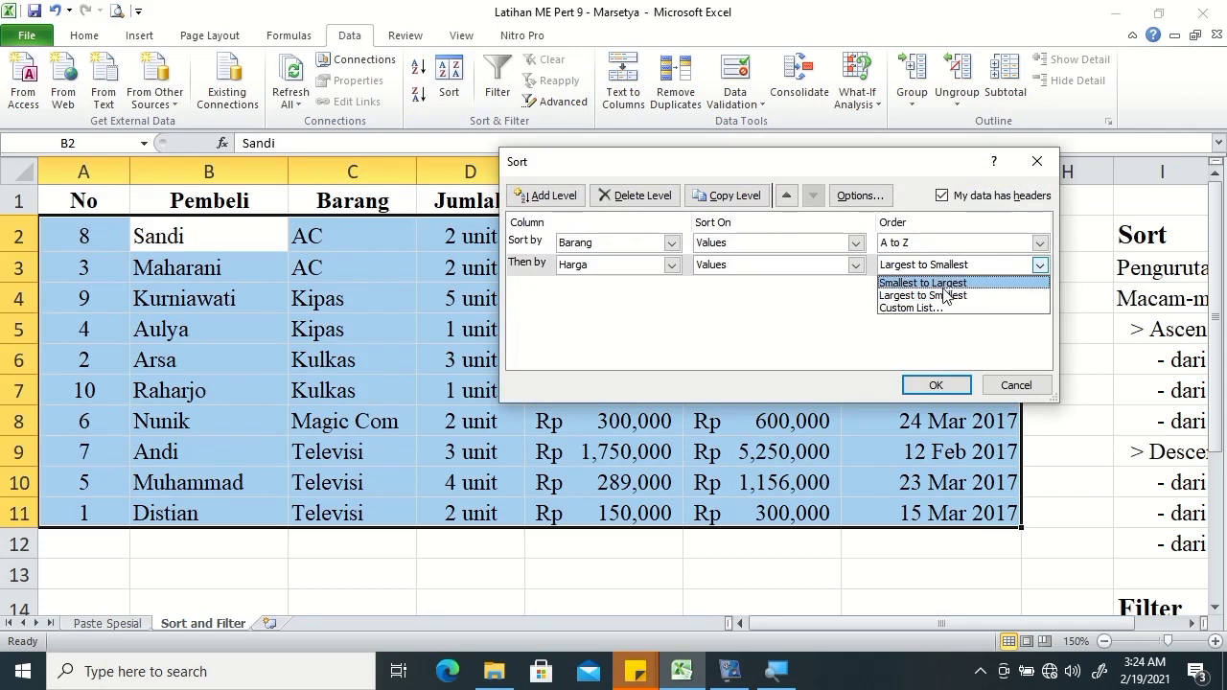
left_click(943, 286)
left_click(935, 382)
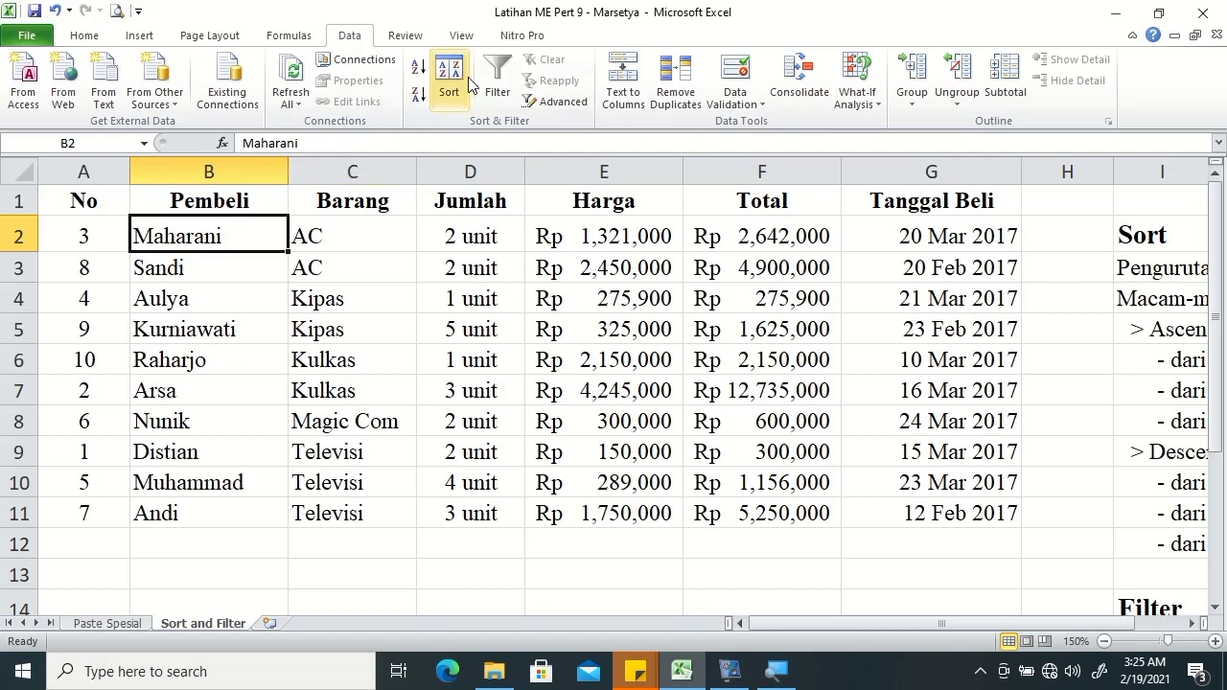
Restore the table to No order 1–10, then select the No header on the Data tab
left_click(93, 233)
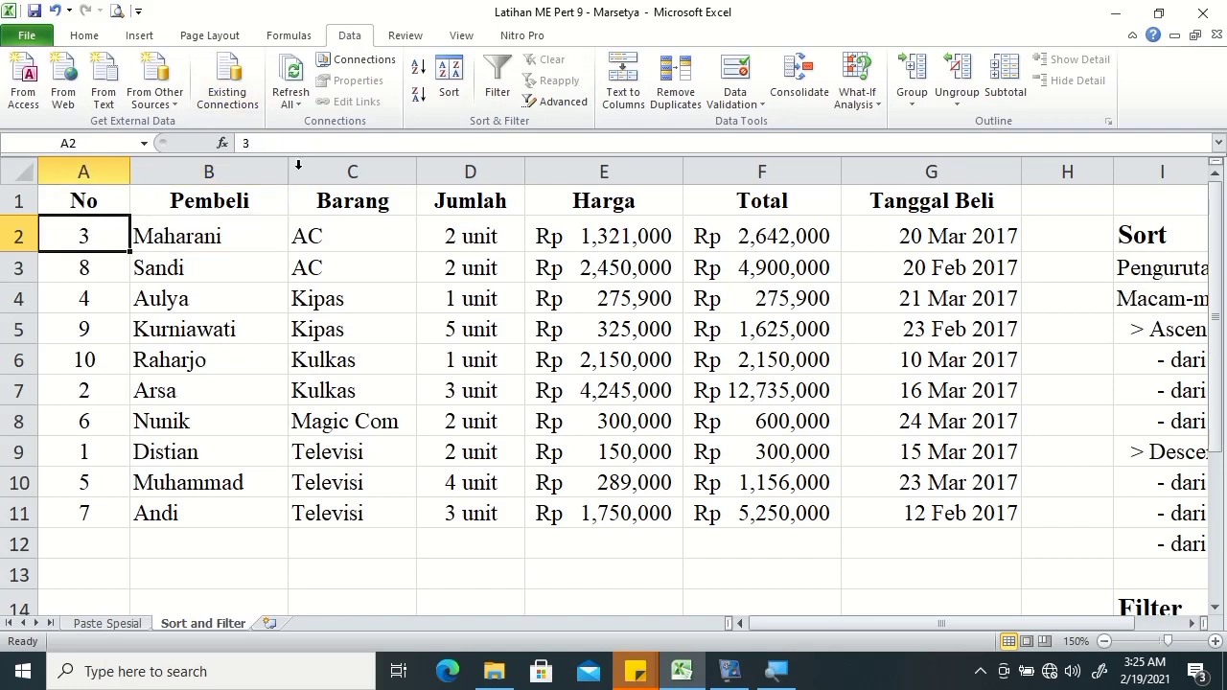
left_click(418, 76)
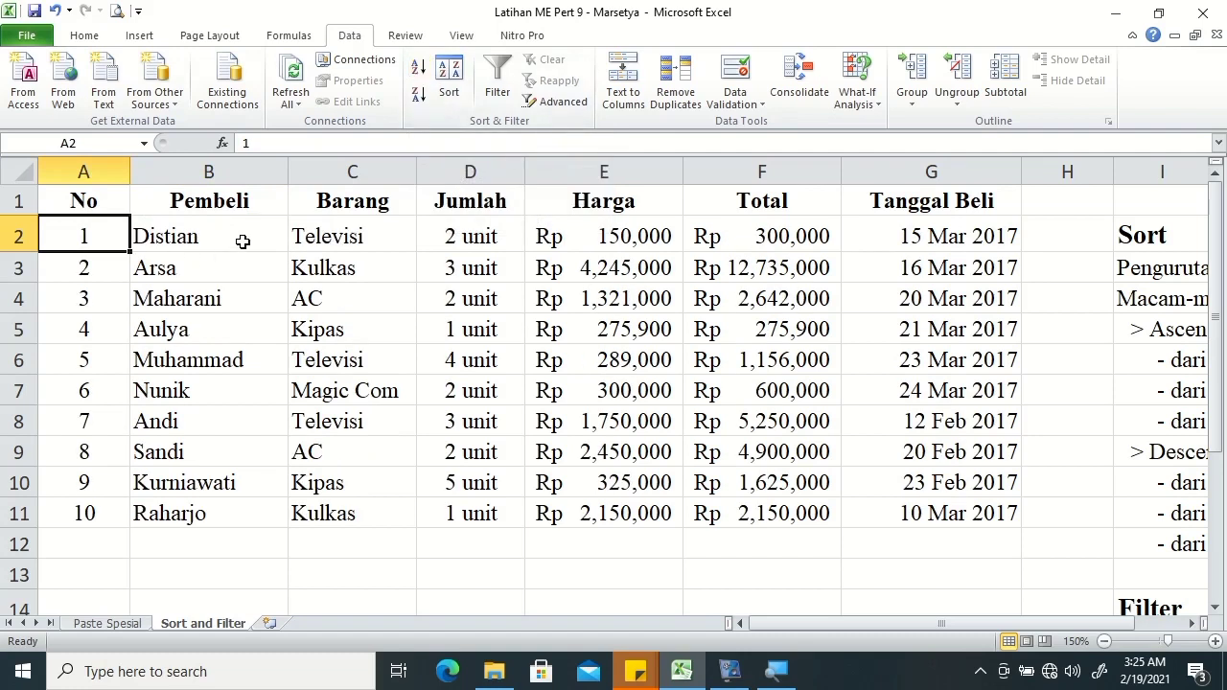
left_click(88, 35)
left_click(1140, 96)
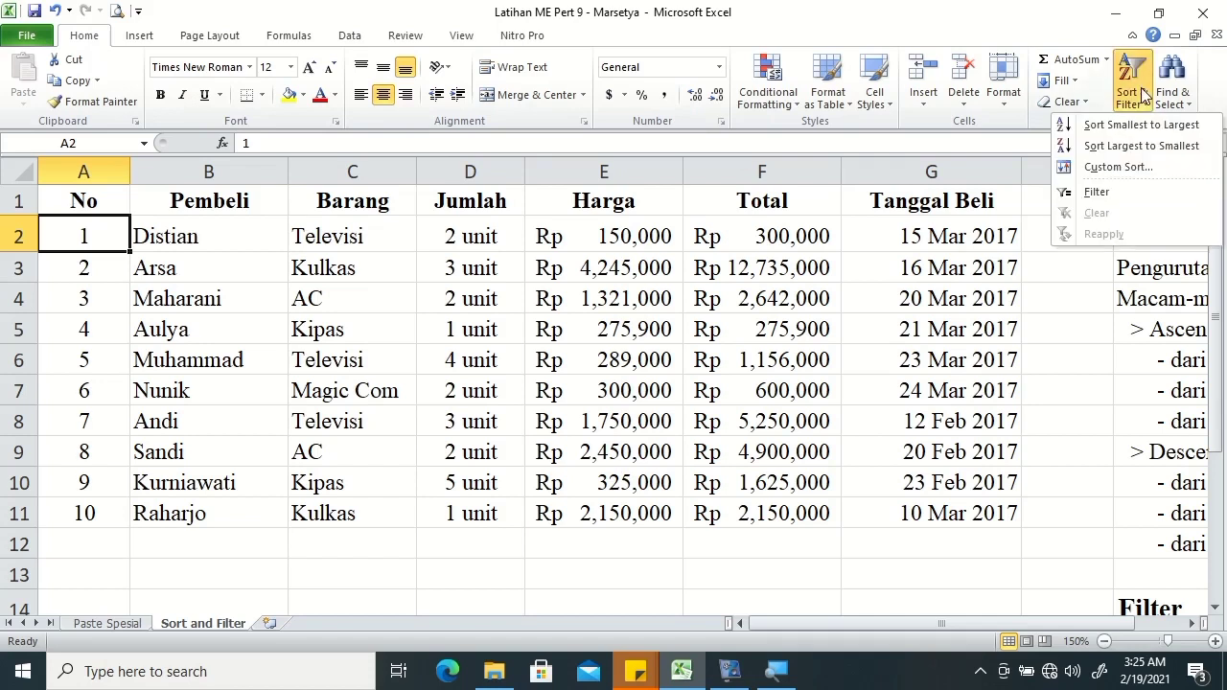
left_click(1133, 101)
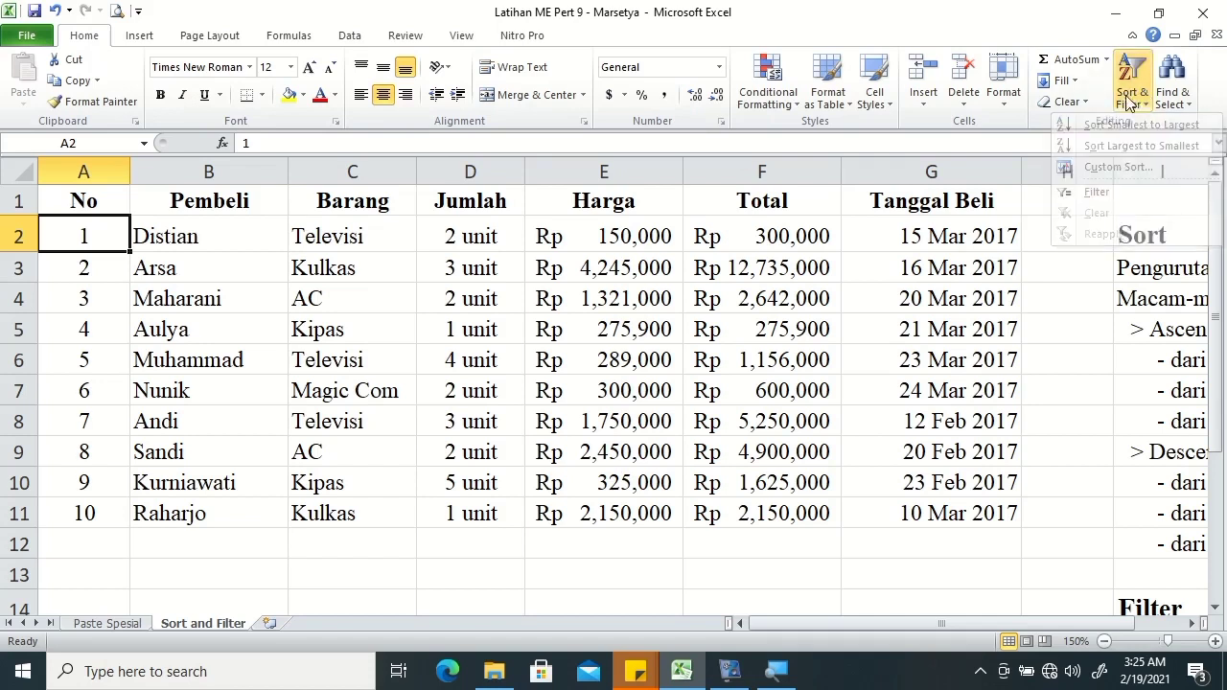
left_click(345, 36)
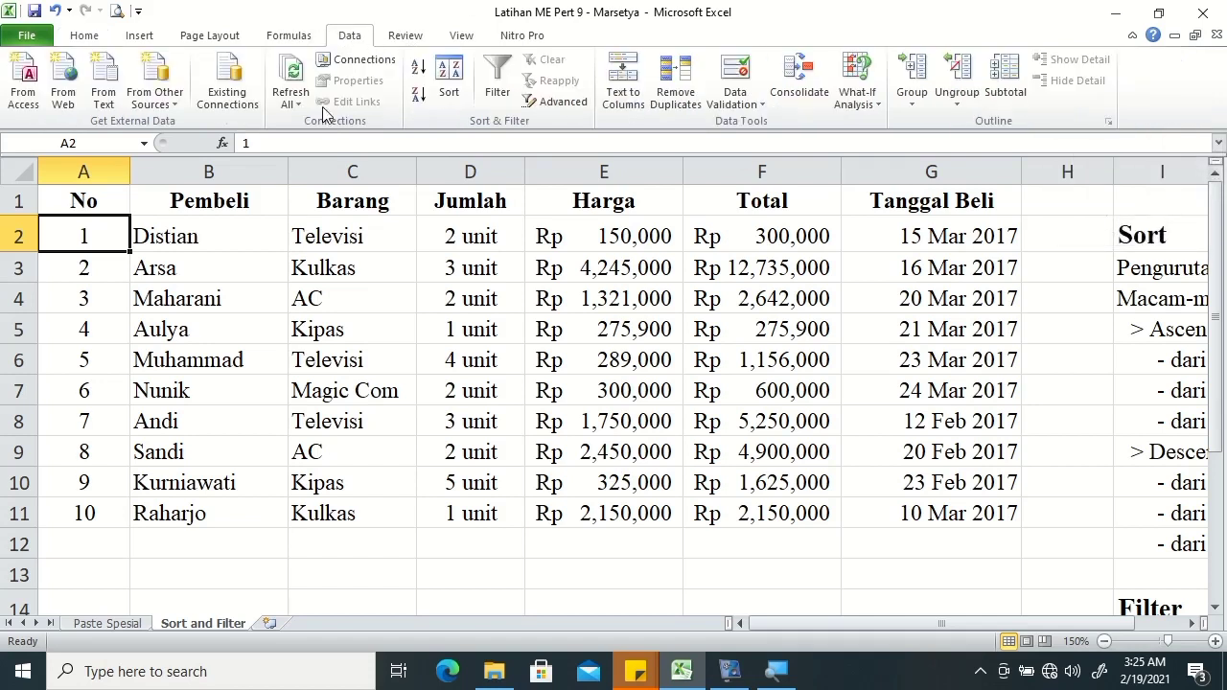
left_click(110, 199)
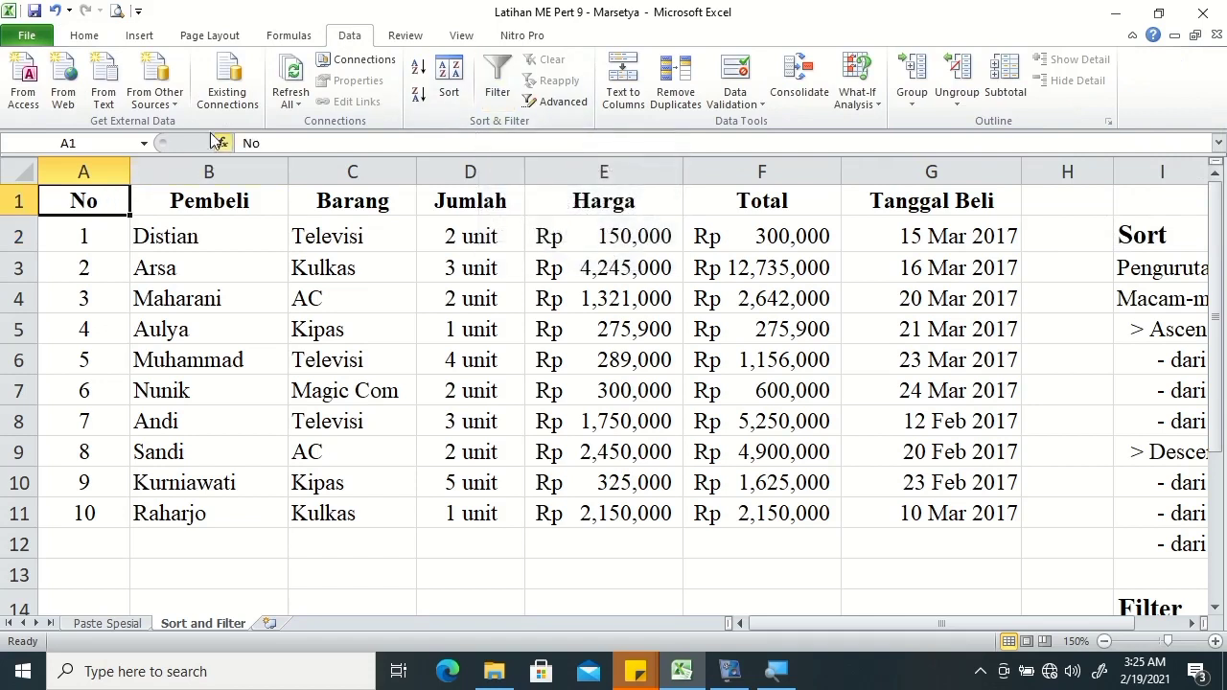
Turn on AutoFilter for headers No through Tanggal Beli and check the No dropdown
left_click(497, 86)
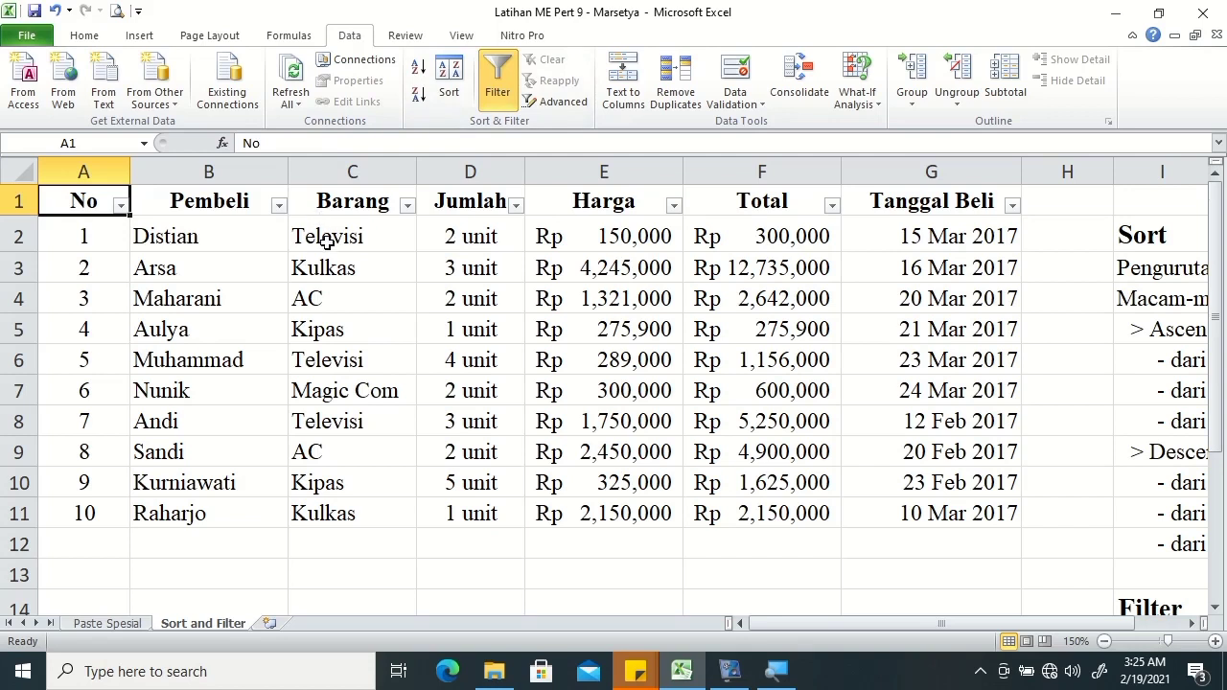
left_click(119, 207)
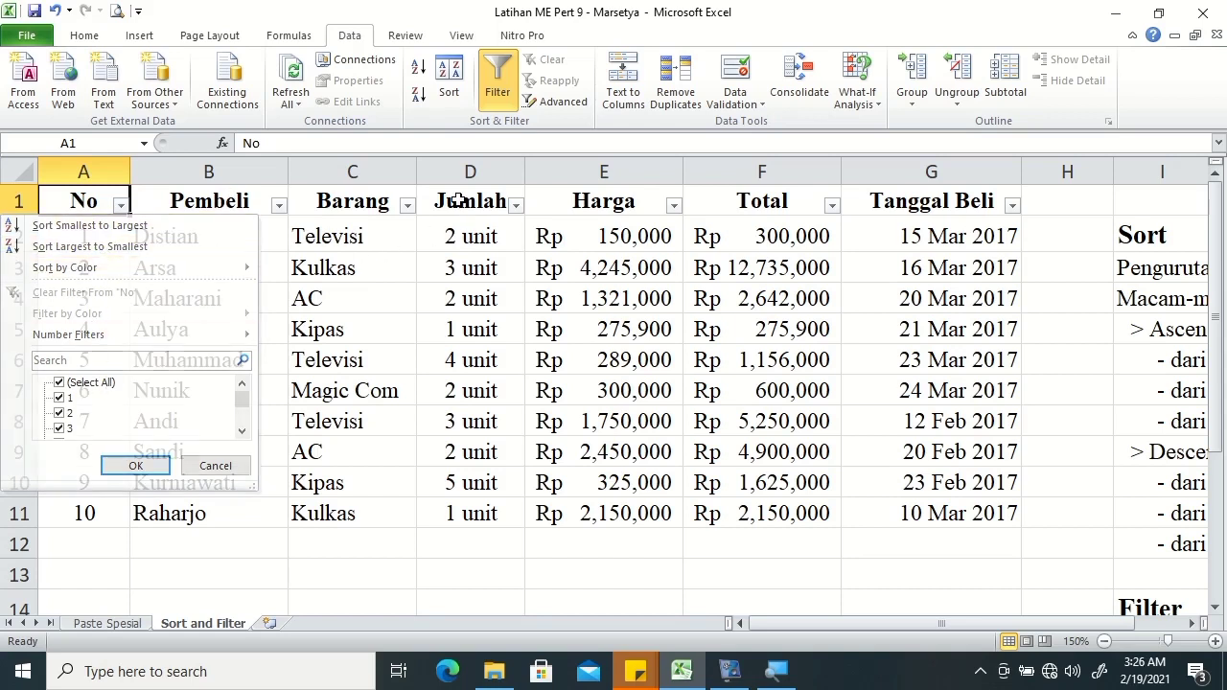
key("Escape")
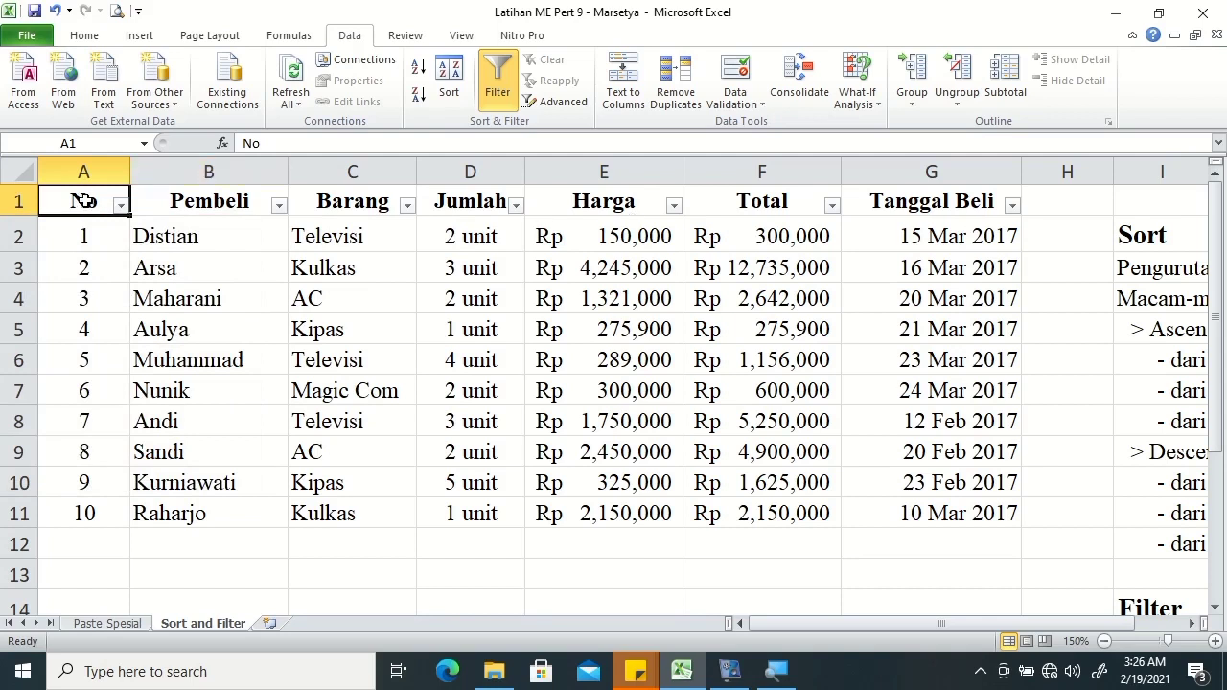
left_click(122, 206)
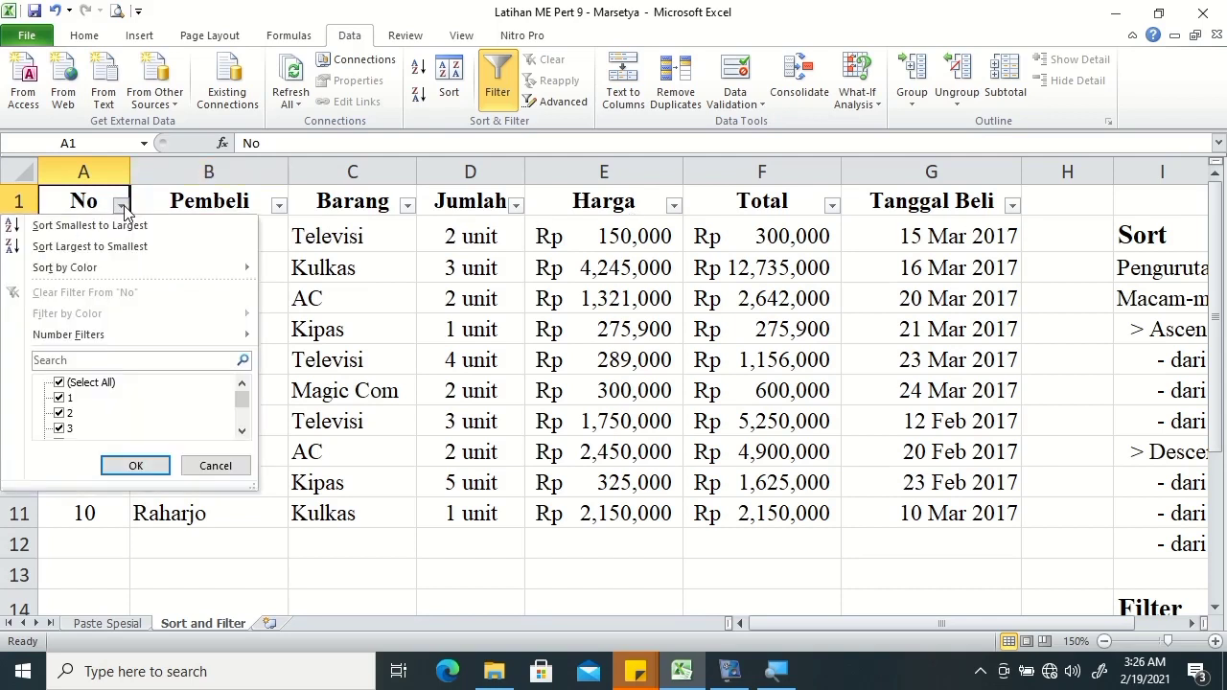
Look through the Pembeli and Tanggal Beli filter dropdowns unchanged, then select the Pembeli header
left_click(277, 206)
left_click(277, 207)
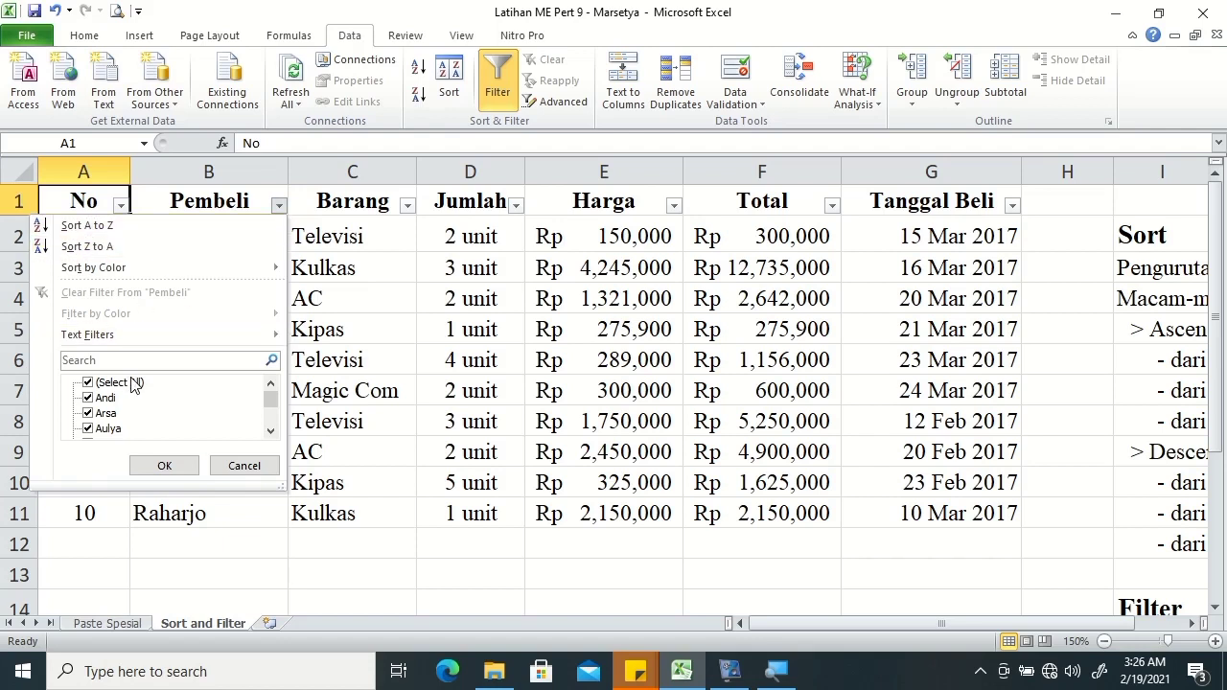
mouse_move(201, 267)
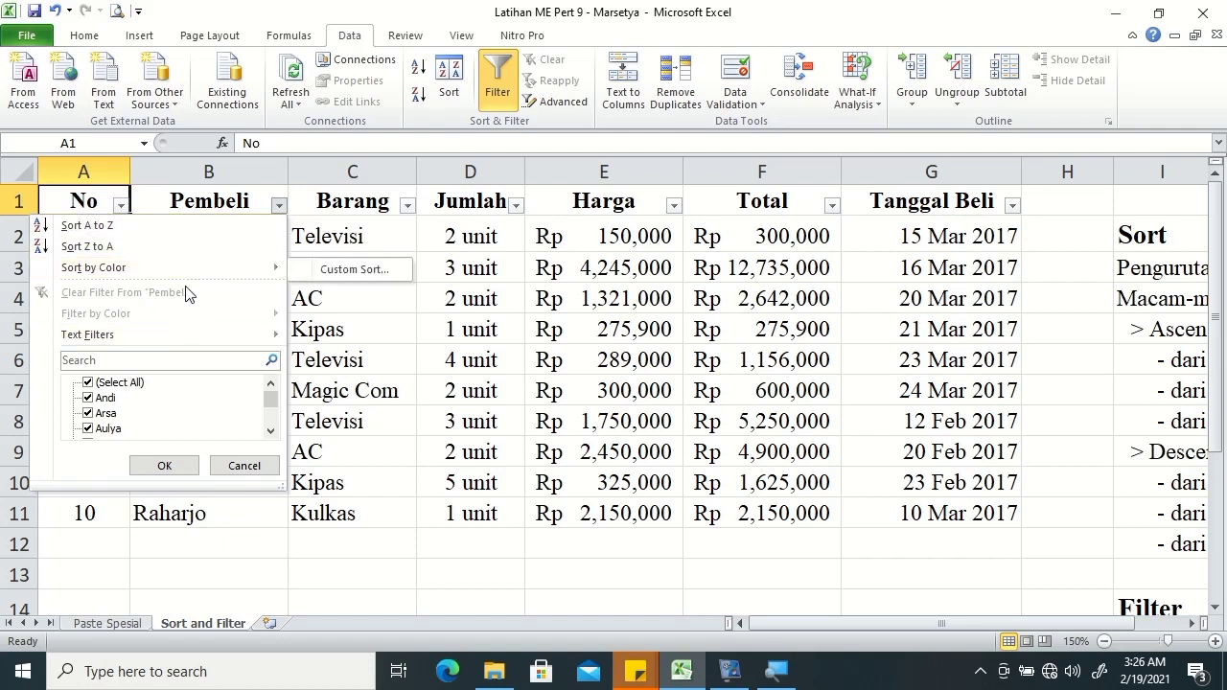
left_click(609, 211)
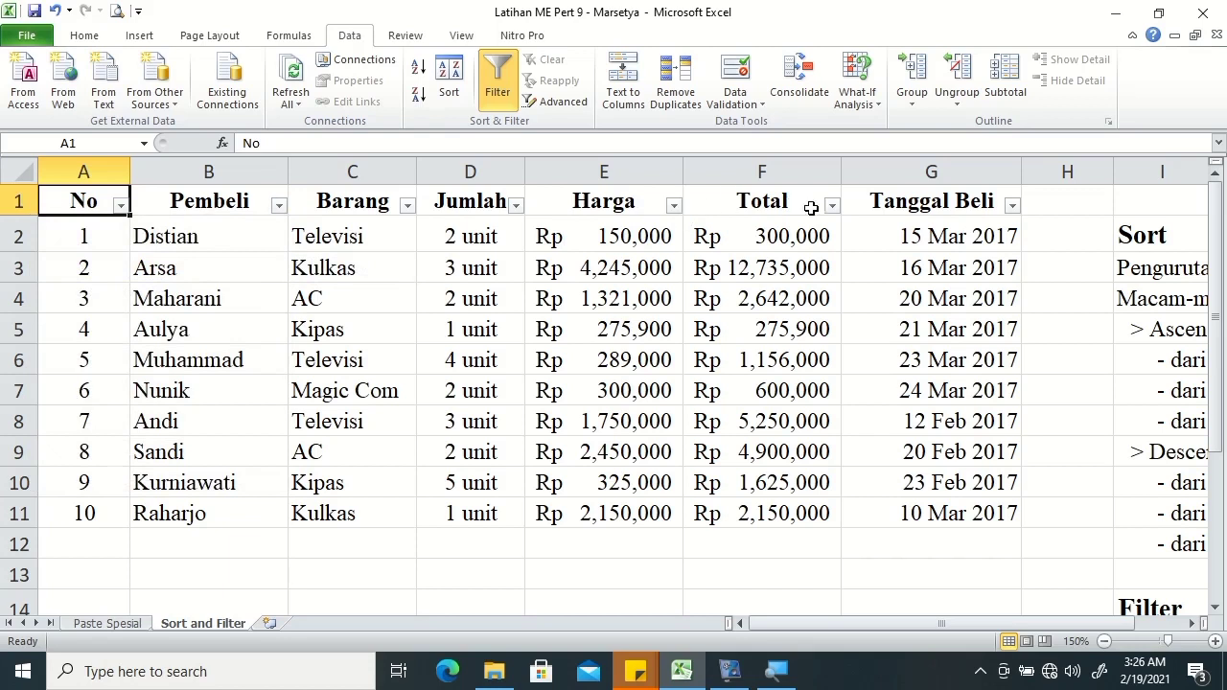
left_click(982, 193)
left_click(1011, 210)
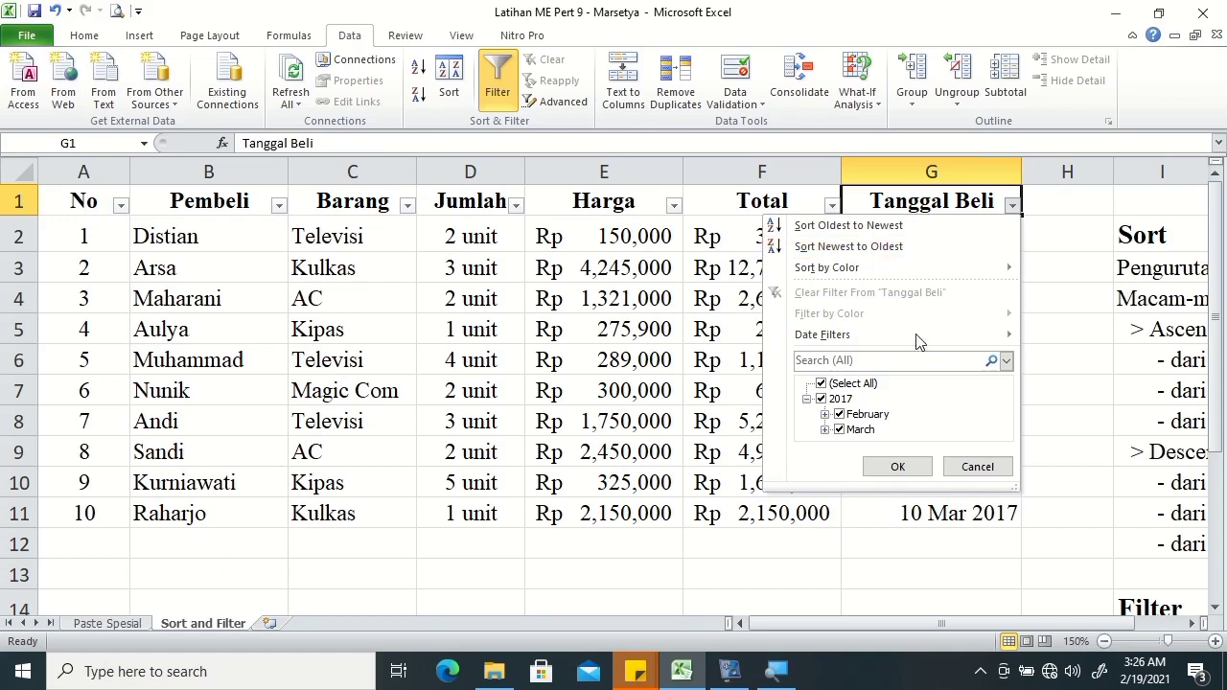
left_click(1012, 205)
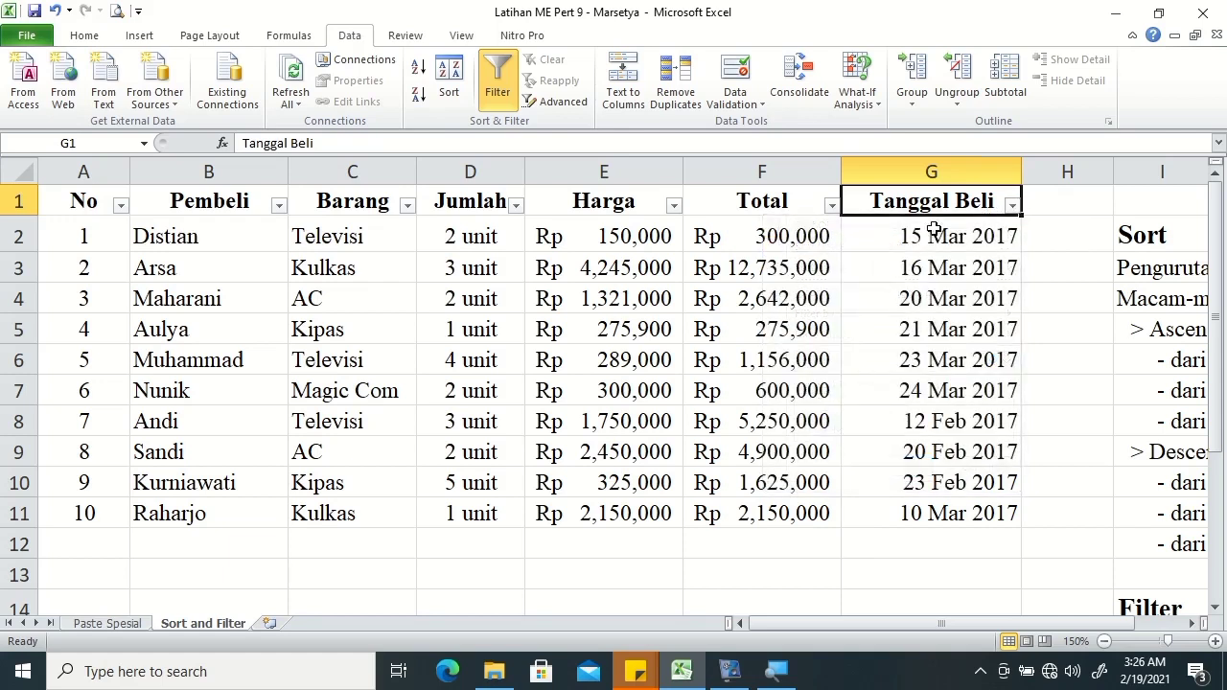
left_click(141, 213)
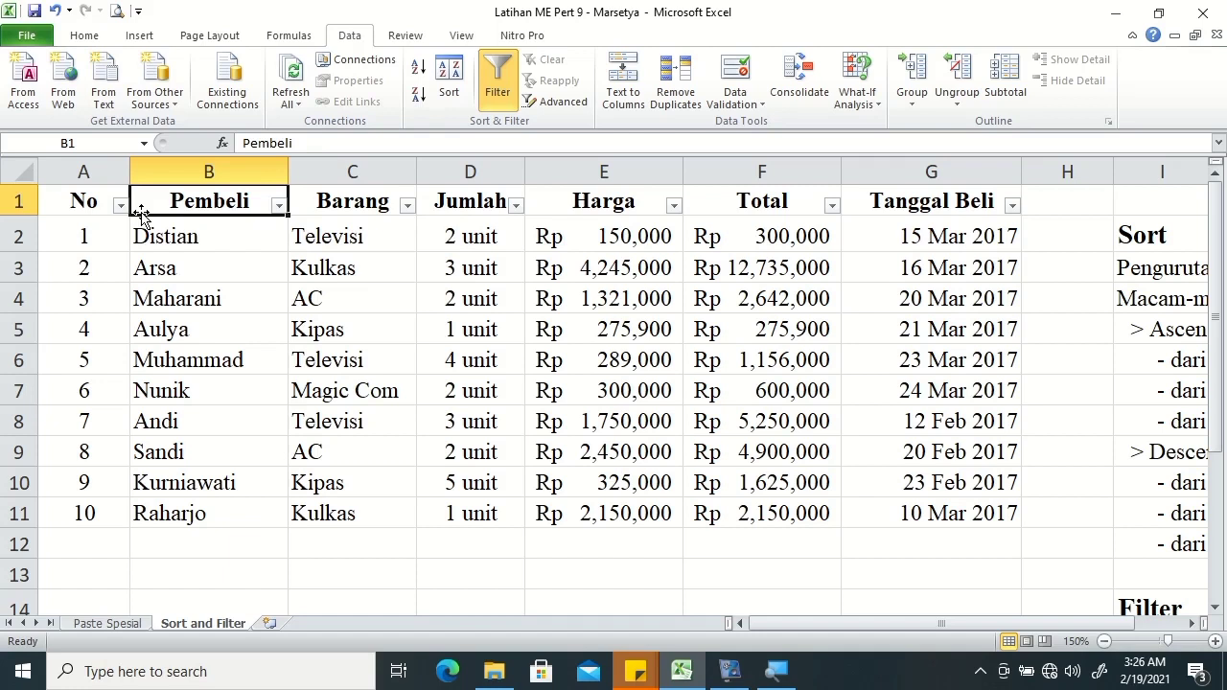
Filter the Barang column to show only Televisi rows
left_click(408, 206)
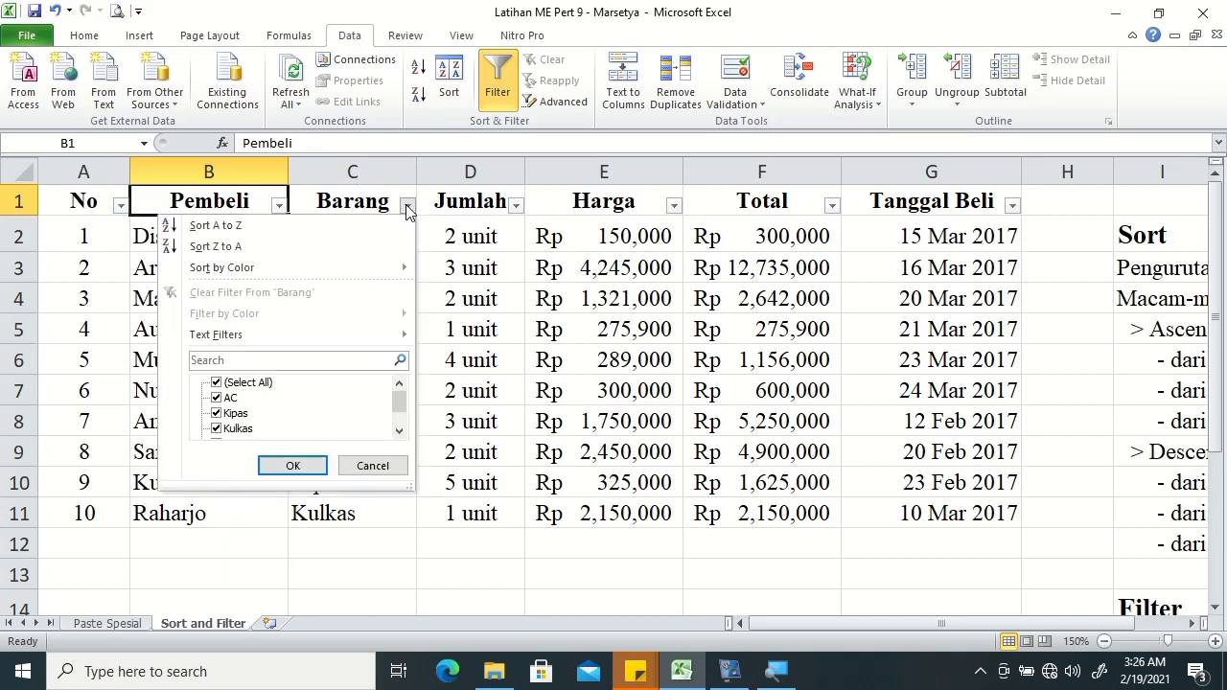
left_click(216, 383)
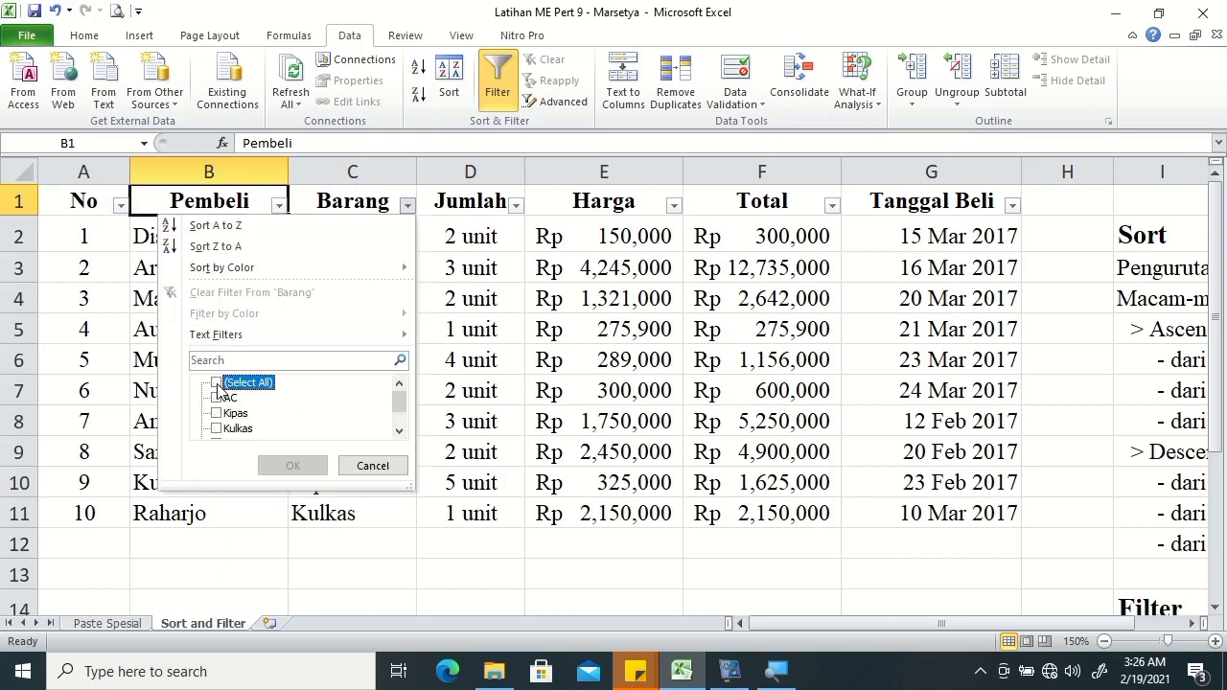
left_click(400, 431)
left_click(217, 429)
left_click(287, 465)
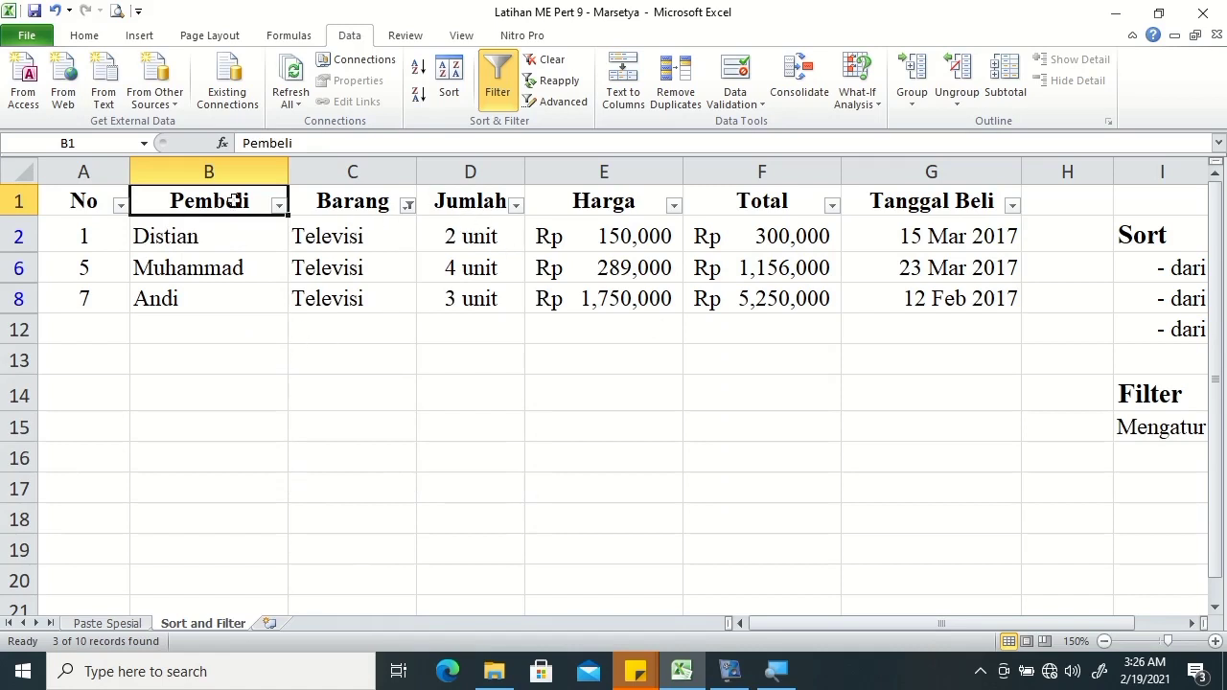
Clear the Barang filter so all ten rows show, and open the Jumlah filter options
left_click(407, 206)
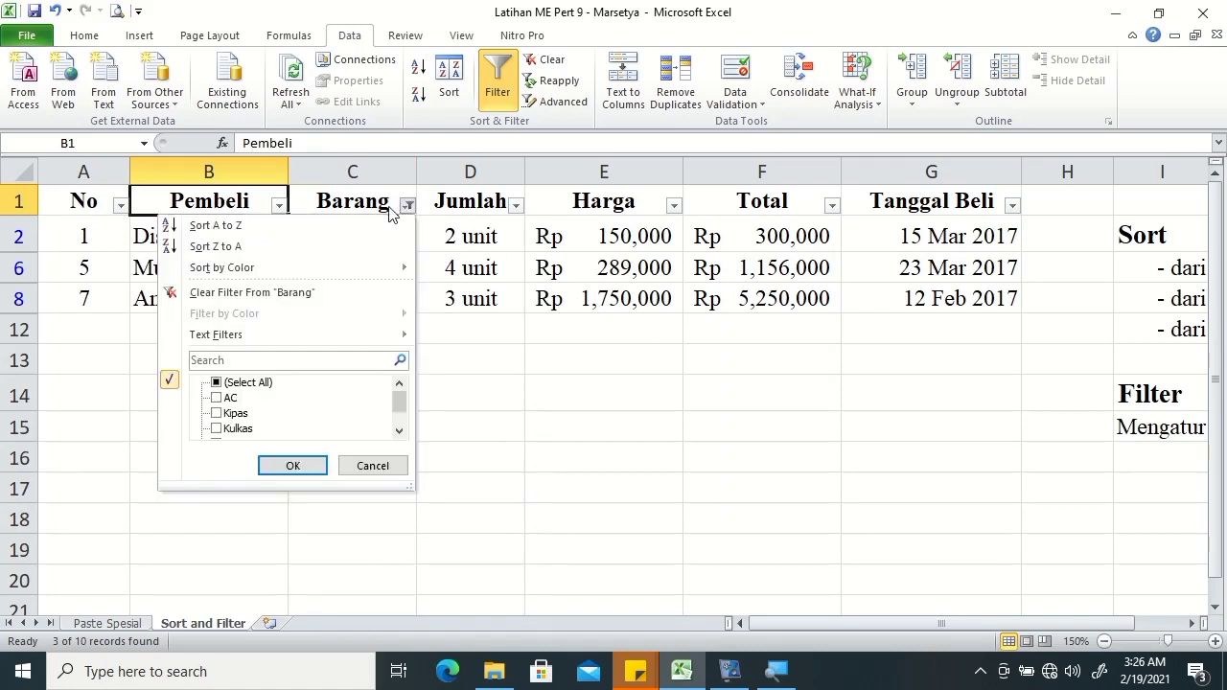
left_click(257, 305)
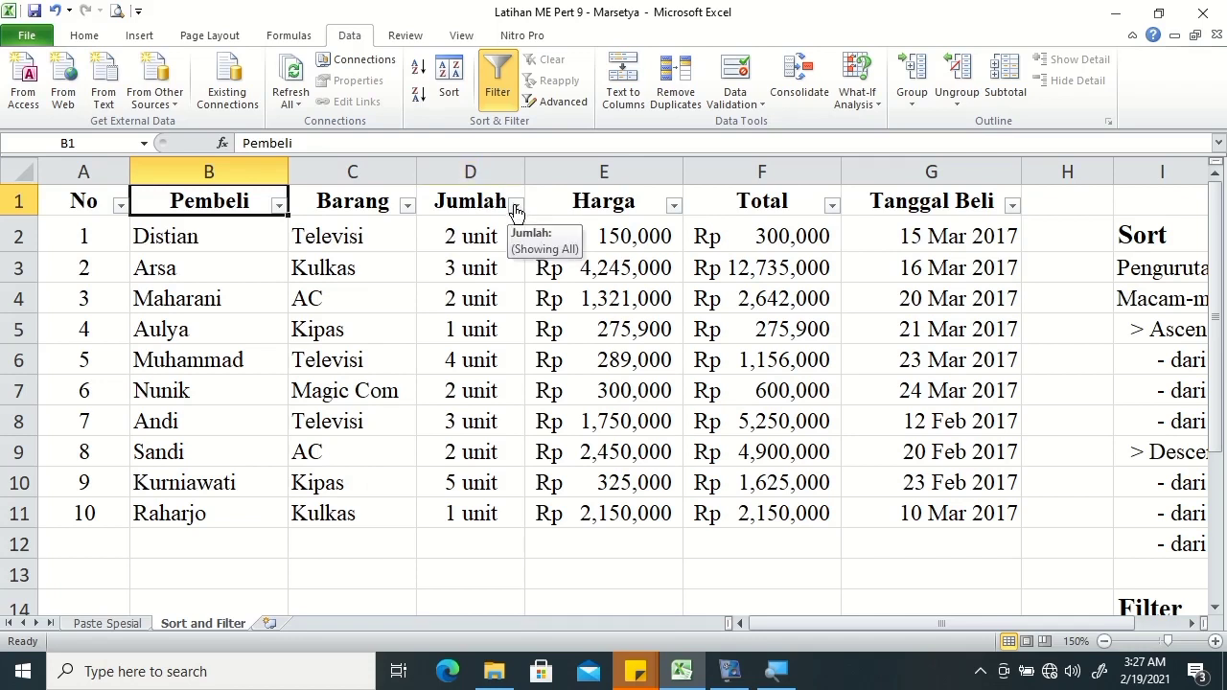
left_click(515, 207)
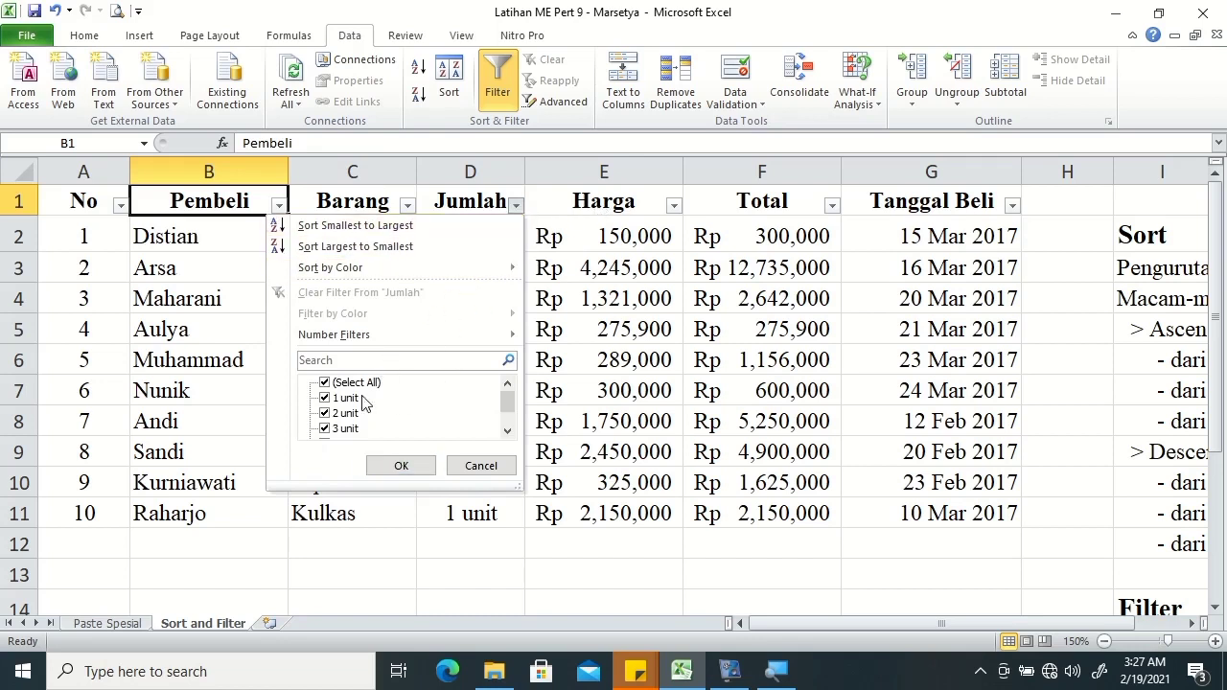
Filter Jumlah to only the 2 unit rows, then clear the Jumlah filter
left_click(326, 383)
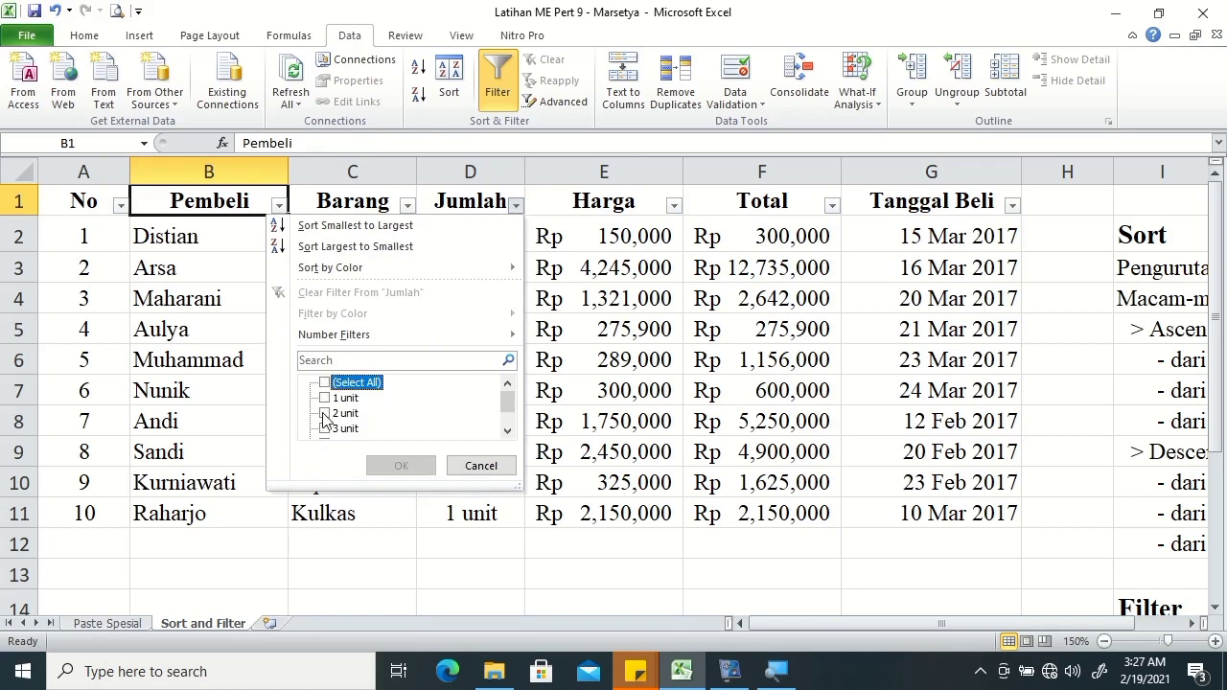
left_click(325, 413)
left_click(398, 466)
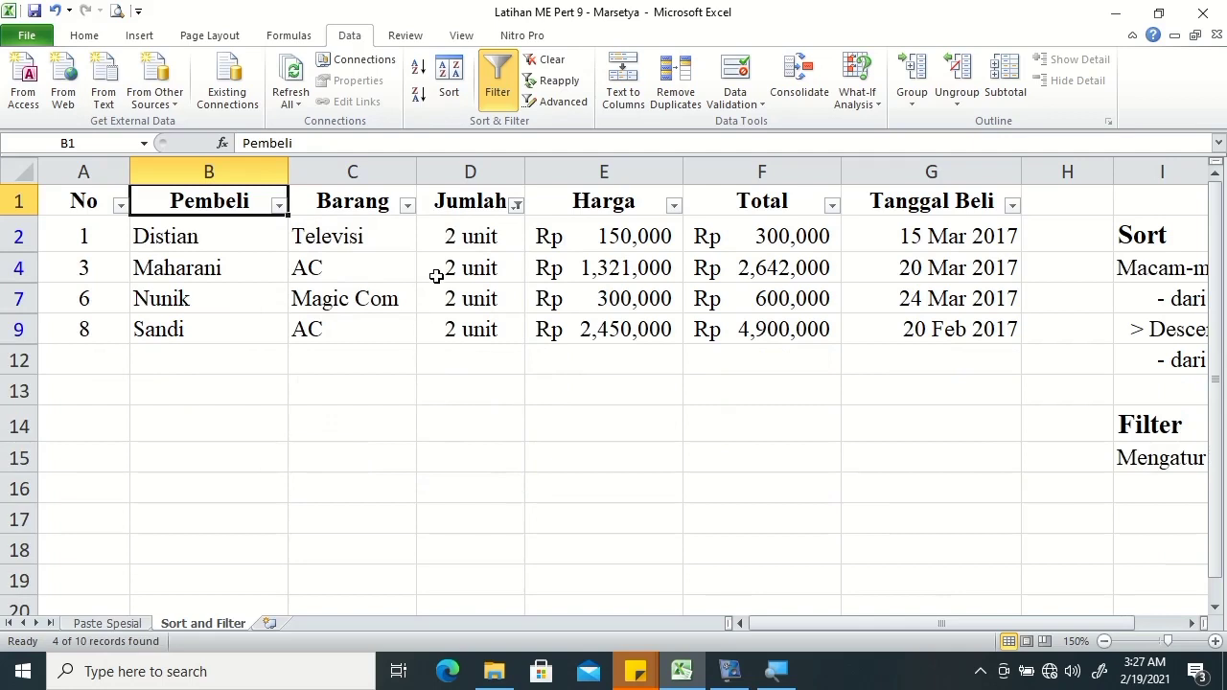
left_click(517, 206)
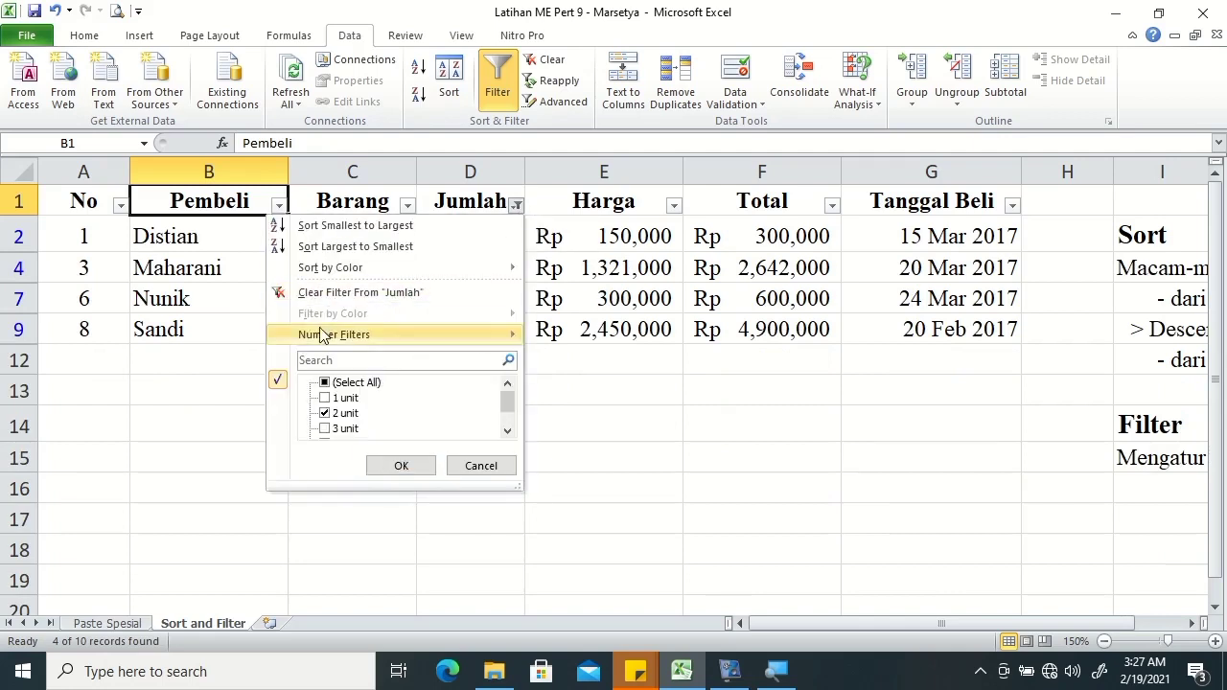
left_click(432, 299)
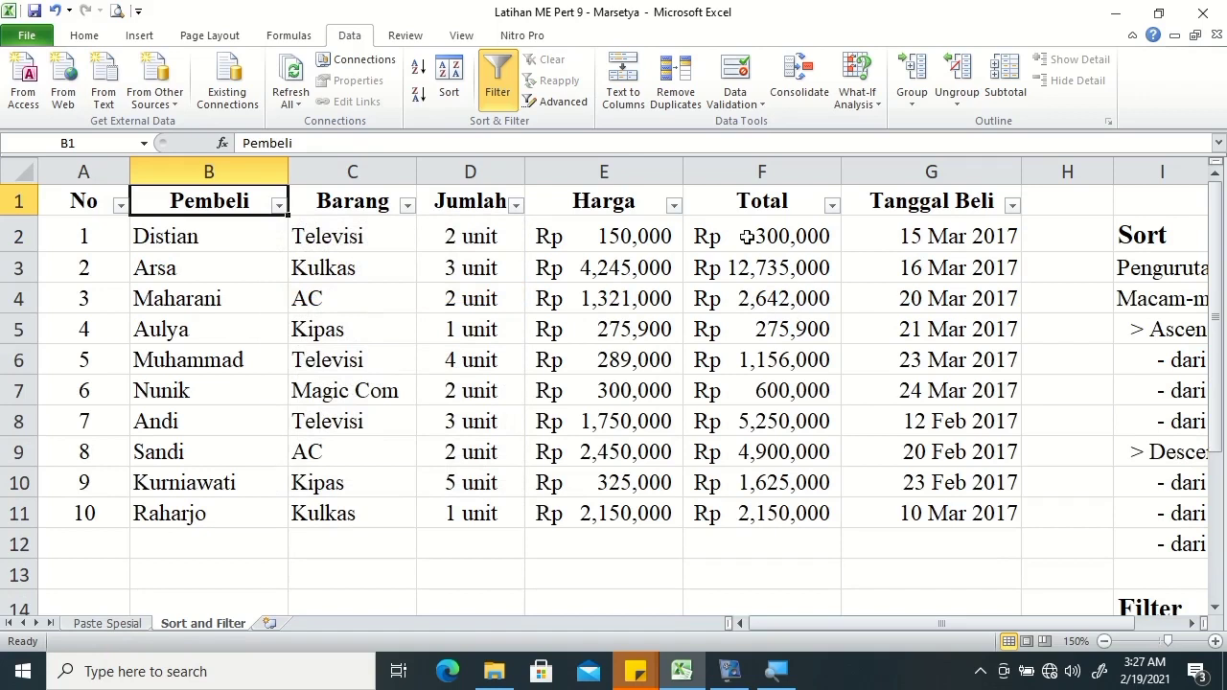
left_click(1013, 207)
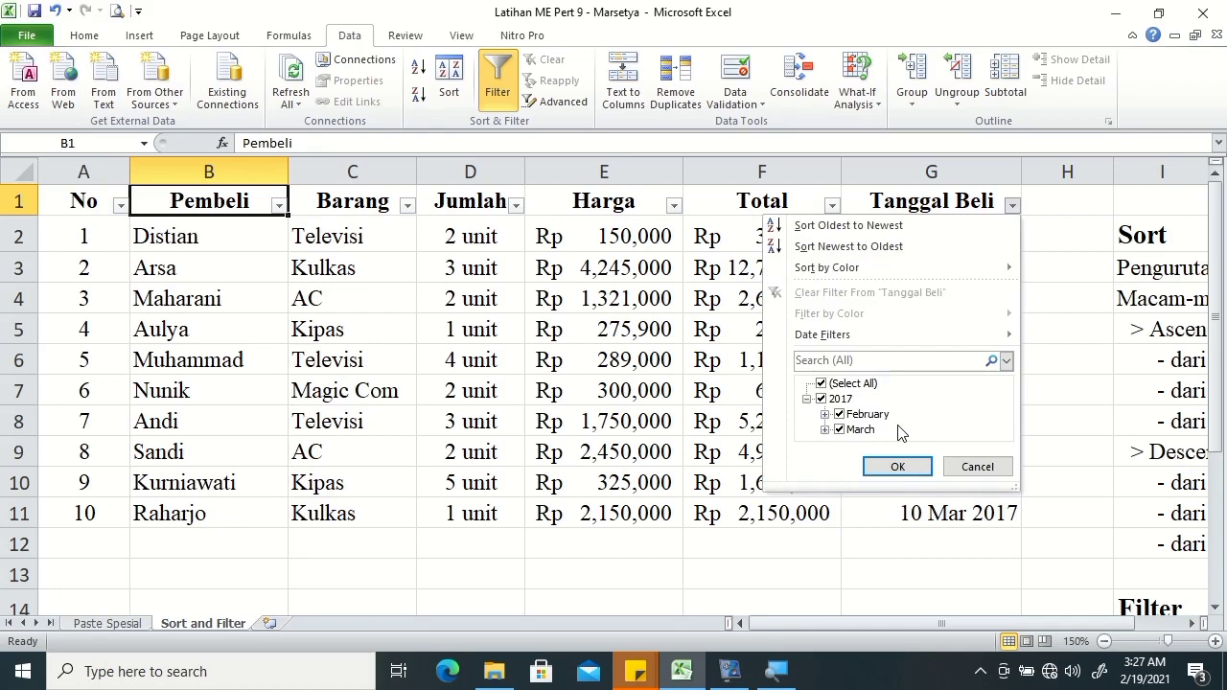
left_click(820, 384)
left_click(847, 430)
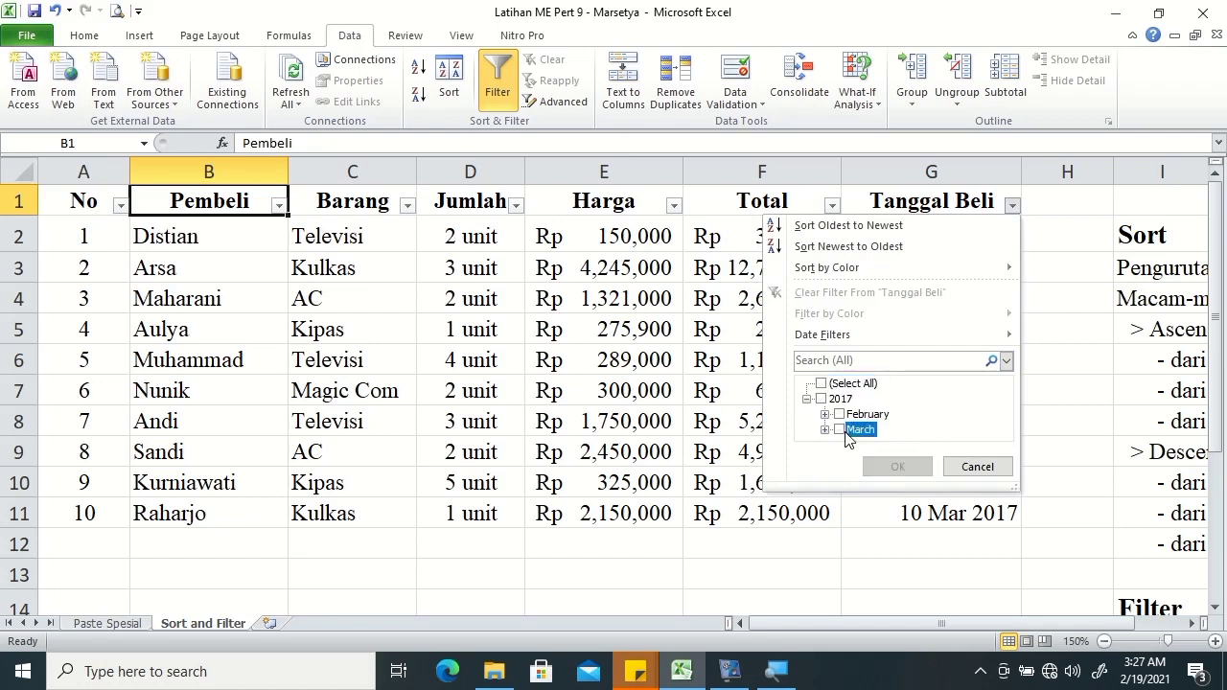
left_click(845, 431)
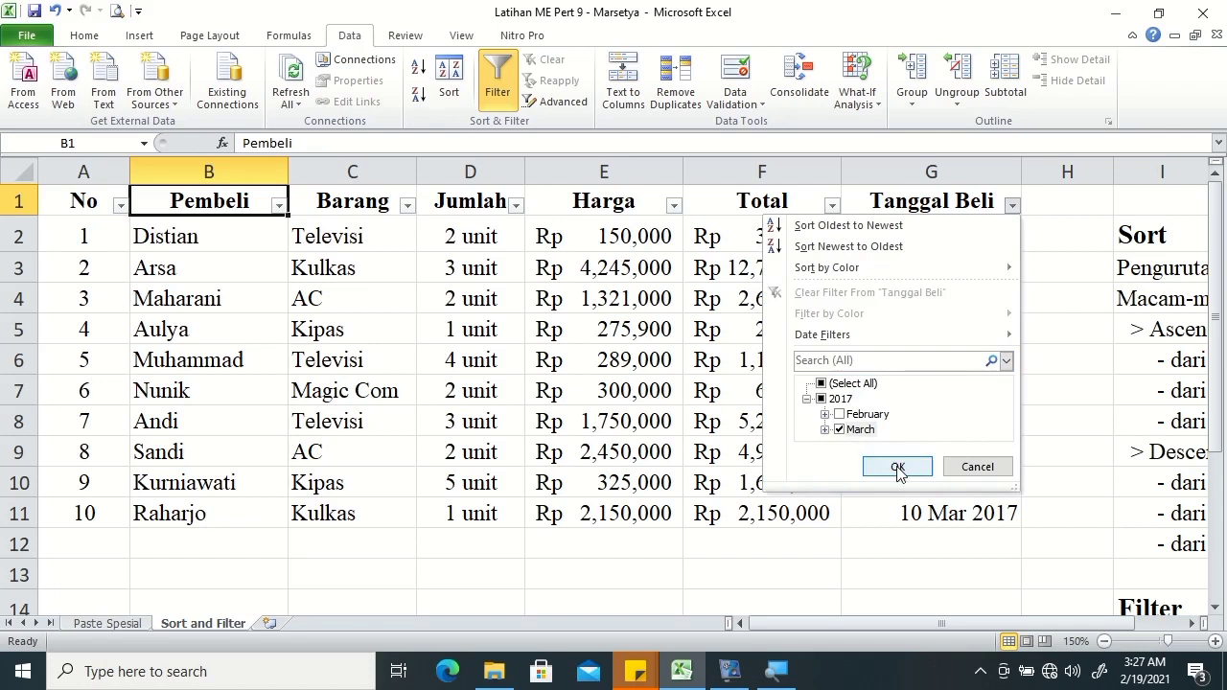
left_click(898, 468)
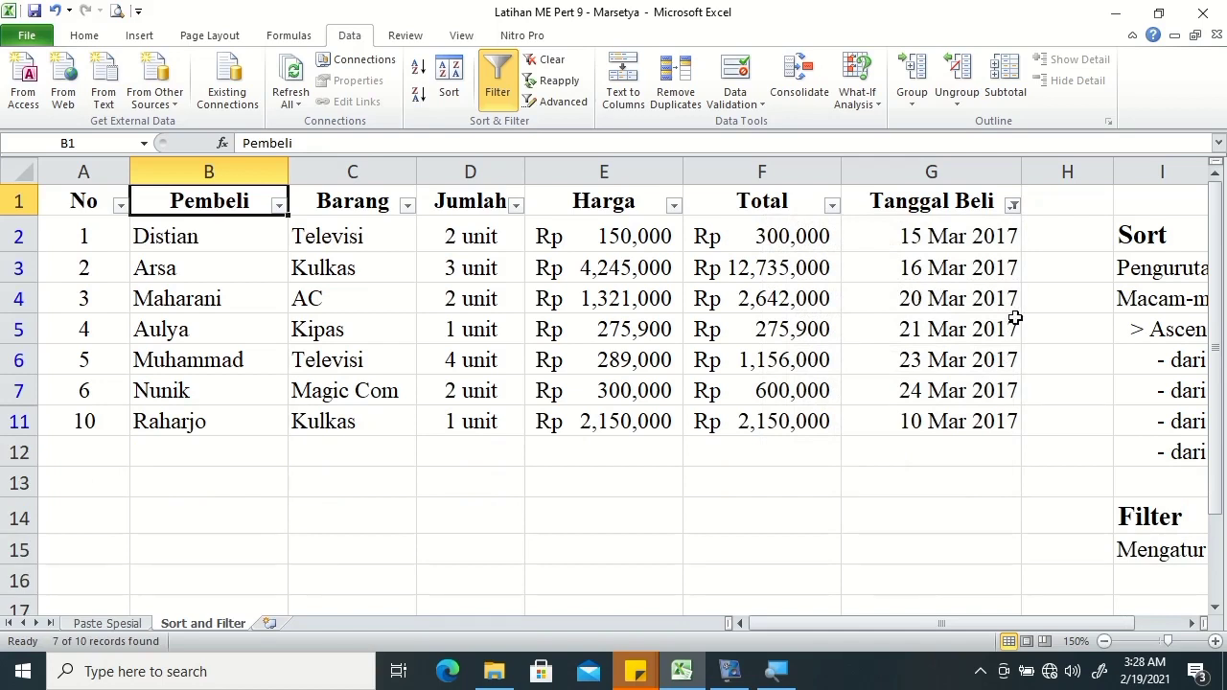
left_click(1012, 205)
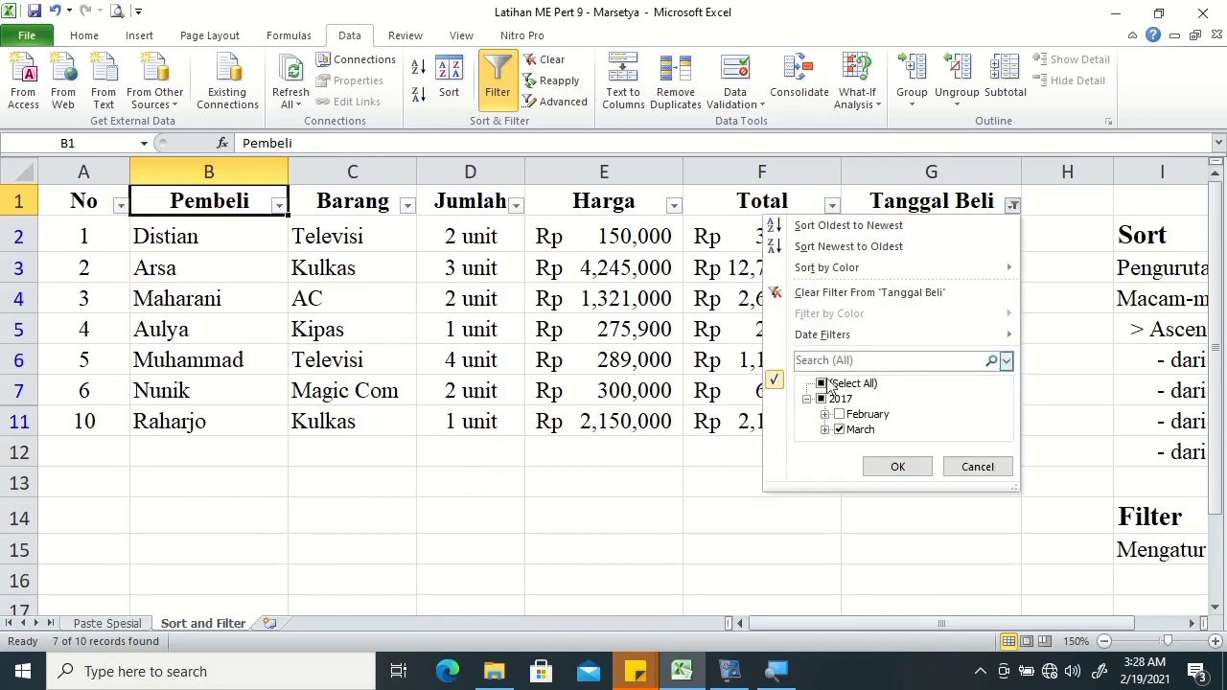
left_click(856, 295)
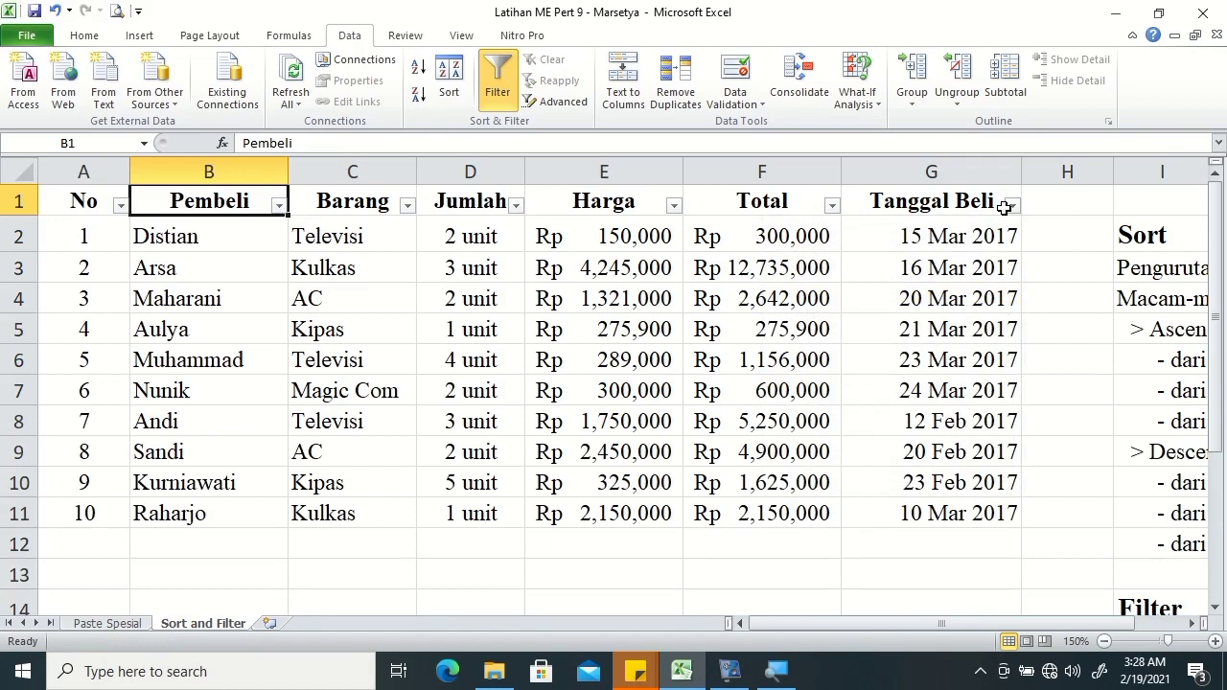
Filter Tanggal Beli to 15 Mar 2017 only, then clear that filter to show all rows
left_click(1010, 205)
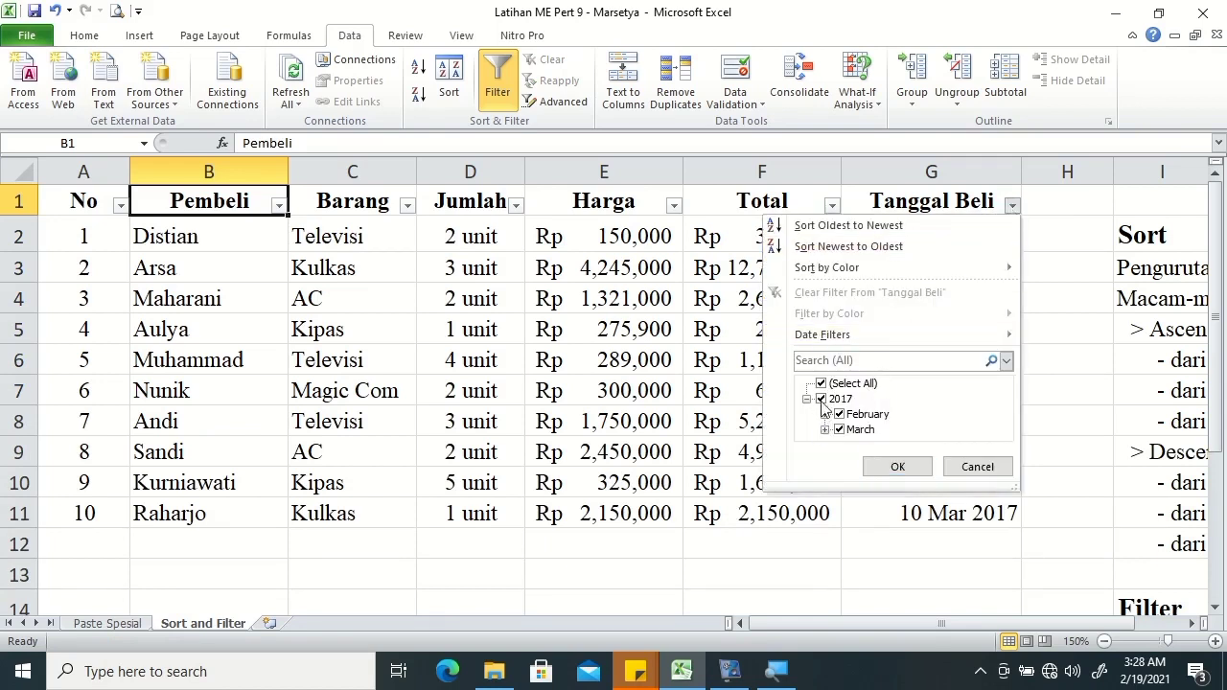
left_click(822, 383)
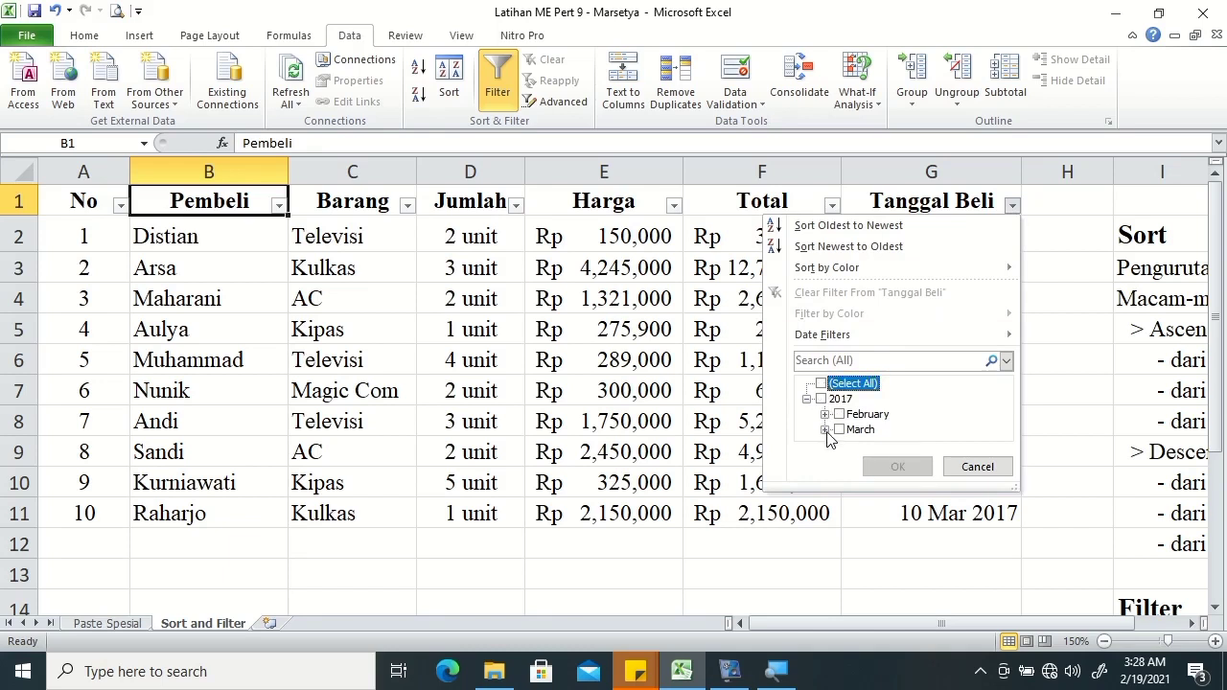
left_click(825, 430)
left_click(857, 414)
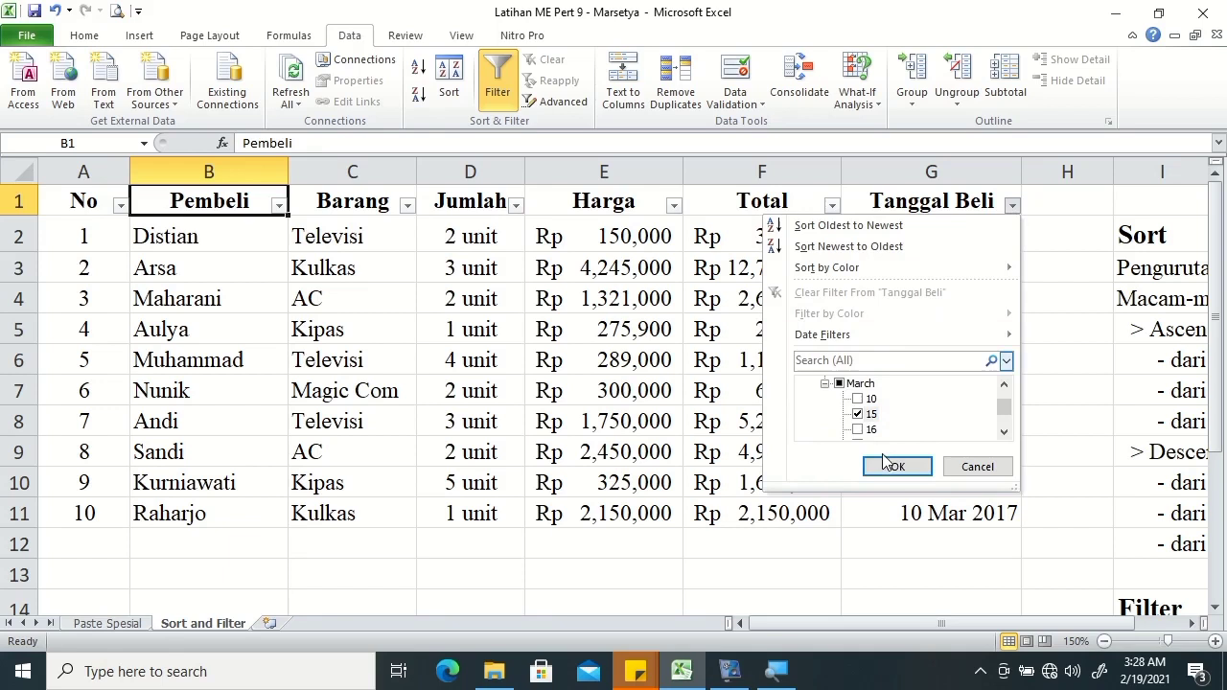
left_click(897, 466)
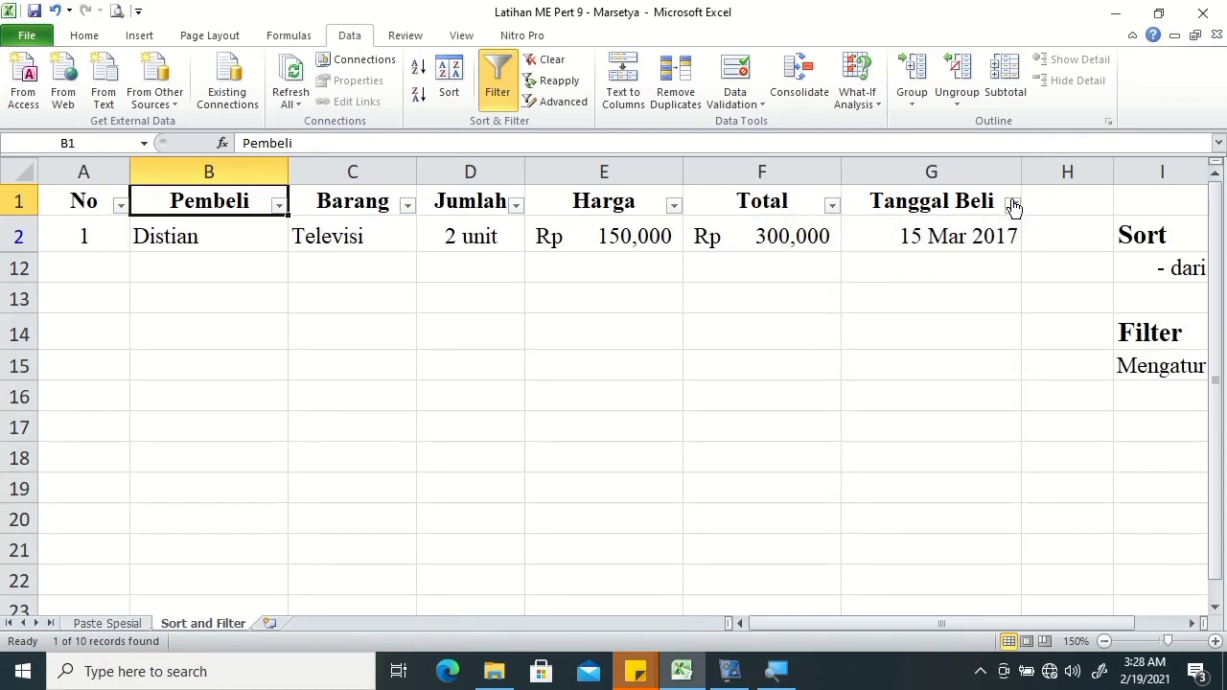
left_click(1013, 205)
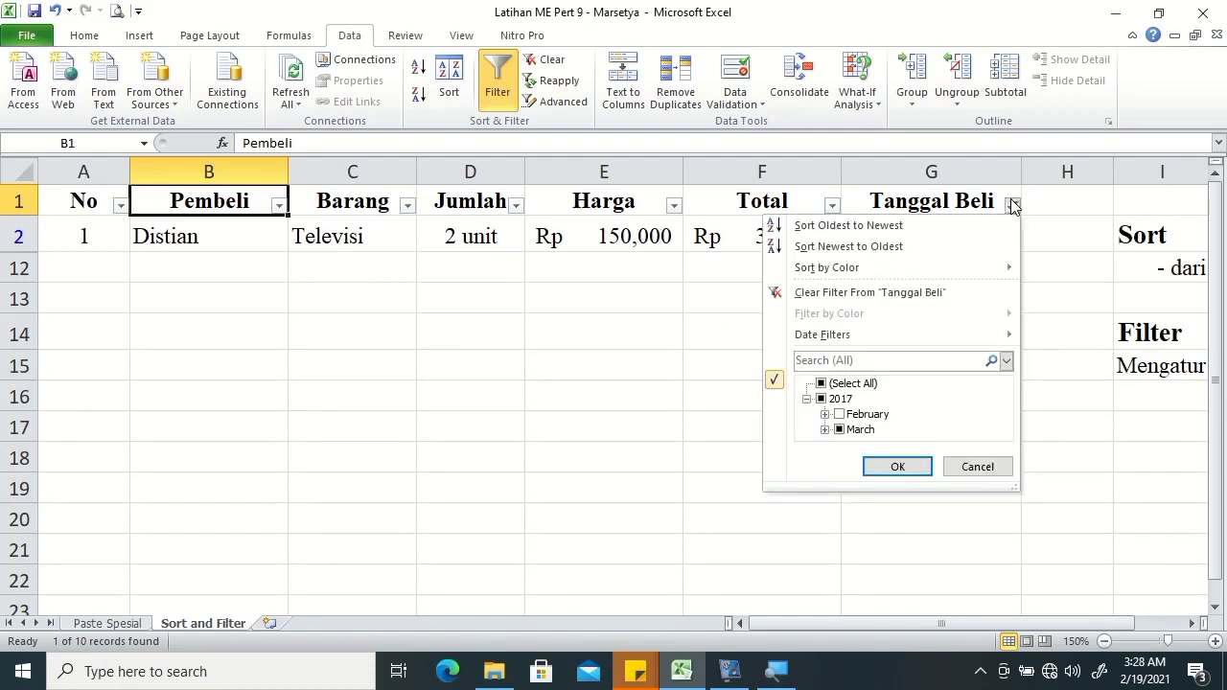
left_click(950, 291)
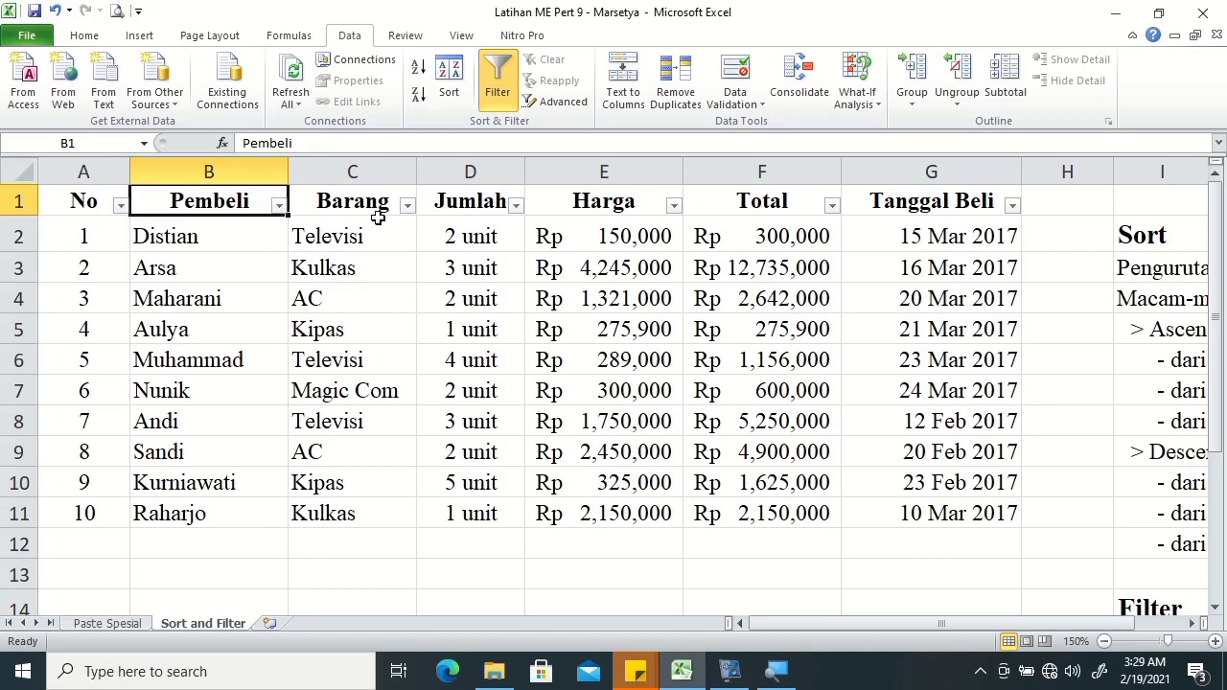
Open Custom Sort from the Barang filter menu and sort Barang Z to A
left_click(407, 206)
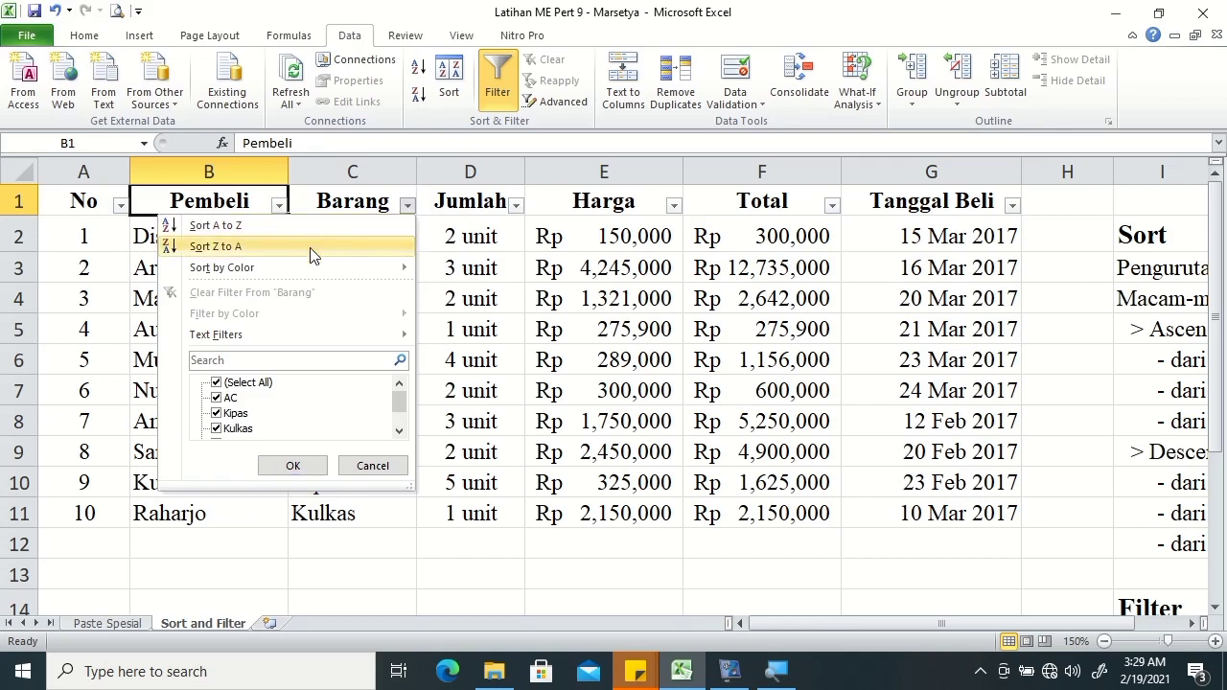
mouse_move(271, 276)
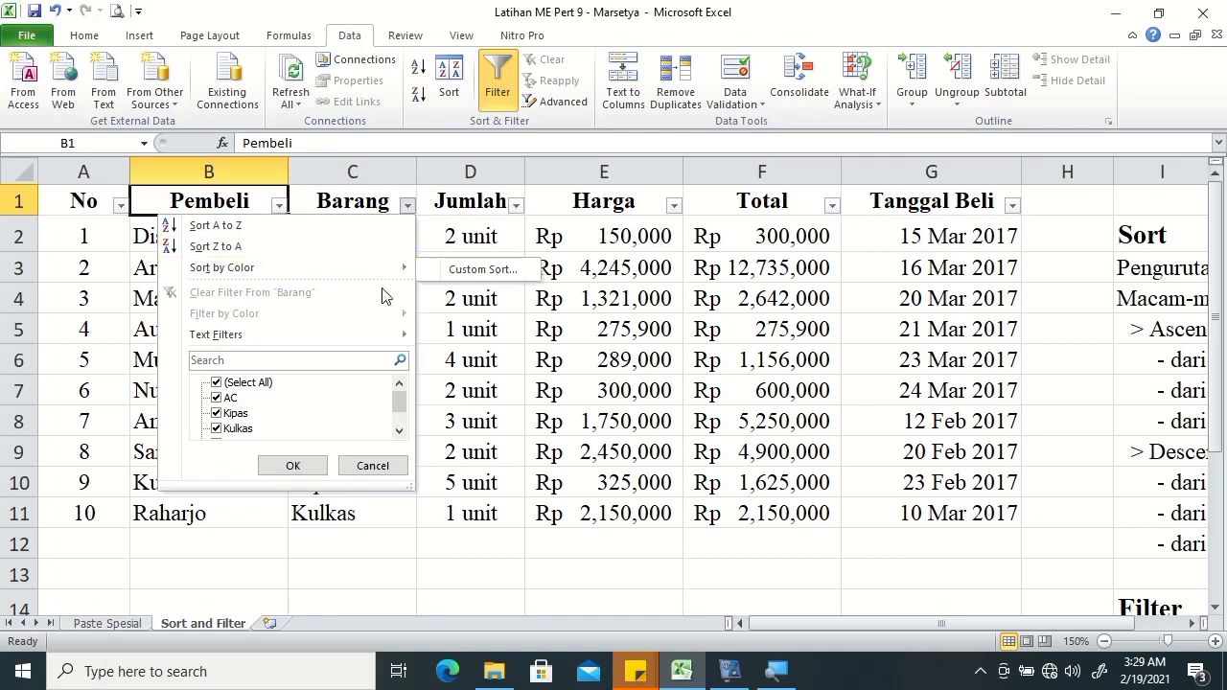
left_click(444, 272)
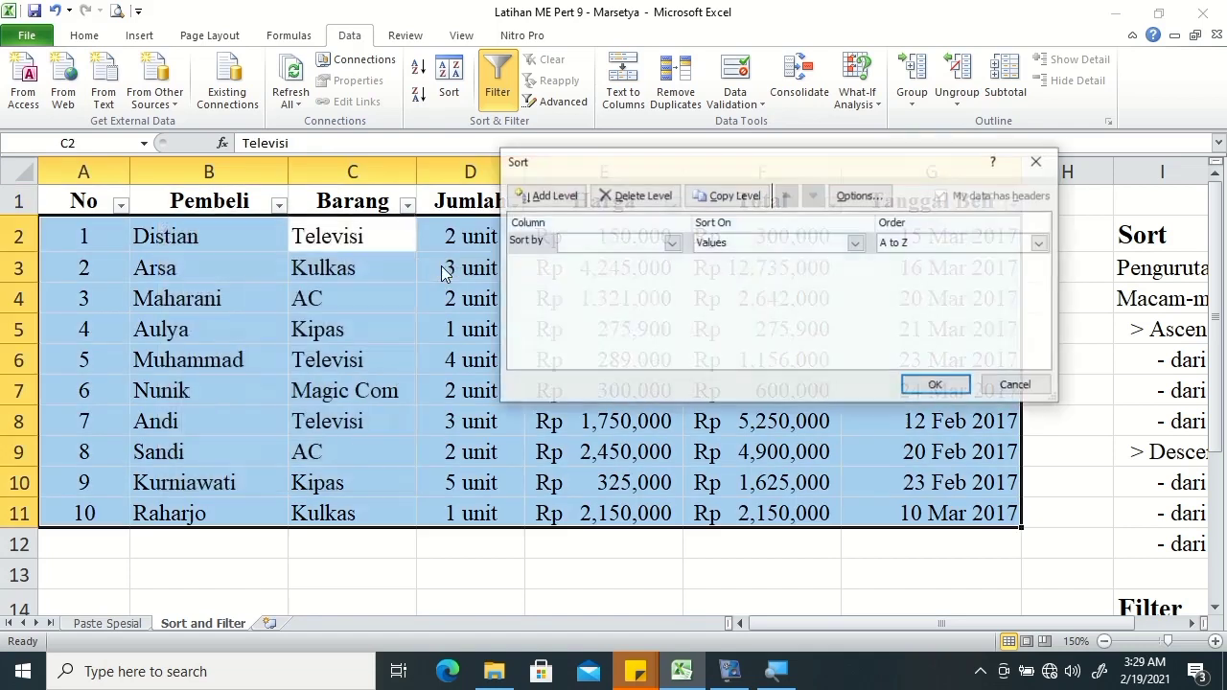
left_click(586, 252)
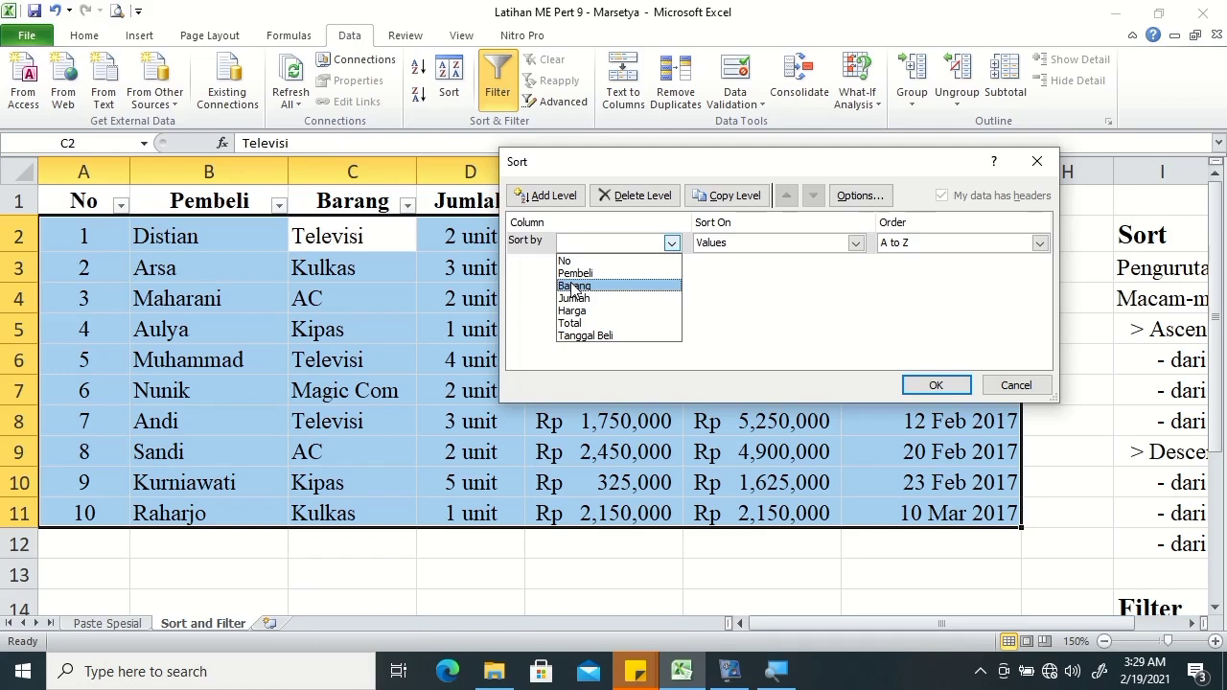
left_click(574, 287)
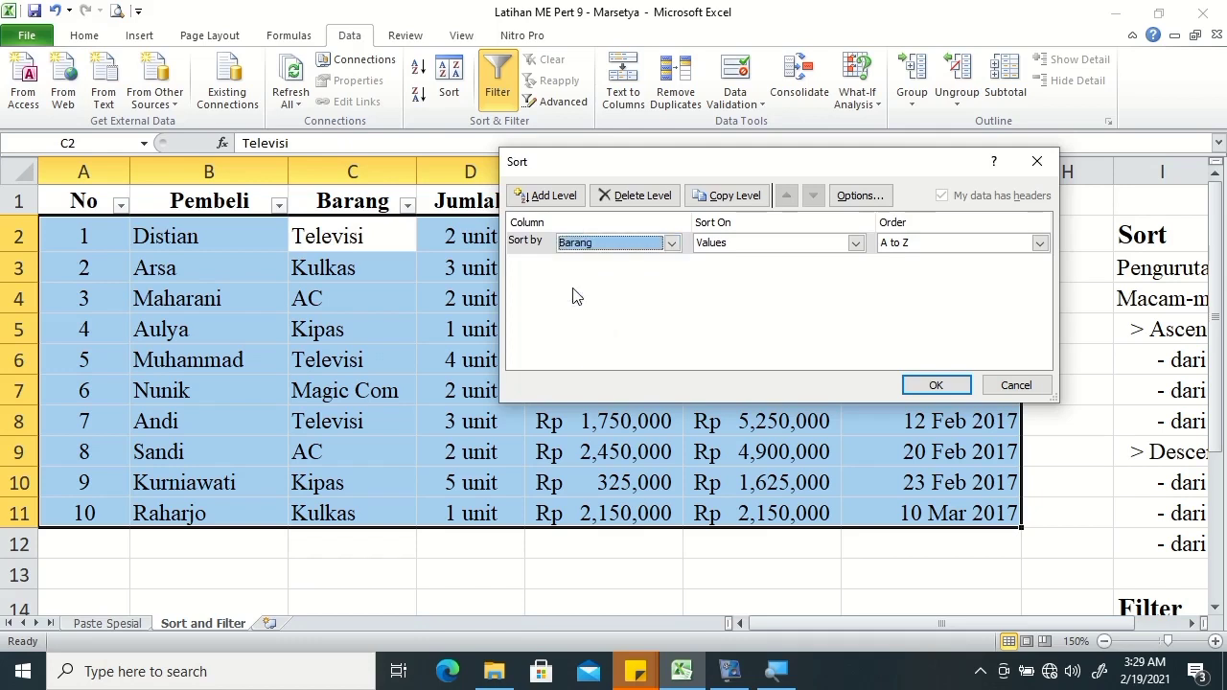
left_click(932, 245)
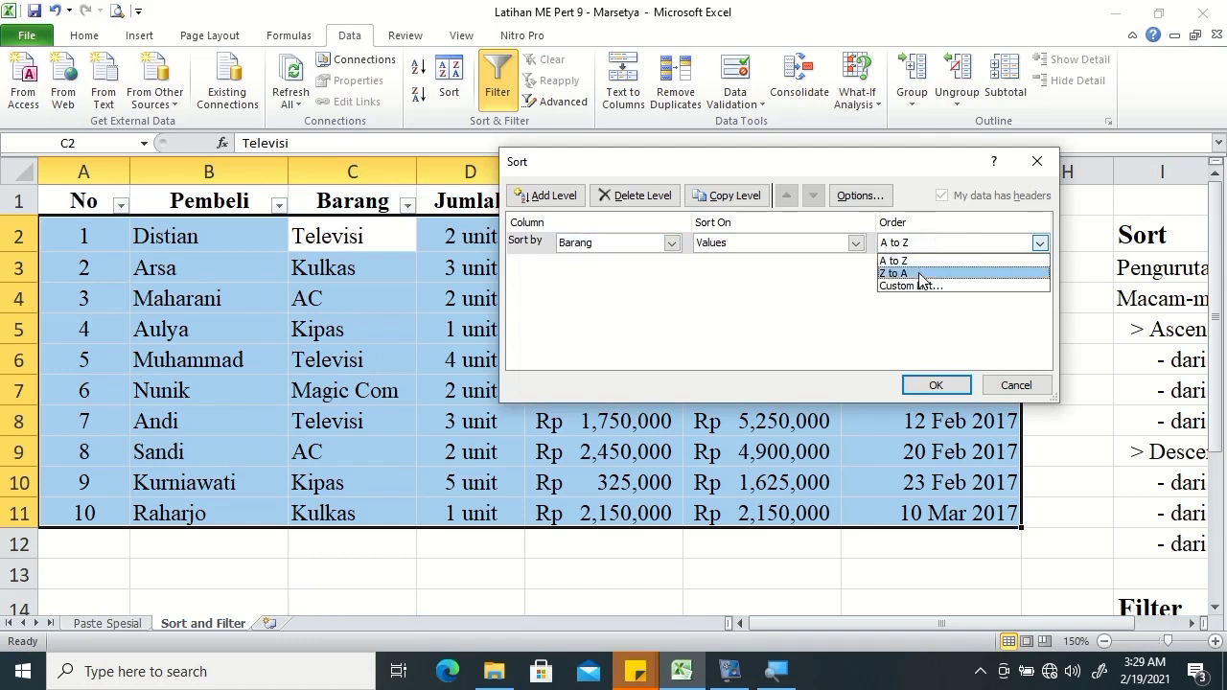
left_click(922, 275)
Add a second sort level by Harga, smallest to largest, and apply the sort
left_click(546, 195)
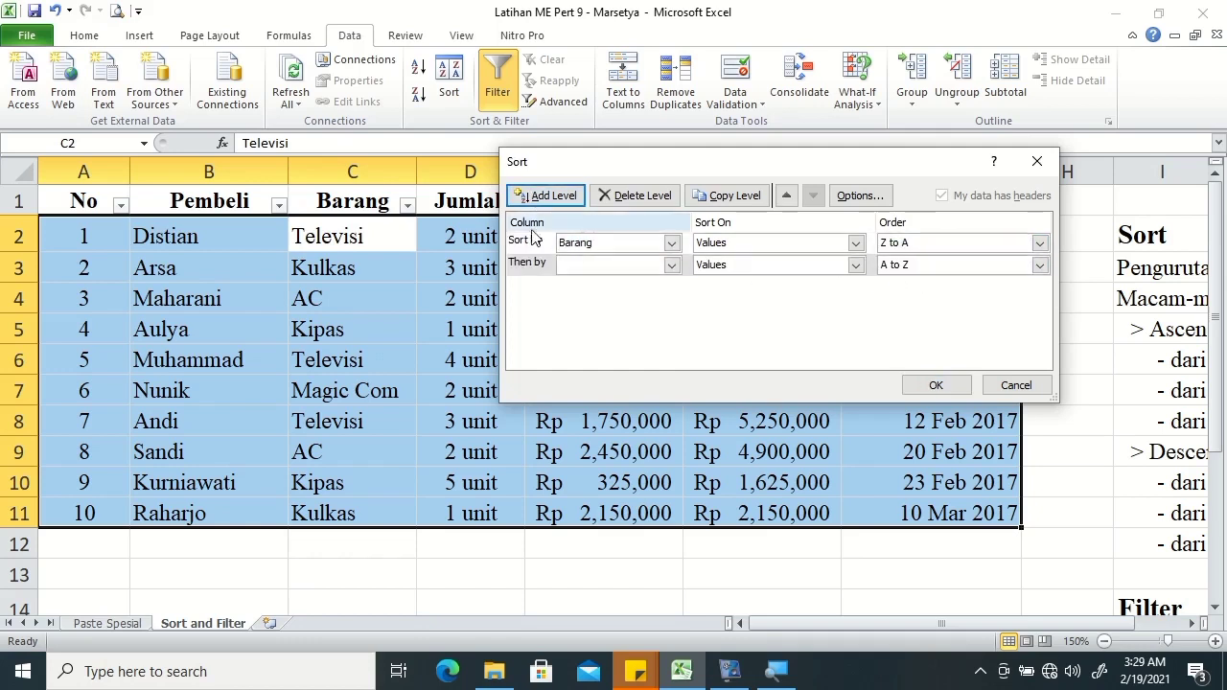
left_click(672, 265)
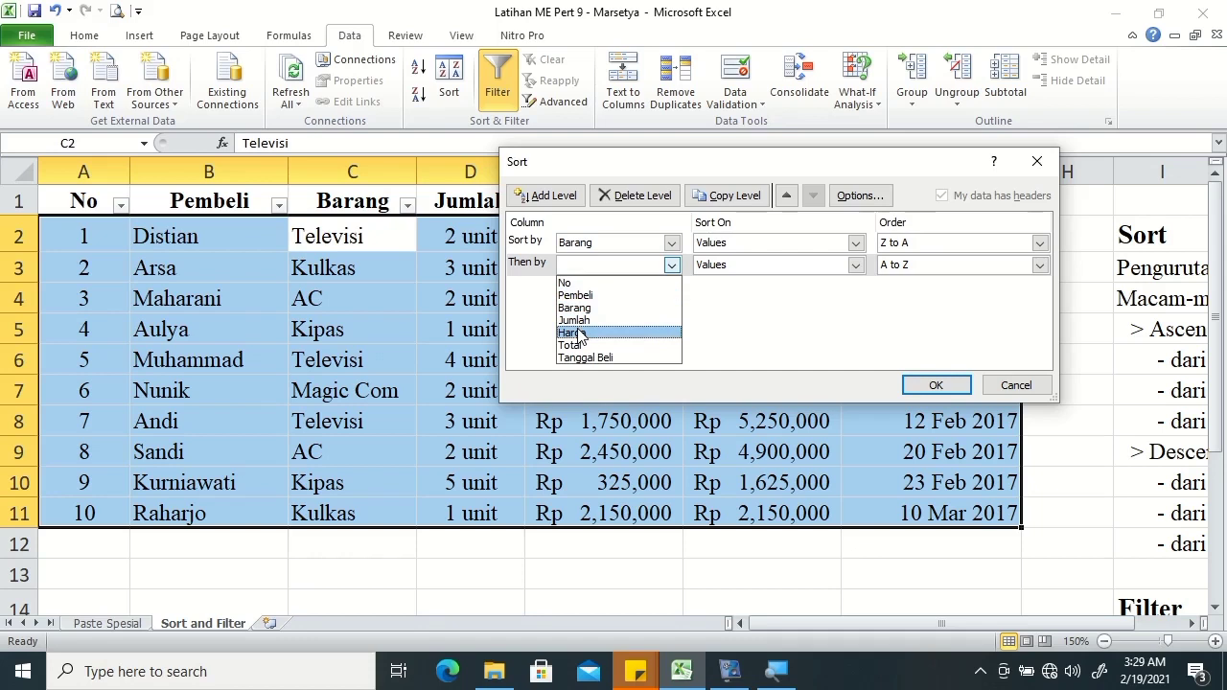
left_click(579, 333)
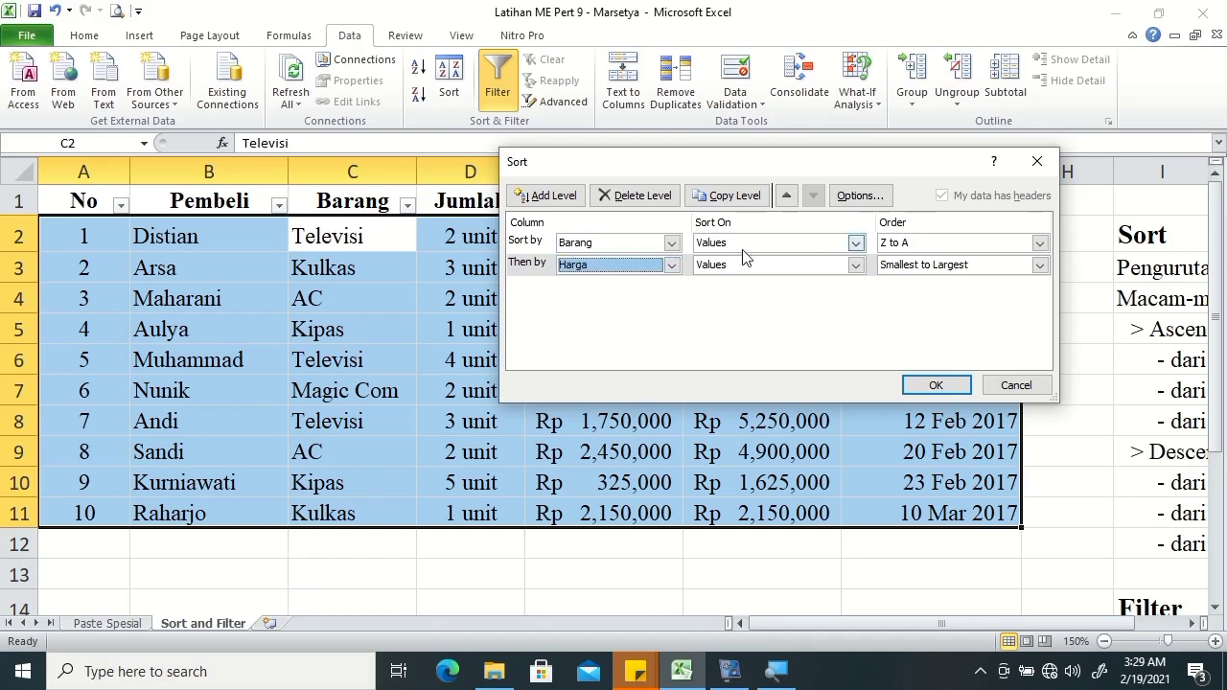
left_click(935, 387)
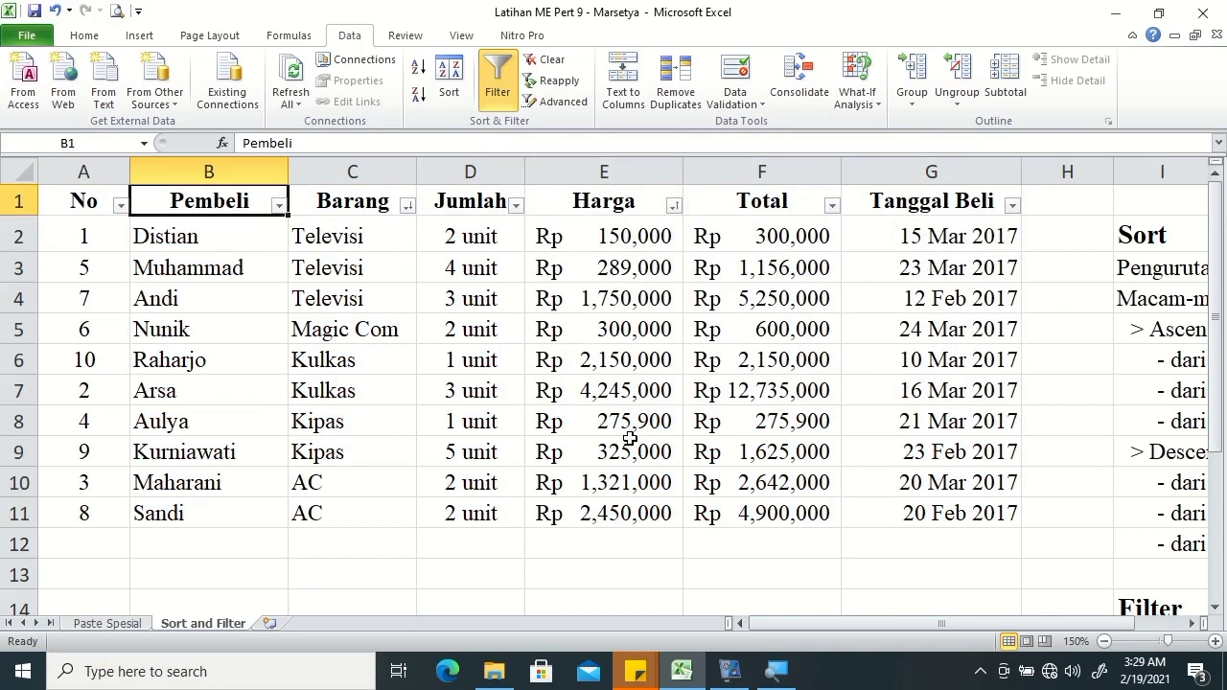
Select cell C2 in the purchases table
left_click(401, 240)
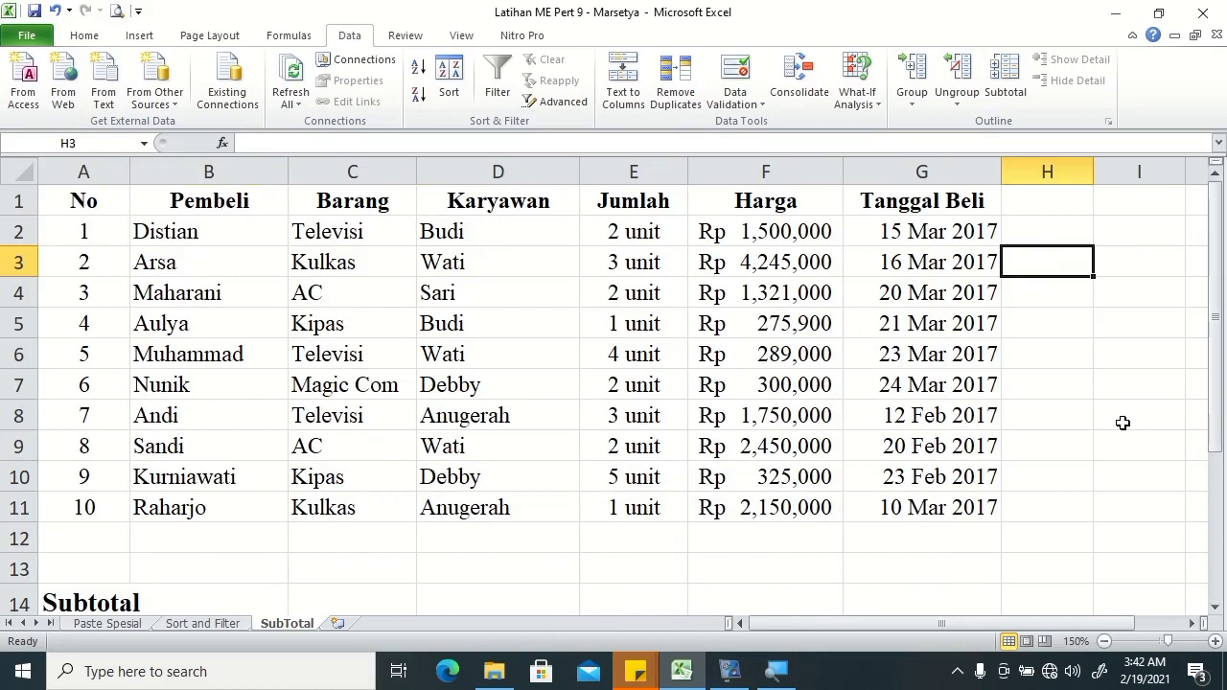
left_click(1215, 608)
left_click_drag(1215, 610, 1214, 614)
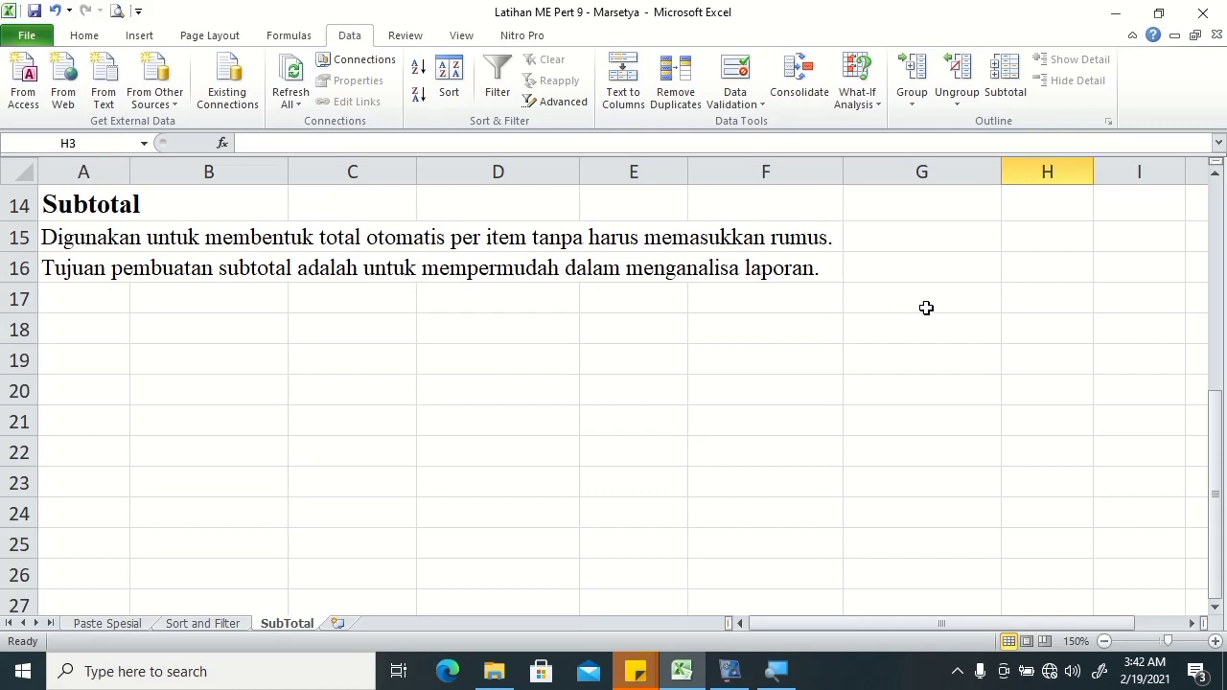
left_click_drag(1220, 435, 1216, 173)
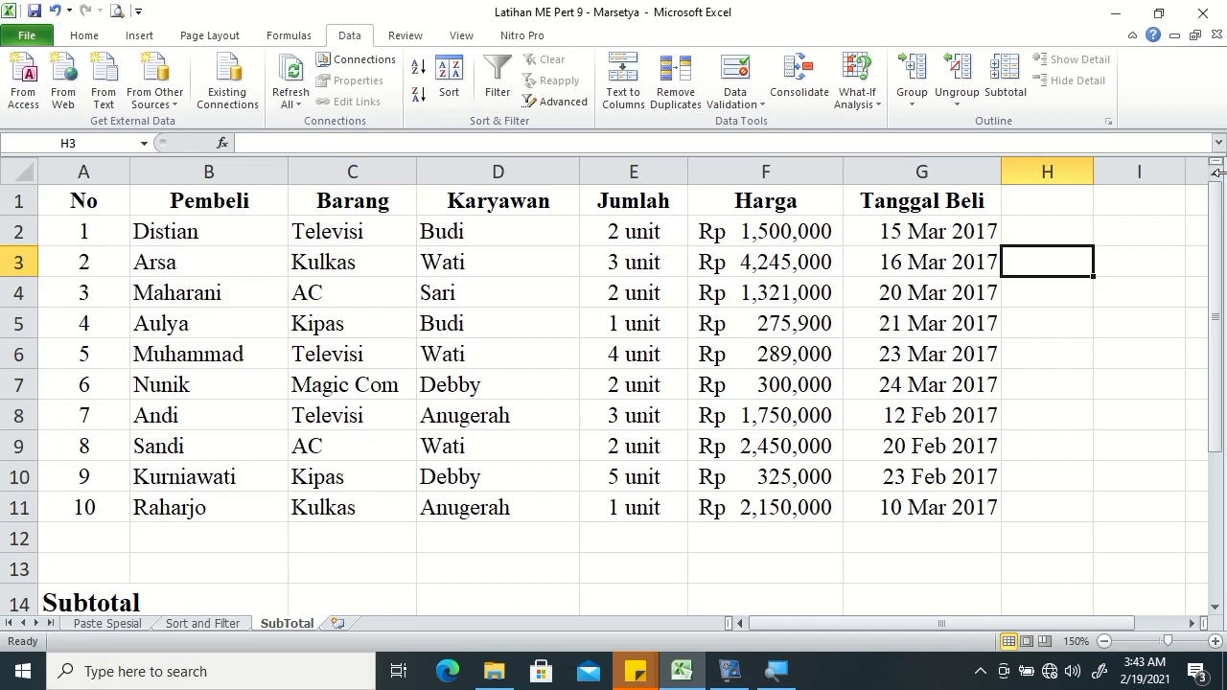
Sort the SubTotal table A to Z on the Karyawan column
left_click(511, 235)
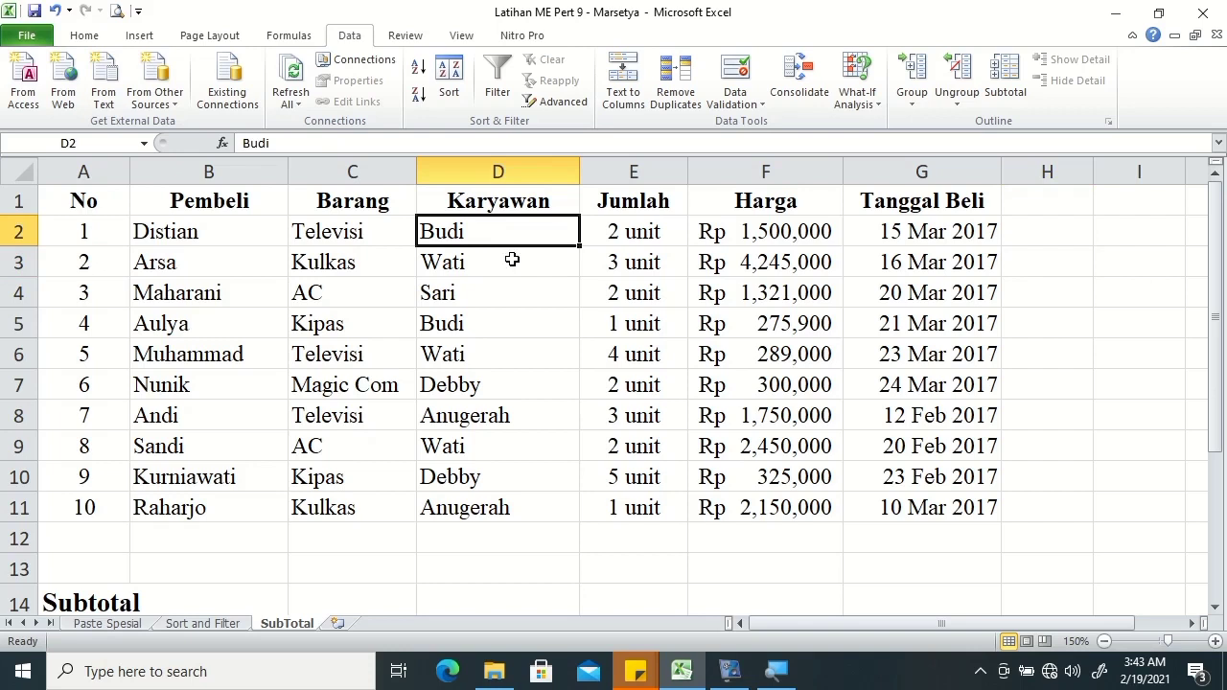
left_click(421, 70)
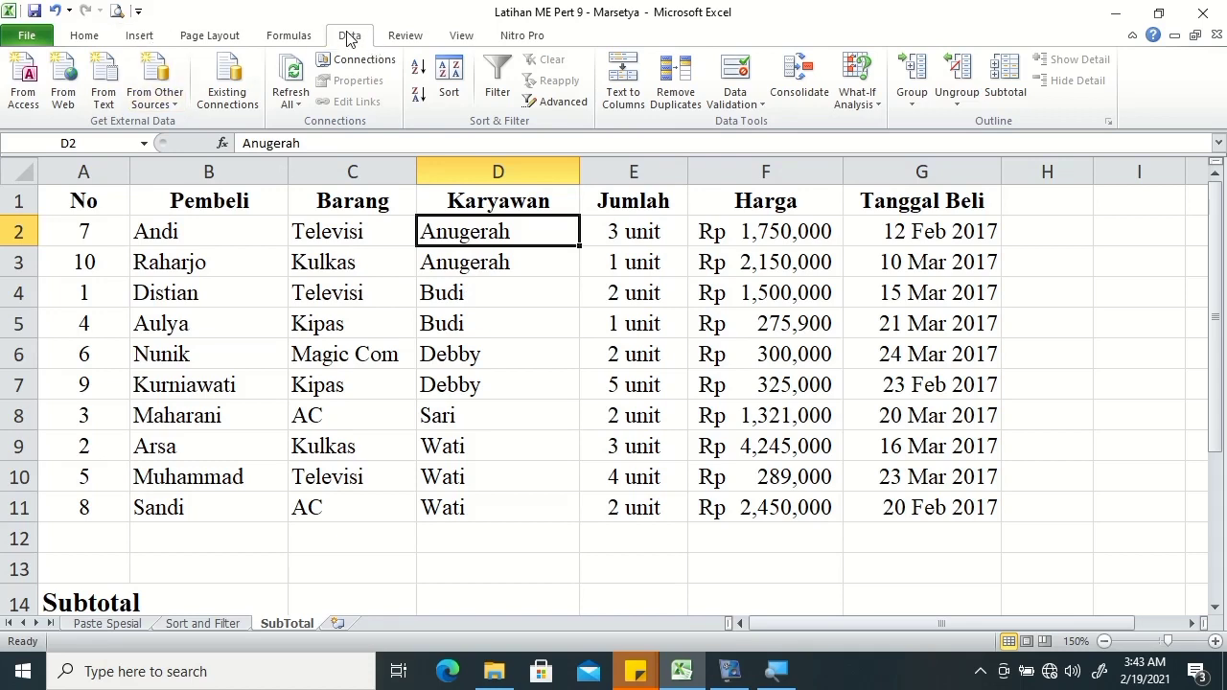
Open the Subtotal dialog, move it aside, and review the grouping column and Sum function
left_click(1011, 72)
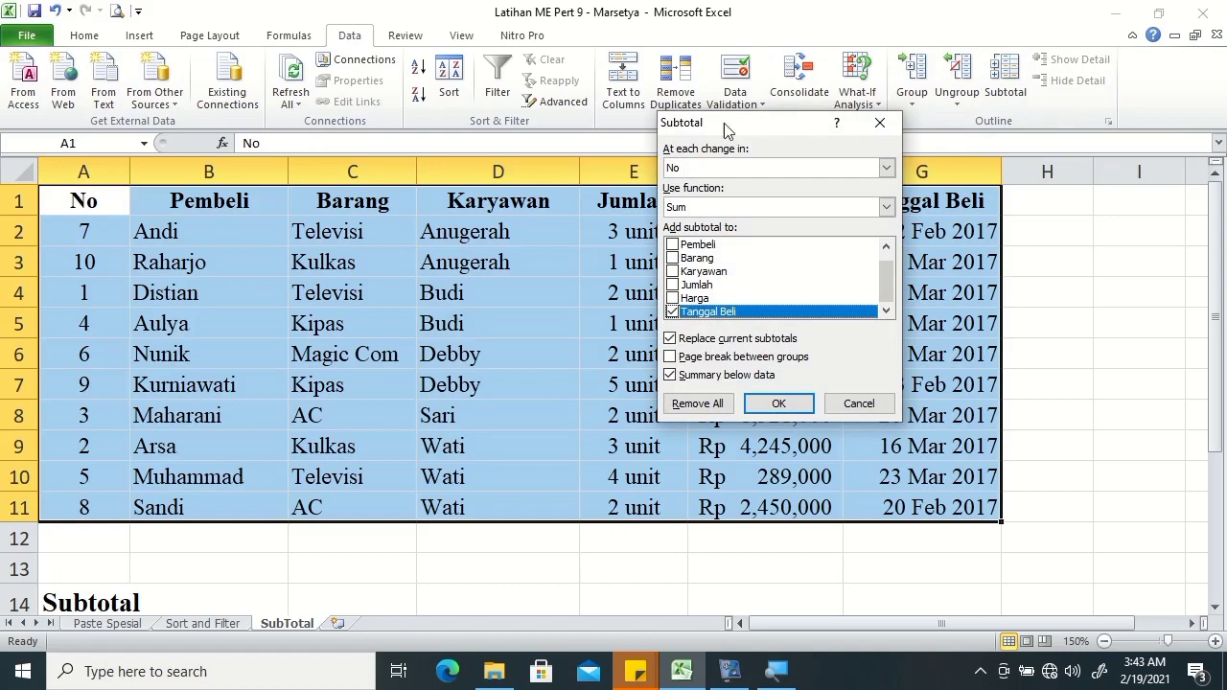
left_click_drag(723, 123, 877, 148)
left_click(824, 191)
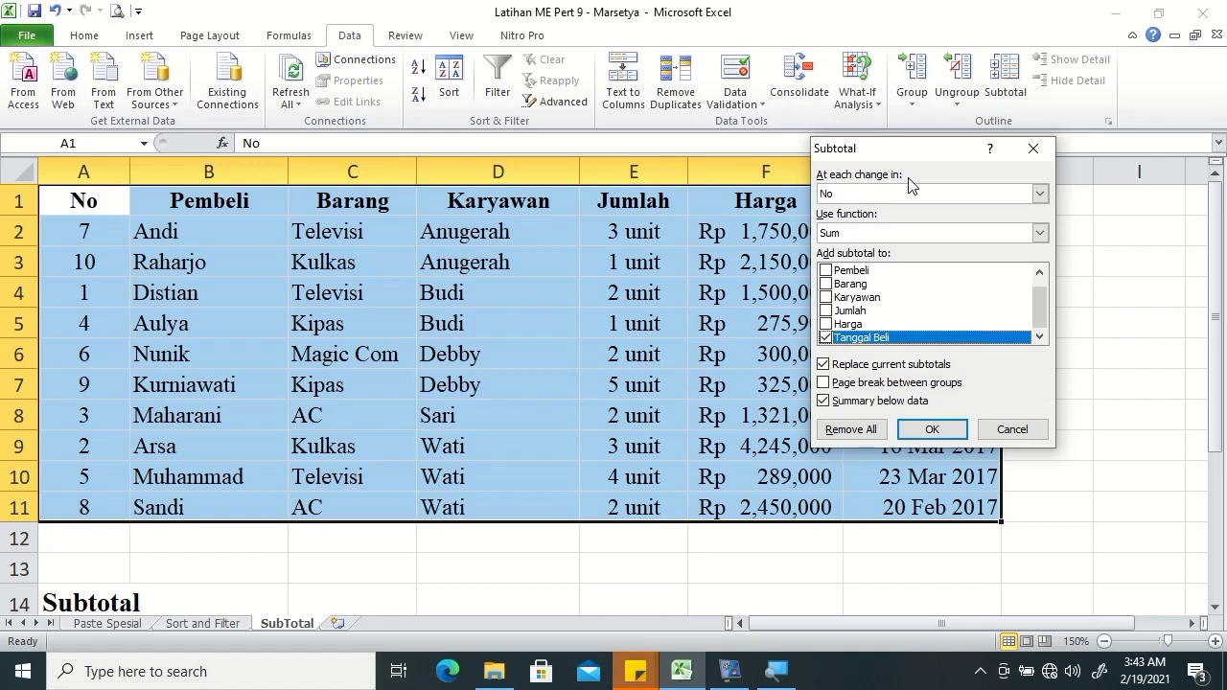
left_click(923, 234)
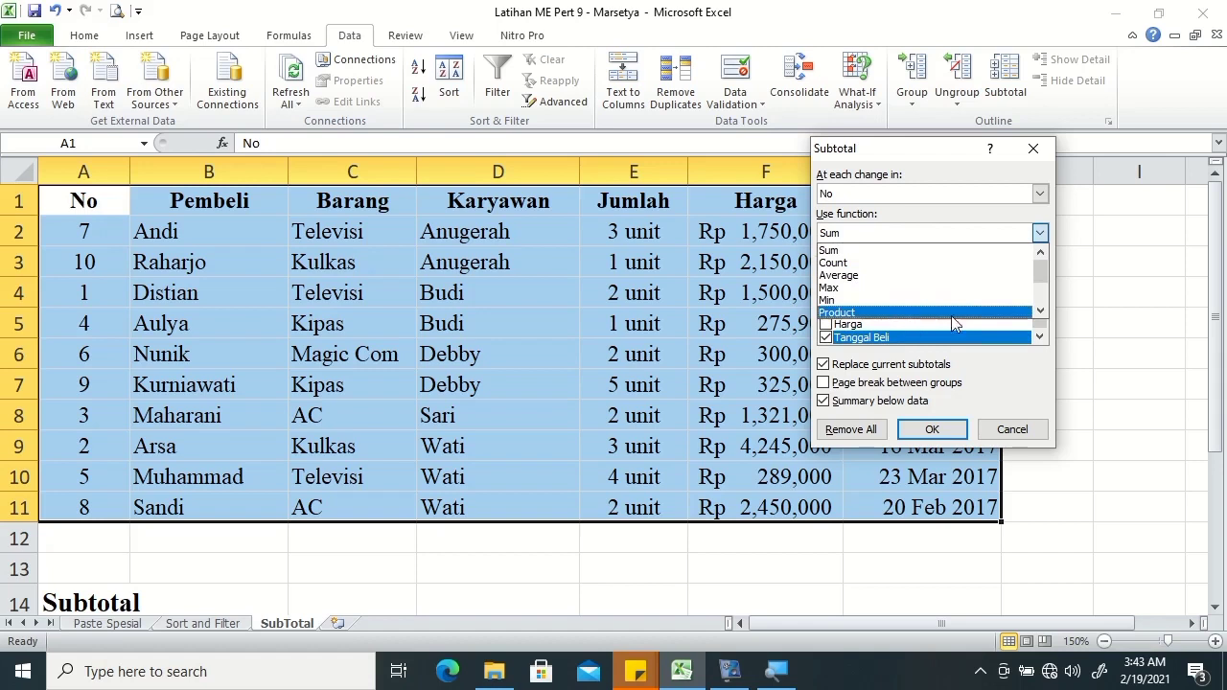
left_click_drag(1044, 273, 1062, 266)
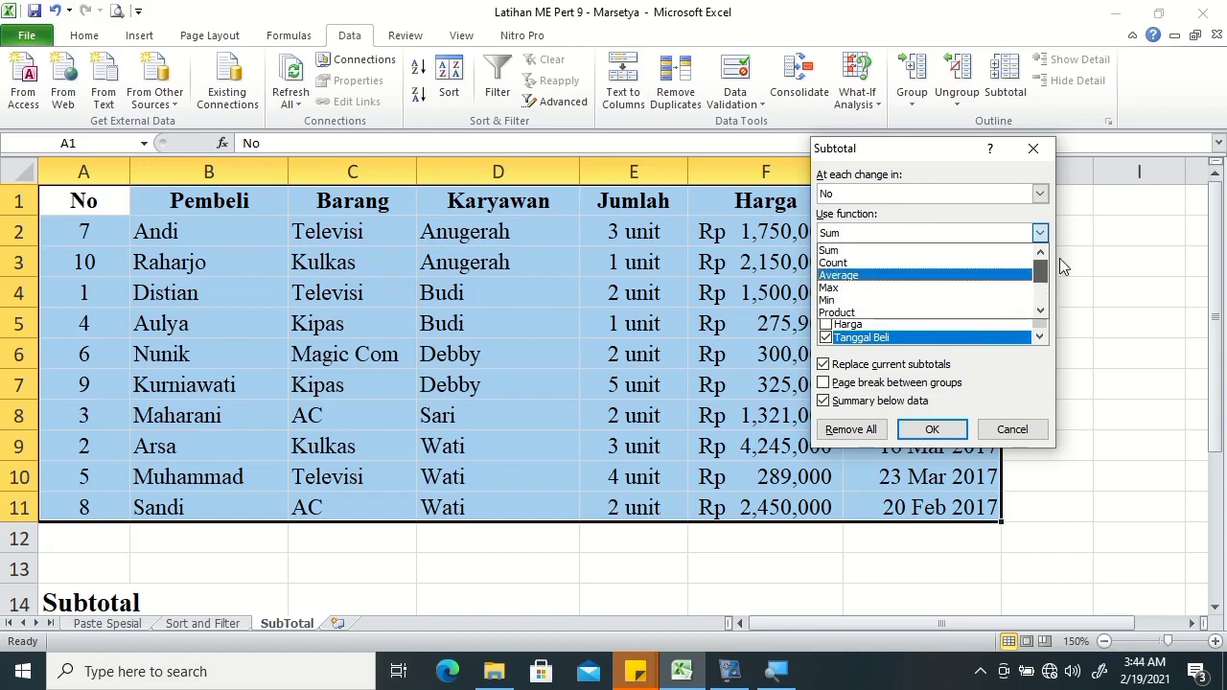
left_click(1041, 236)
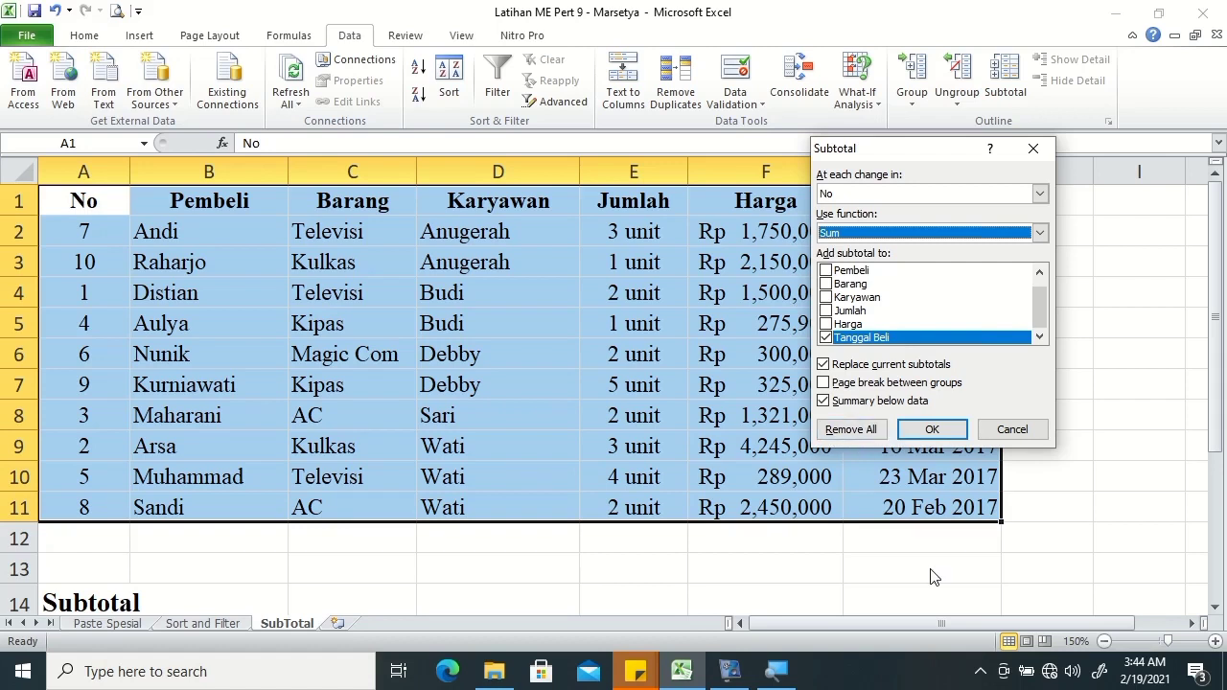
Subtotal Jumlah at each change in Karyawan, dropping Tanggal Beli from the summed columns
left_click(858, 193)
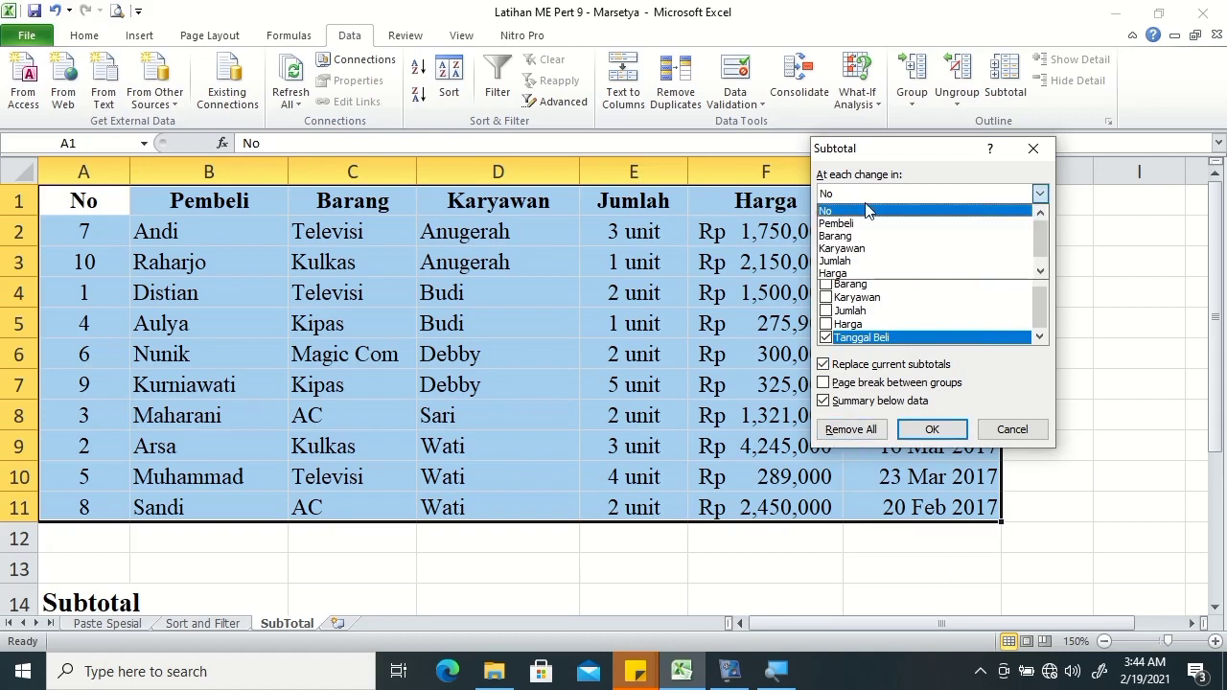
left_click(868, 248)
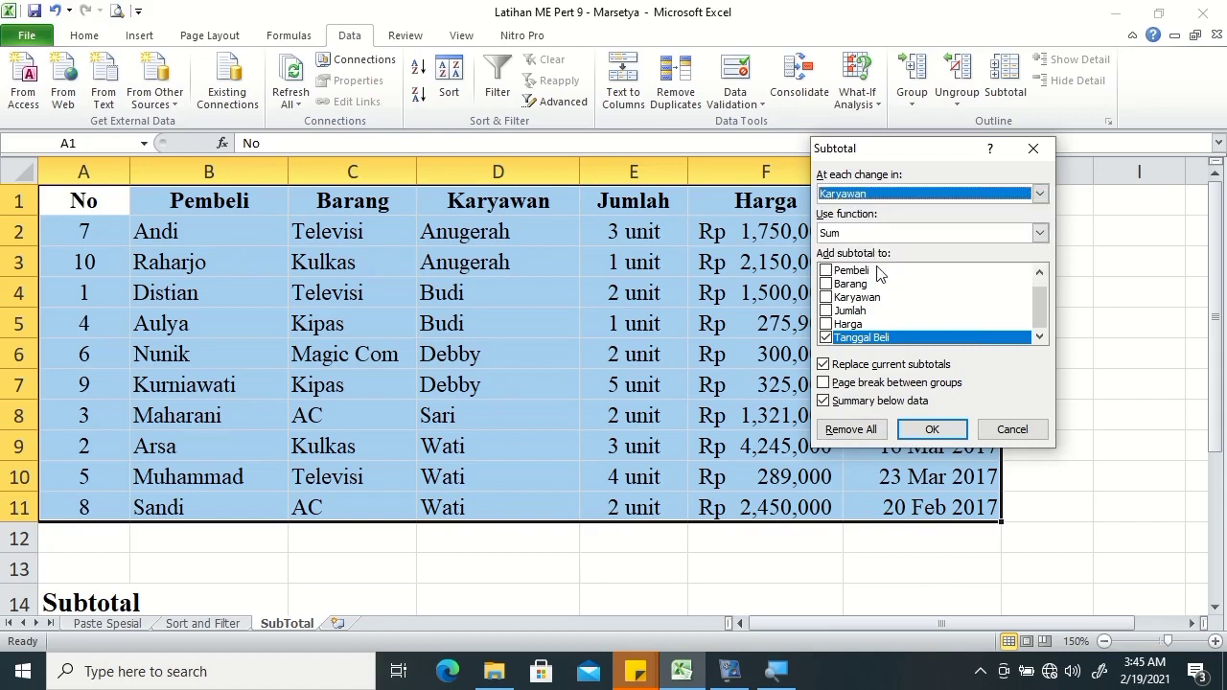
left_click(826, 337)
left_click(826, 311)
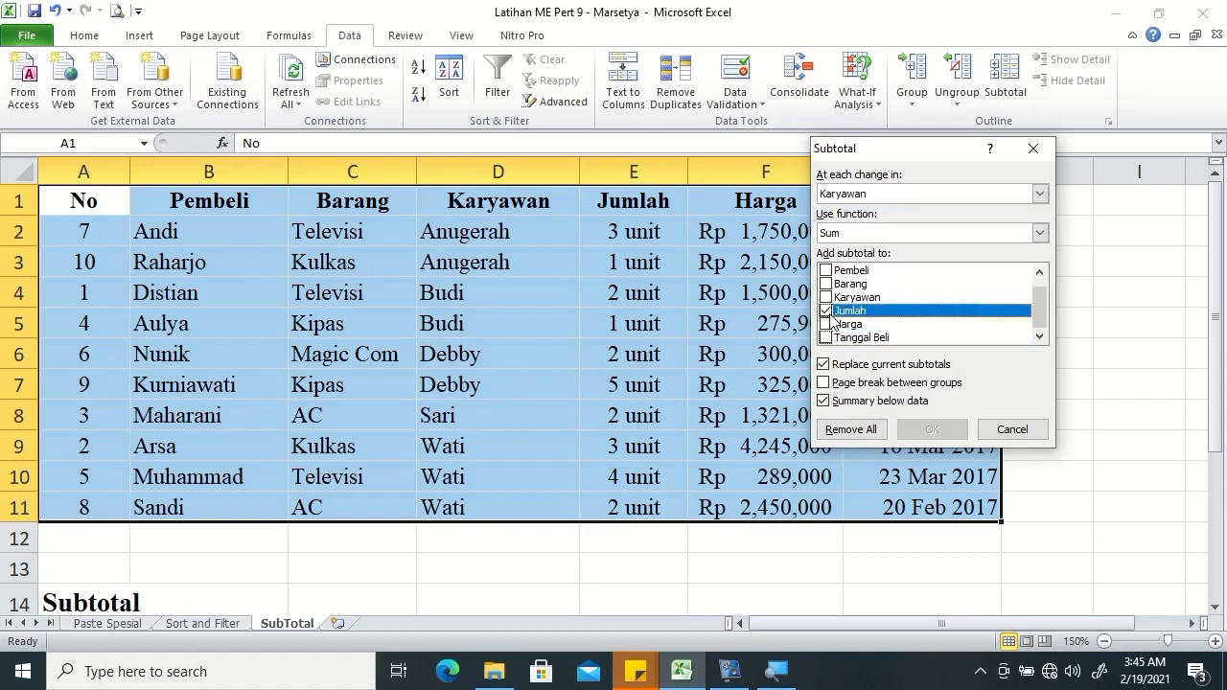
left_click(932, 429)
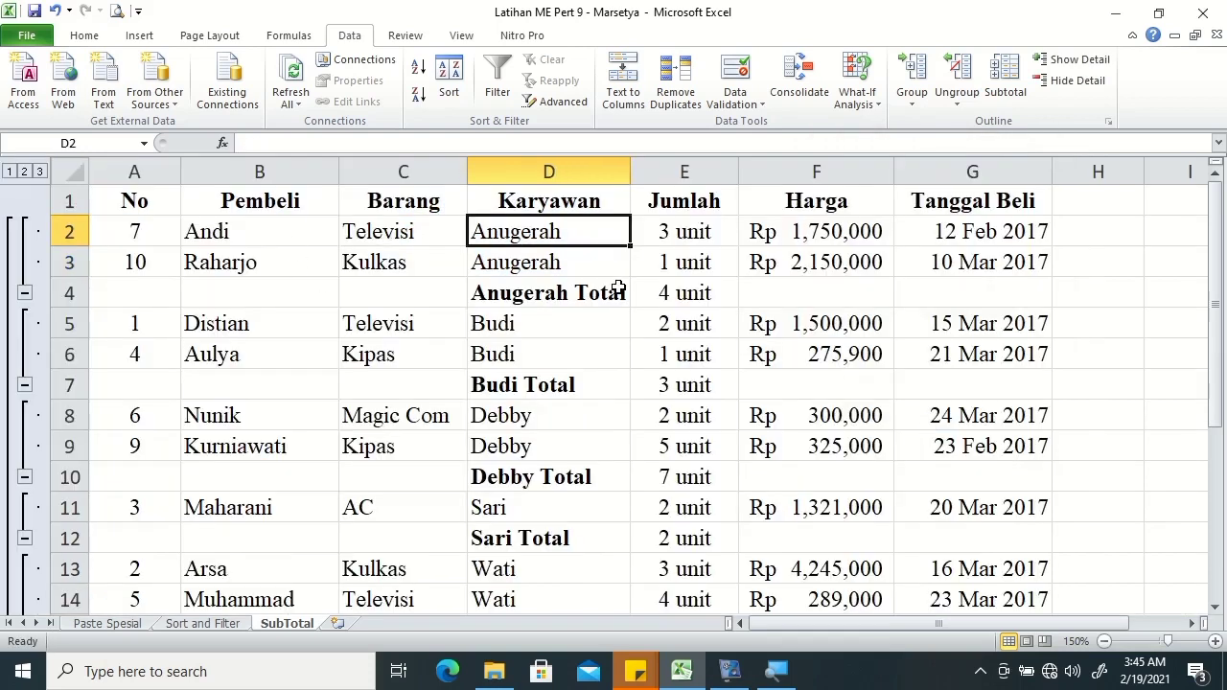
Switch the Karyawan subtotals from Jumlah to Harga, giving Anugerah Total Rp 3,900,000
left_click(992, 107)
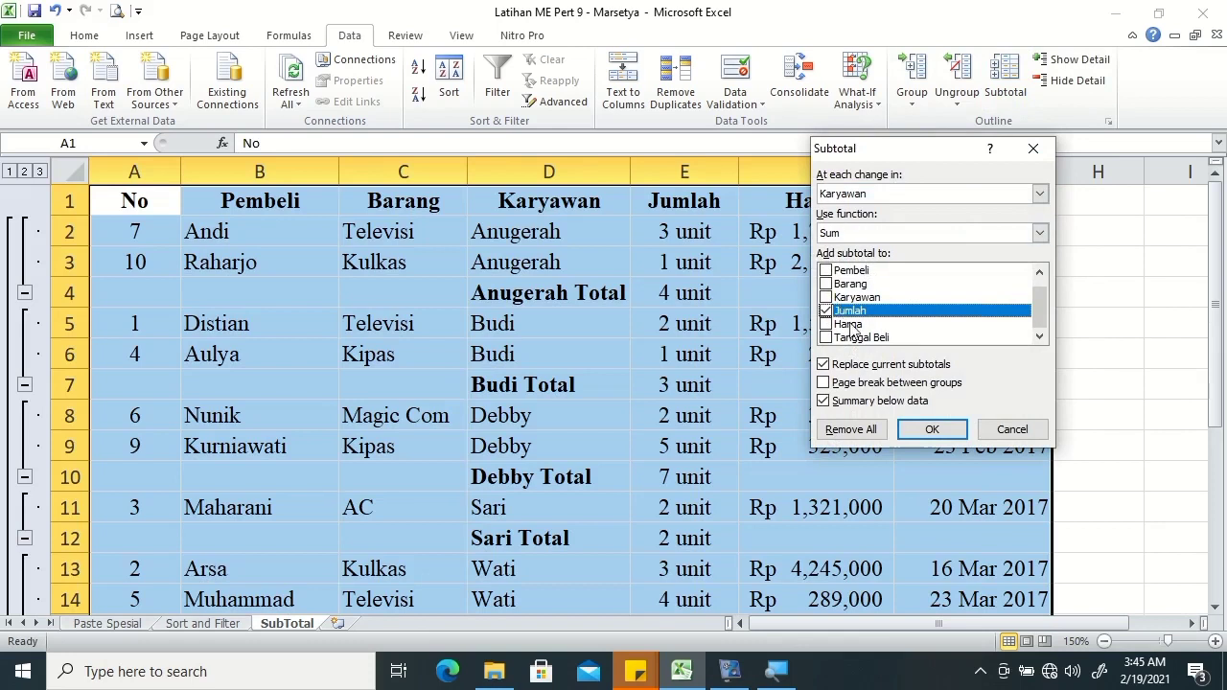
left_click(827, 311)
left_click(829, 323)
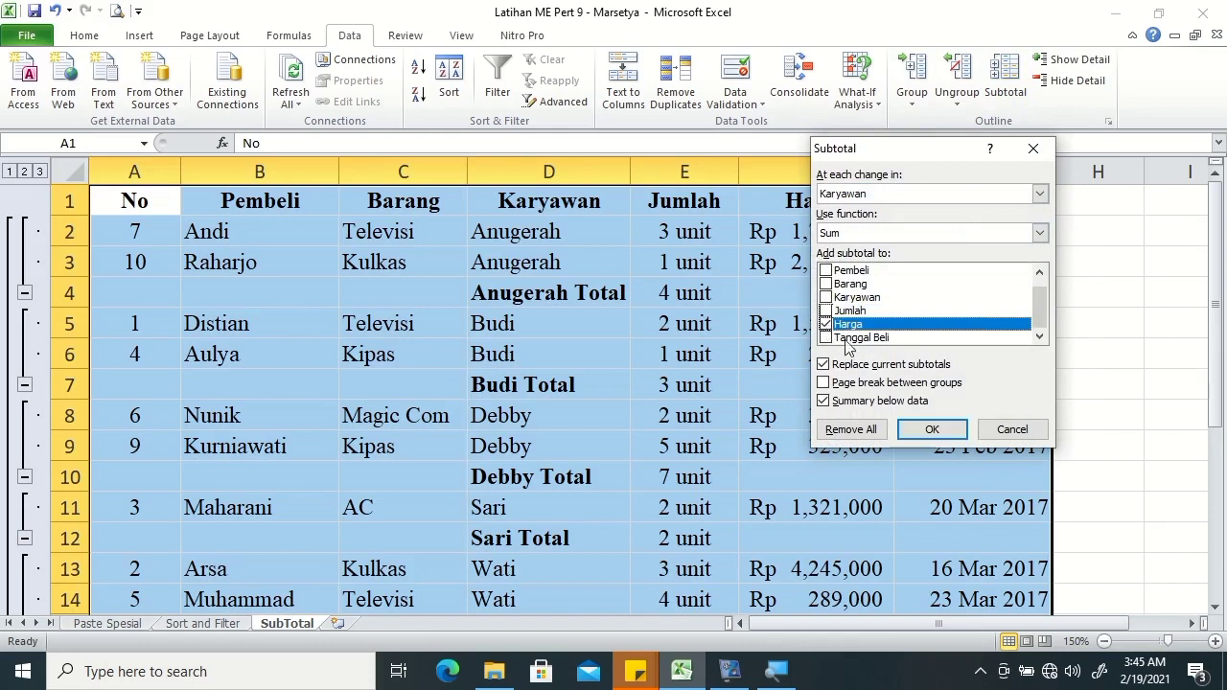
left_click(931, 429)
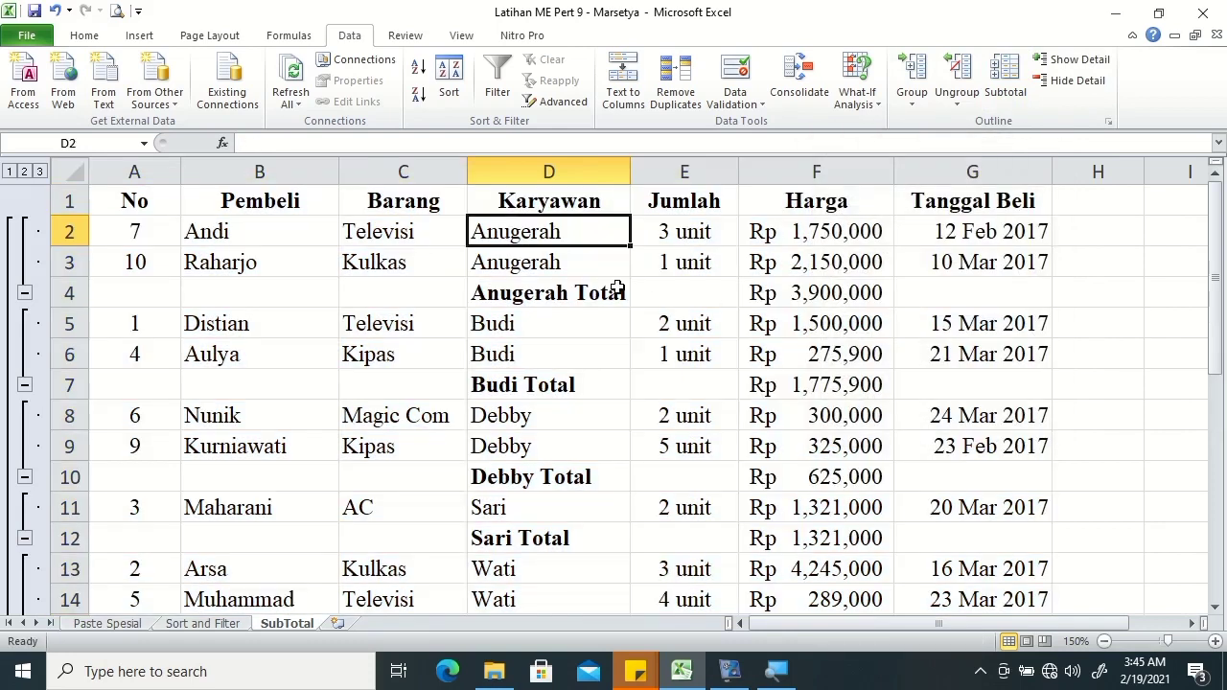
left_click(1007, 82)
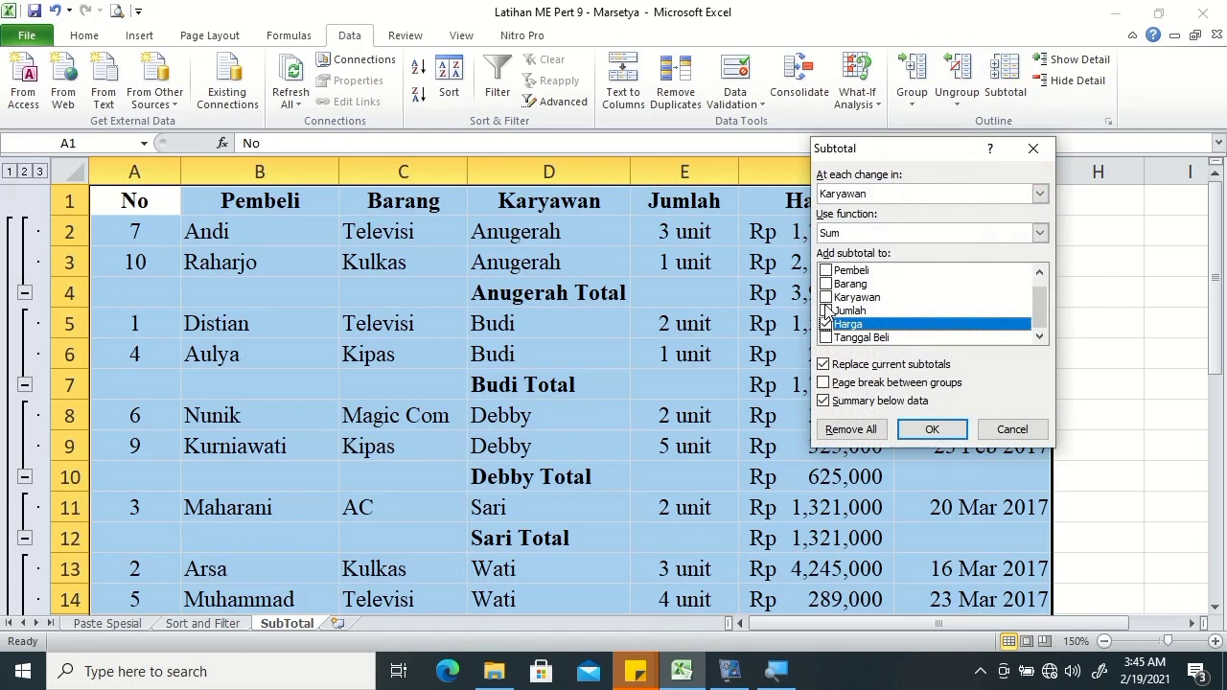
Subtotal both Jumlah and Harga per Karyawan, then inspect the Anugerah Total formula in E4
left_click(826, 311)
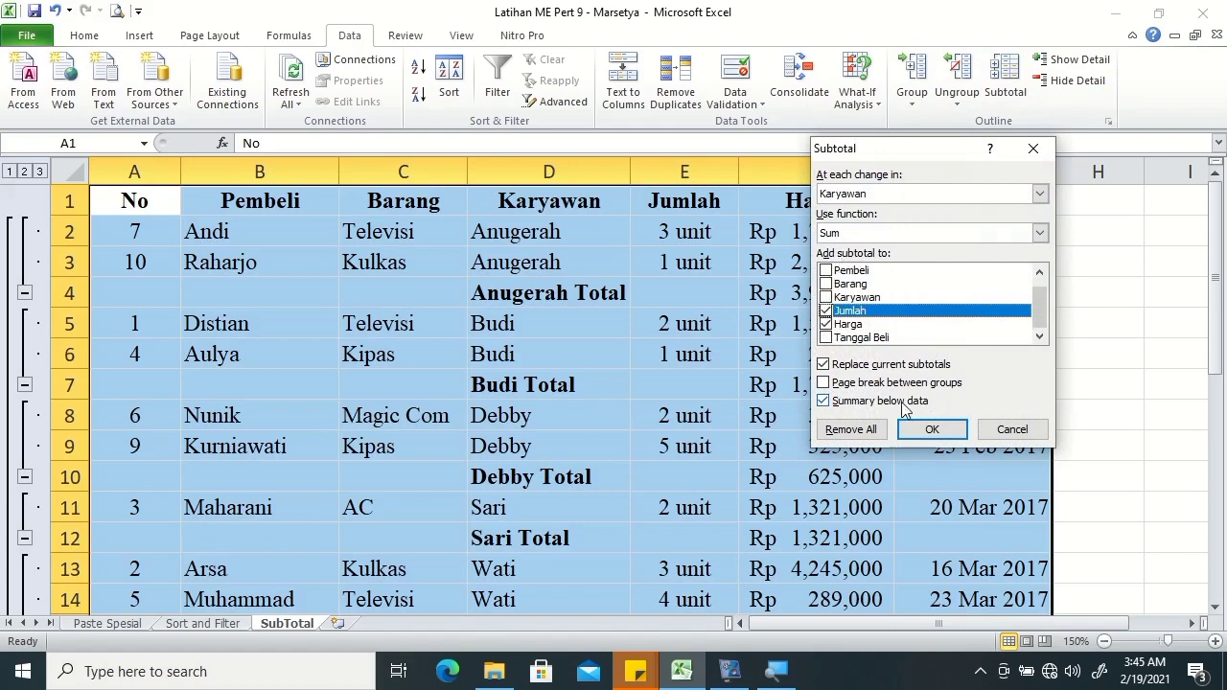
left_click(931, 429)
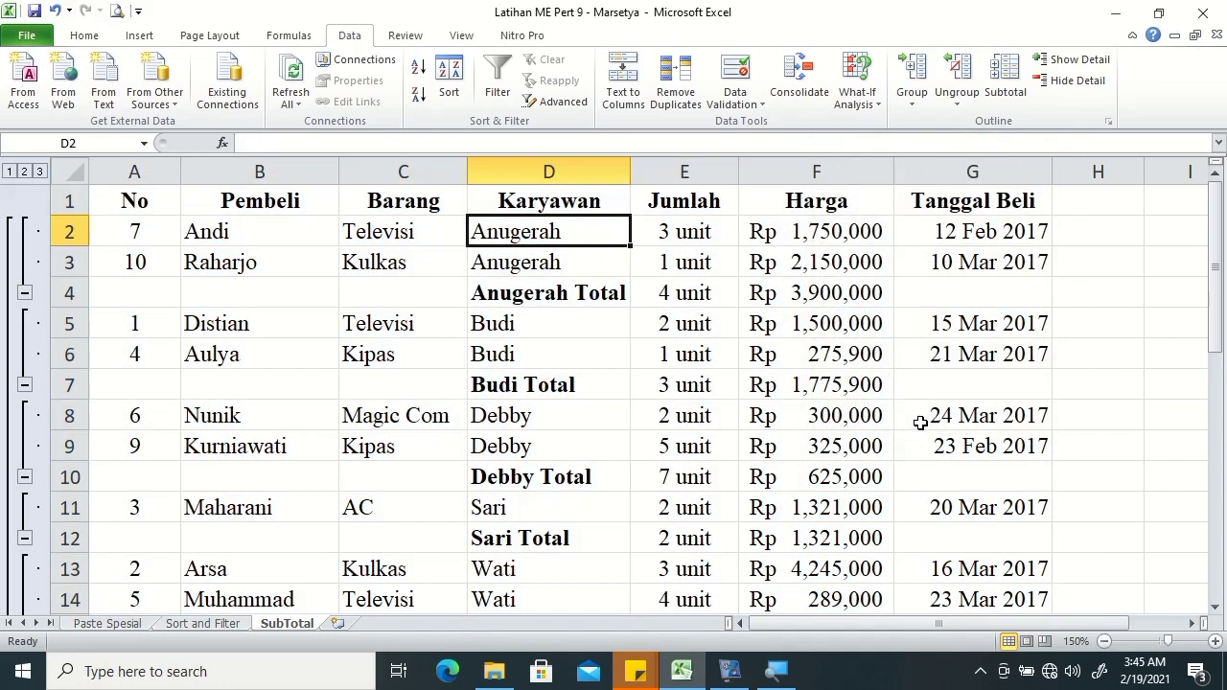
left_click(674, 296)
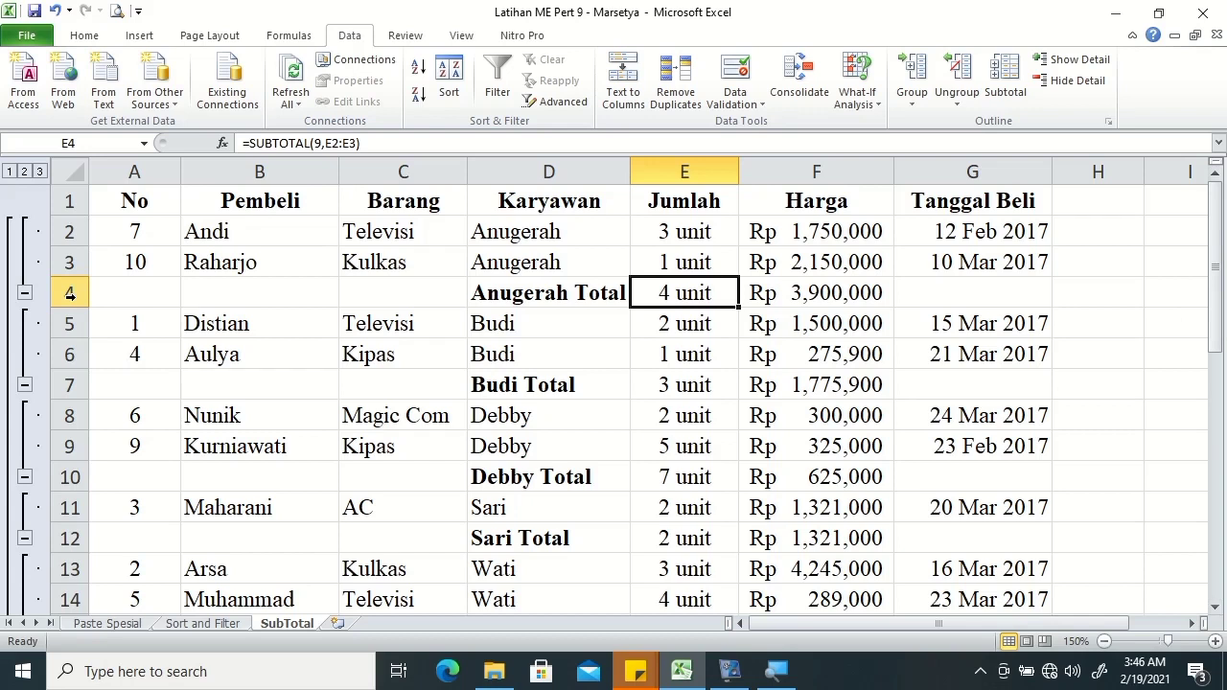
left_click(70, 294)
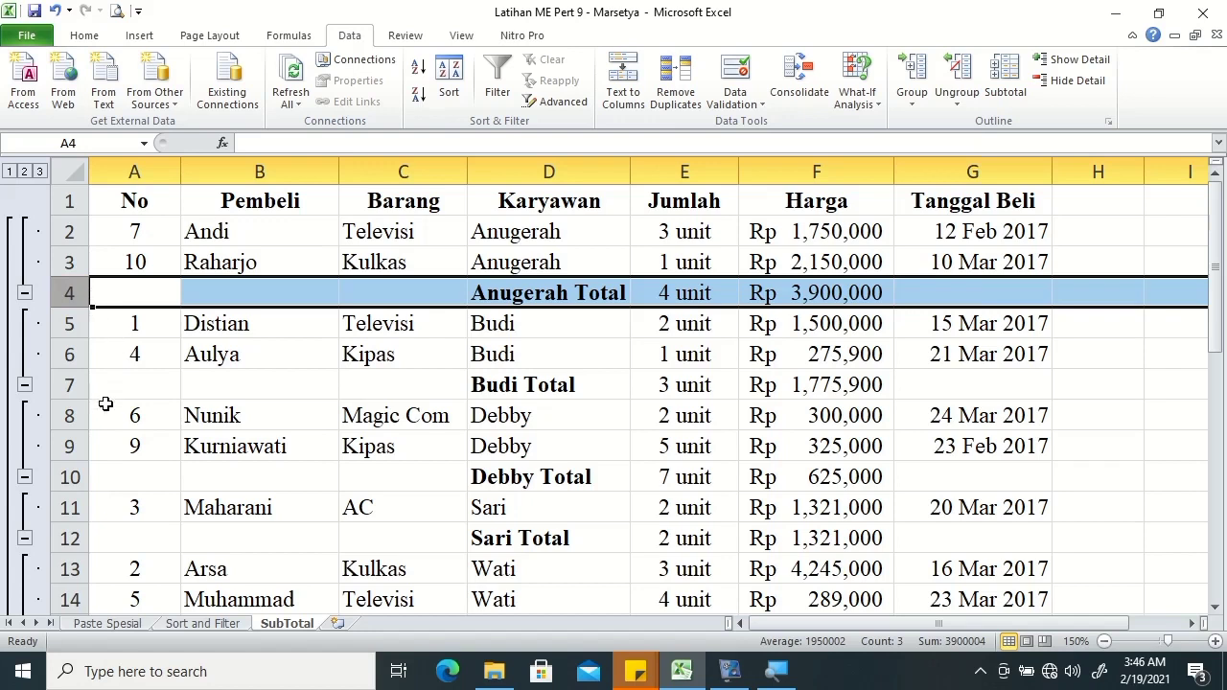
Add the Budi, Debby, Sari, Wati and Grand Total rows to row 4's selection and copy them
left_click(69, 384, "ctrl")
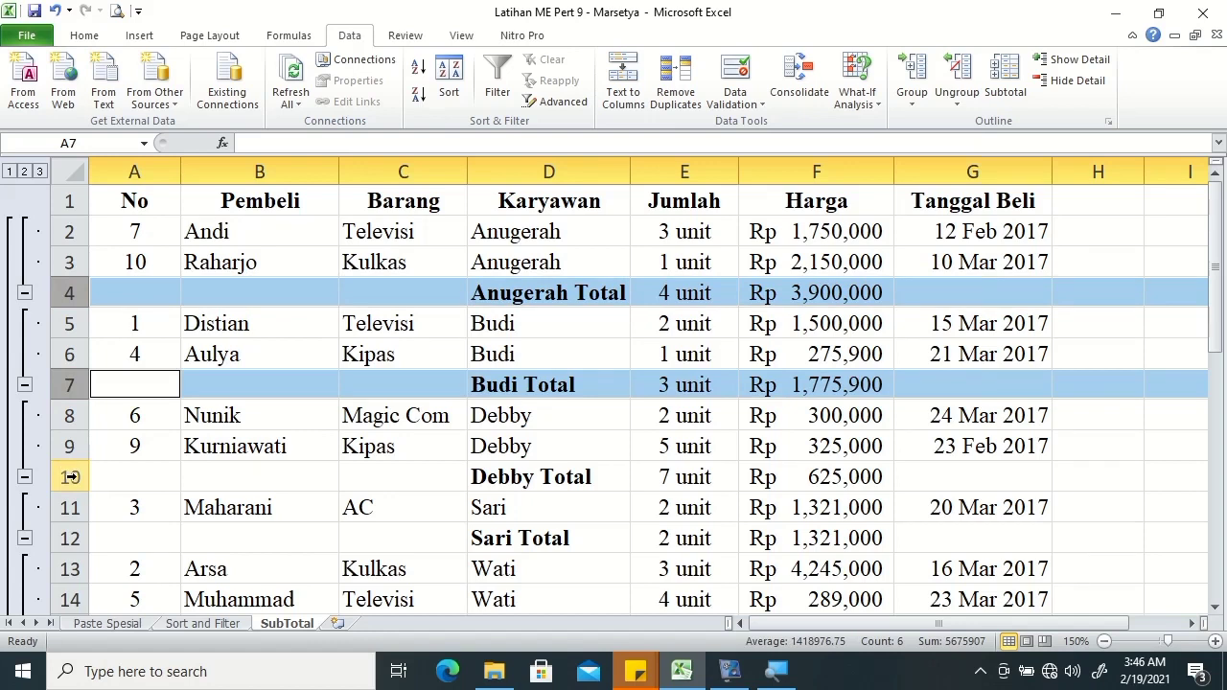
left_click(70, 477, "ctrl")
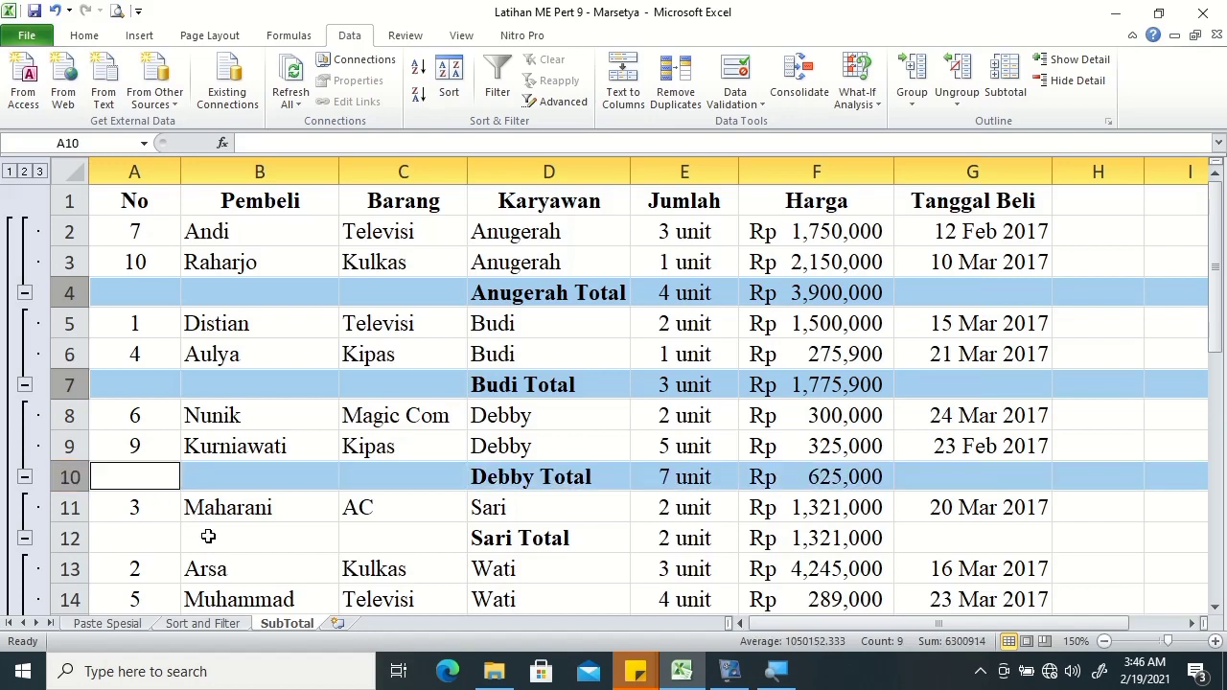
left_click(69, 538, "ctrl")
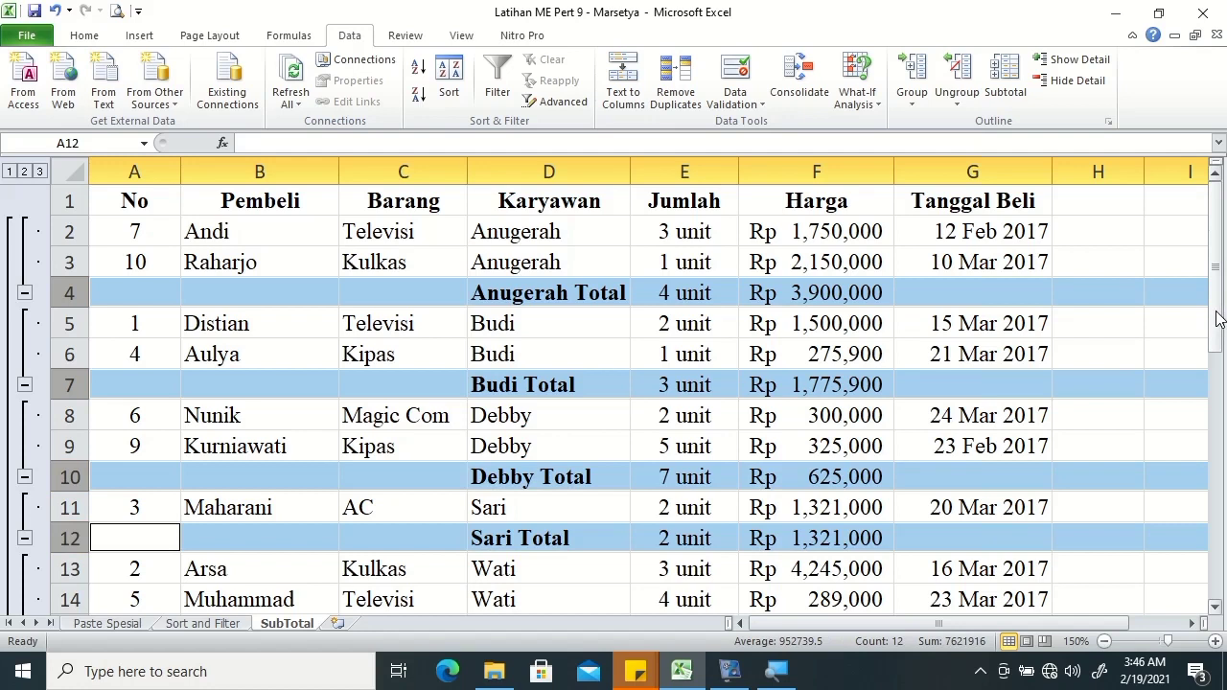
left_click_drag(1217, 319, 1035, 377)
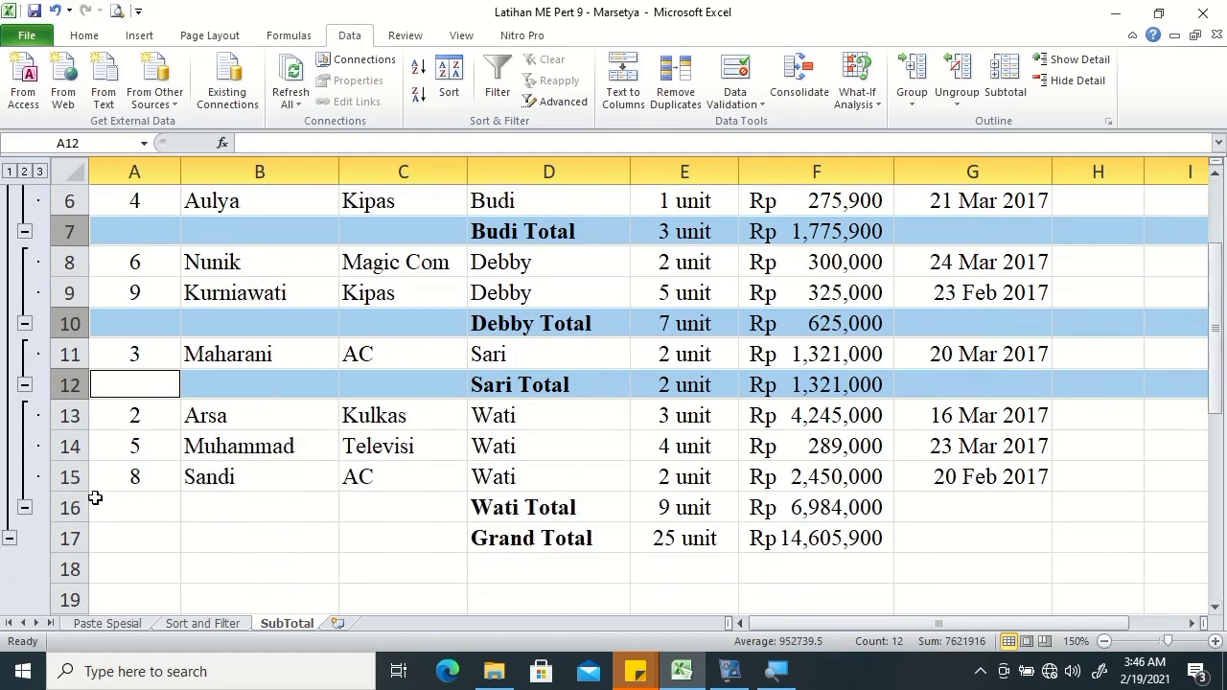
left_click(57, 509, "ctrl")
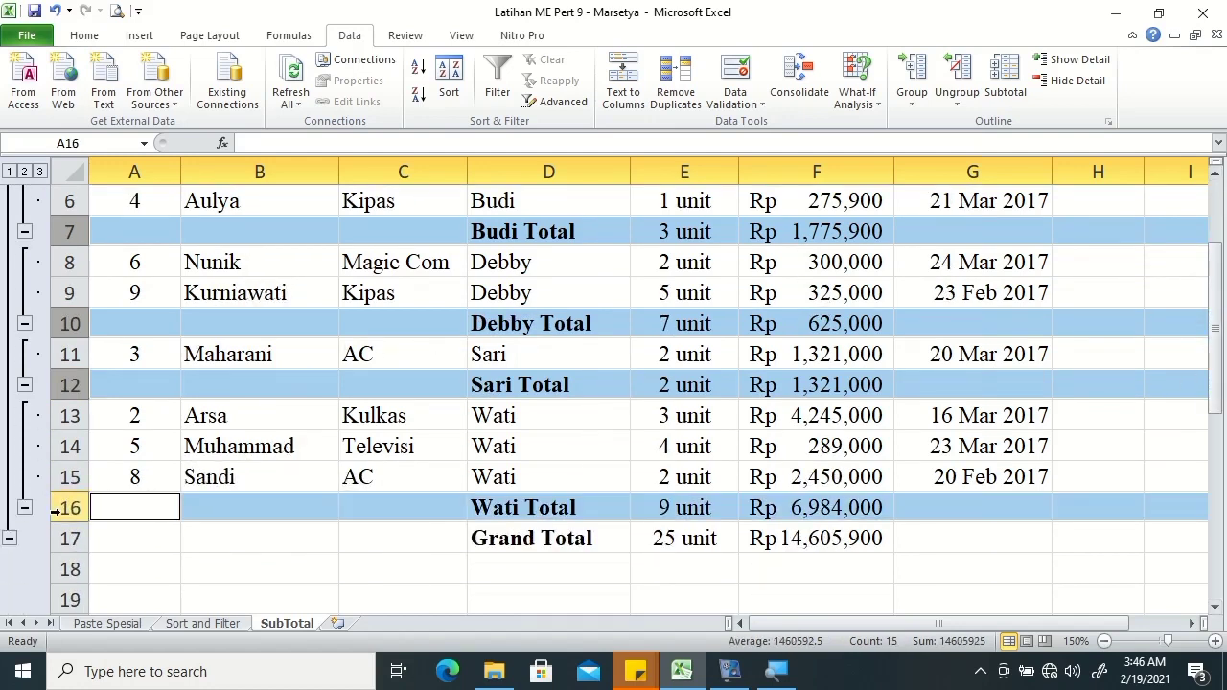
left_click(60, 537, "ctrl")
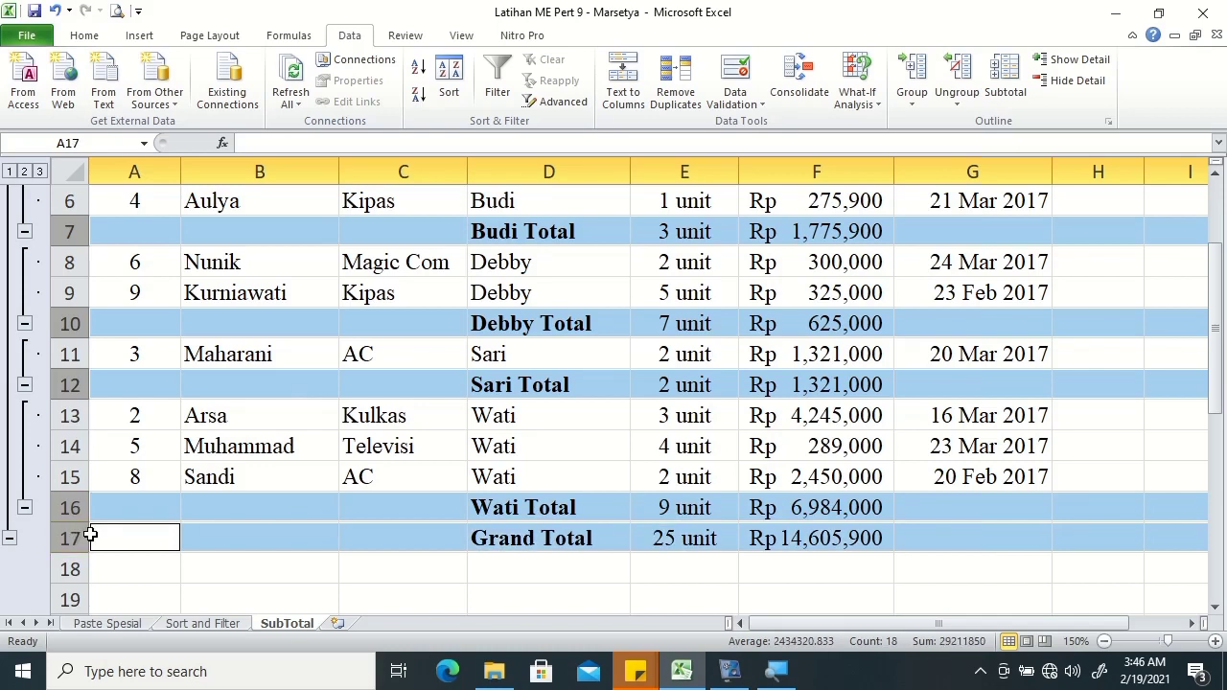
key("ctrl+c")
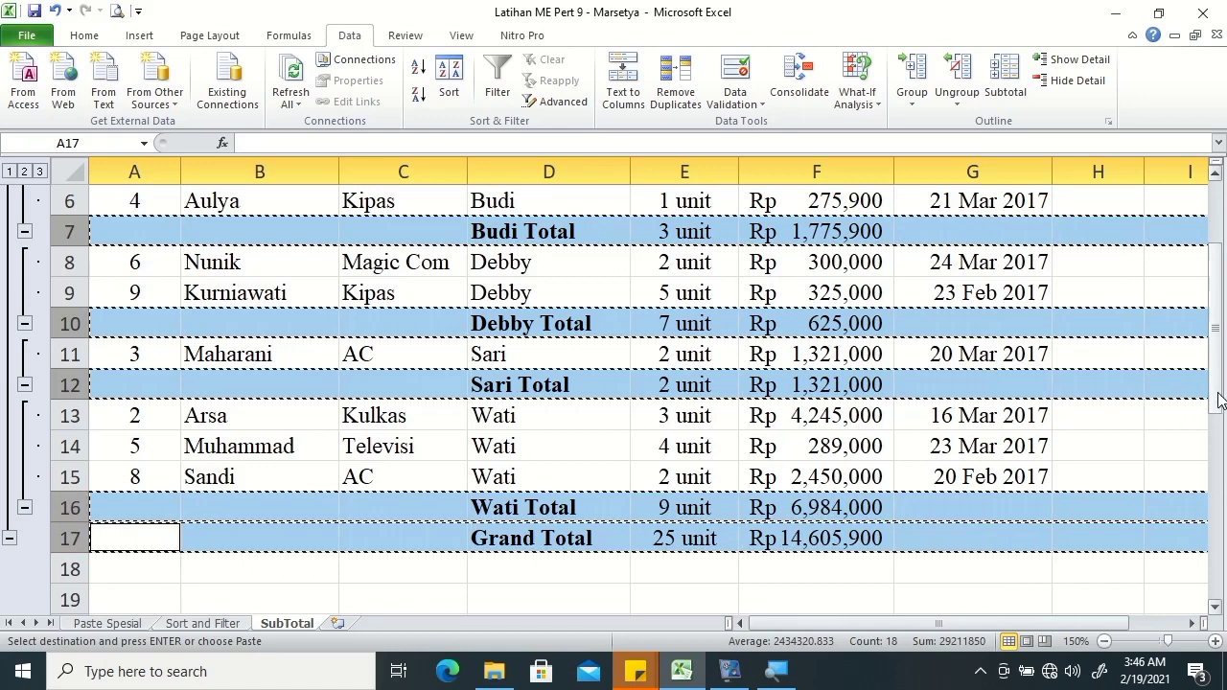
Paste the copied total rows at A25 and check the pasted Anugerah Total cell
left_click_drag(1219, 401, 1215, 422)
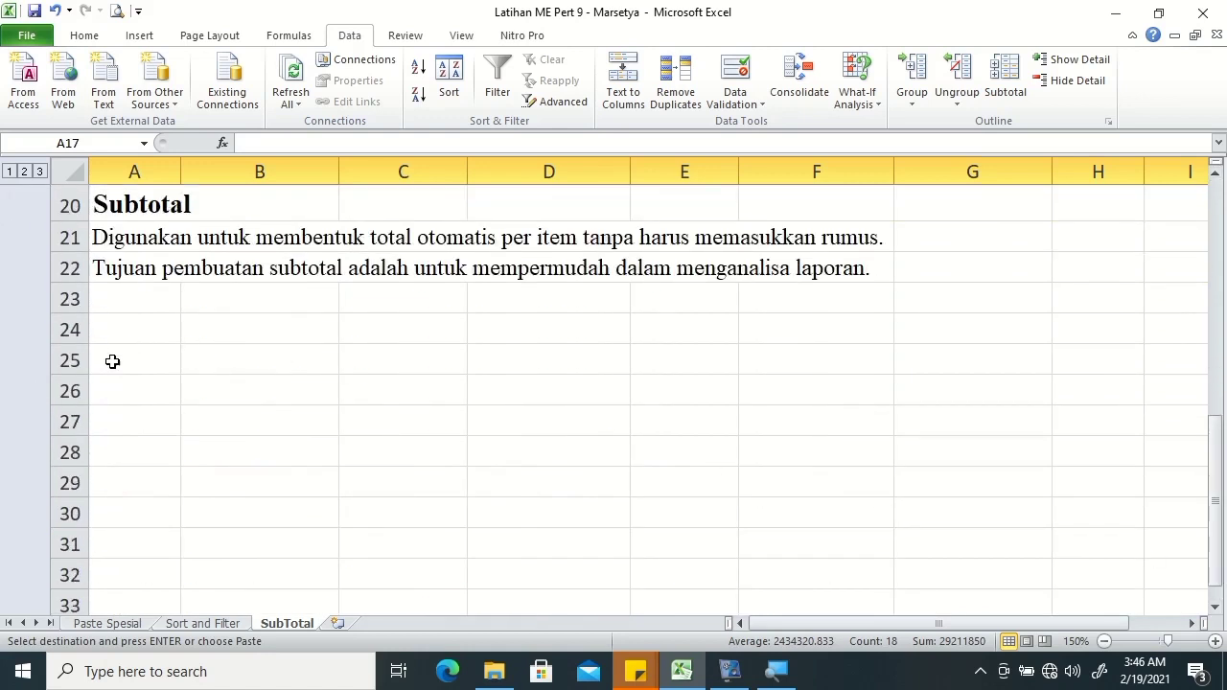
left_click(112, 360)
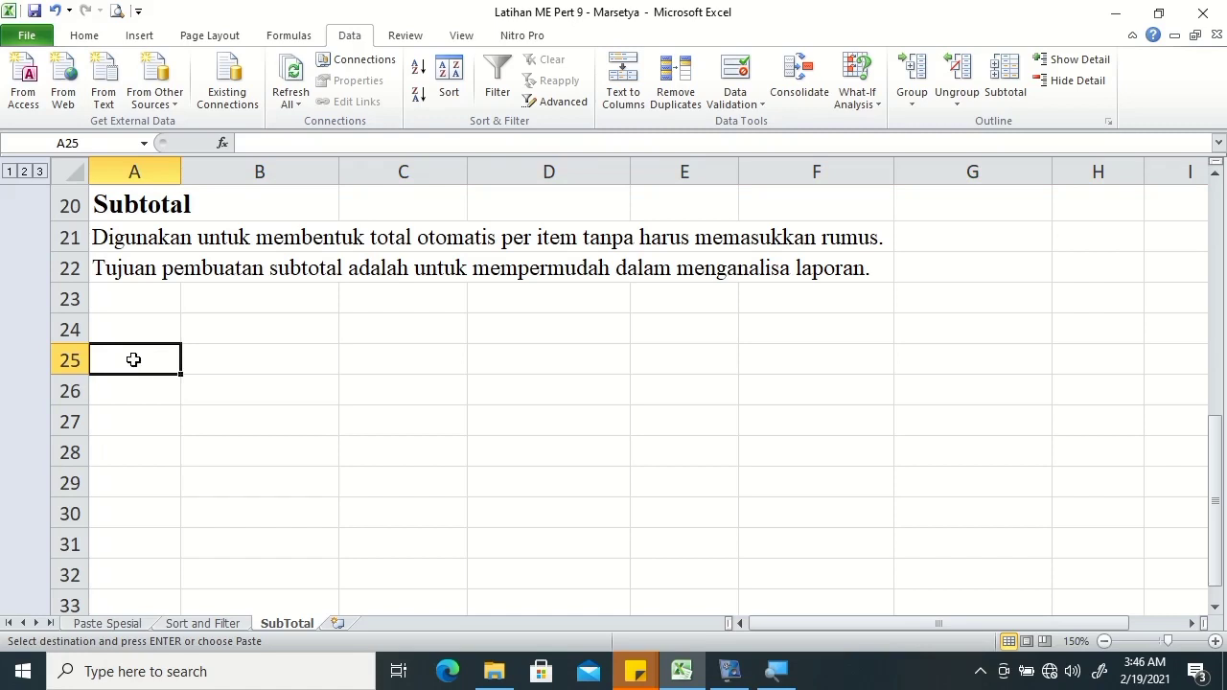
key("ctrl+v")
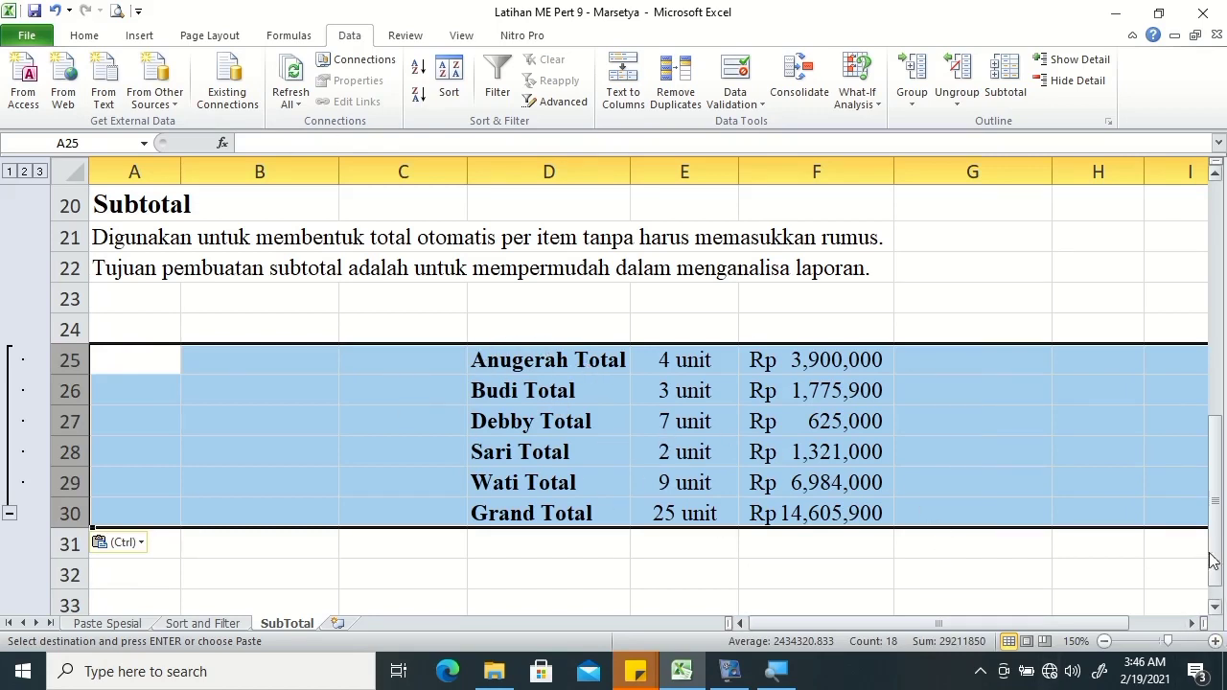
mouse_move(1215, 532)
left_mouse_down()
mouse_move(1213, 426)
mouse_move(1086, 514)
left_mouse_up()
left_click(518, 326)
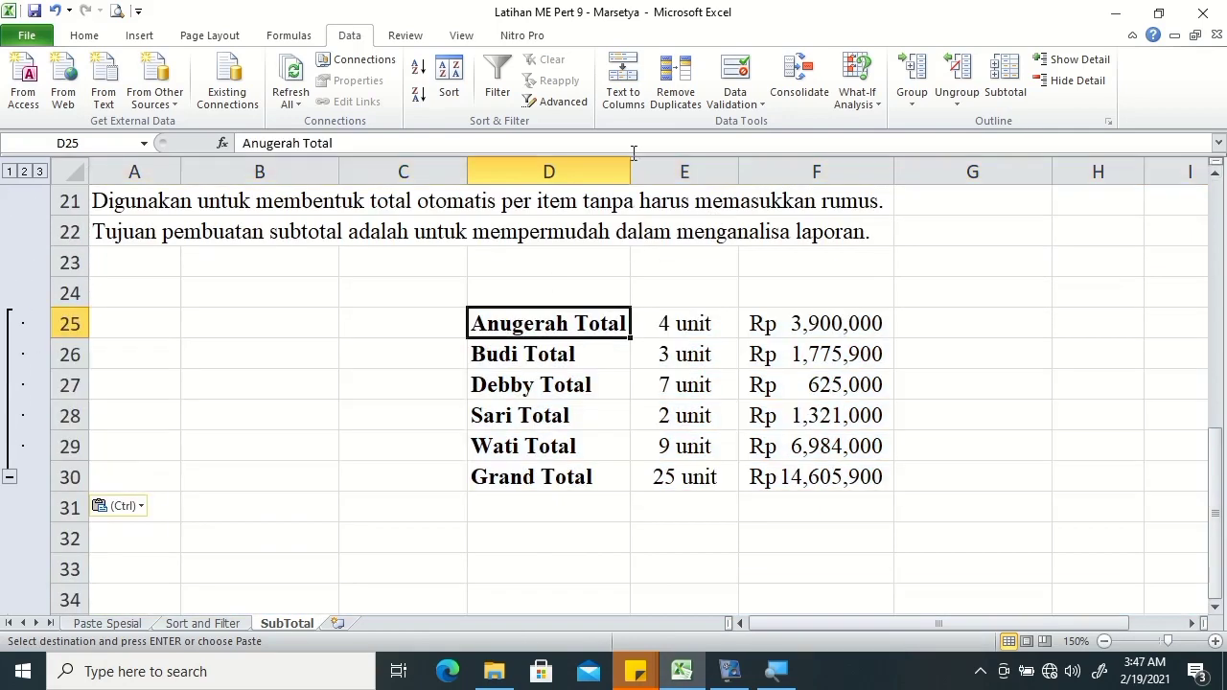
left_click(571, 173)
Select the Anugerah Total subtotal values across columns D–F
left_click(692, 200)
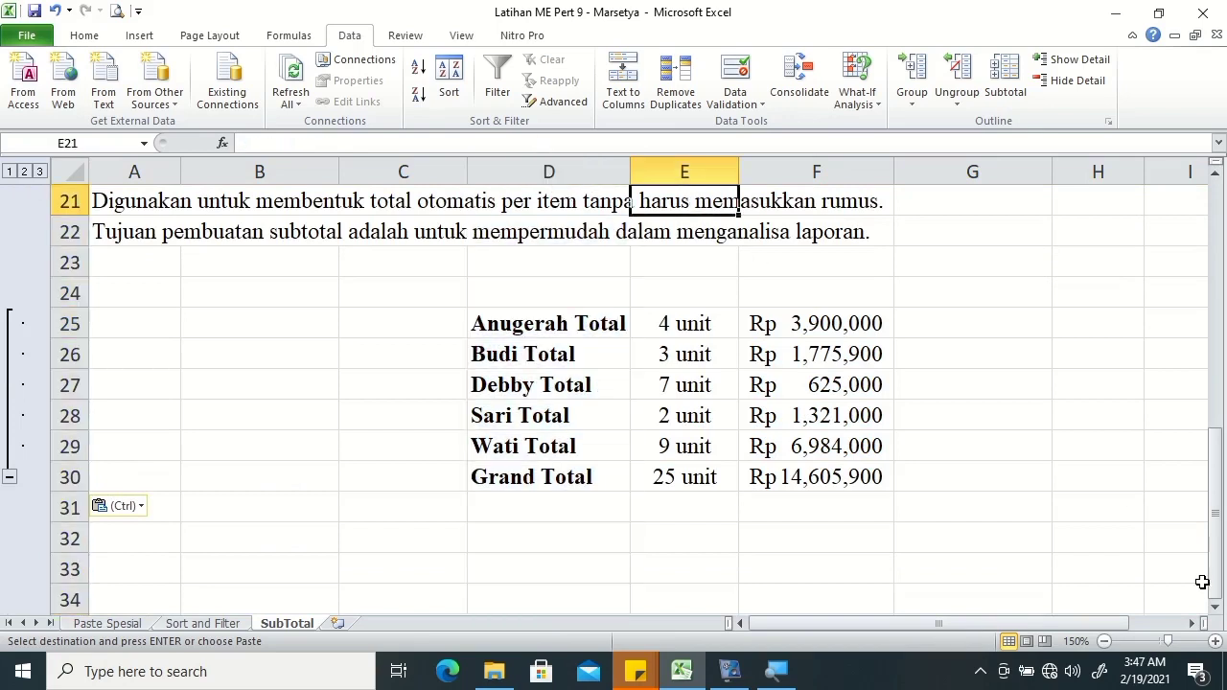
left_click_drag(1216, 546, 1208, 345)
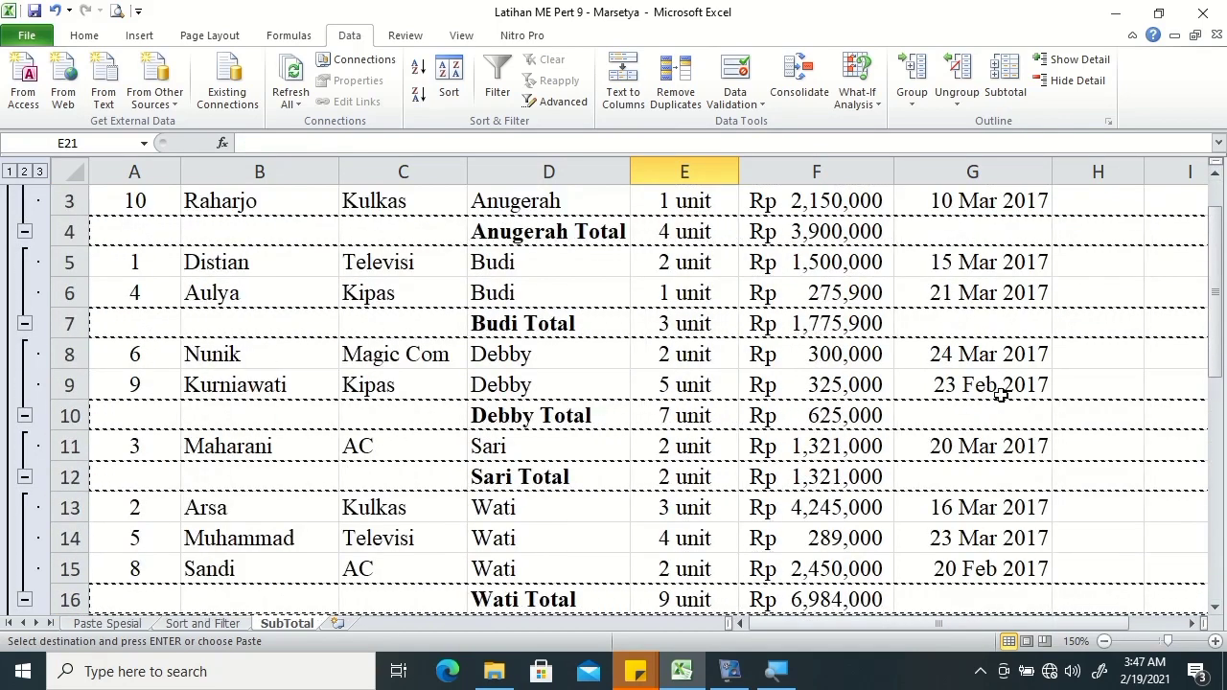
left_click(509, 231)
double_click(508, 231)
left_click(518, 323)
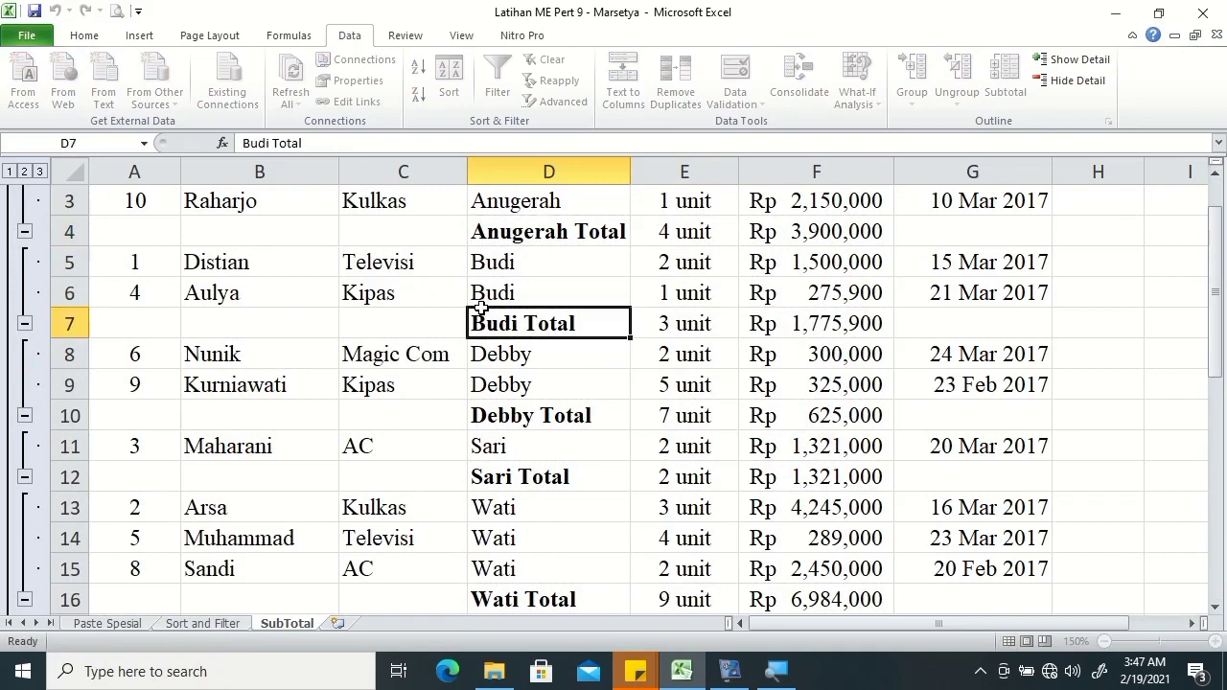
left_click_drag(477, 238, 776, 240)
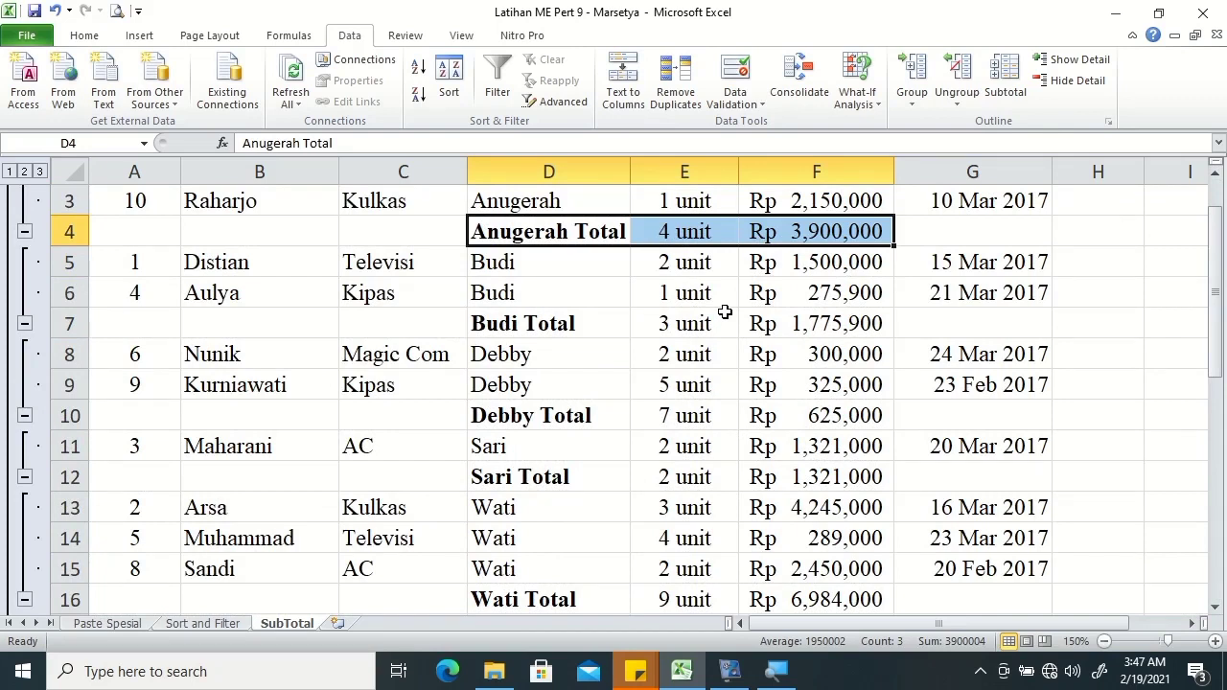
left_click(560, 233)
mouse_move(561, 233)
left_mouse_down()
mouse_move(780, 250)
mouse_move(820, 230)
left_mouse_up()
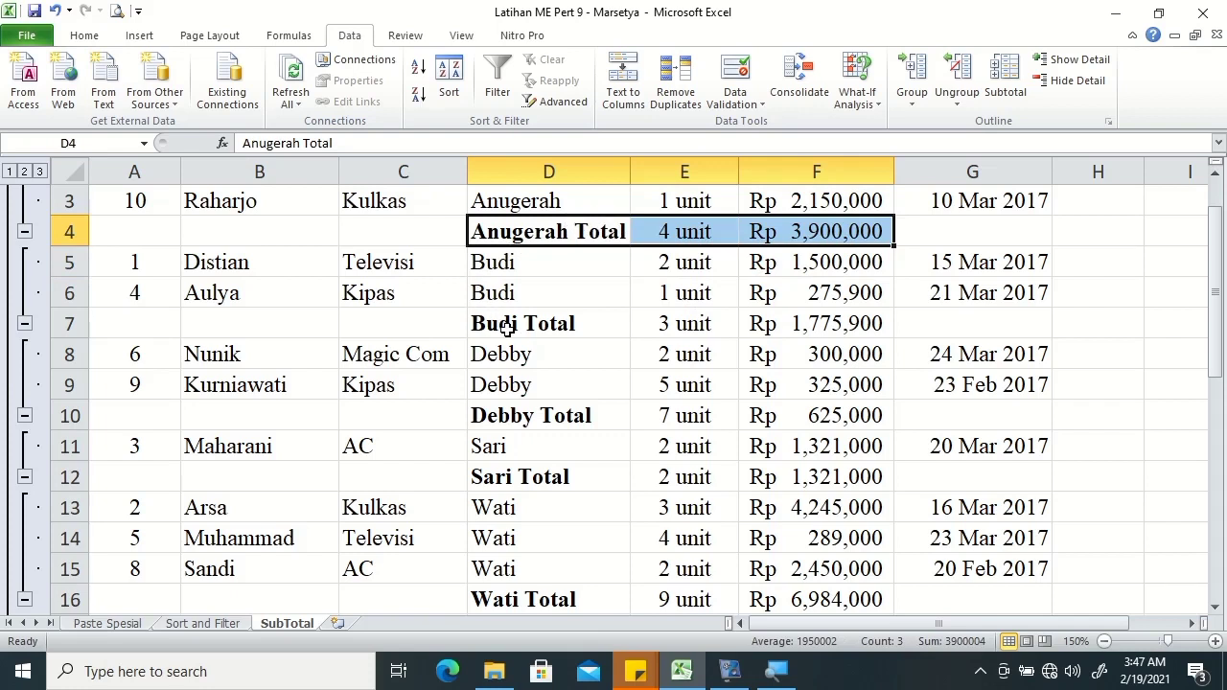
Add the Budi, Debby, Sari, Wati and Grand Total rows (D–F) to the selection and copy
left_click(506, 328, "ctrl")
left_click_drag(506, 328, 772, 328)
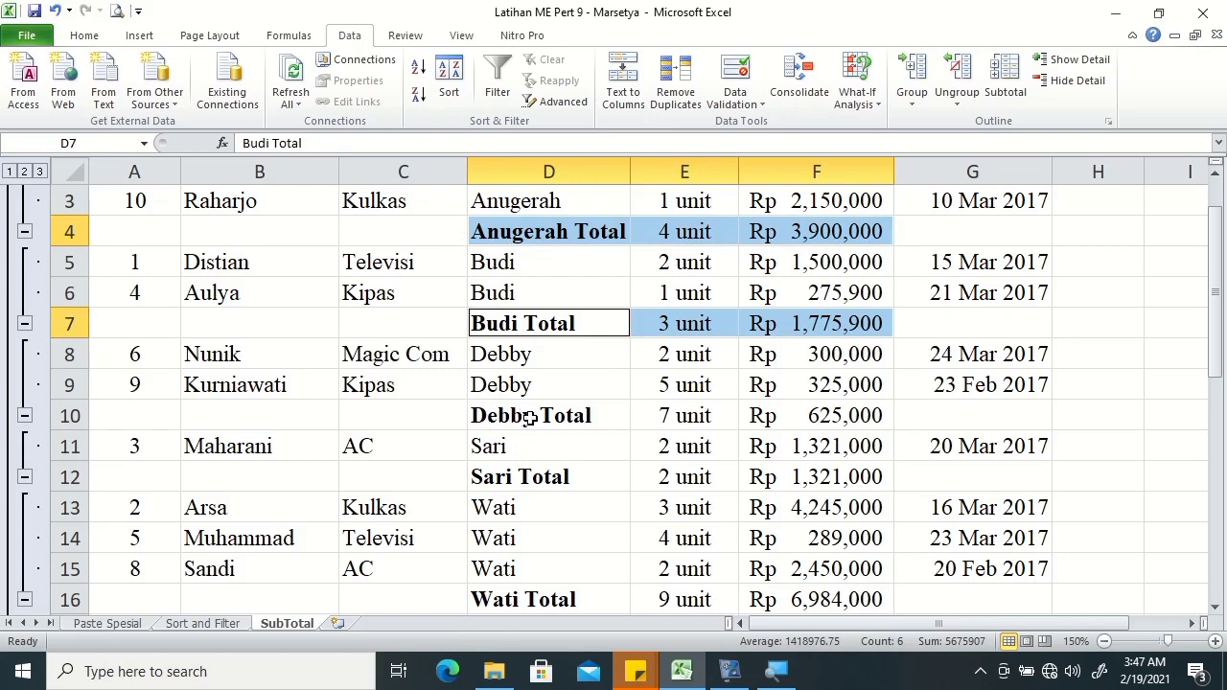
left_click(529, 418, "ctrl")
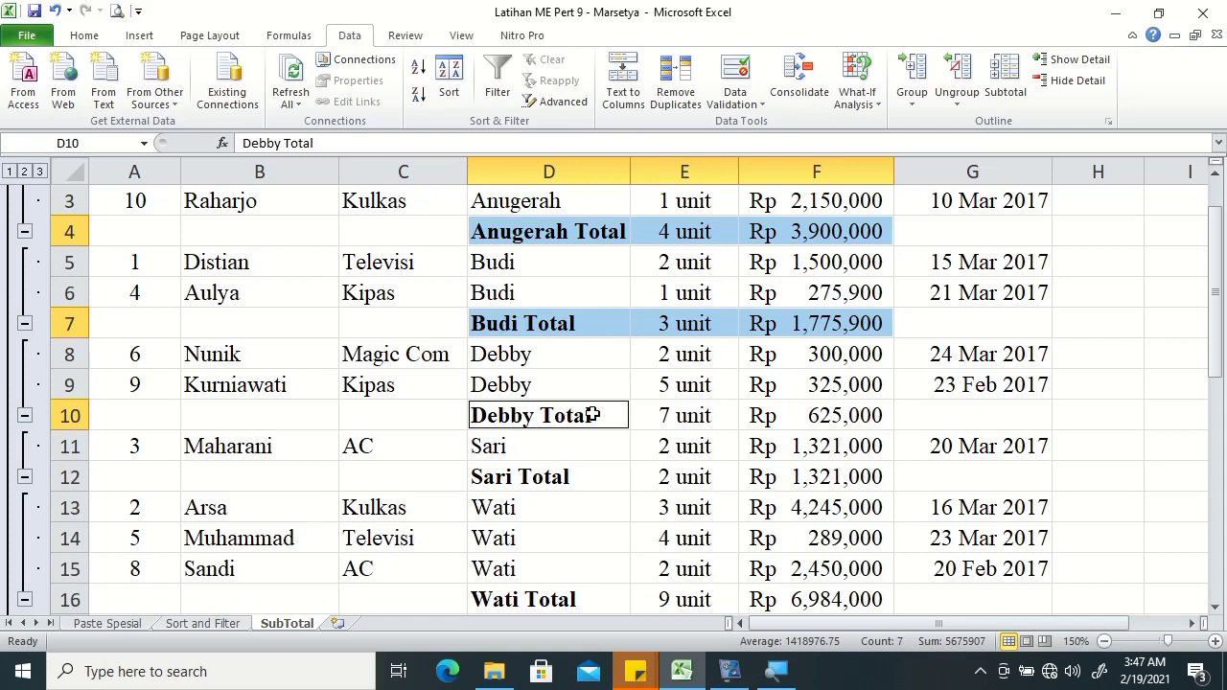
left_click_drag(561, 414, 772, 423)
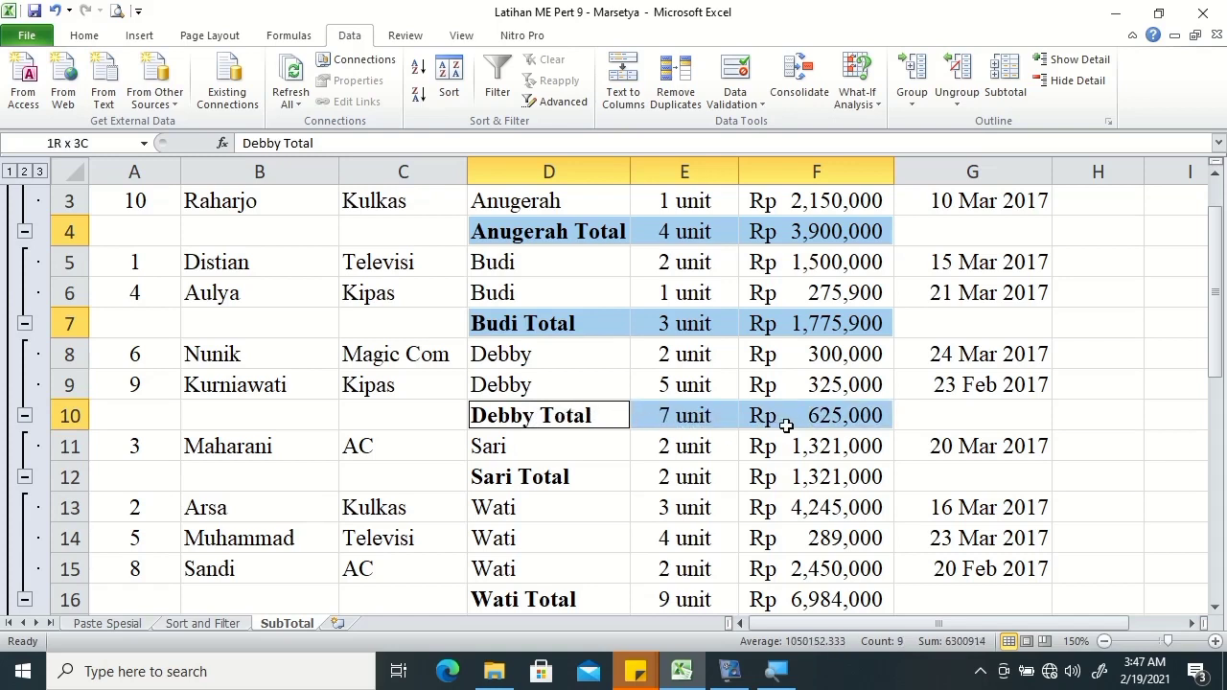
left_click_drag(1219, 355, 1220, 368)
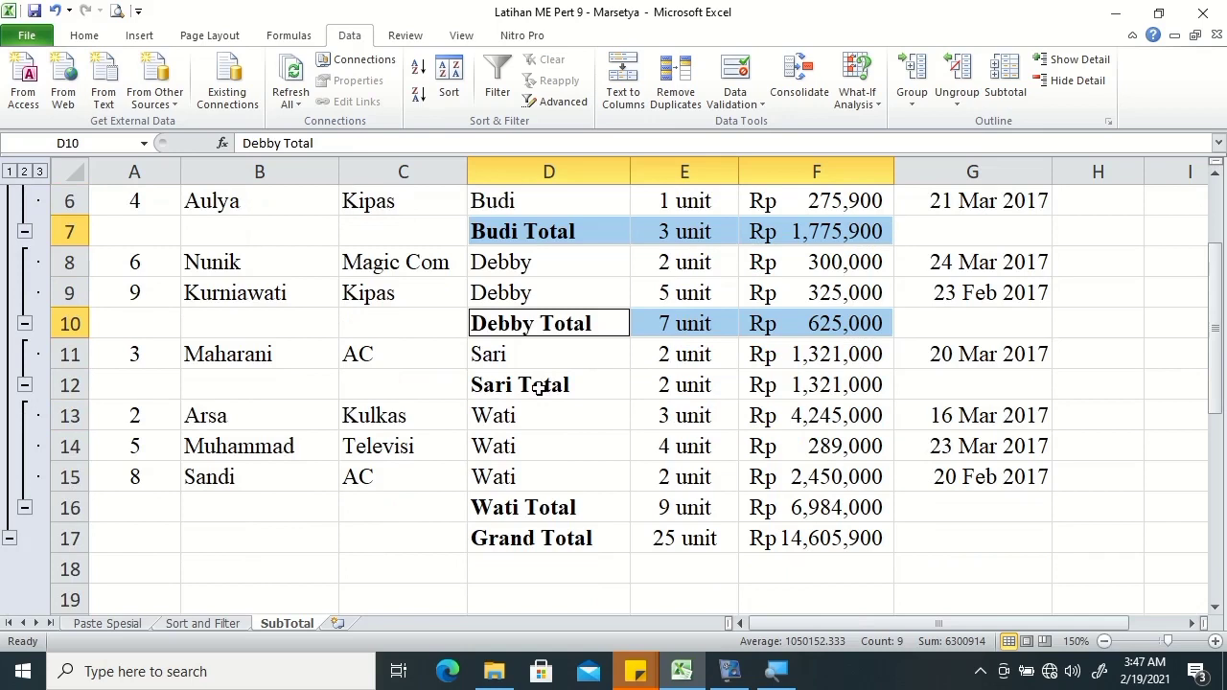
left_click_drag(540, 386, 808, 397, "ctrl")
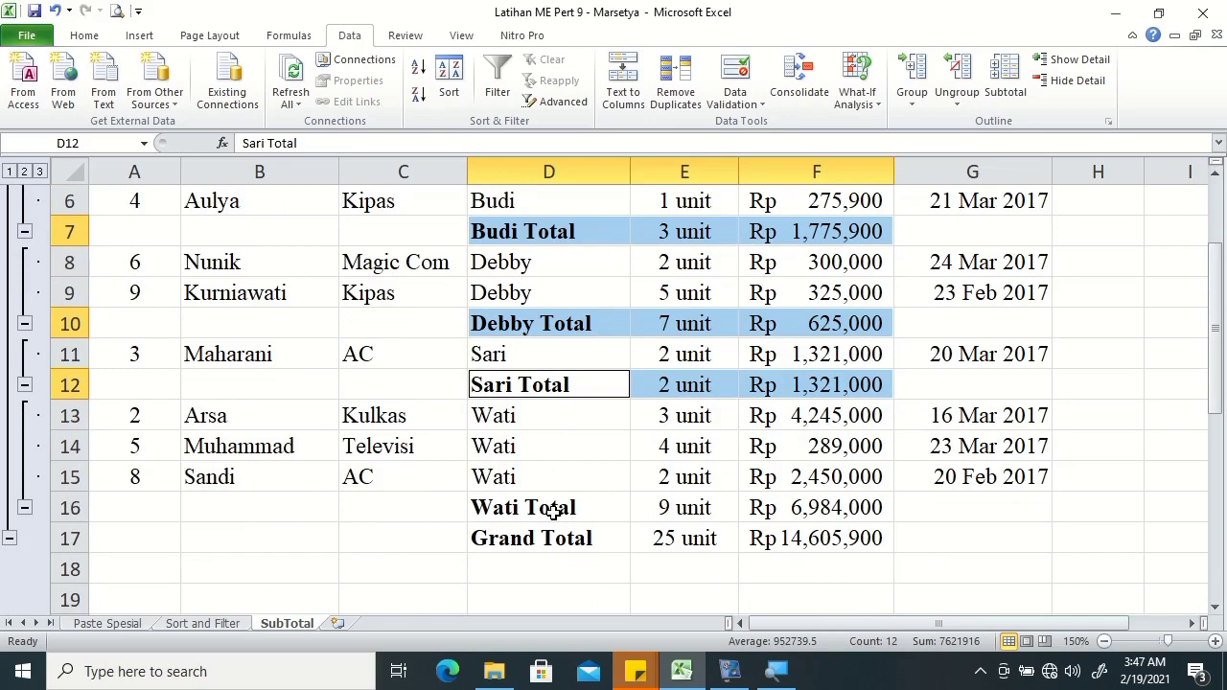
left_click(554, 511, "ctrl")
left_click_drag(554, 510, 792, 542, "ctrl")
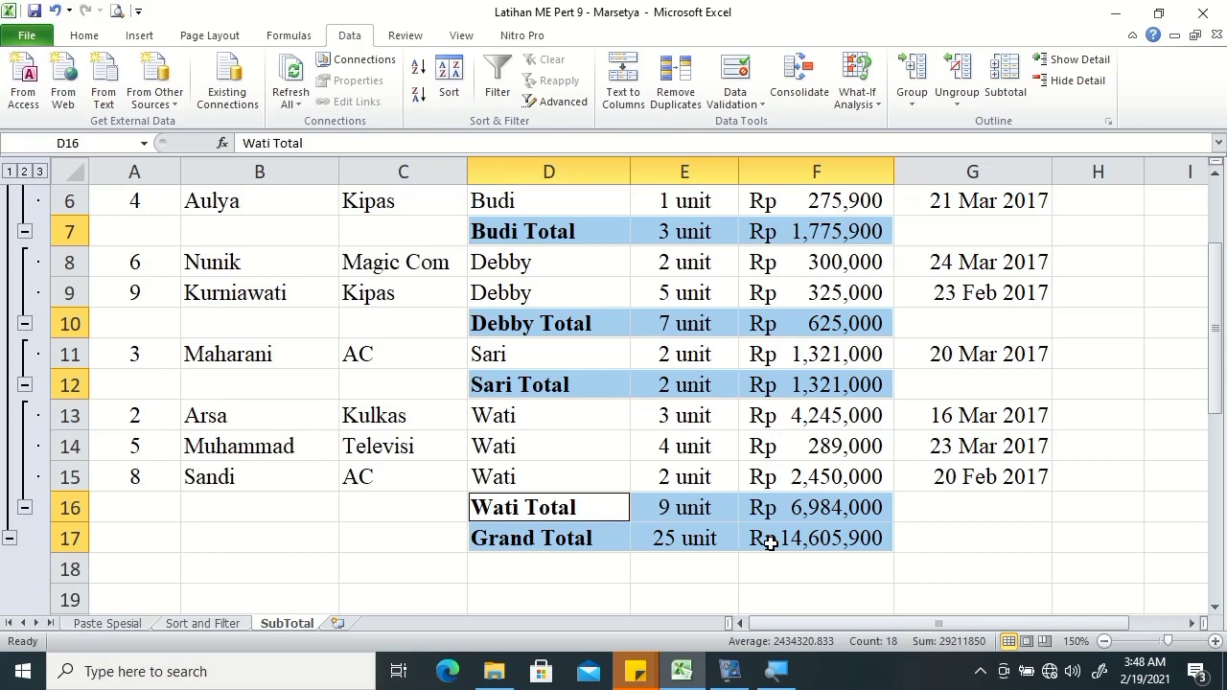
key("ctrl+c")
left_click_drag(1216, 395, 1217, 587)
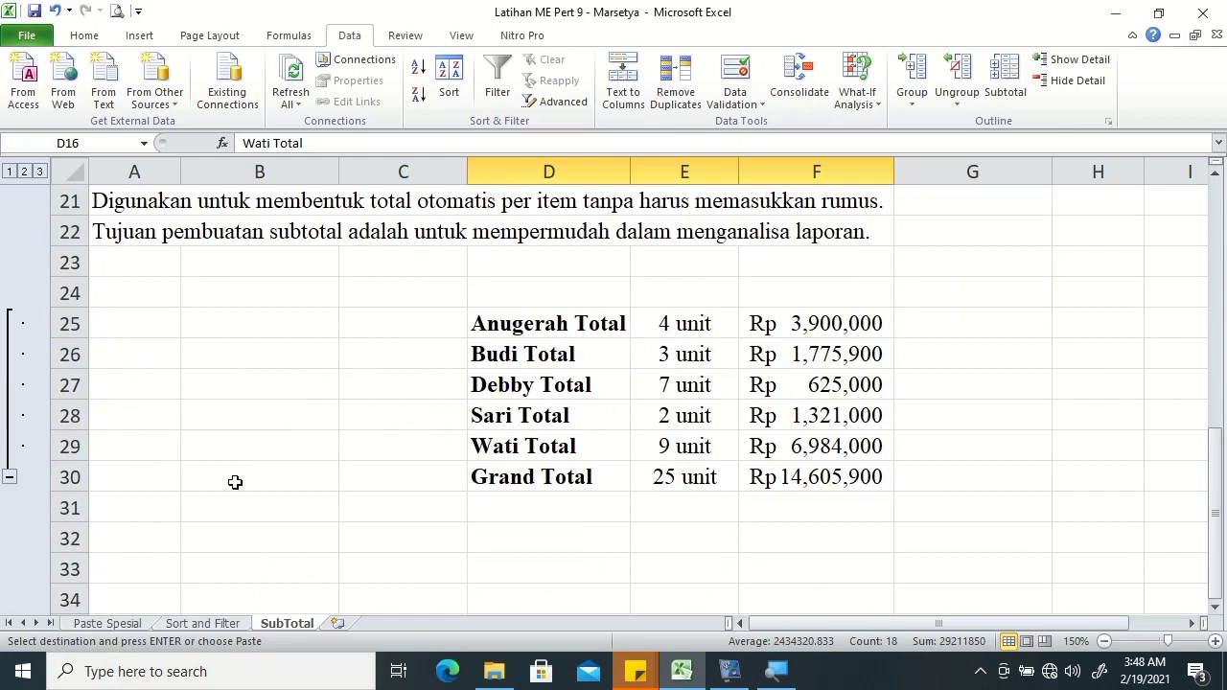
Paste the subtotal rows at A32 and autofit columns A–C so every Rp amount shows
left_click(144, 536)
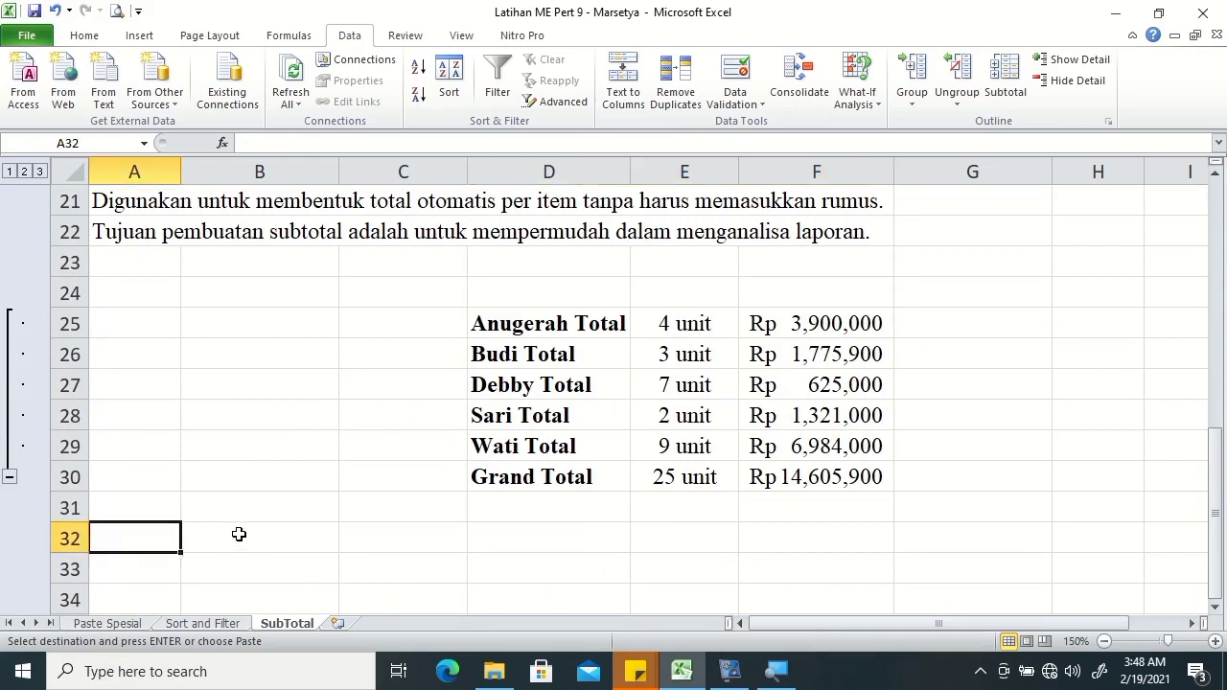
key("ctrl+v")
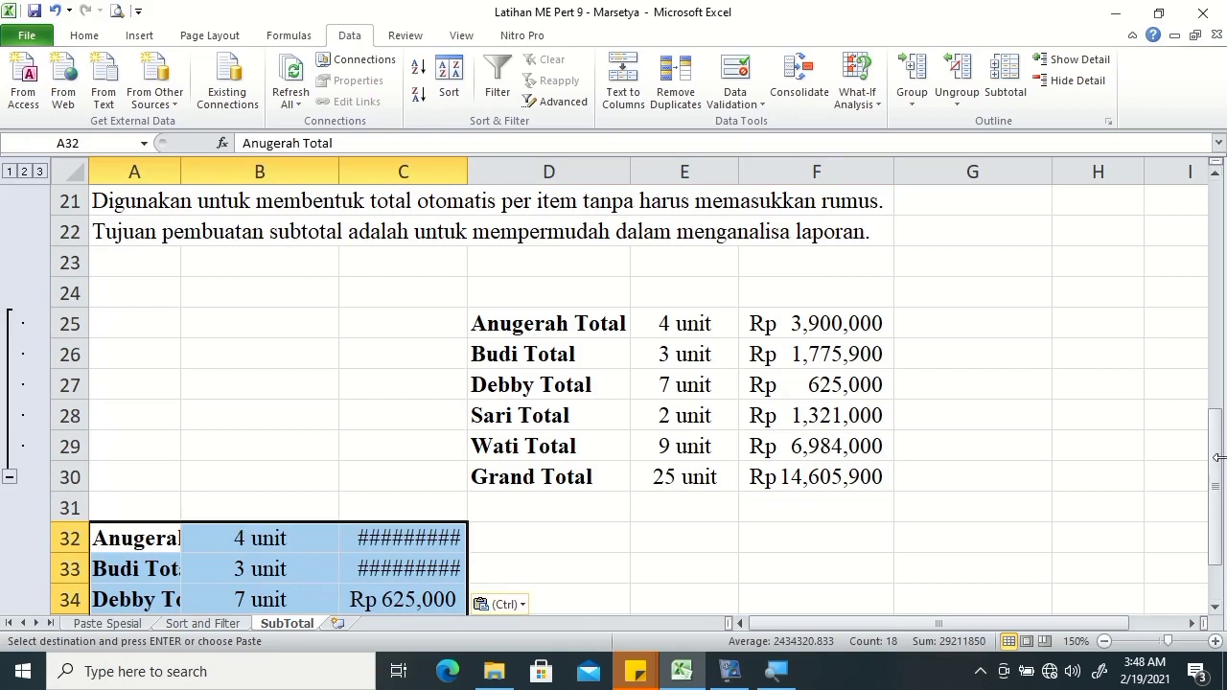
scroll(1177, 590, "down", 2)
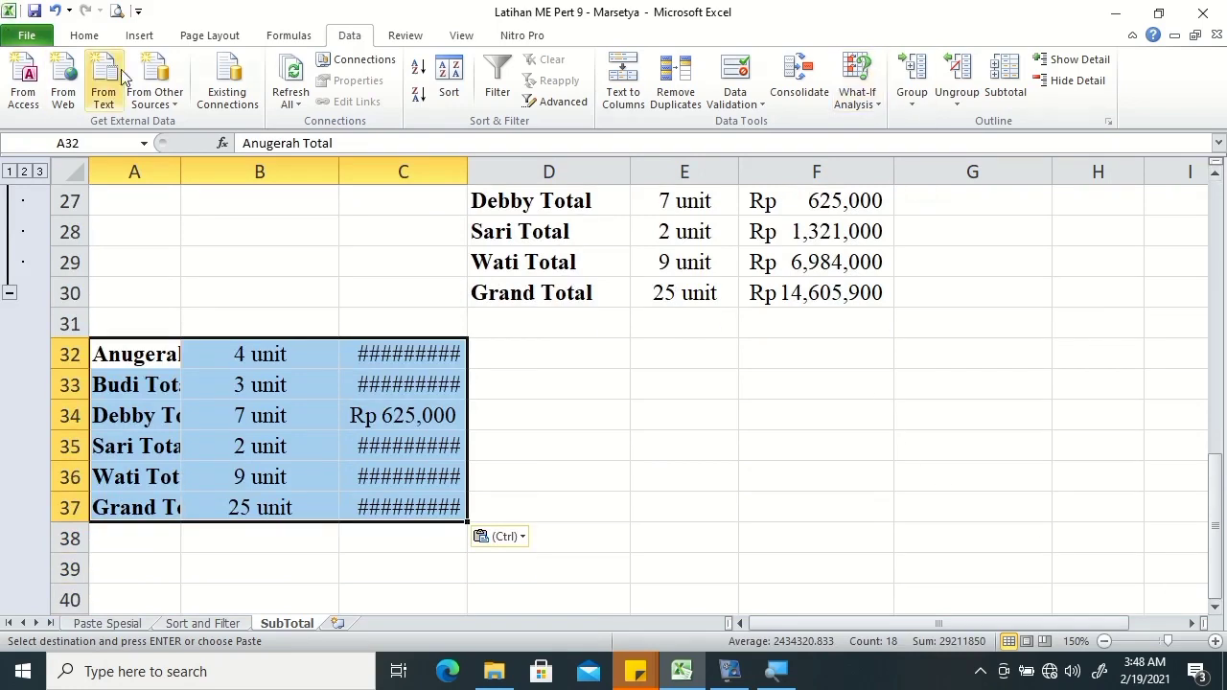
left_click(95, 36)
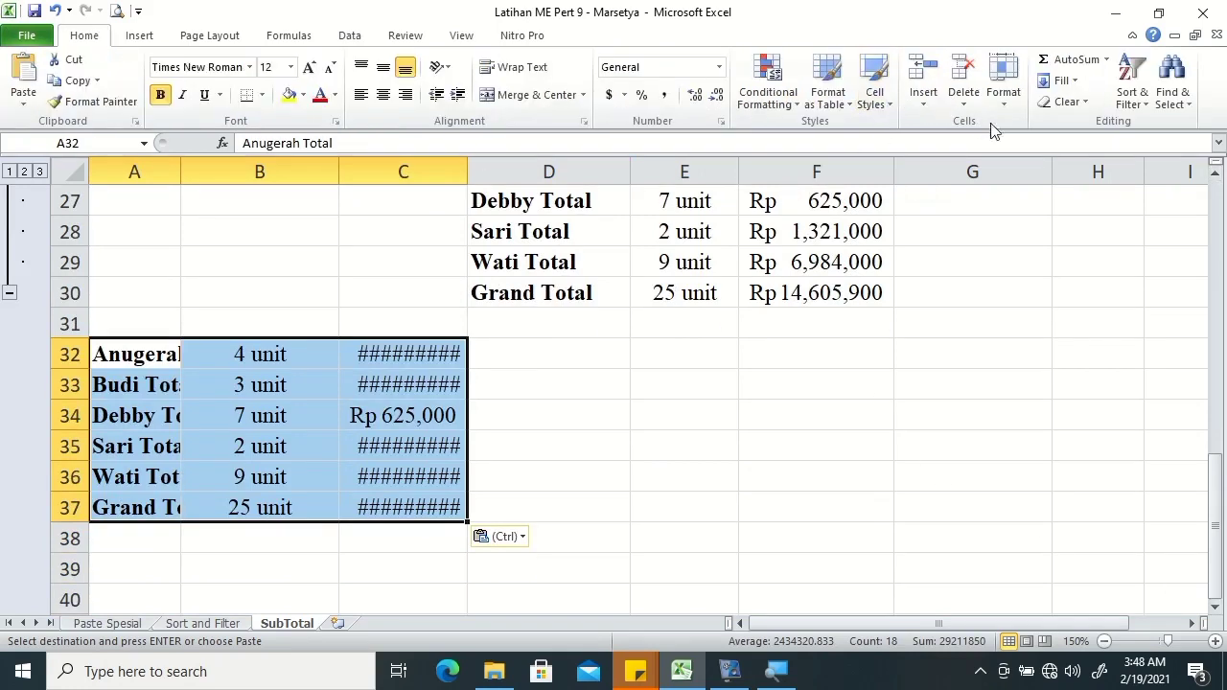
left_click(1002, 96)
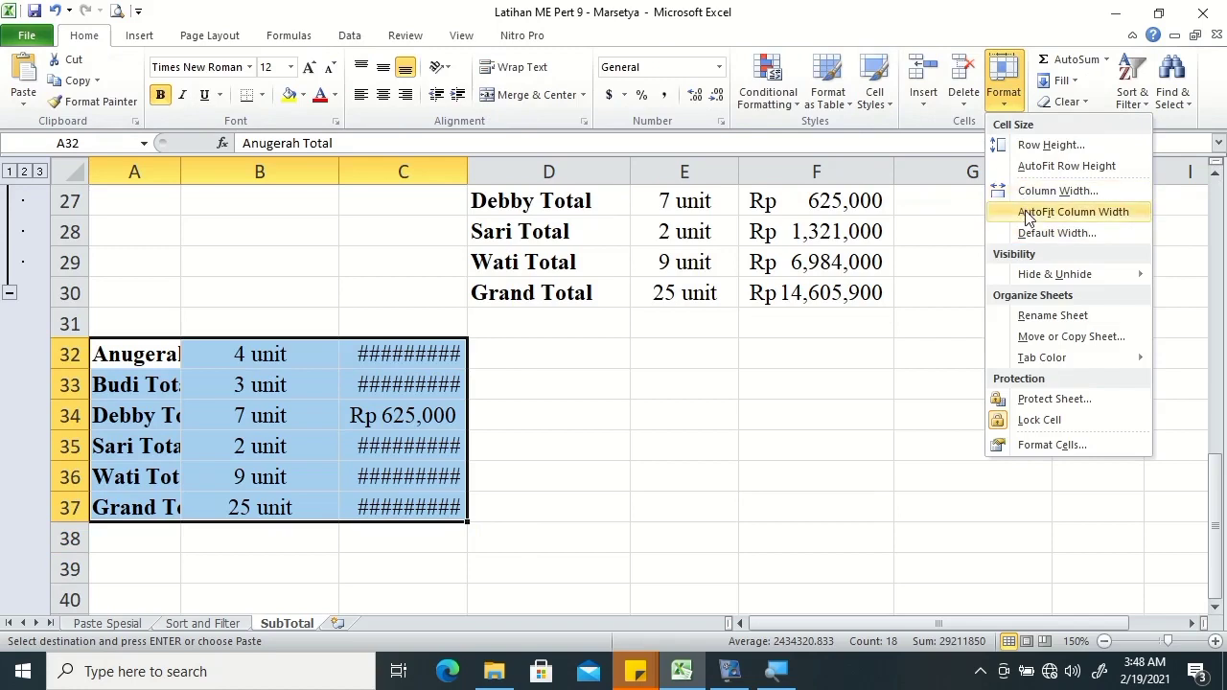
left_click(1024, 211)
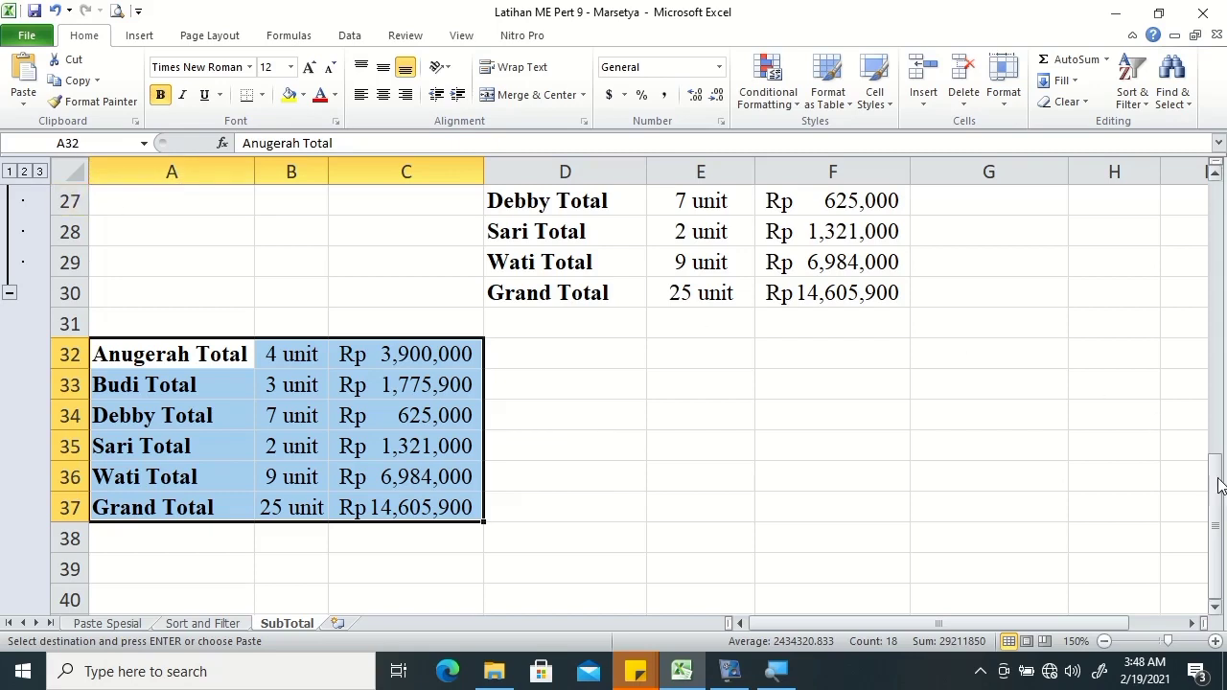
left_click_drag(1218, 484, 1218, 465)
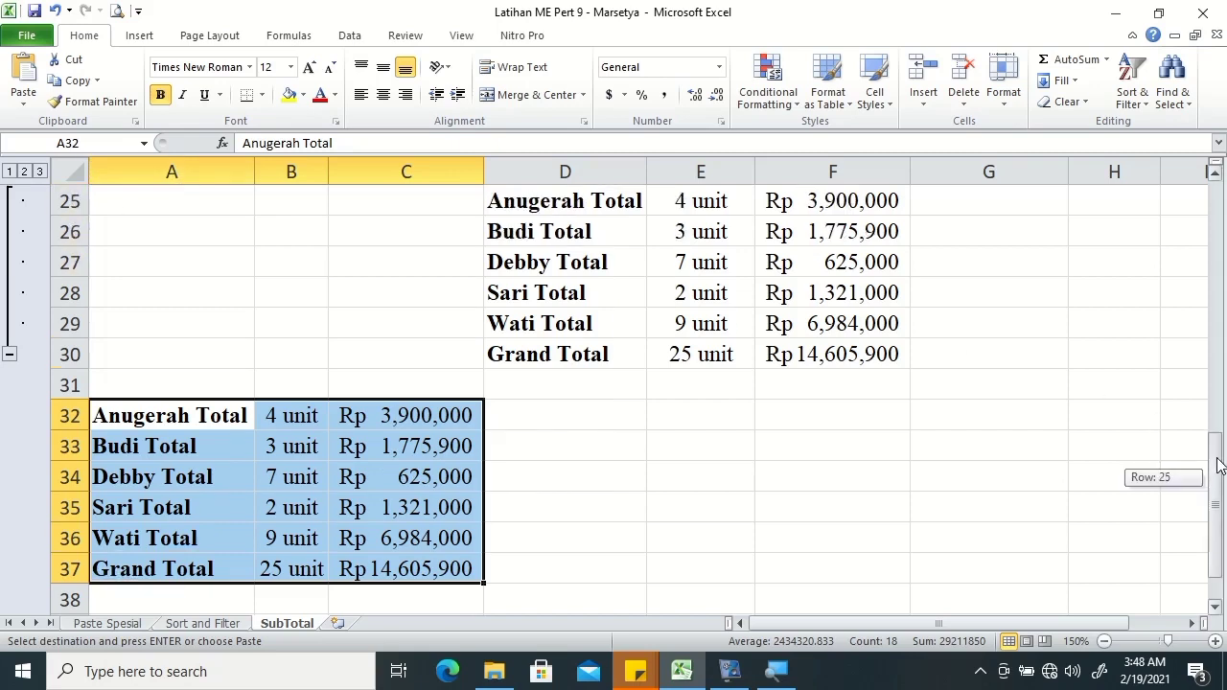
left_click(60, 201)
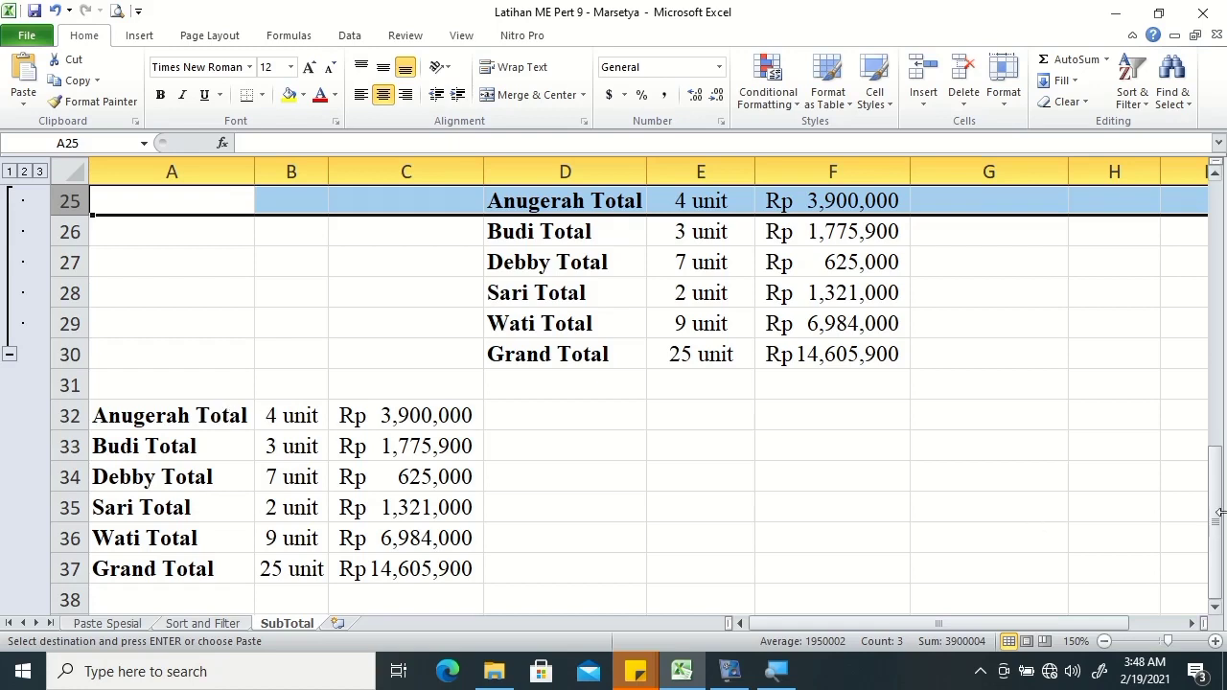
mouse_move(1217, 517)
left_mouse_down()
mouse_move(1222, 476)
mouse_move(1221, 534)
mouse_move(1224, 278)
left_mouse_up()
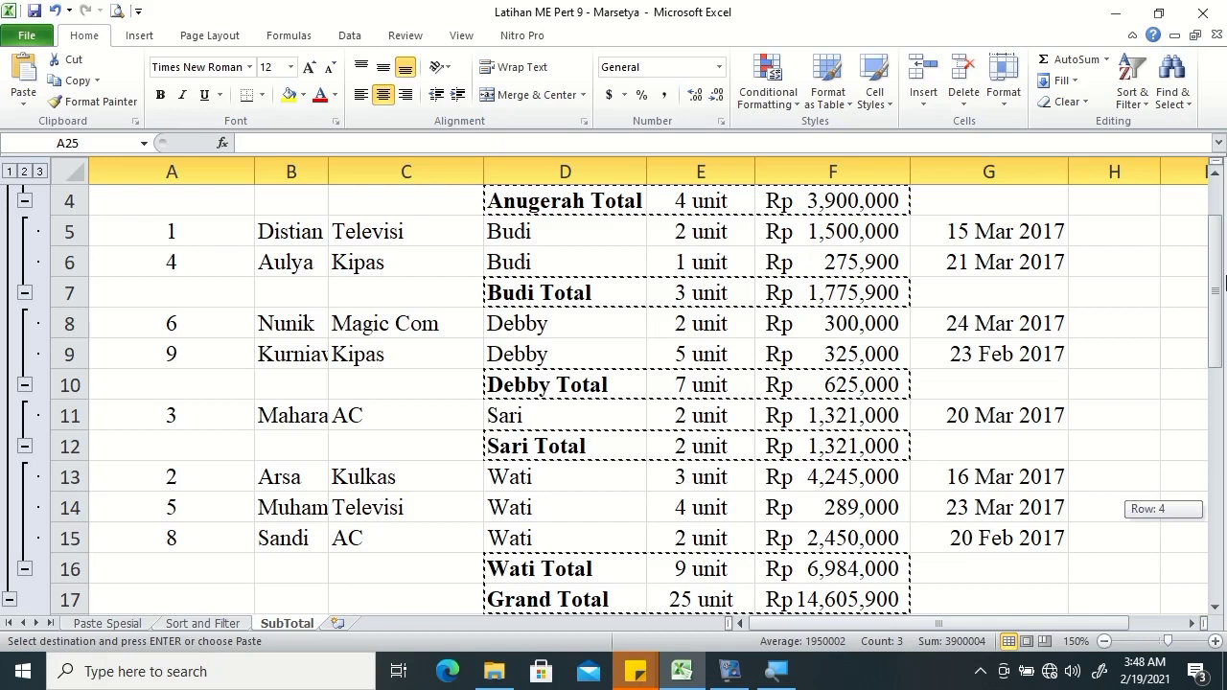
left_click_drag(1224, 278, 1195, 474)
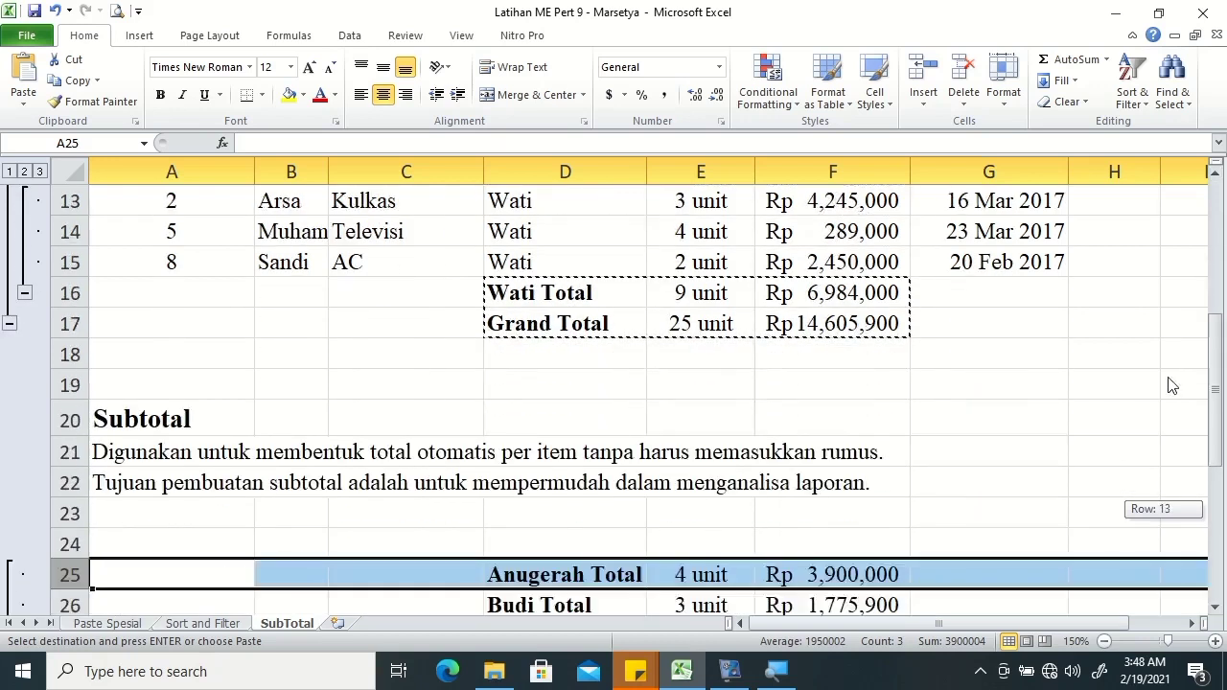
left_click(987, 348)
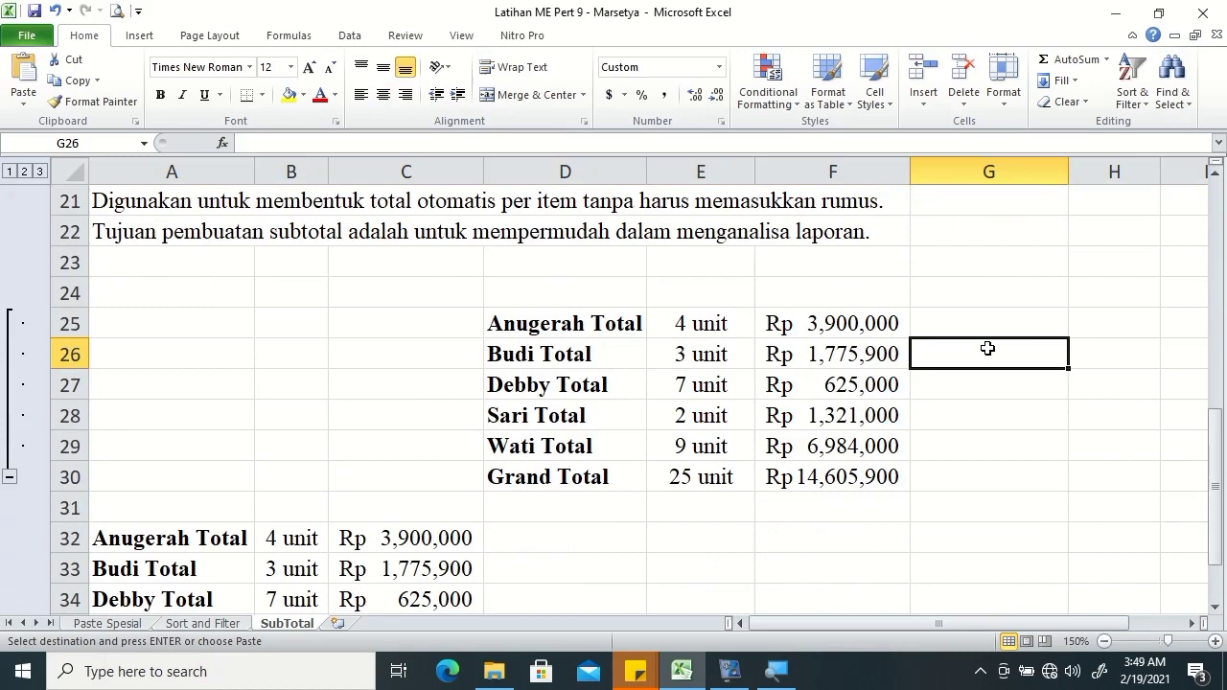